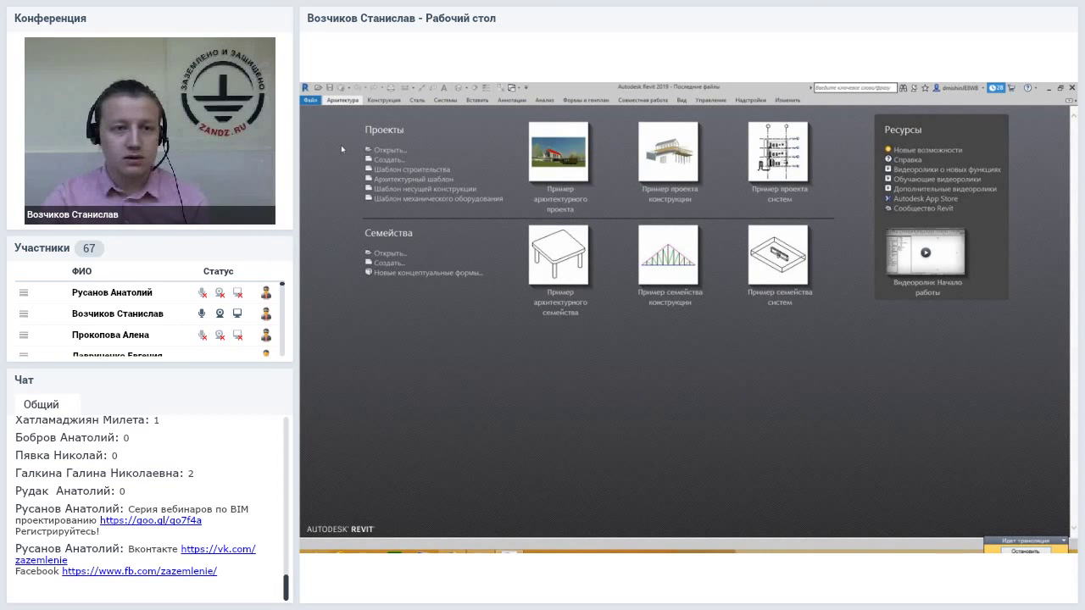
- Check the New Project dialog's template list and file browser, then cancel without creating a project
left_click(310, 100)
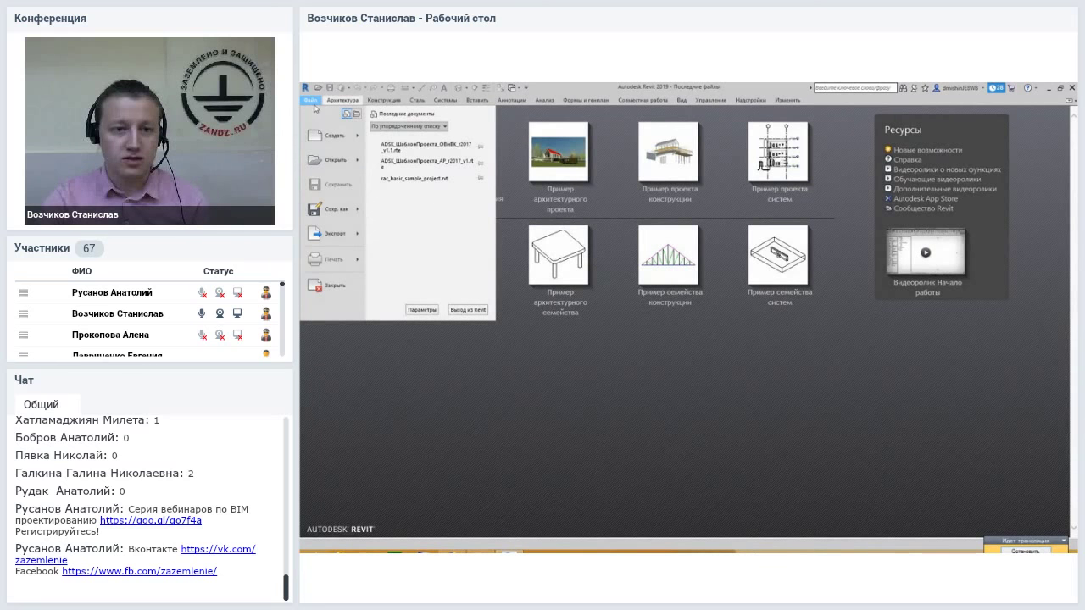
mouse_move(332, 136)
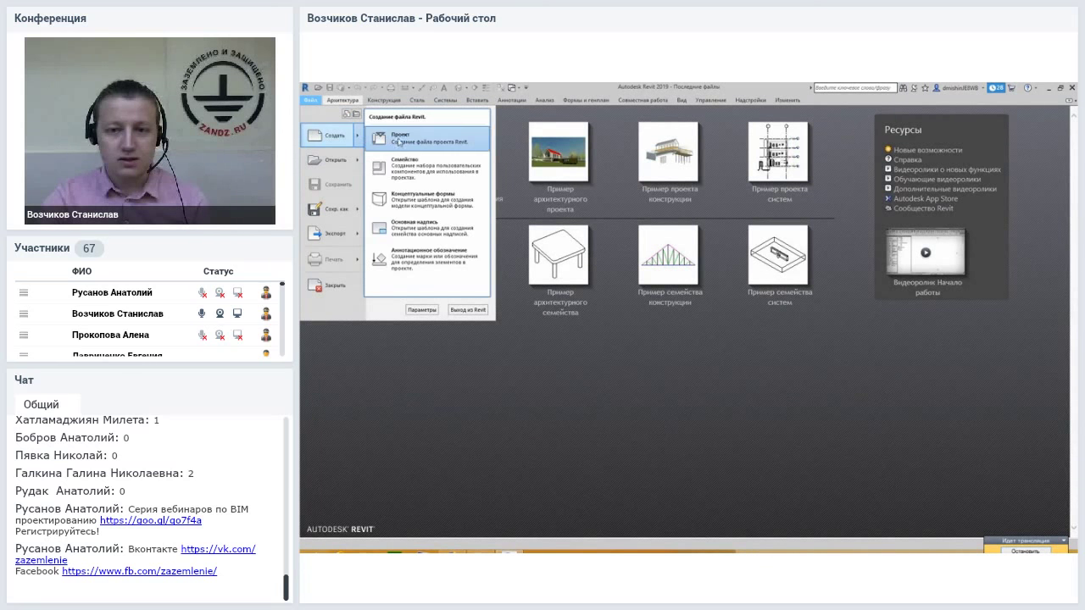
left_click(400, 142)
mouse_move(642, 274)
left_mouse_down()
mouse_move(621, 235)
mouse_move(614, 247)
left_mouse_up()
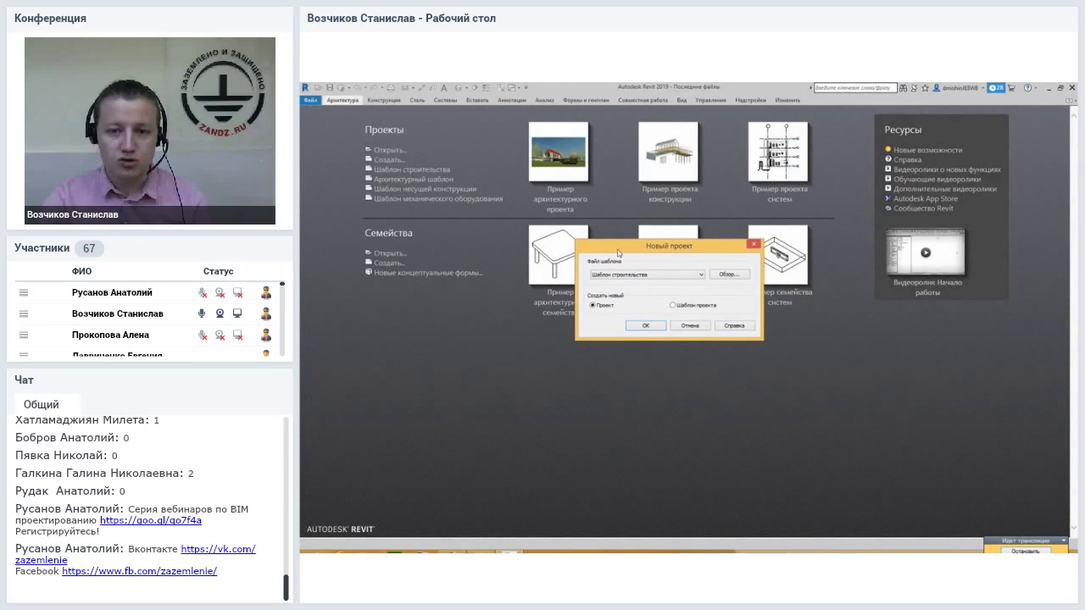
left_click(670, 276)
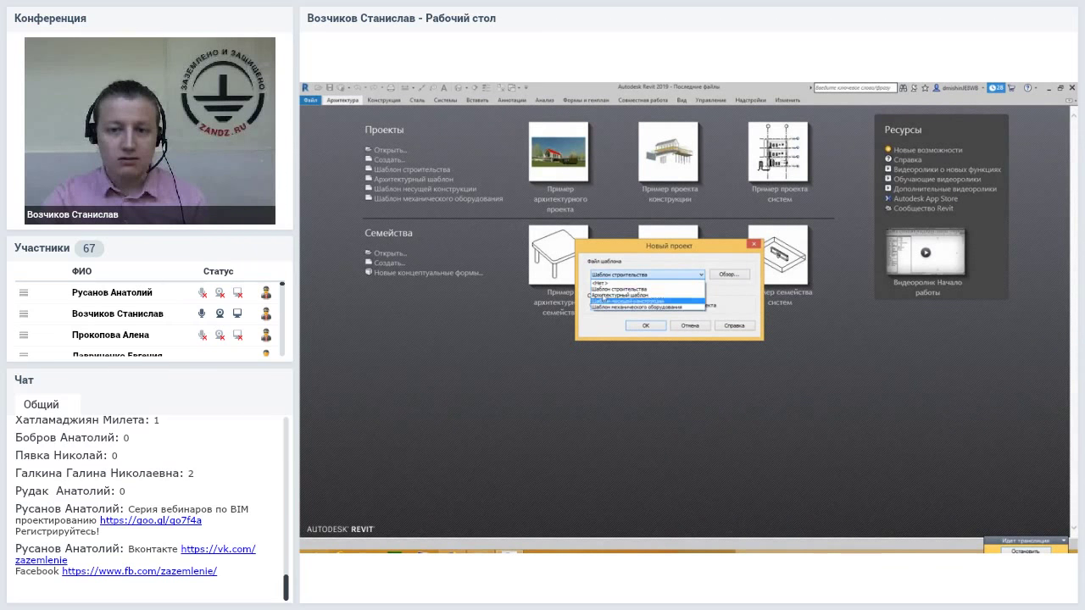
left_click(621, 254)
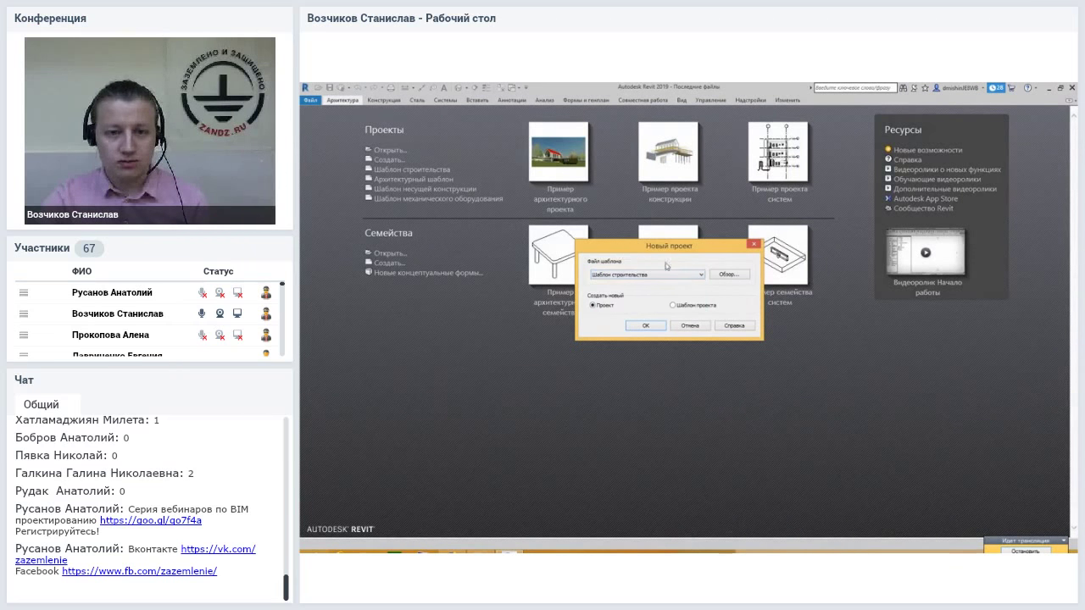
left_click(729, 275)
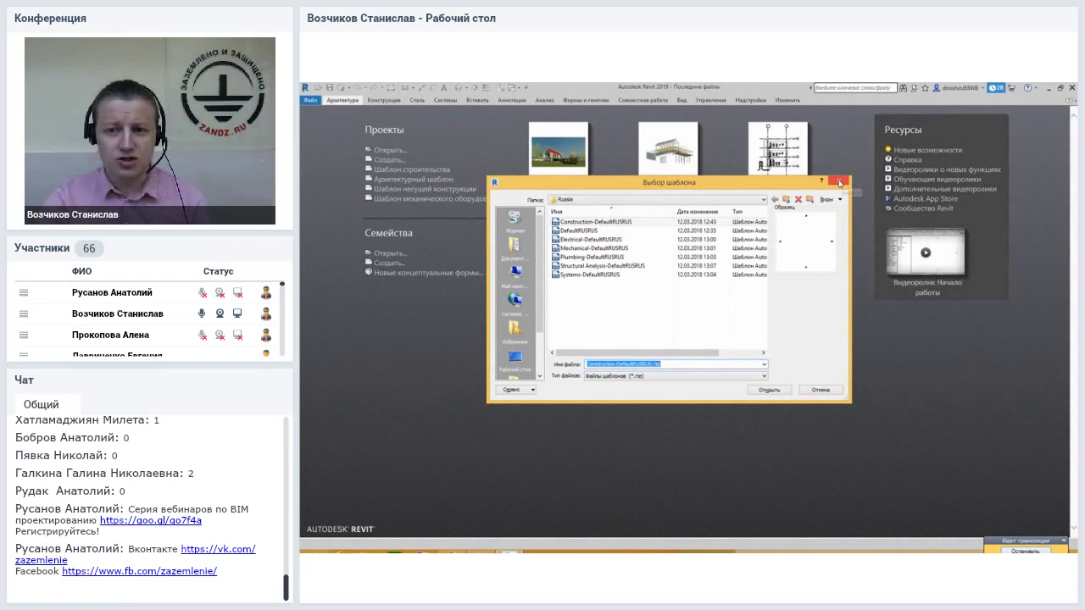
left_click(840, 182)
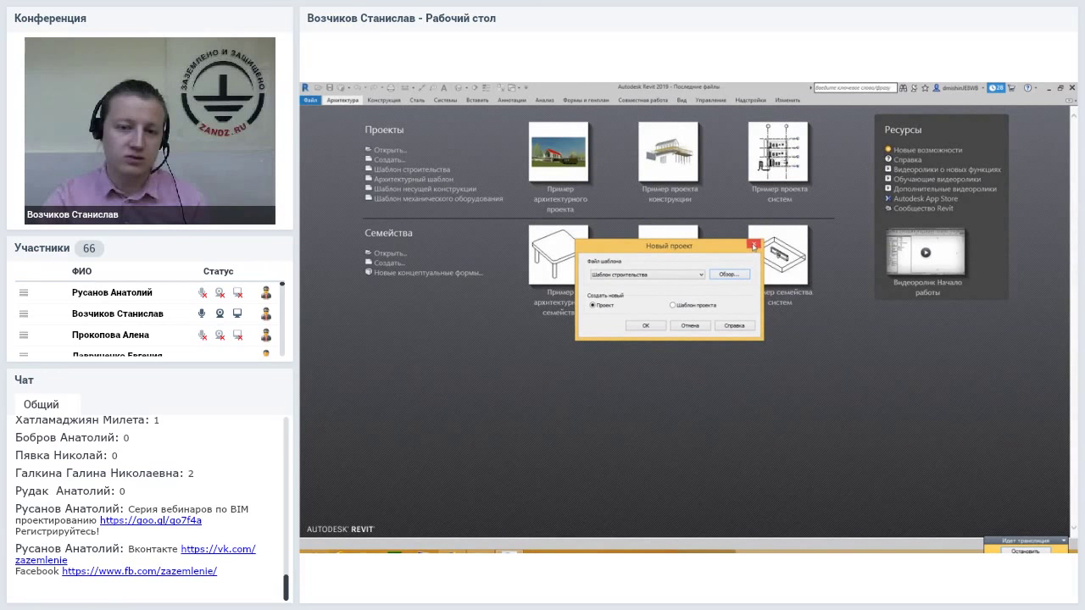
left_click(684, 275)
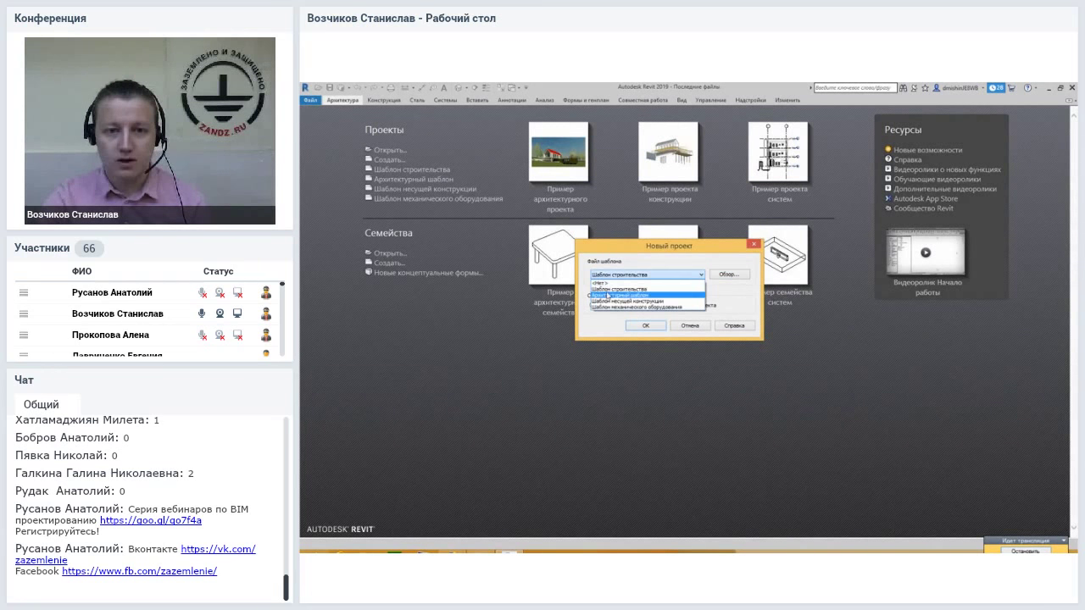
left_click(753, 245)
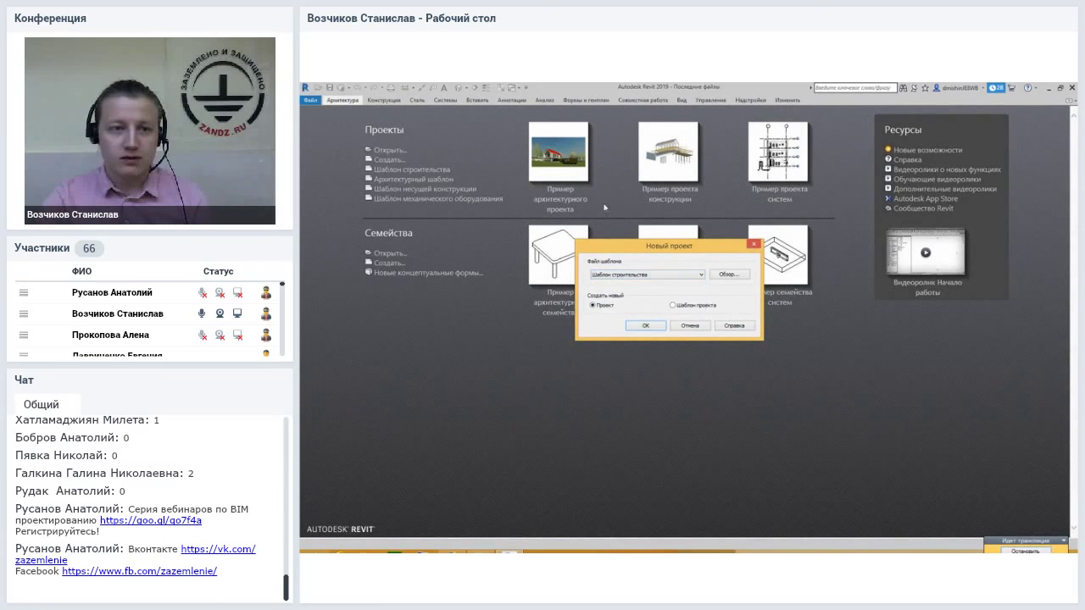
left_click(753, 245)
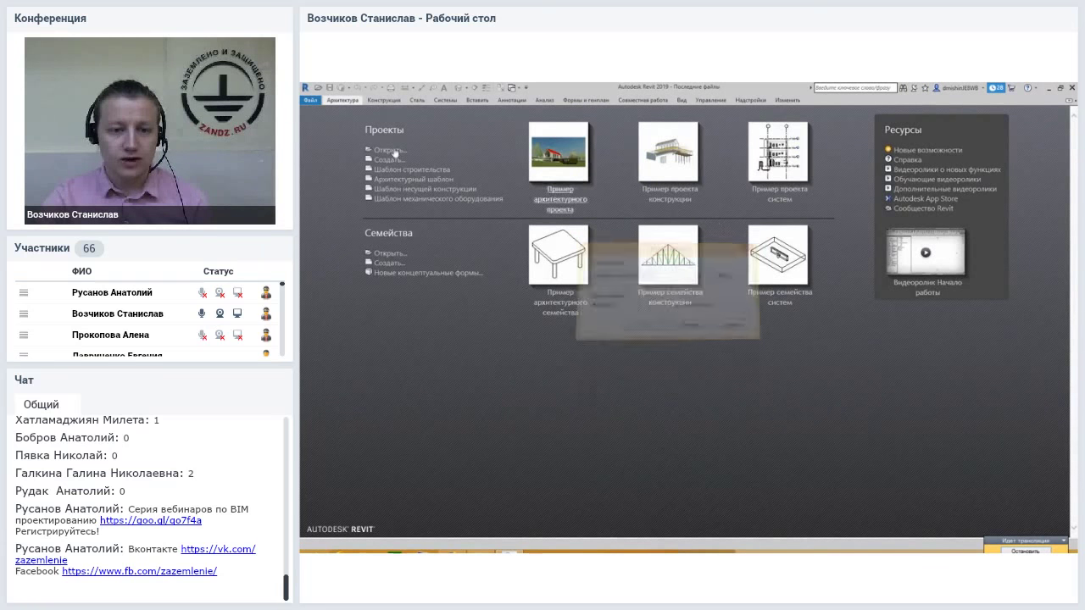
- Review the existing project template entries in Options > File Locations
left_click(310, 100)
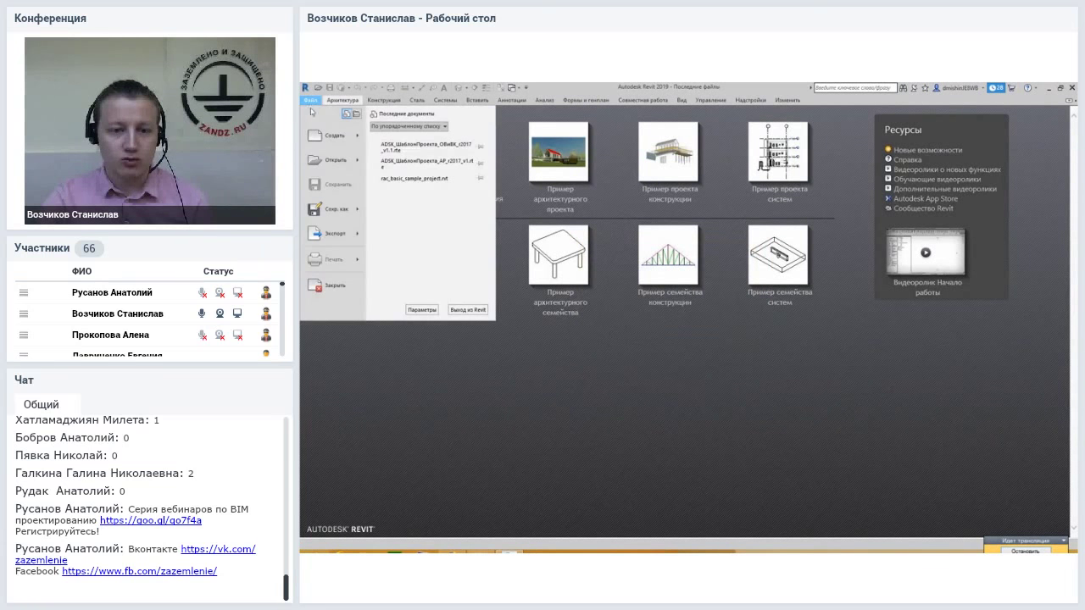
left_click(429, 311)
left_click(597, 227)
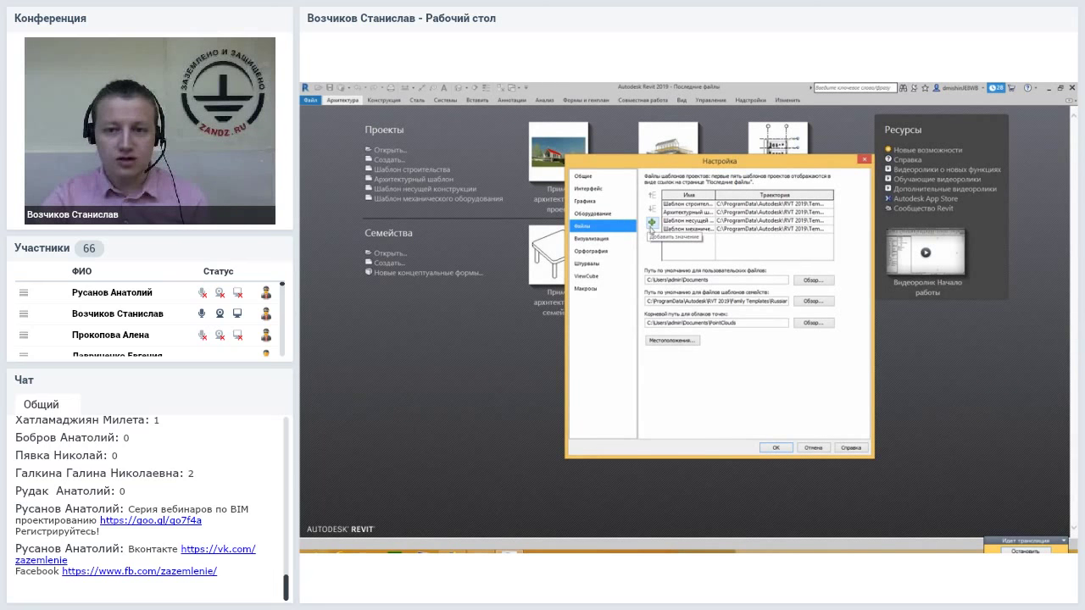
left_click(693, 204)
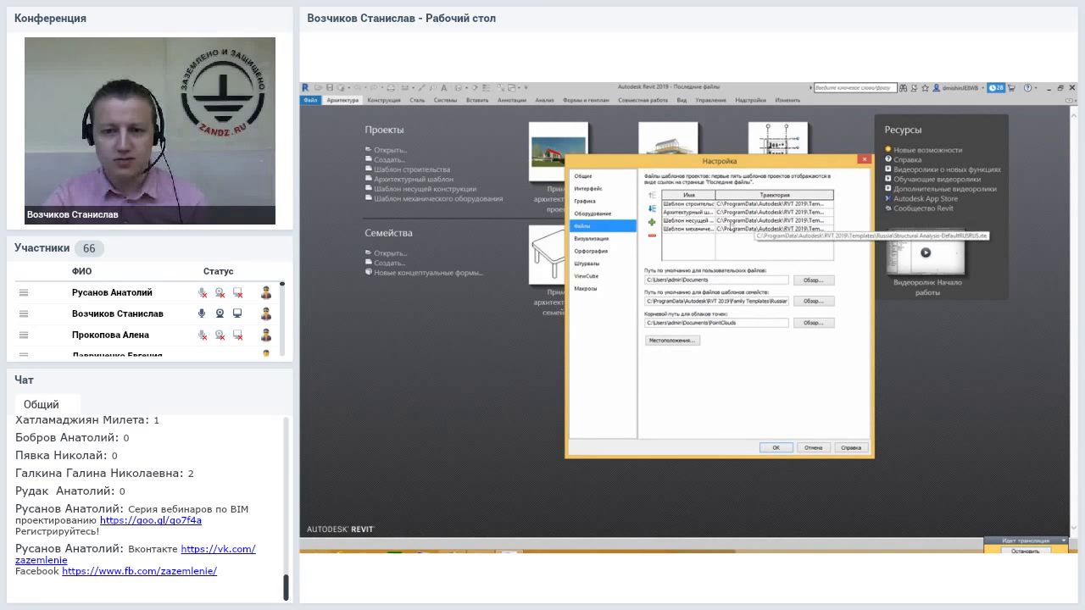
left_click(686, 230)
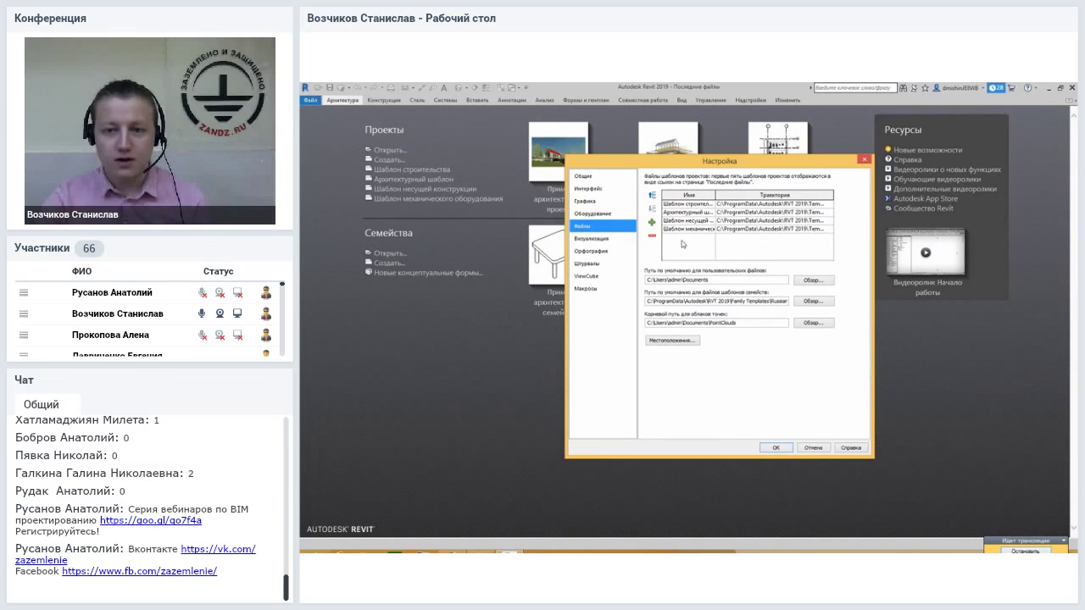
- Add ADSK_ШаблонПроекта_ОВиВК_r2017_v1.1 and ADSK_ШаблонПроекта_АР_r2017_v1 from Desktop\Revit 2019 as project templates
left_click(652, 223)
scroll(516, 322, "down", 2)
left_click(519, 300)
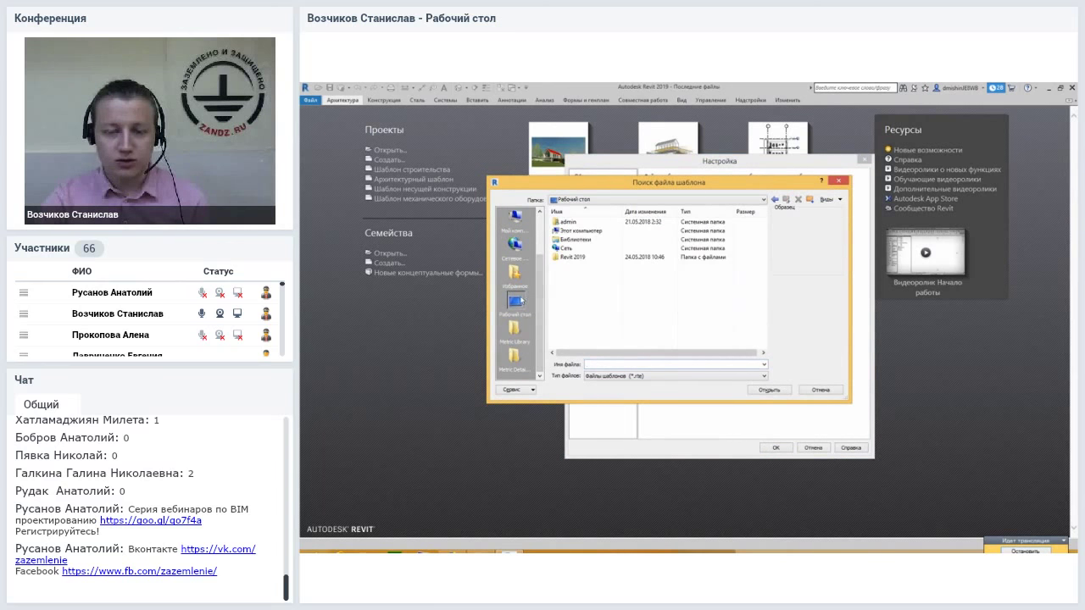
double_click(568, 258)
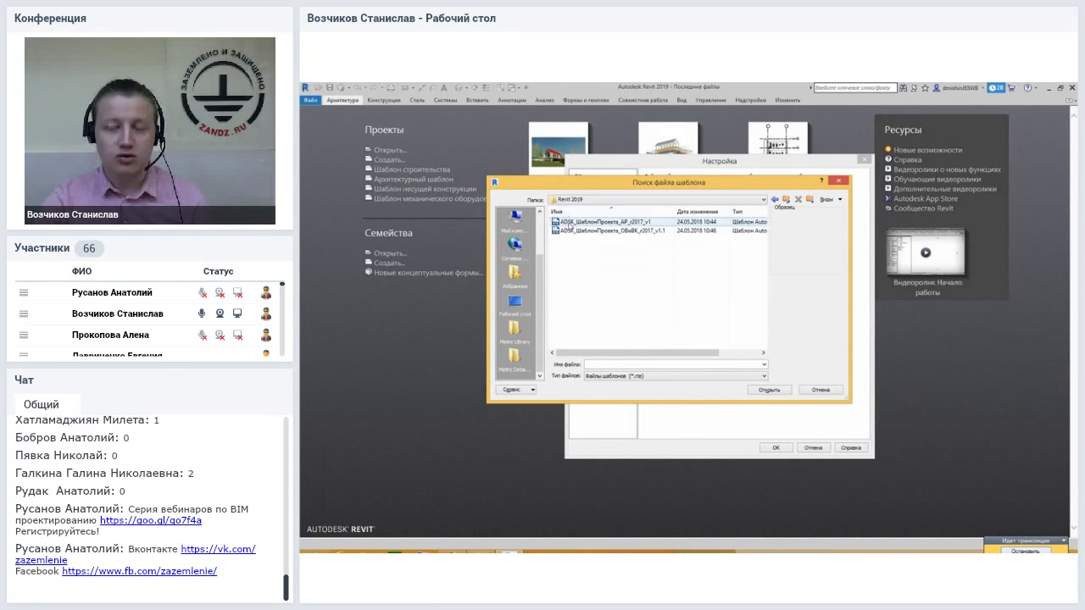
left_click(570, 222)
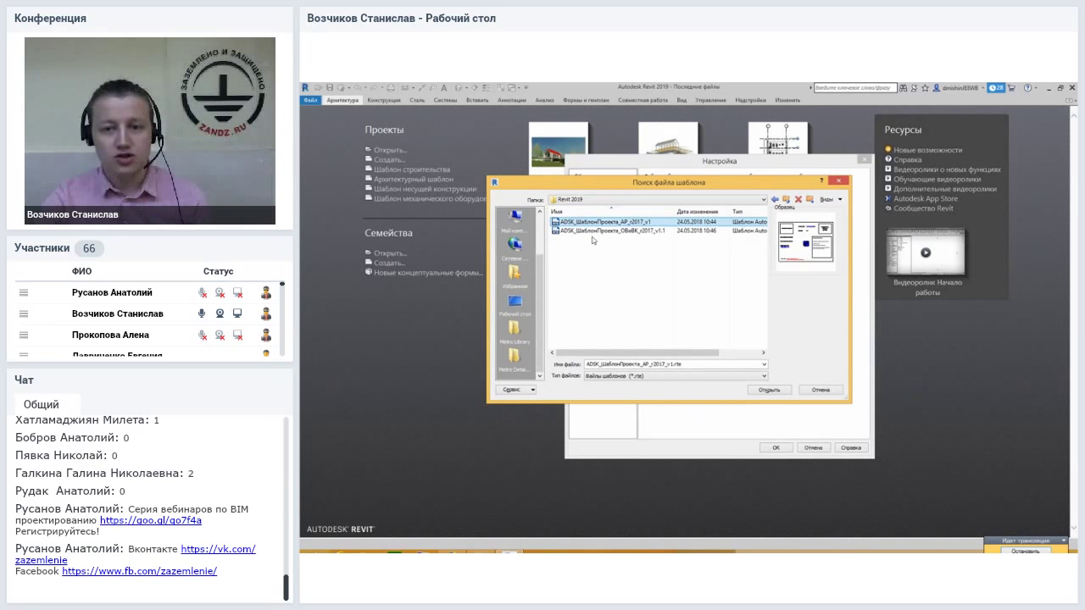
left_click(590, 232)
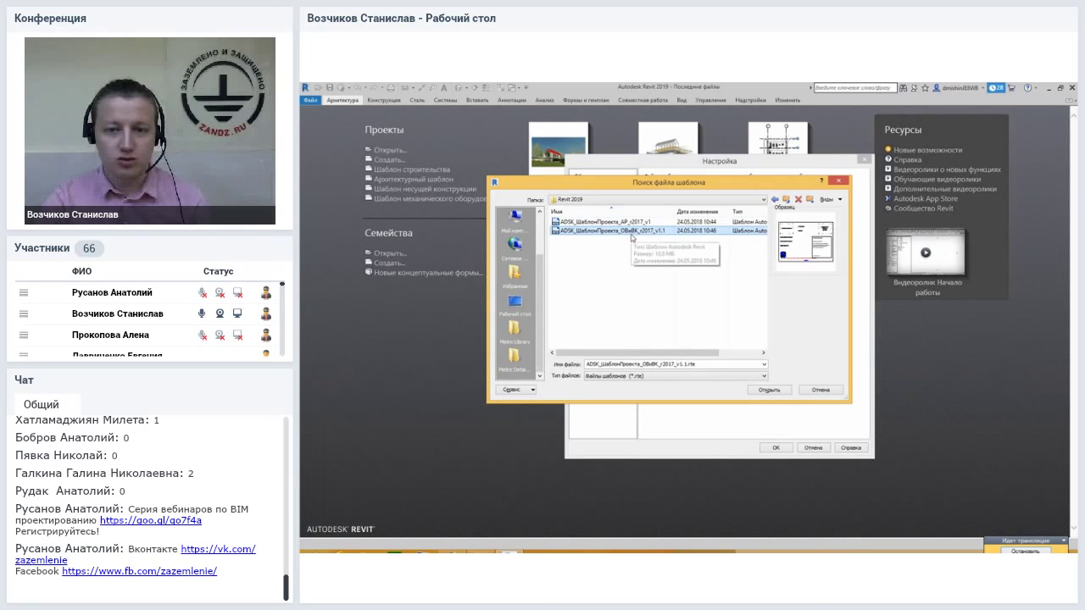
left_click(619, 223)
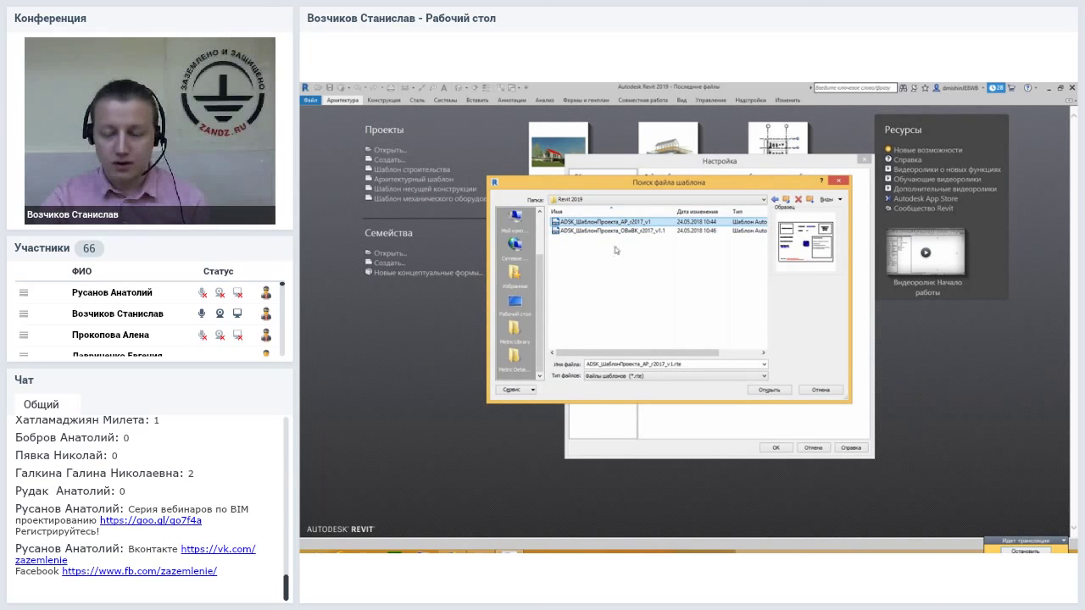
left_click(607, 231)
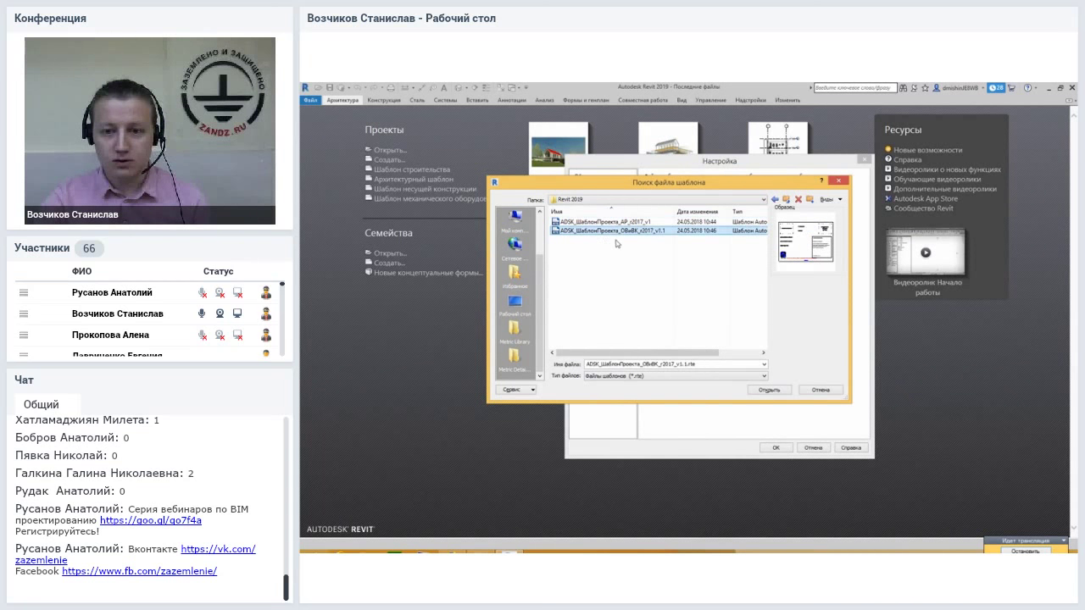
double_click(607, 231)
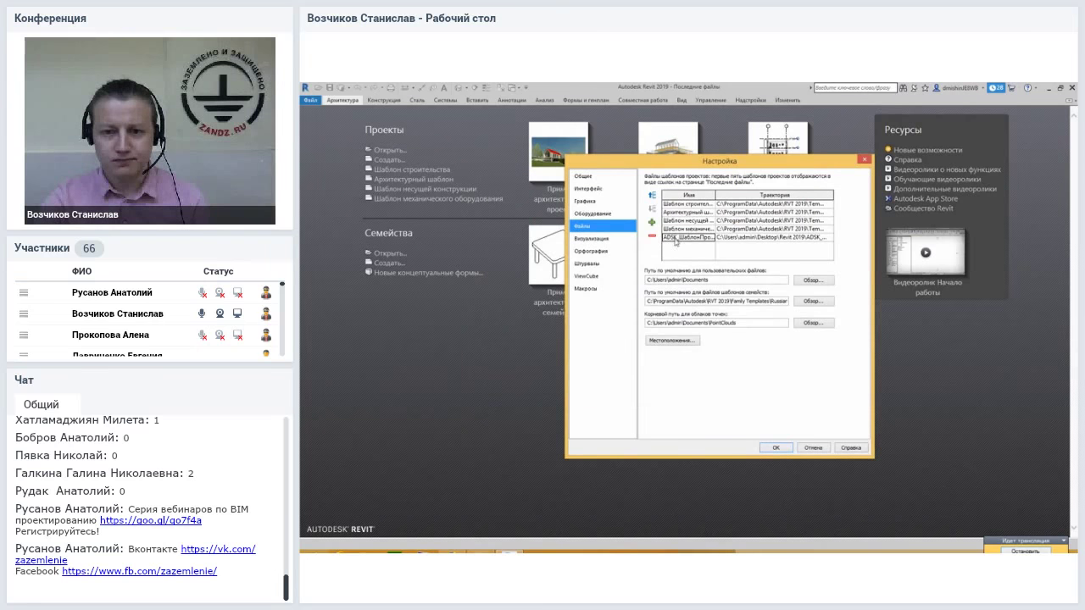
left_click(652, 222)
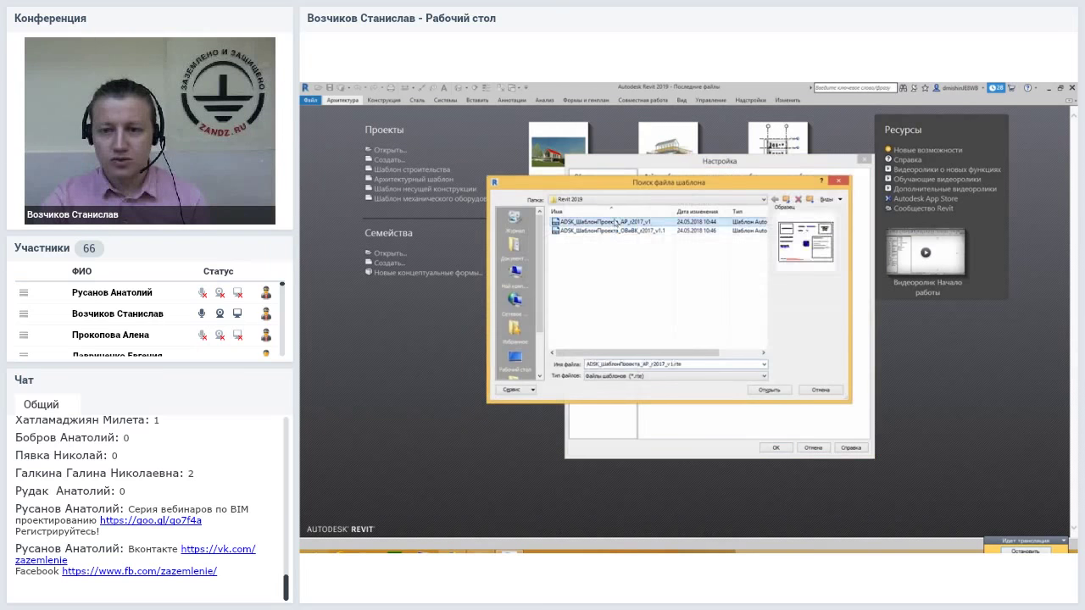
double_click(607, 231)
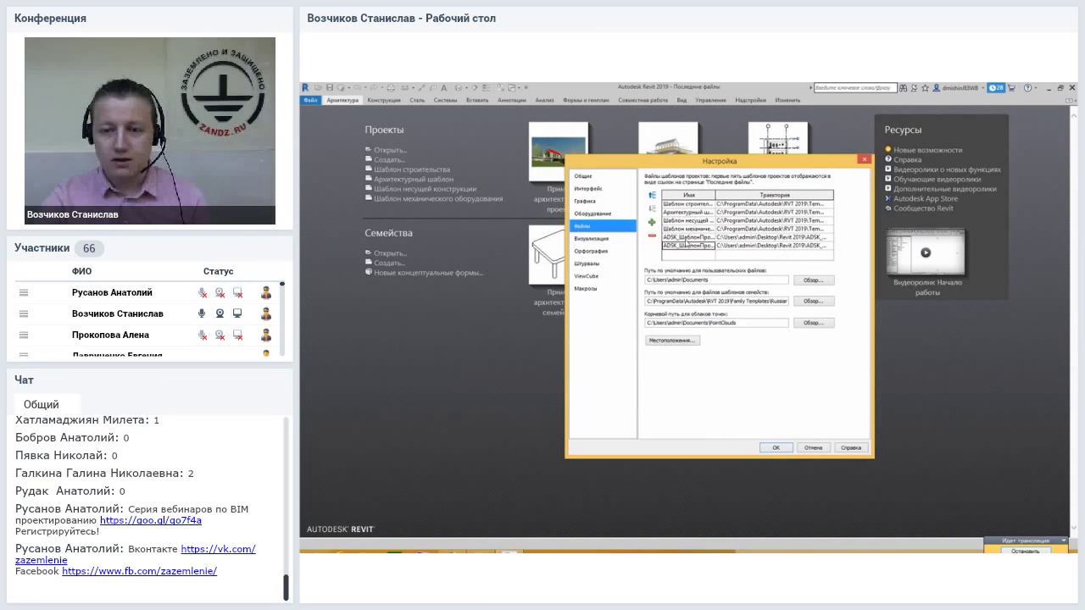
- Save the Options, verify the new templates are listed, and create a project from the ОВиВК template
left_click(776, 448)
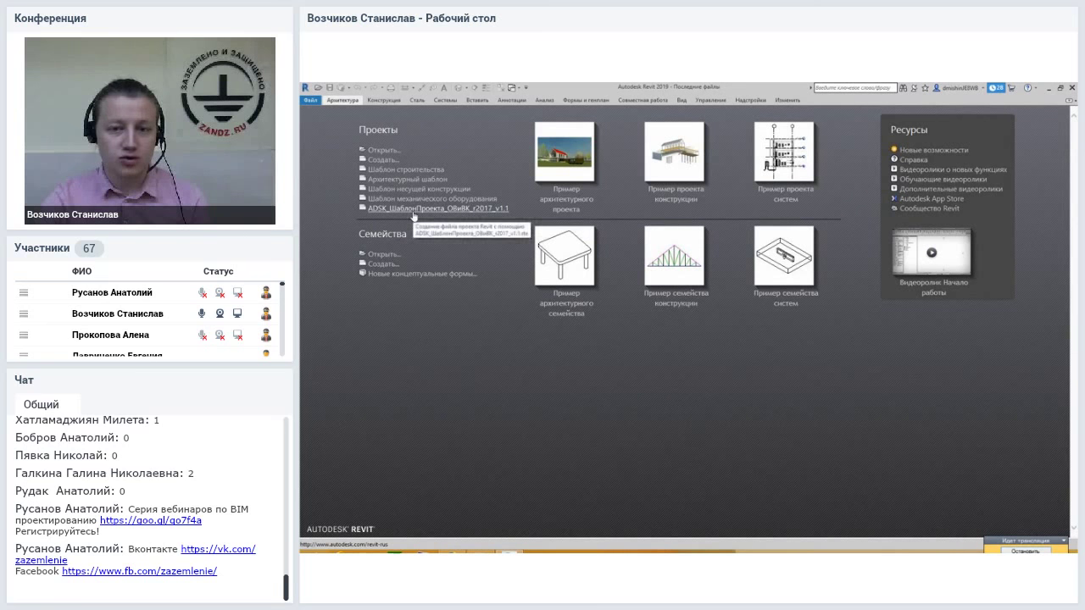
left_click(388, 161)
left_click(615, 274)
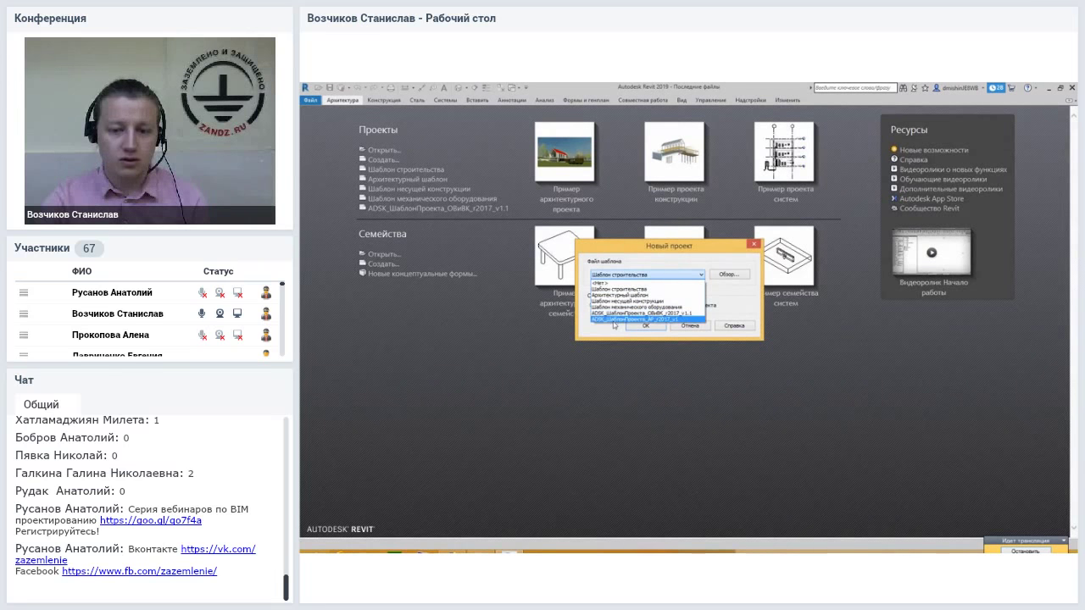
left_click(754, 249)
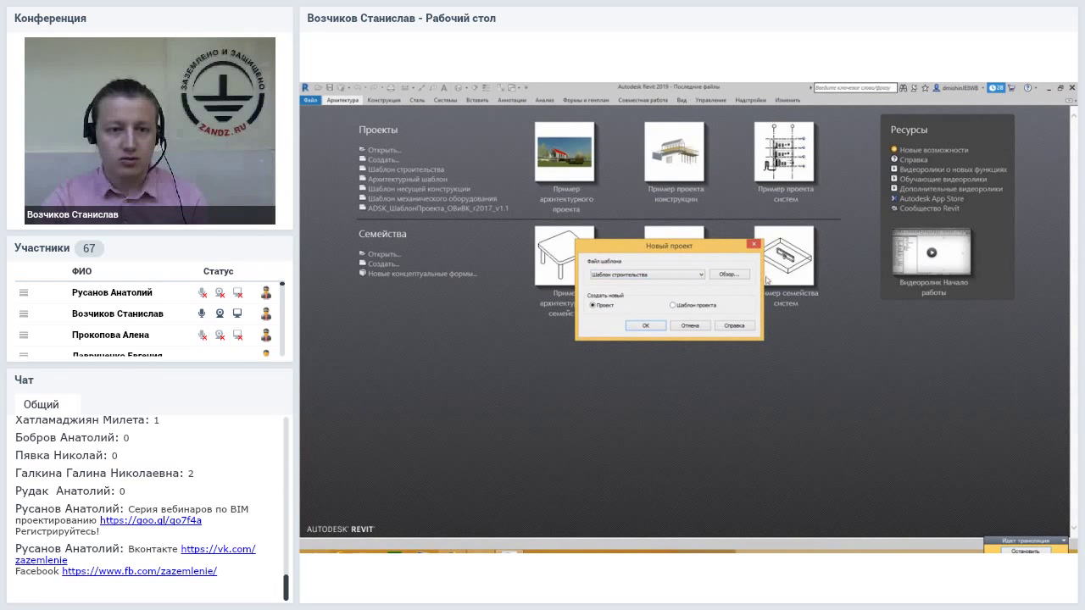
left_click(754, 244)
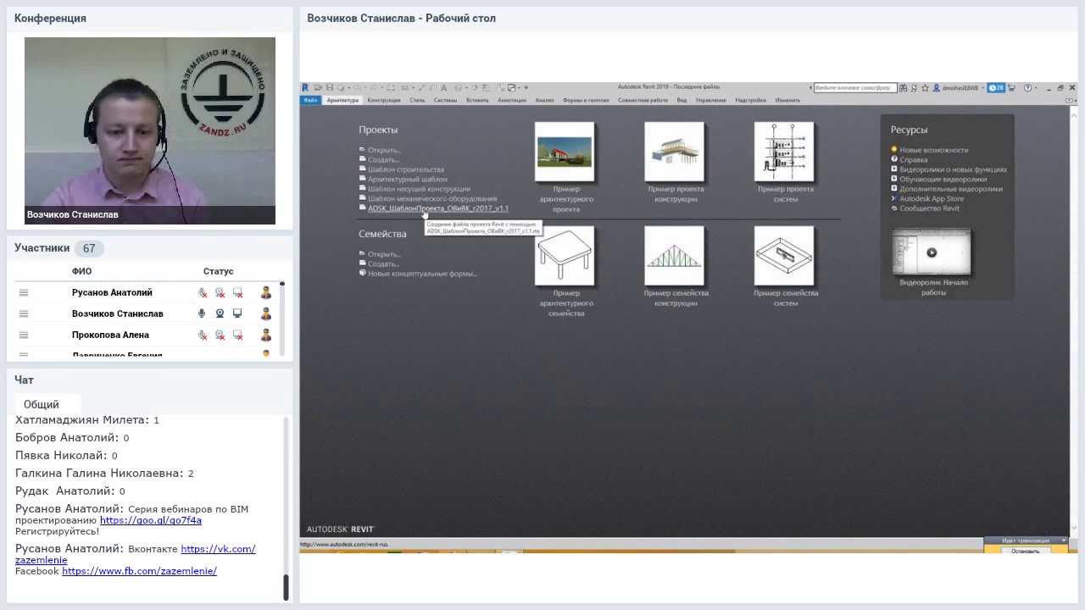
left_click(424, 209)
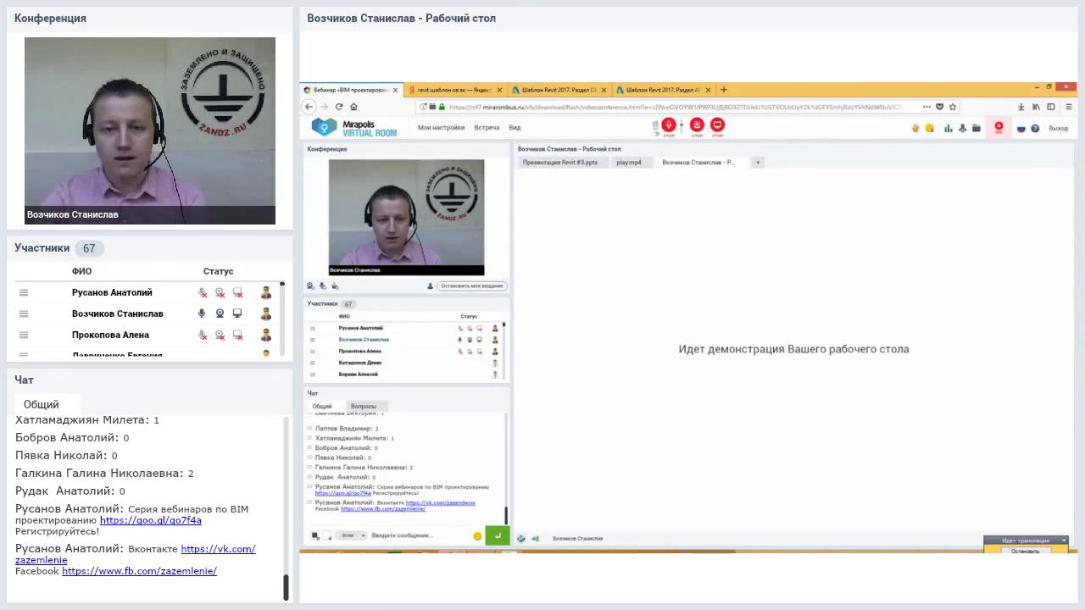
- Pan the new project's Начальный вид sheet slightly
middle_click_drag(690, 346, 705, 339)
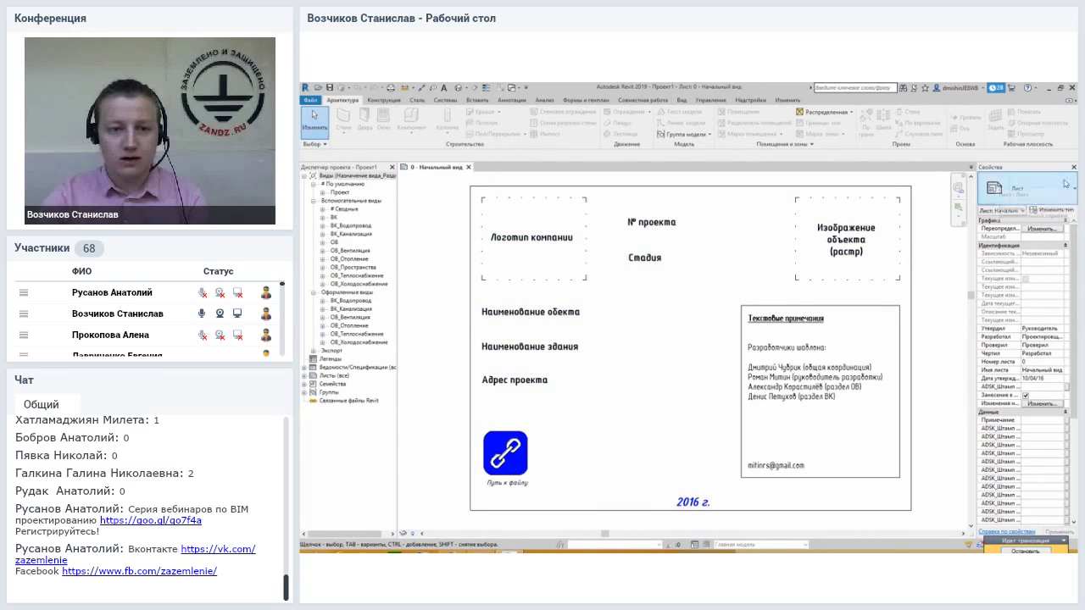
- Resize the side panels and pull the Properties palette off the right dock to float beside the Project Browser
left_click_drag(396, 199, 429, 199)
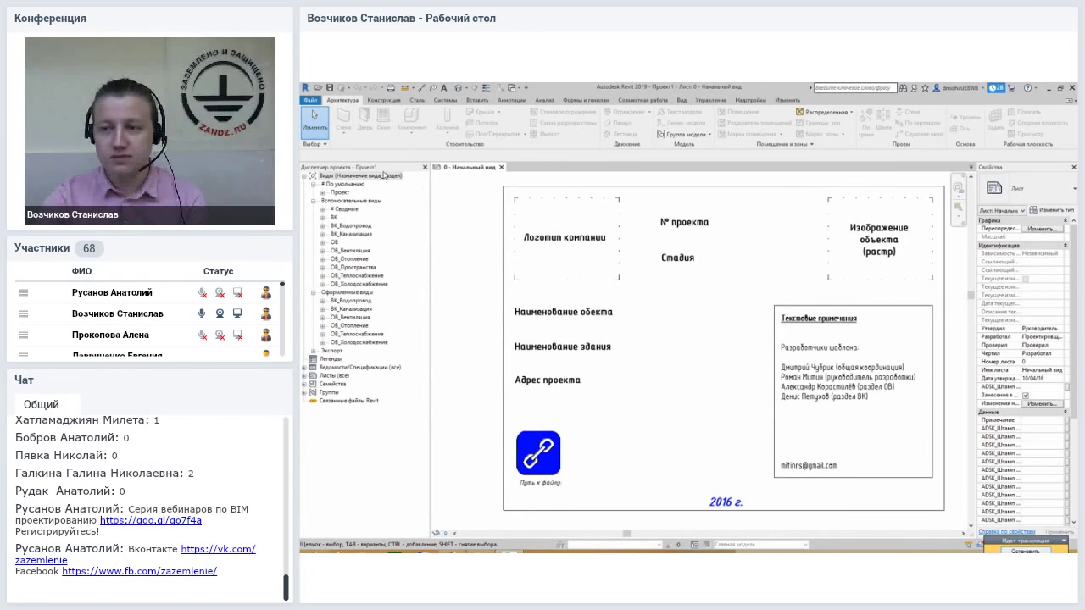
left_click_drag(975, 229, 949, 228)
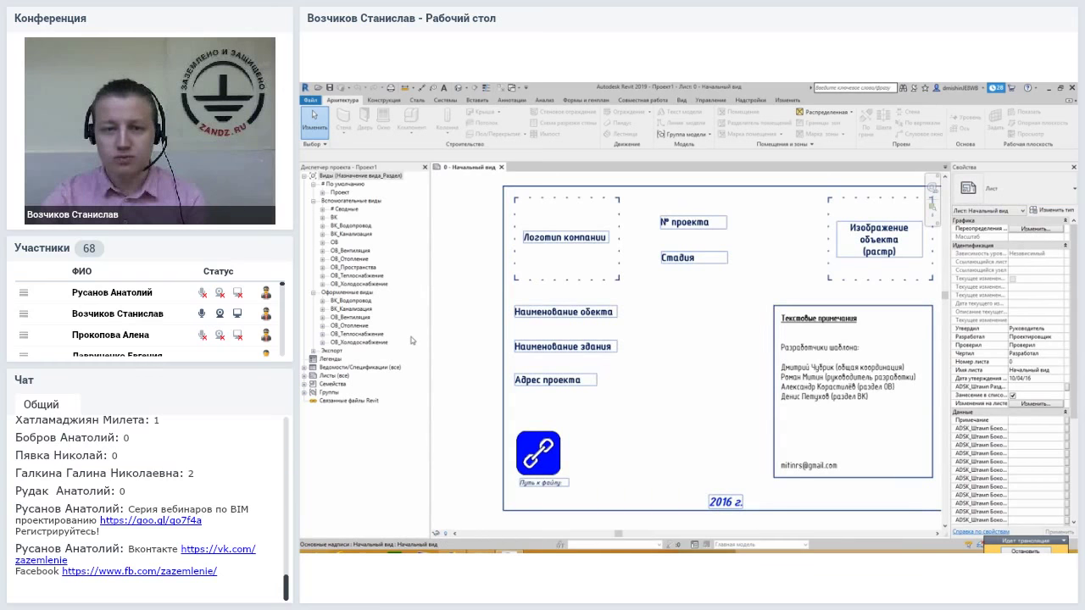
left_click_drag(1008, 173, 343, 178)
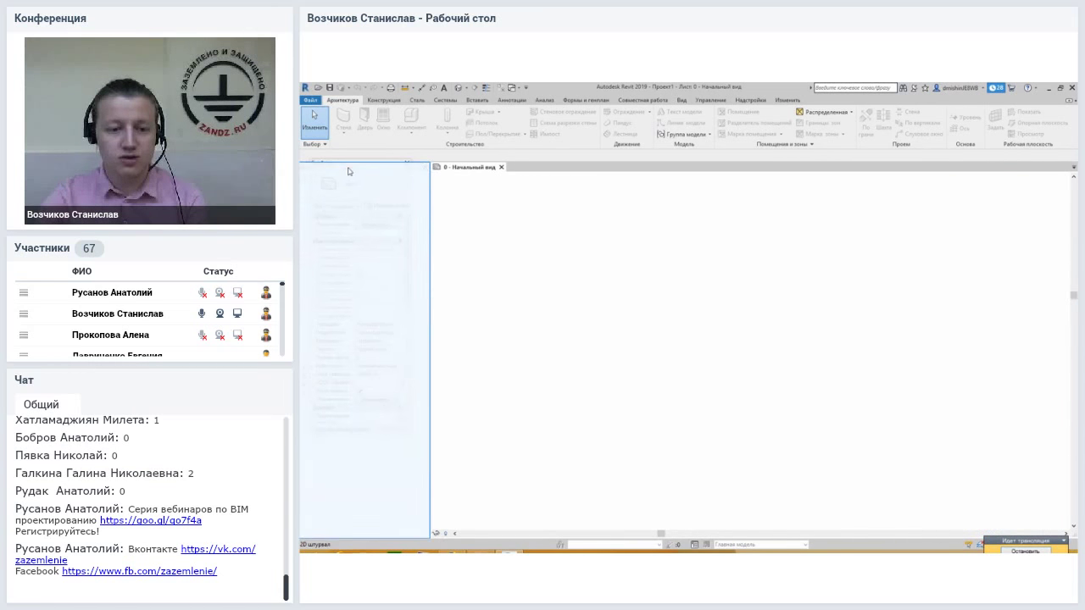
left_click(339, 535)
left_click(316, 534)
left_click(352, 535)
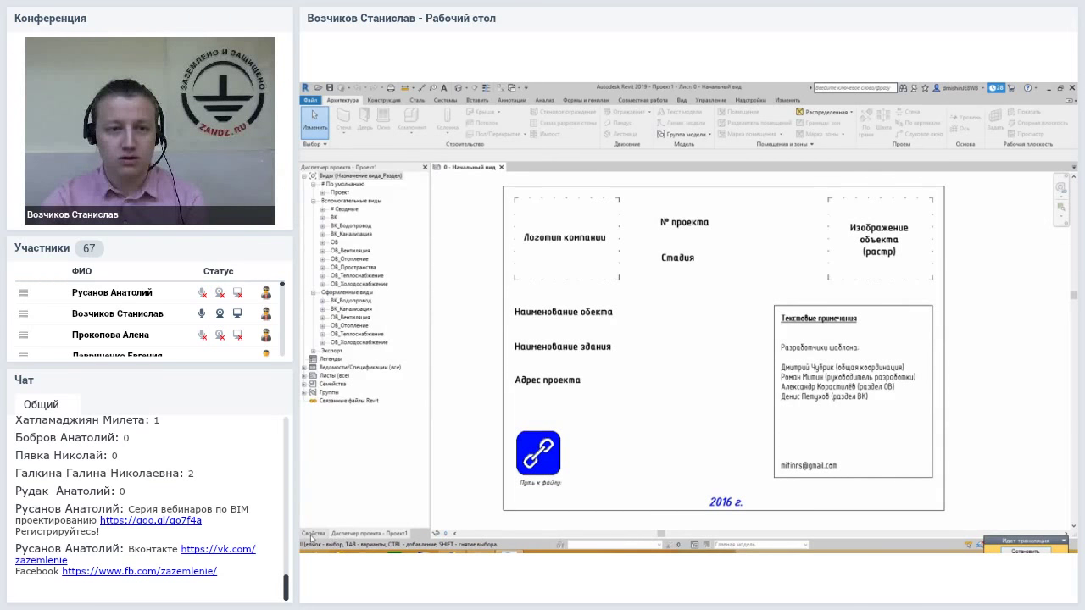
mouse_move(314, 533)
left_mouse_down()
mouse_move(372, 184)
mouse_move(480, 192)
mouse_move(547, 179)
mouse_move(387, 371)
left_mouse_up()
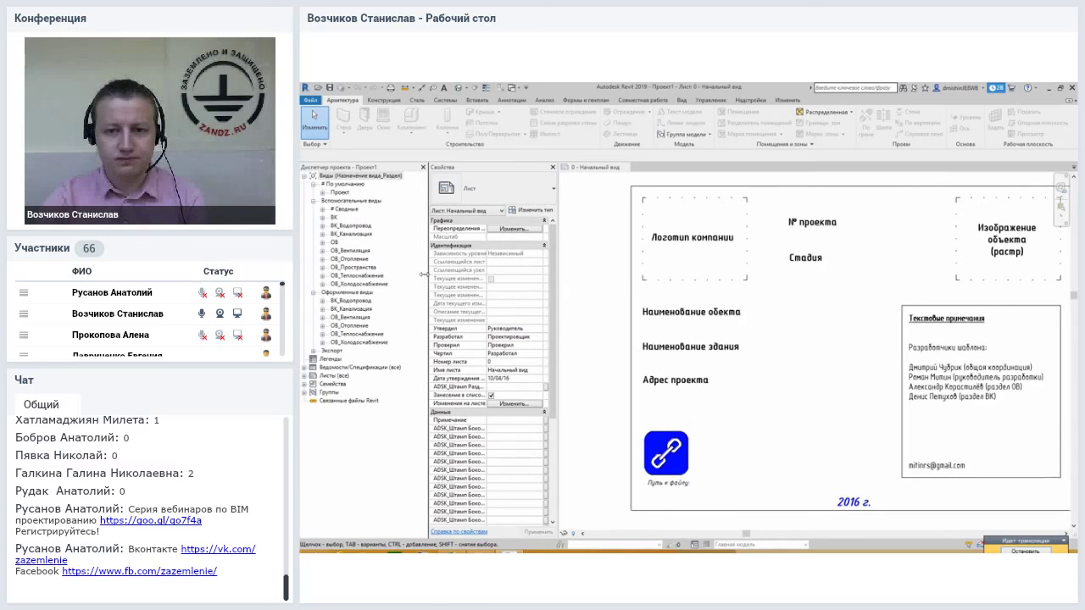
- Adjust the width of the docked Properties and Project Browser panels
left_click_drag(423, 276, 419, 276)
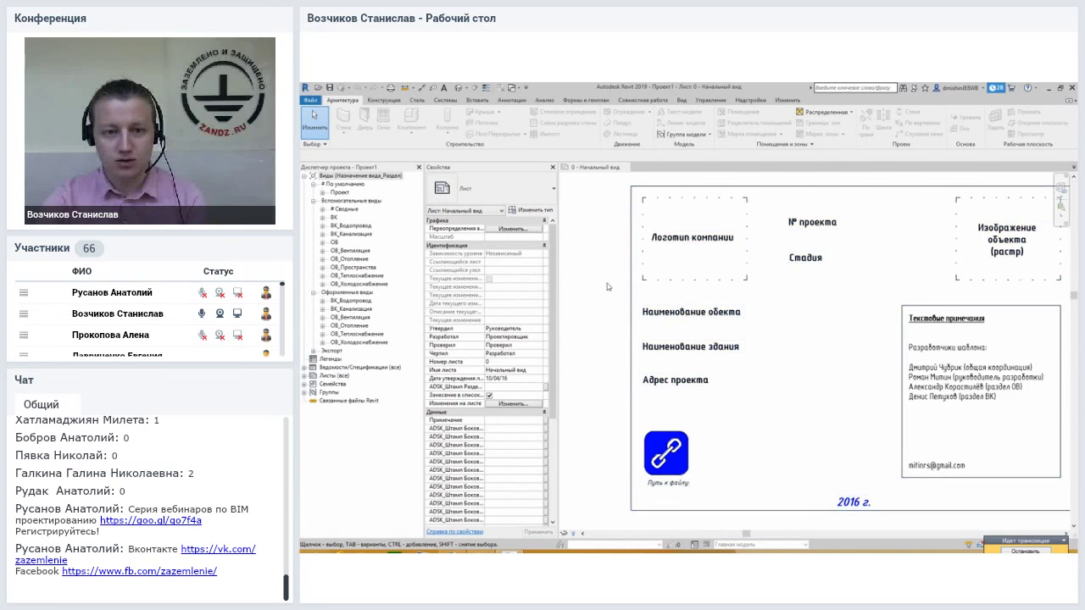
middle_click_drag(788, 304, 740, 299)
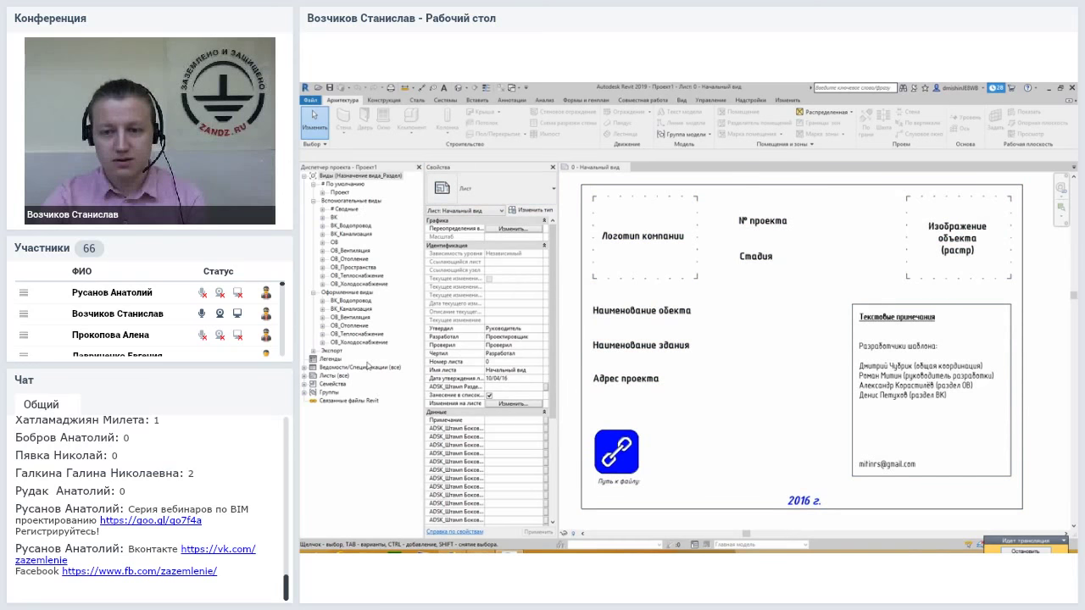
middle_click_drag(623, 216, 630, 216)
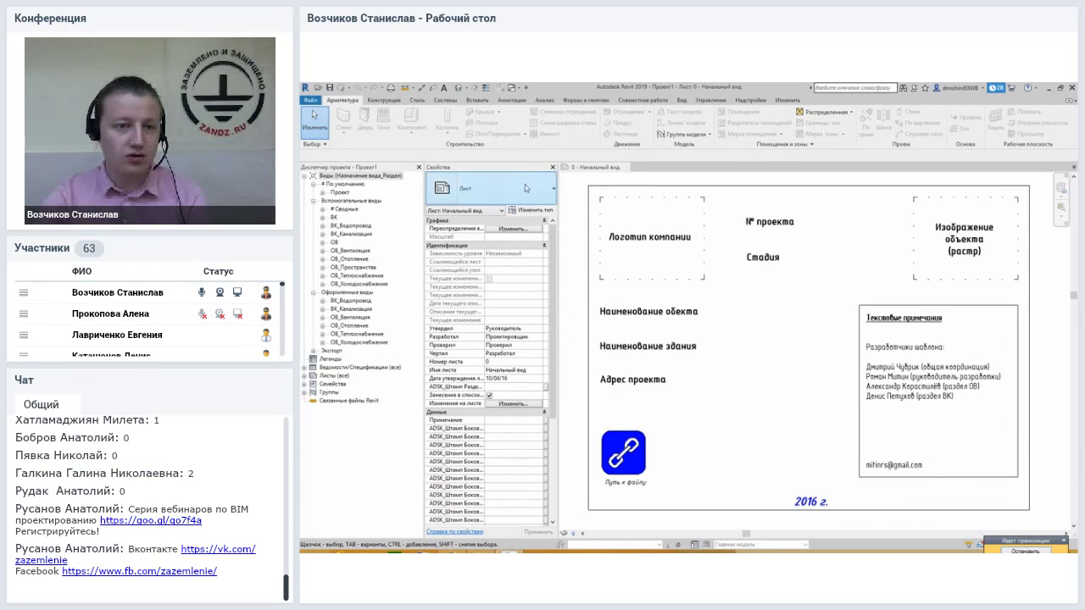
- Browse the Вспомогательные виды, Оформленные виды, ВК and ОВ view folders in the Project Browser
left_click(333, 202)
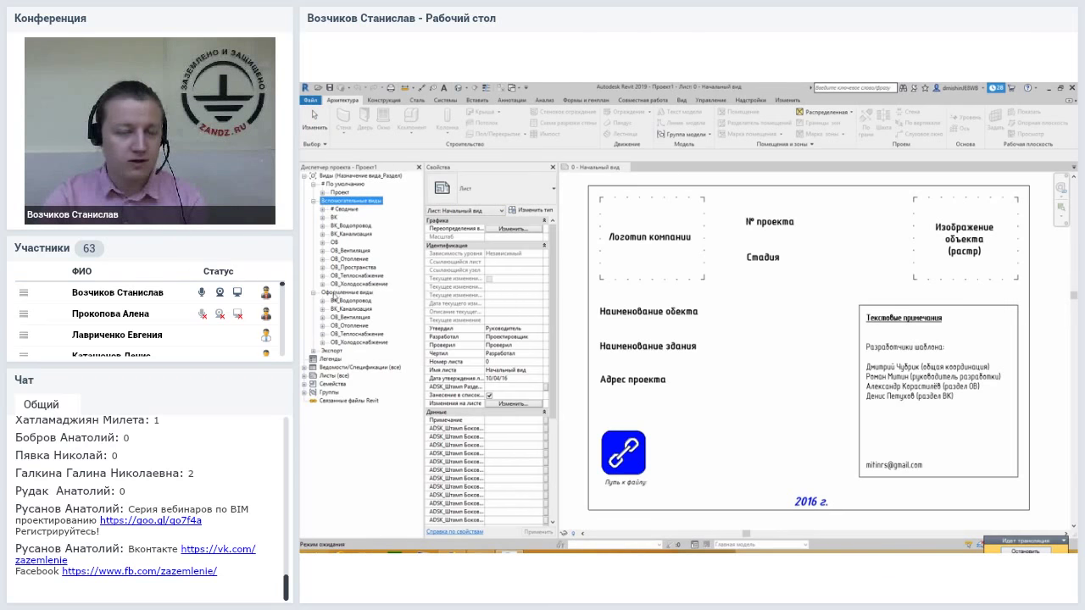
left_click(334, 294)
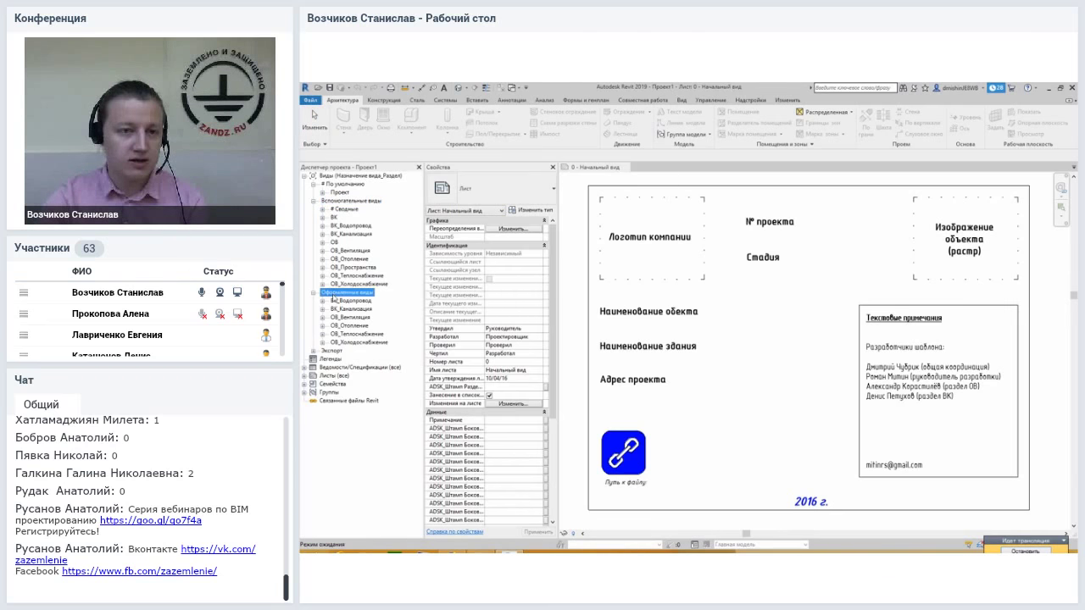
left_click(333, 219)
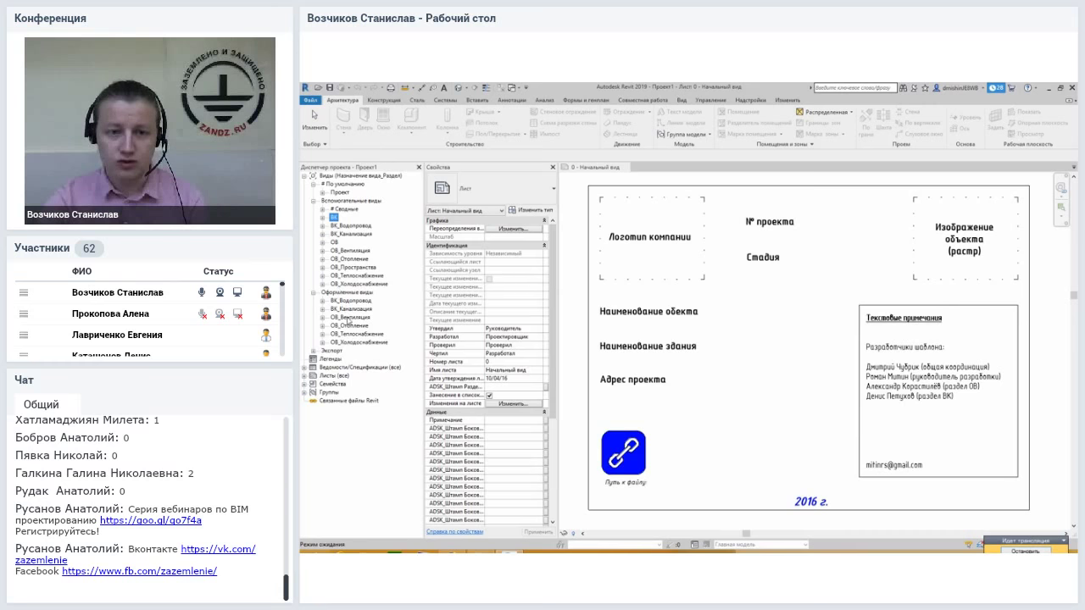
left_click(352, 326)
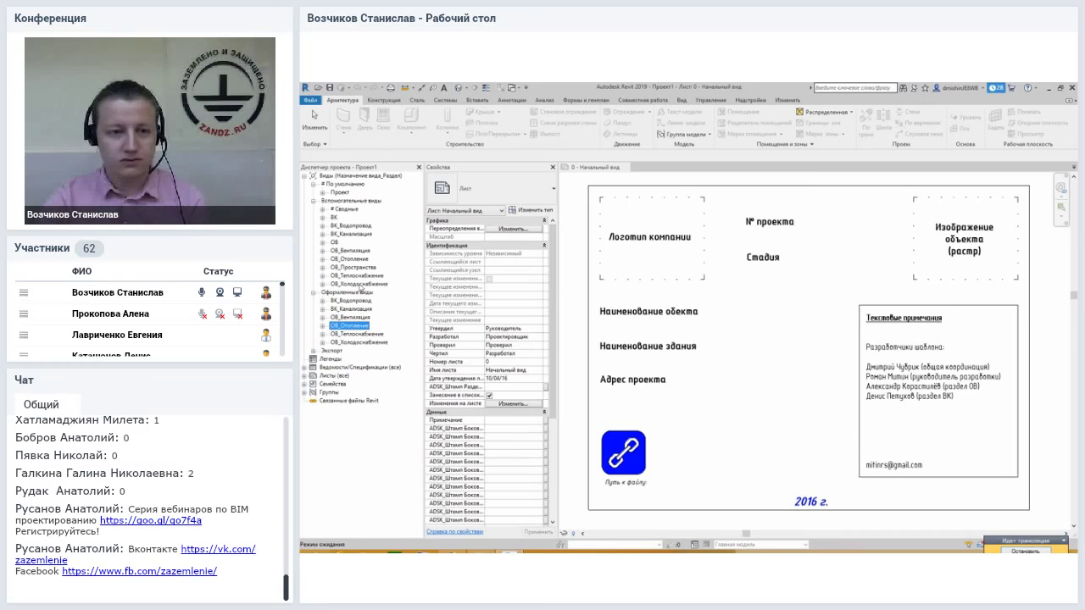
left_click(347, 235)
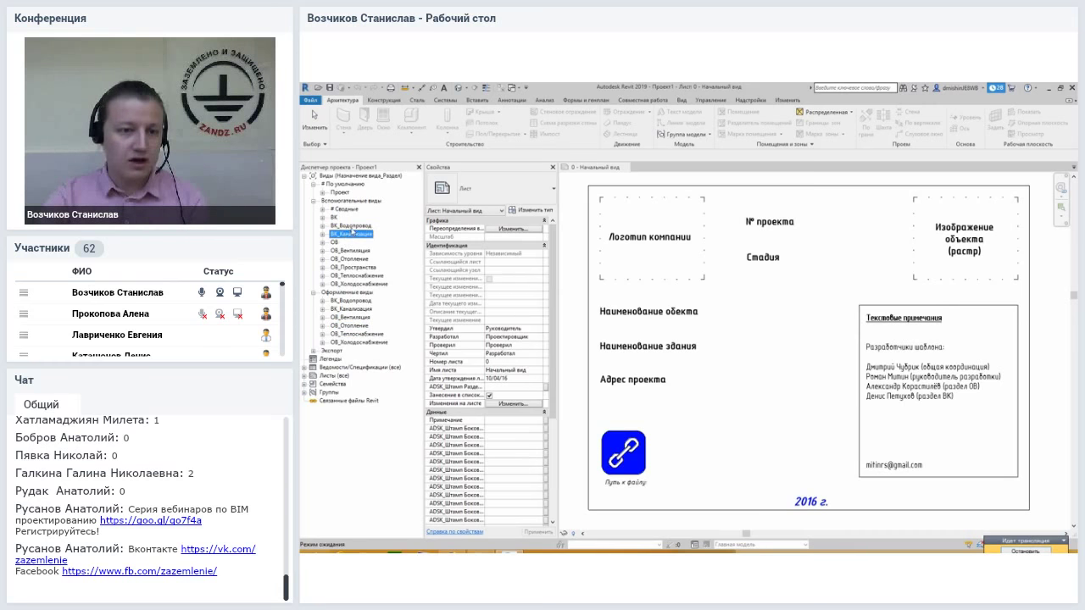
left_click(352, 228)
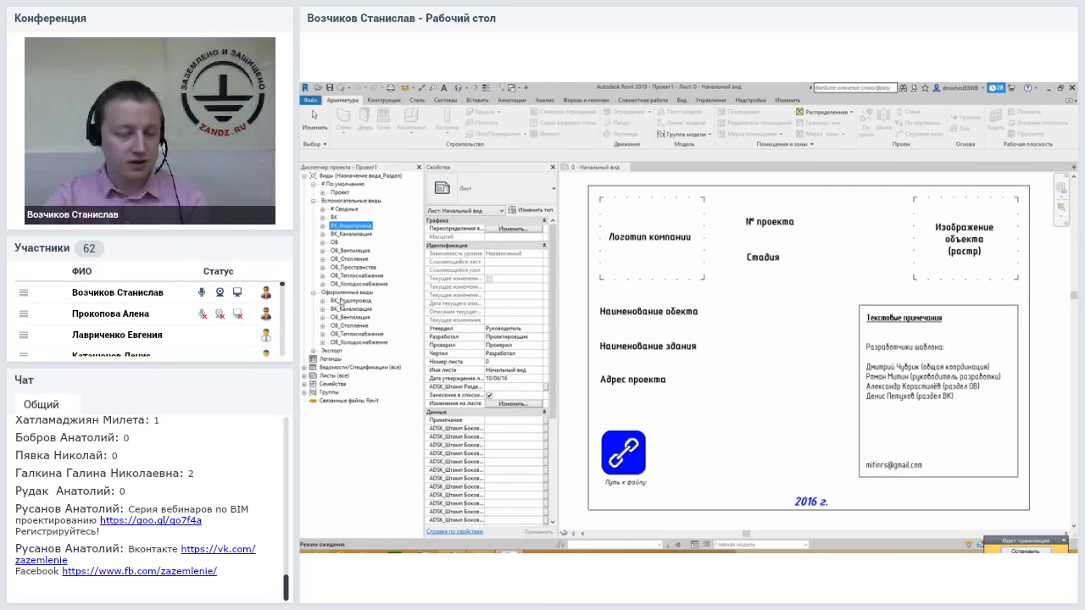
left_click(343, 293)
left_click(345, 317)
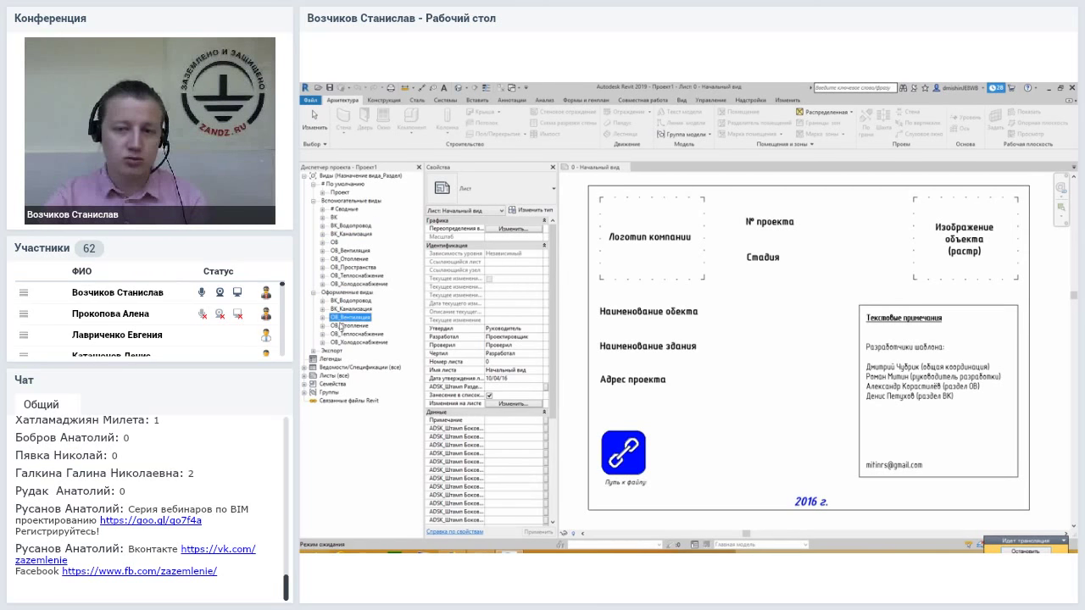
left_click(341, 327)
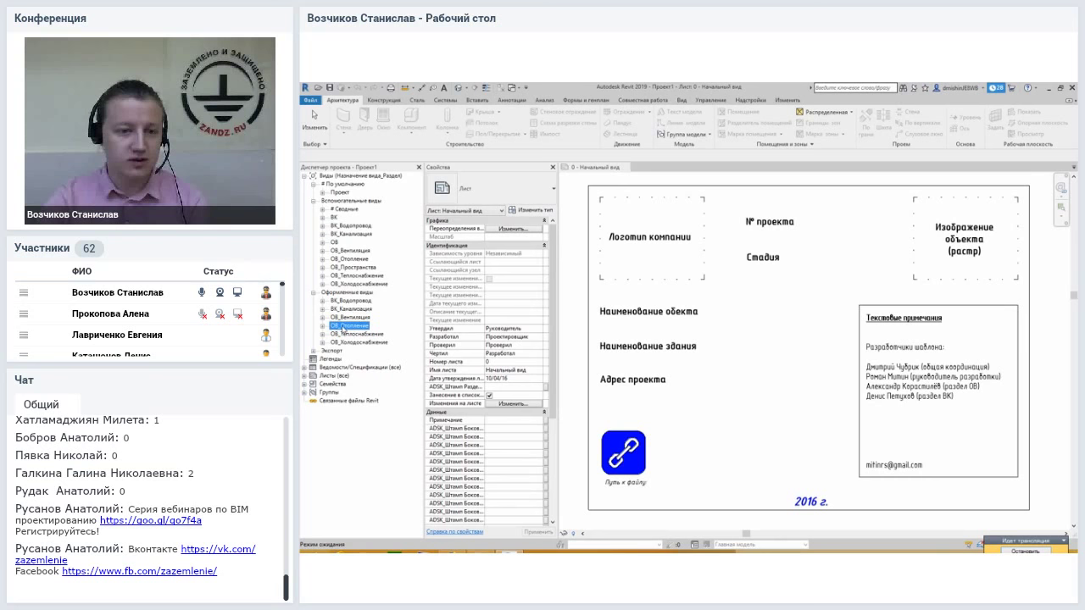
left_click(346, 317)
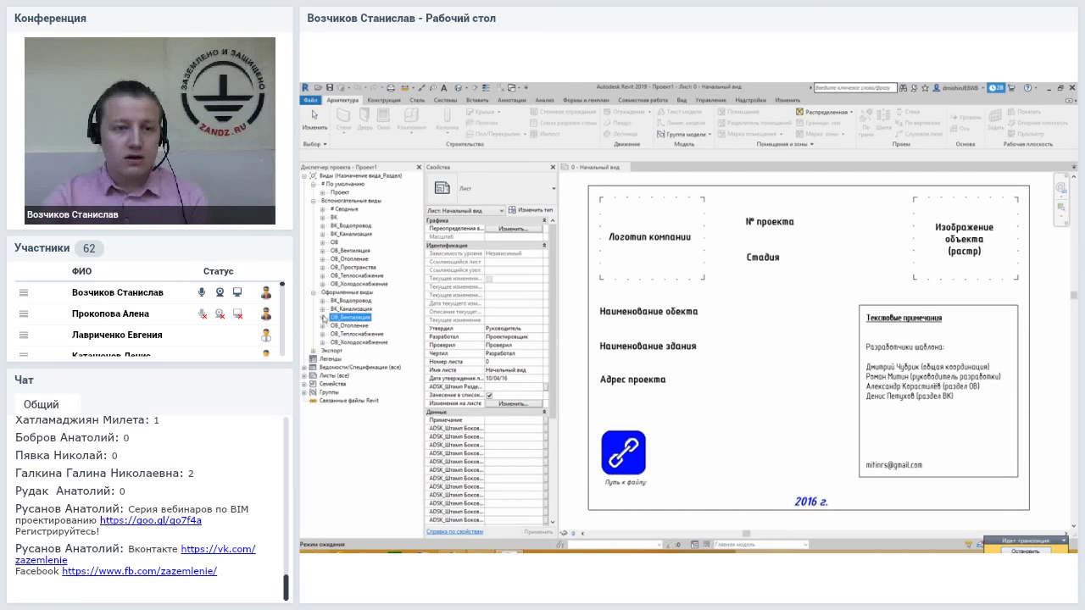
left_click(346, 284)
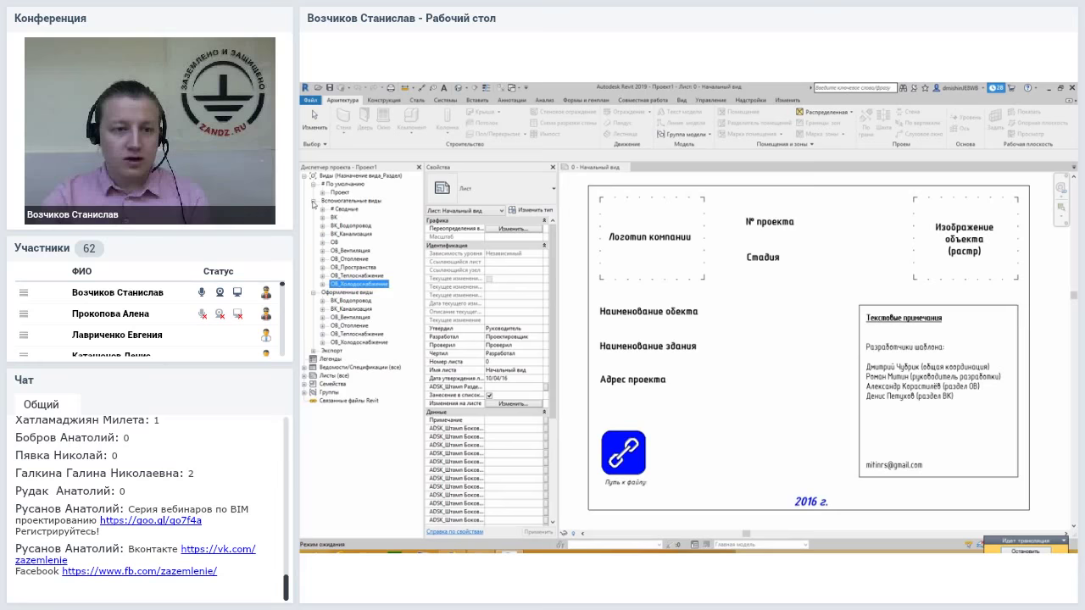
- Collapse the Вспомогательные виды, Оформленные виды and По умолчанию view groups
left_click(313, 201)
left_click(313, 210)
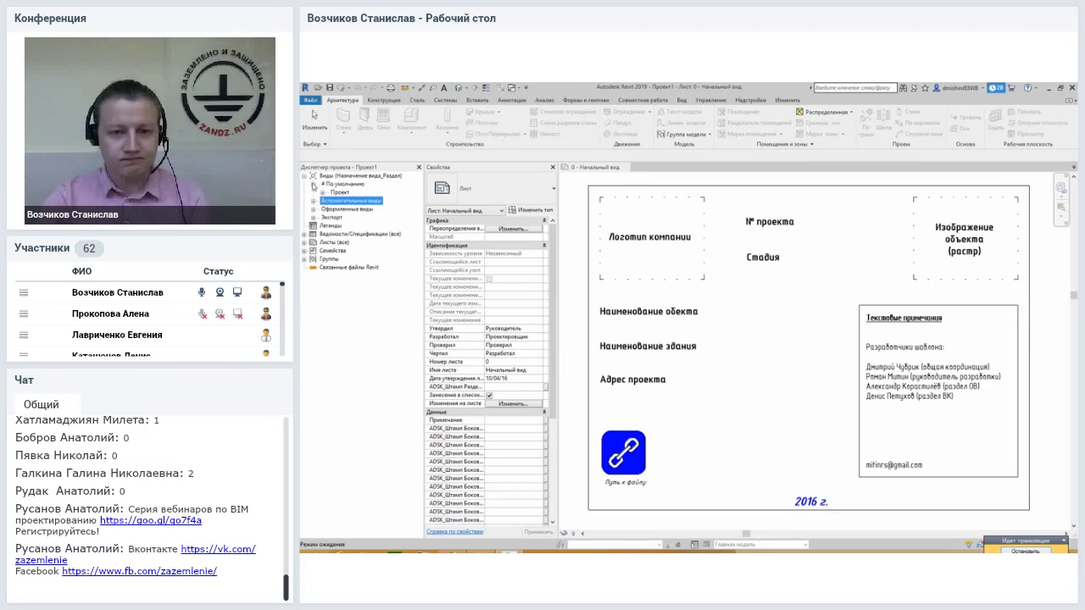
left_click(313, 184)
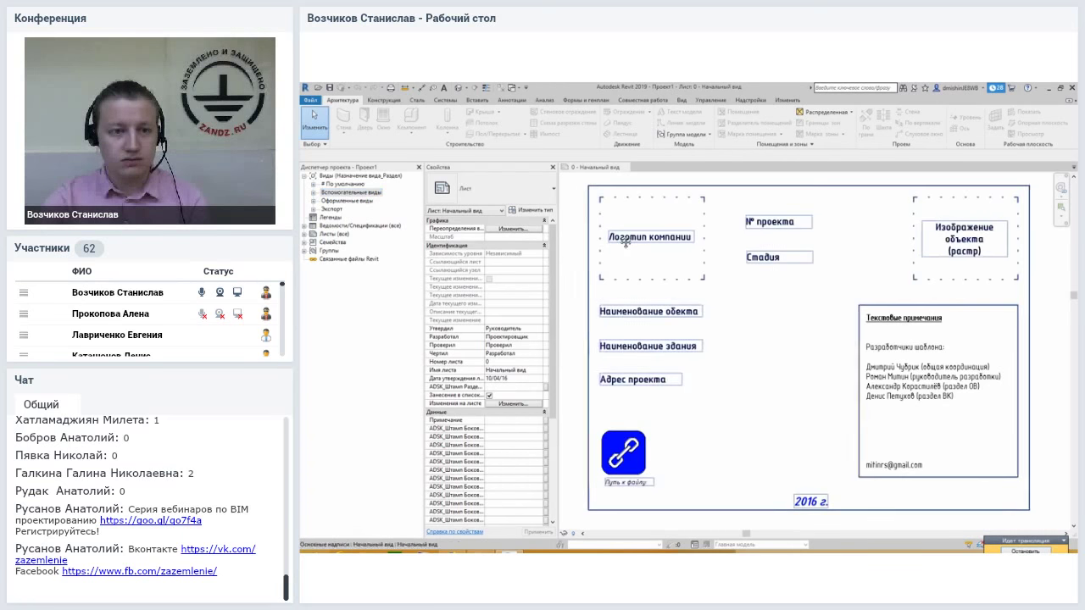
middle_click_drag(575, 208, 585, 222)
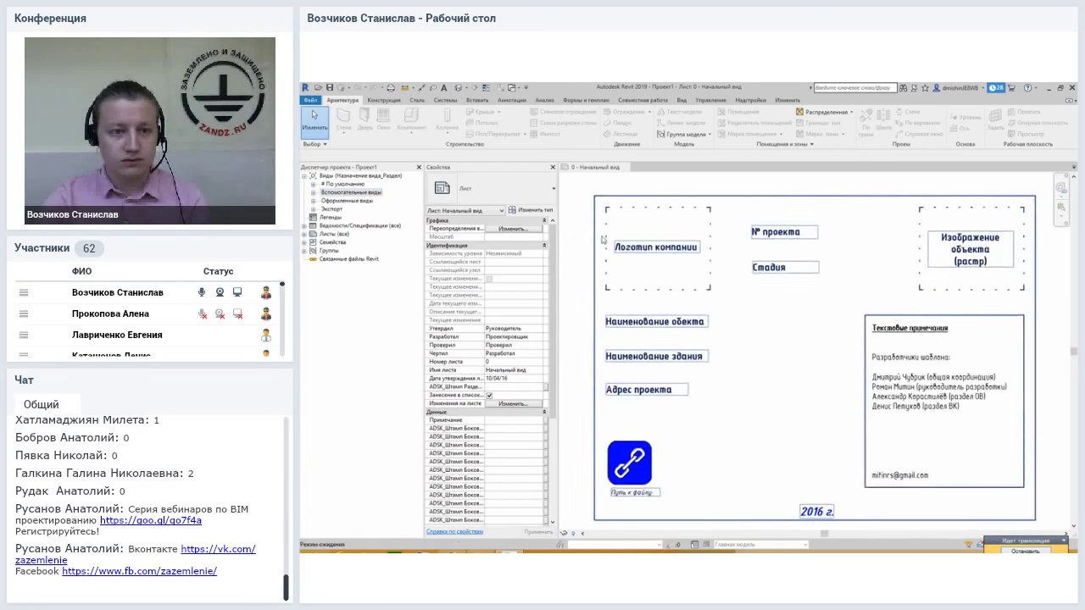
- Expand Вспомогательные виды > ОВ floor plans to find В_ОВ_Этаж 01_Сводный, then collapse them again
left_click(314, 195)
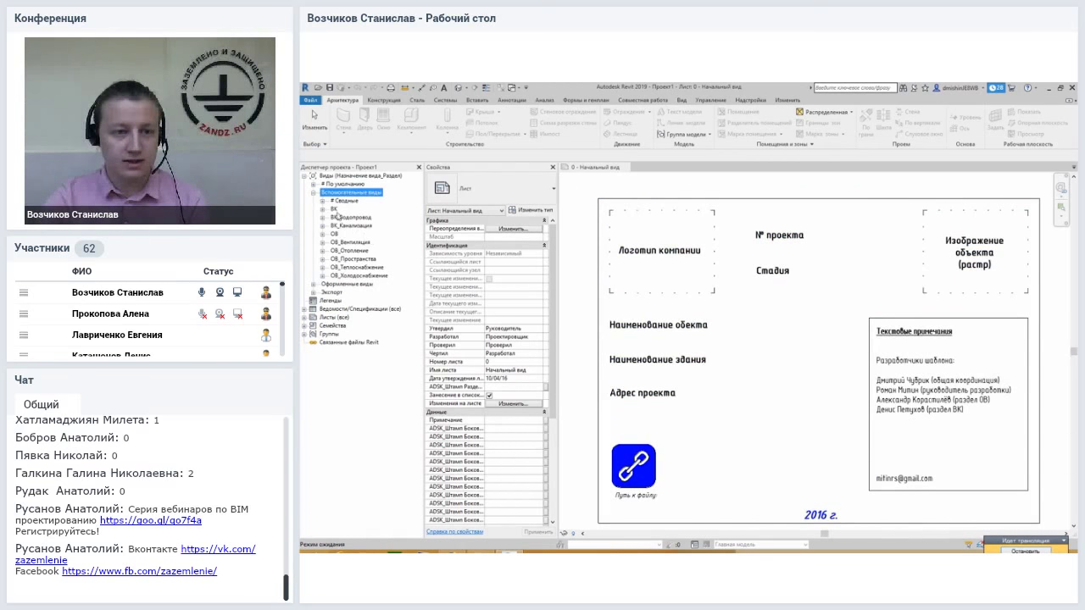
left_click(330, 210)
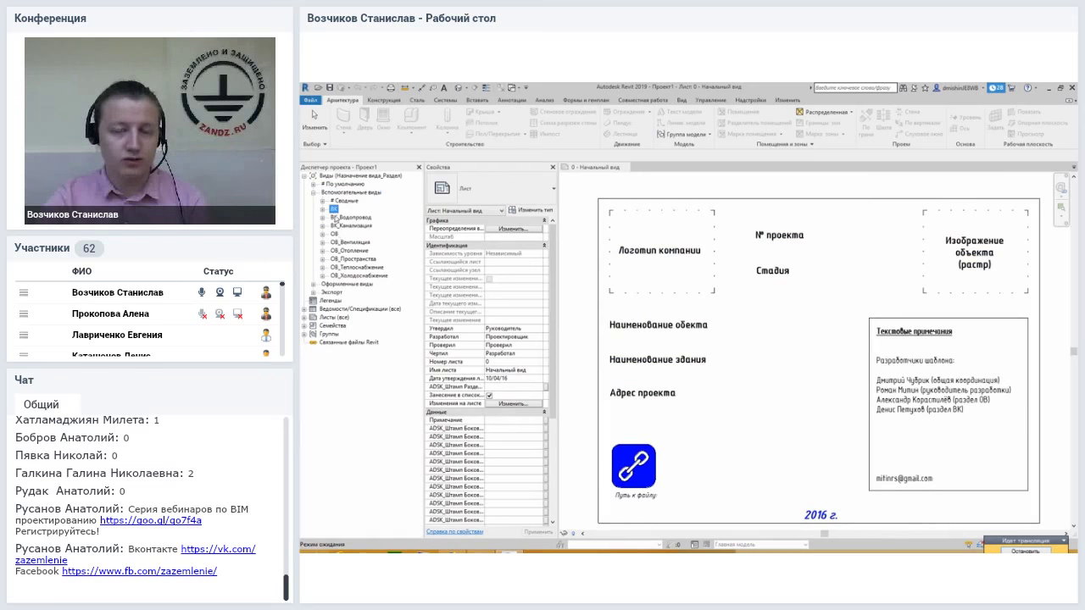
left_click(335, 236)
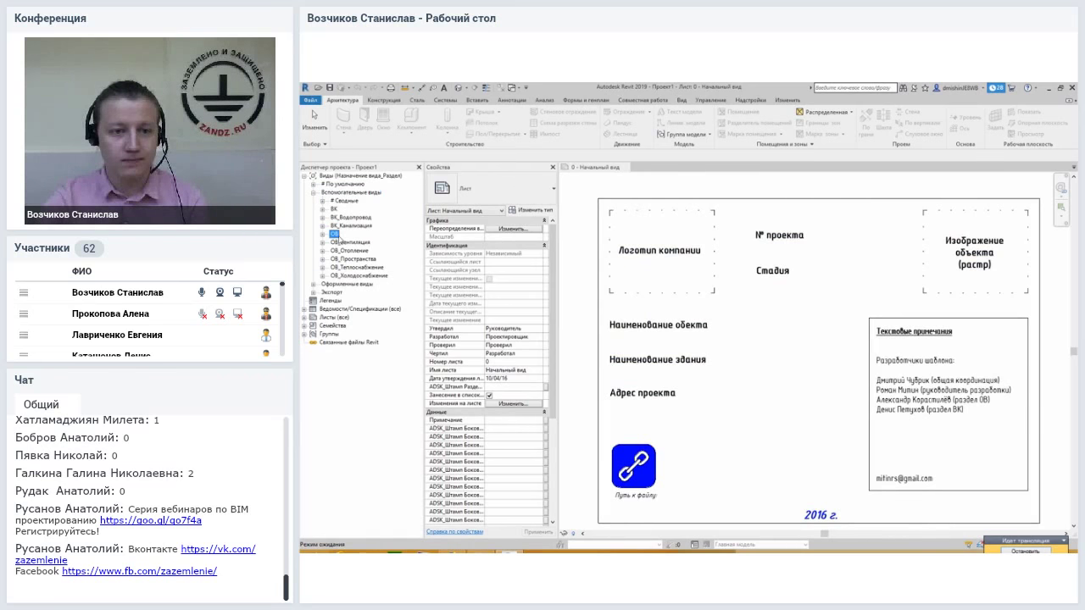
double_click(334, 235)
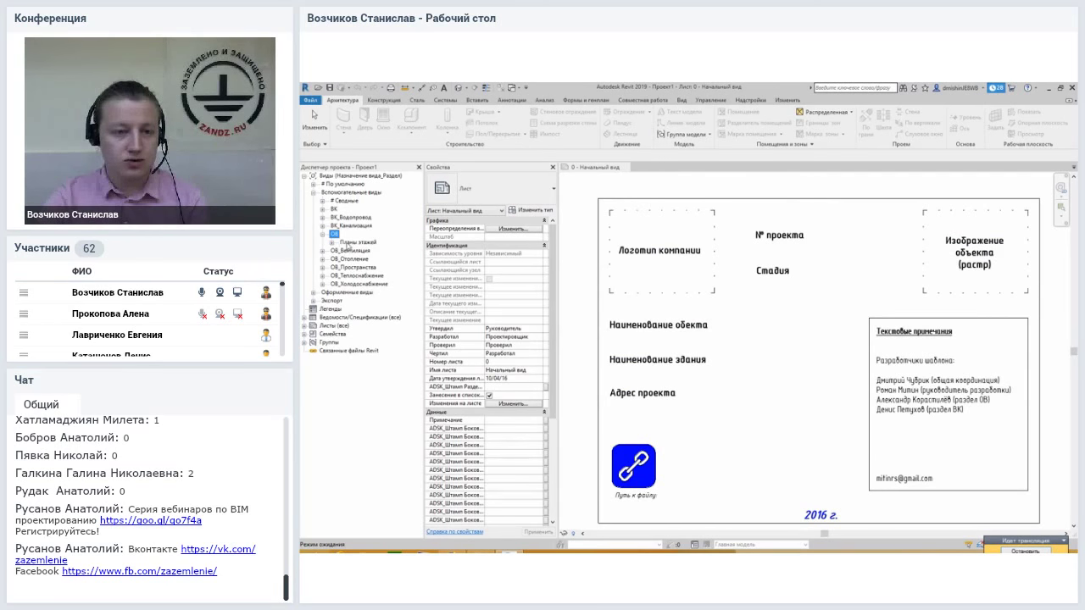
left_click(348, 244)
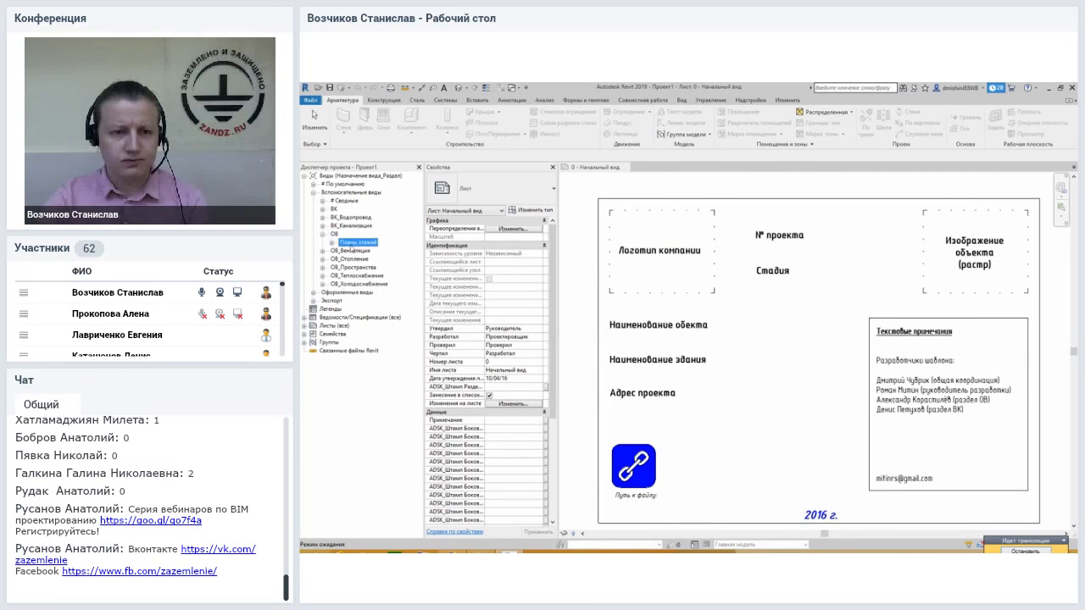
double_click(351, 244)
left_click(380, 252)
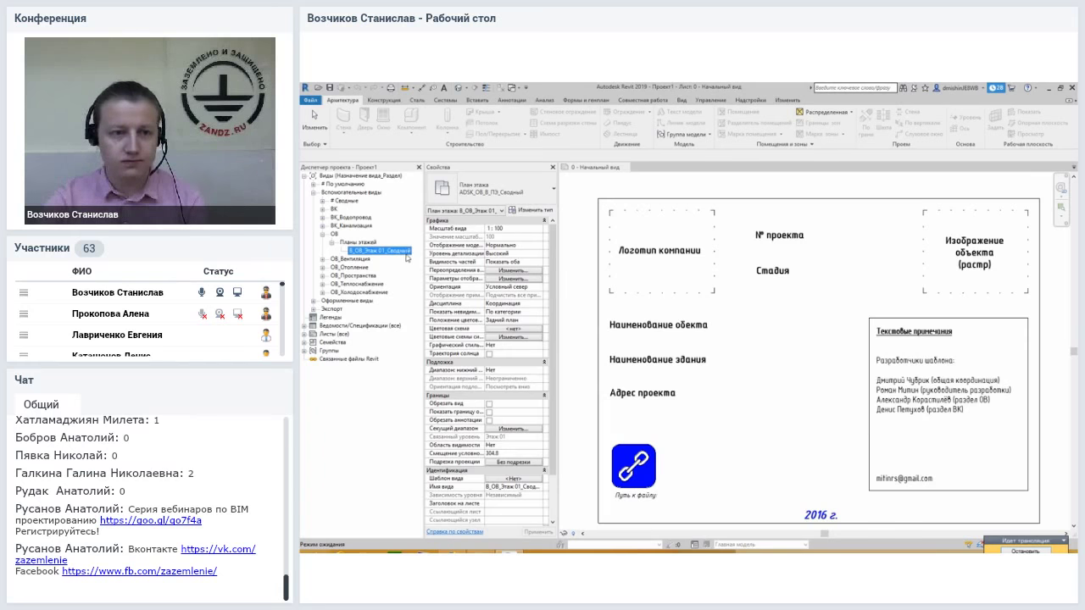
left_click(332, 244)
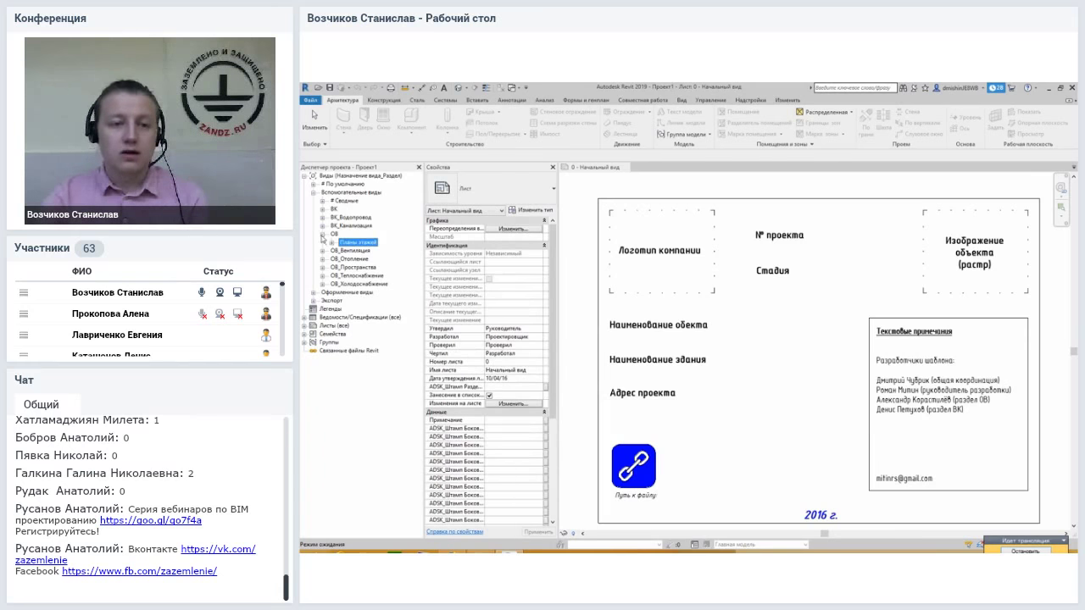
left_click(322, 234)
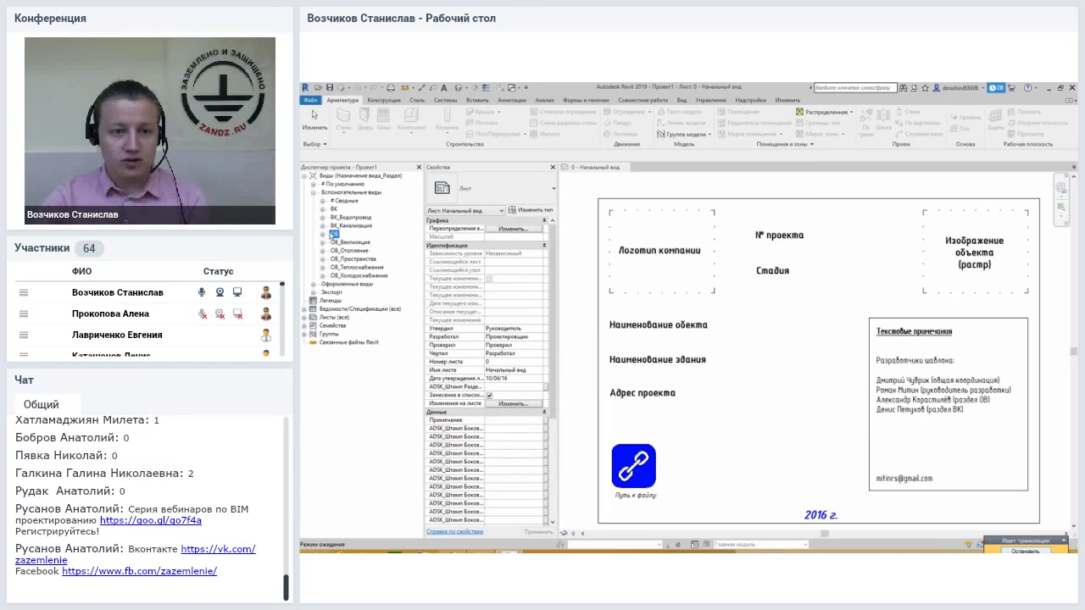
- Open the В_ОВ_Этаж 01_Сводный floor plan
double_click(334, 236)
double_click(354, 243)
double_click(373, 251)
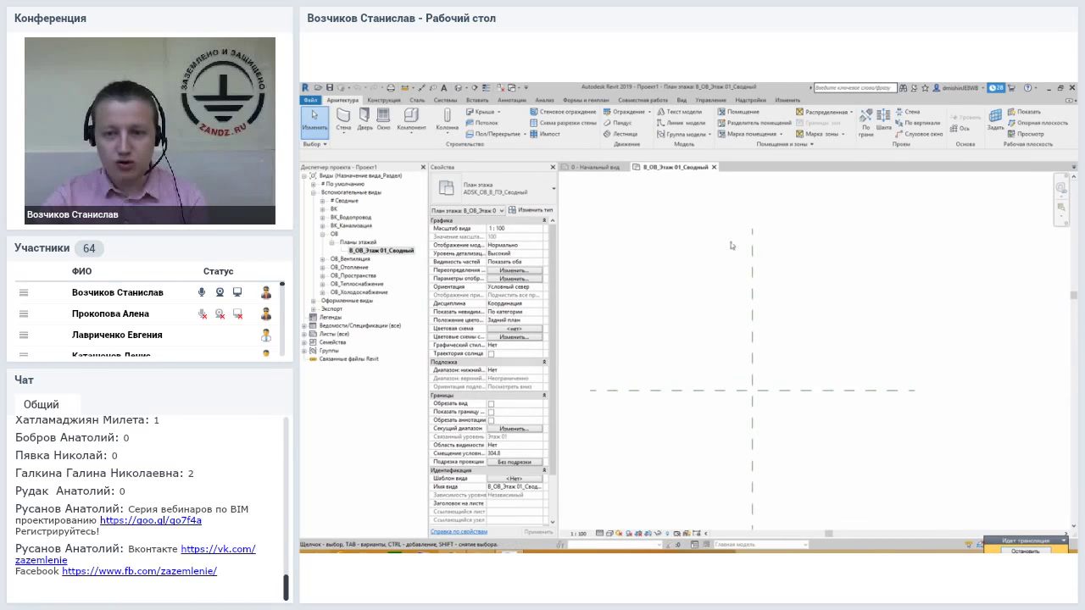
scroll(674, 358, "down", 2)
scroll(672, 312, "down", 1)
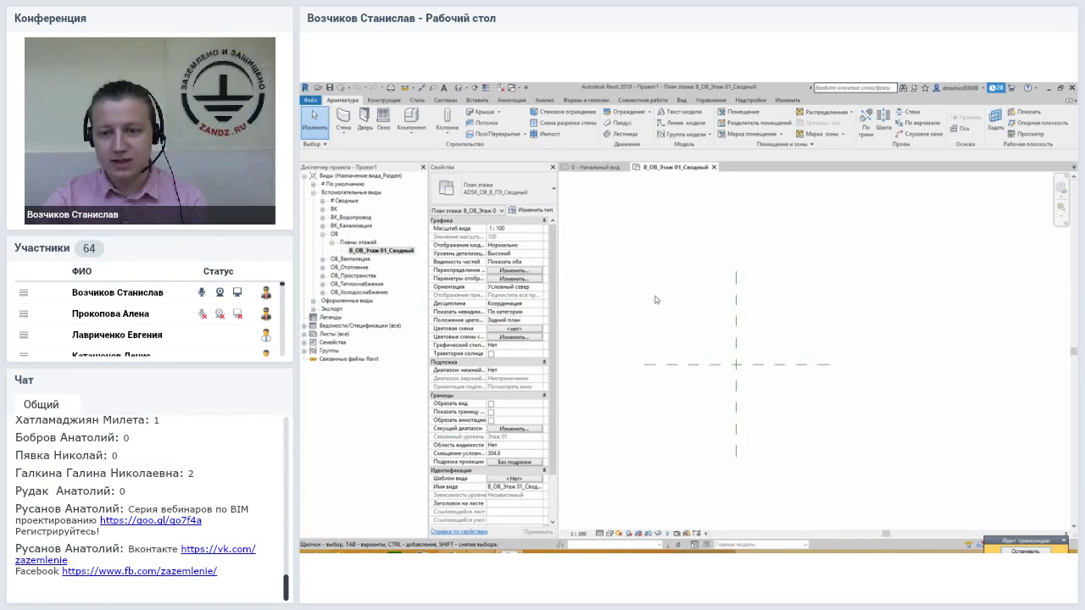
- Select the two crossing reference planes together and individually, then clear the selection
left_click_drag(620, 256, 855, 476)
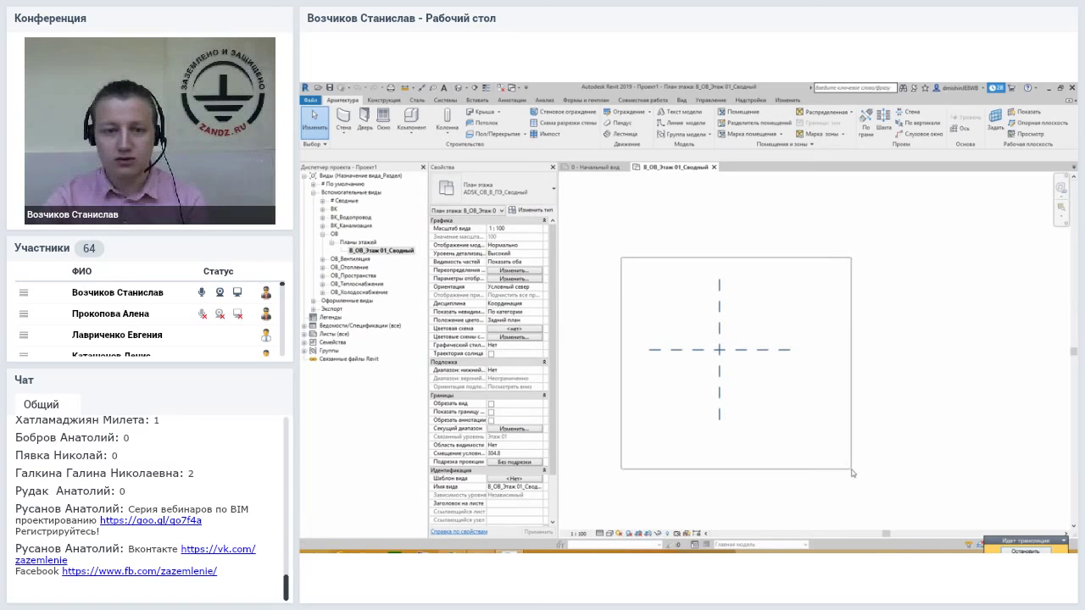
scroll(712, 343, "up", 2)
scroll(700, 332, "up", 1)
left_click(743, 248)
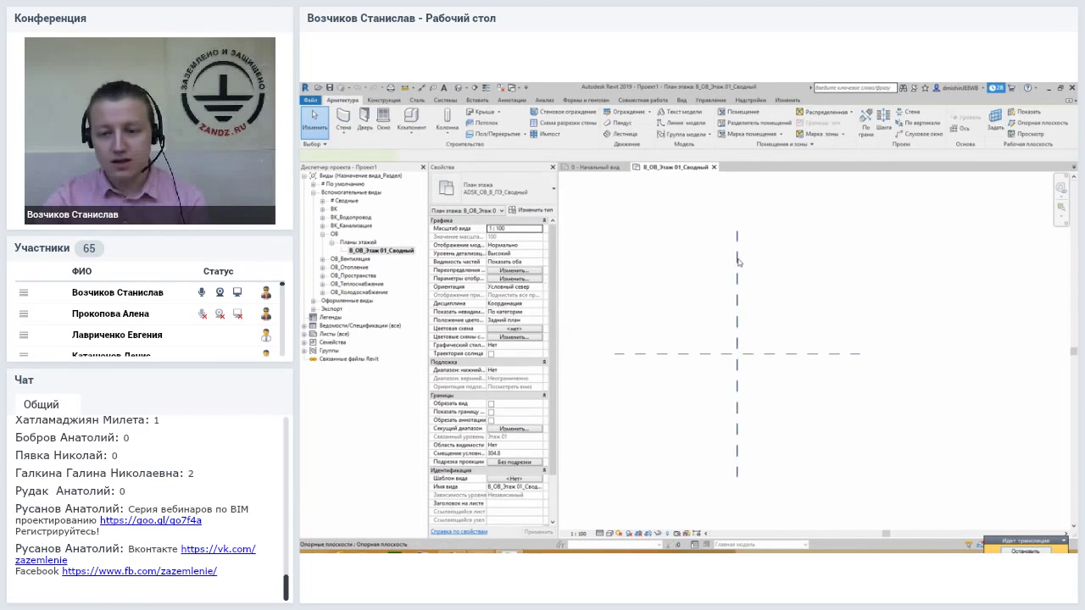
left_click(746, 355)
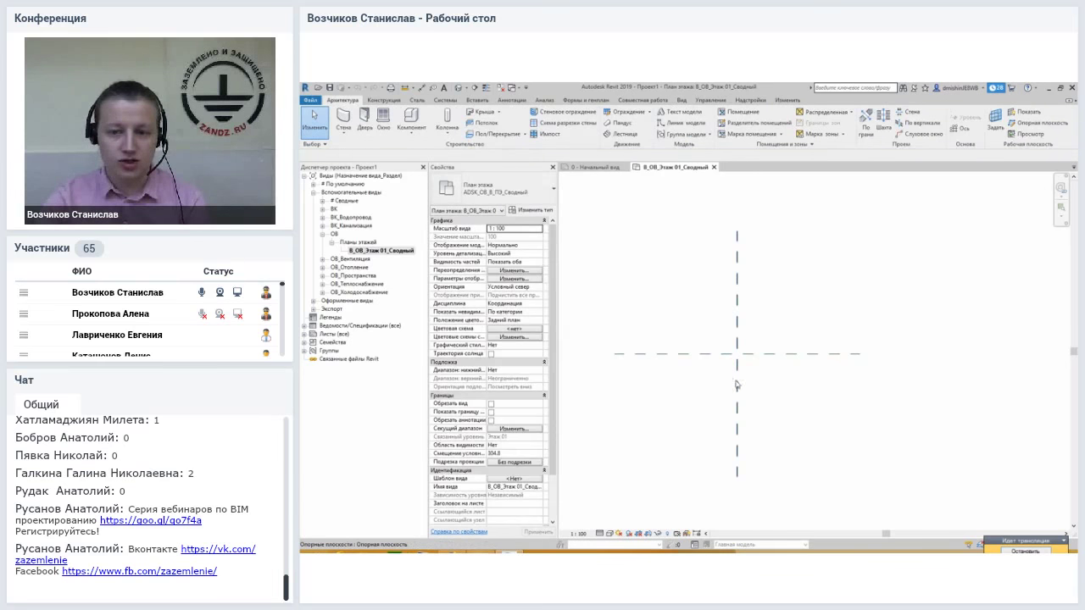
left_click(736, 380)
left_click(726, 356)
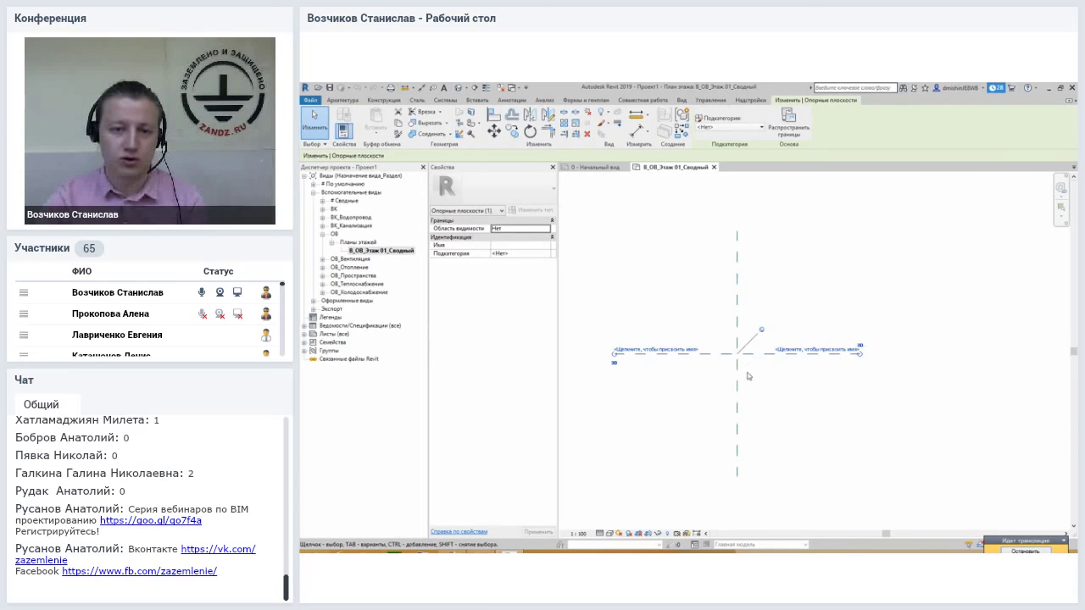
left_click(757, 384)
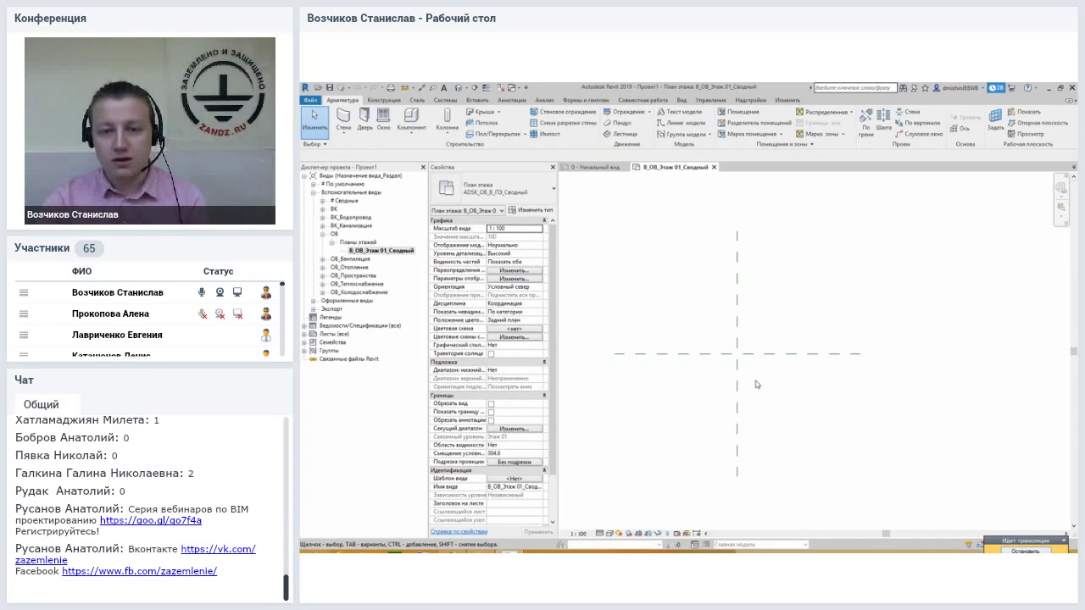
- Reselect and deselect the reference planes, leaving them unchanged, and recentre the plan
middle_click_drag(758, 384, 760, 376)
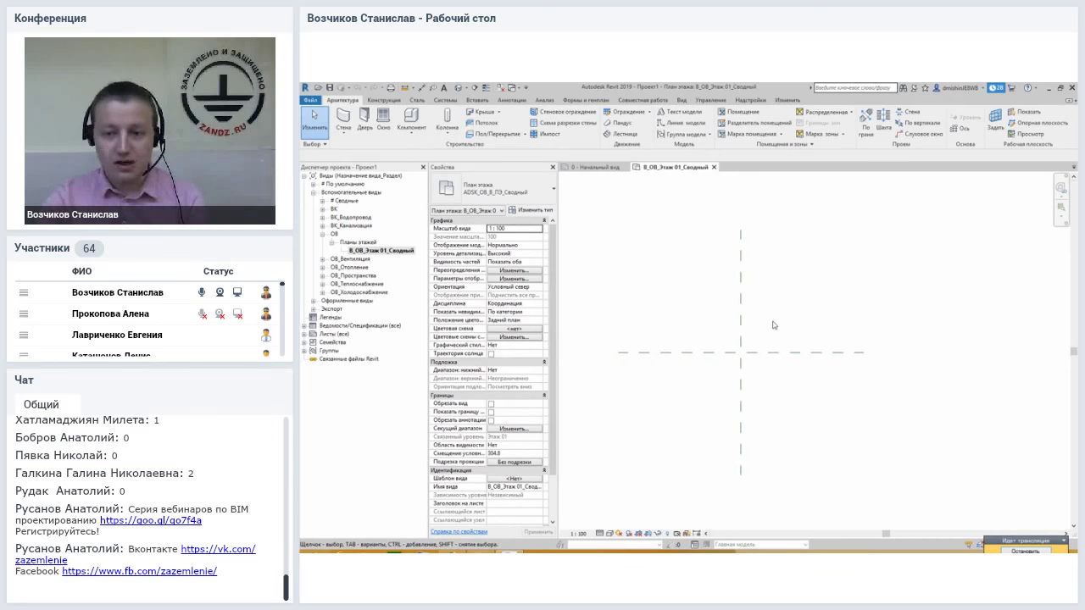
left_click(694, 404)
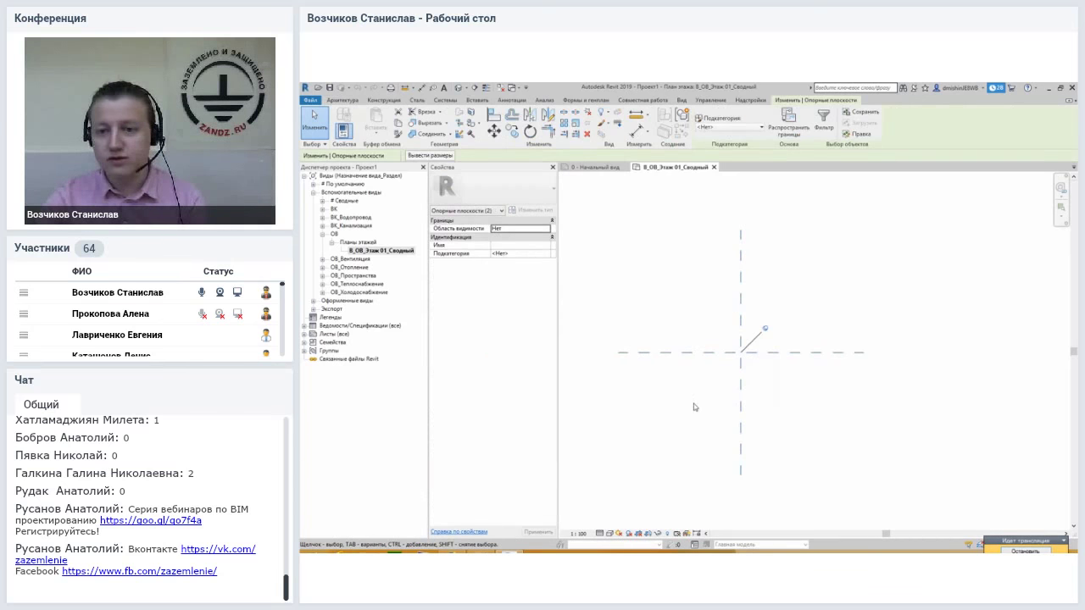
left_click(661, 425)
left_click_drag(661, 425, 834, 285)
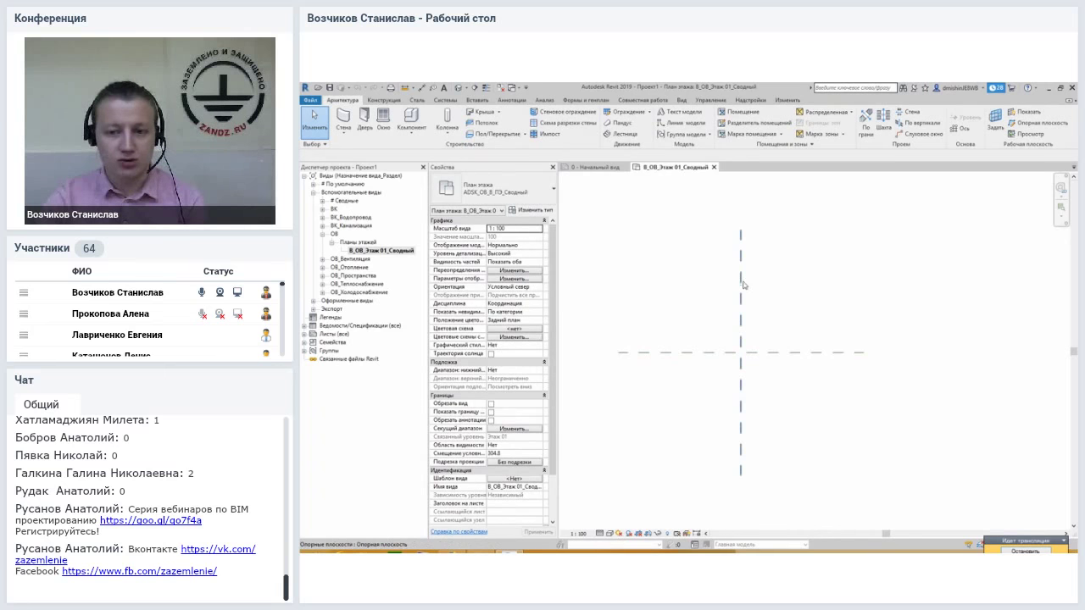
left_click(748, 353)
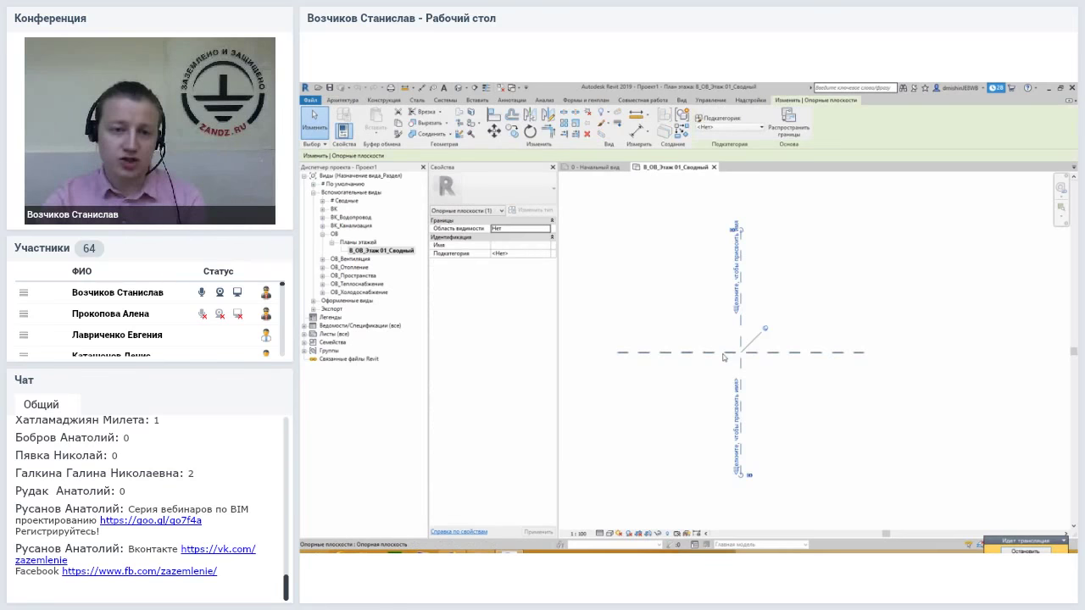
left_click(775, 376)
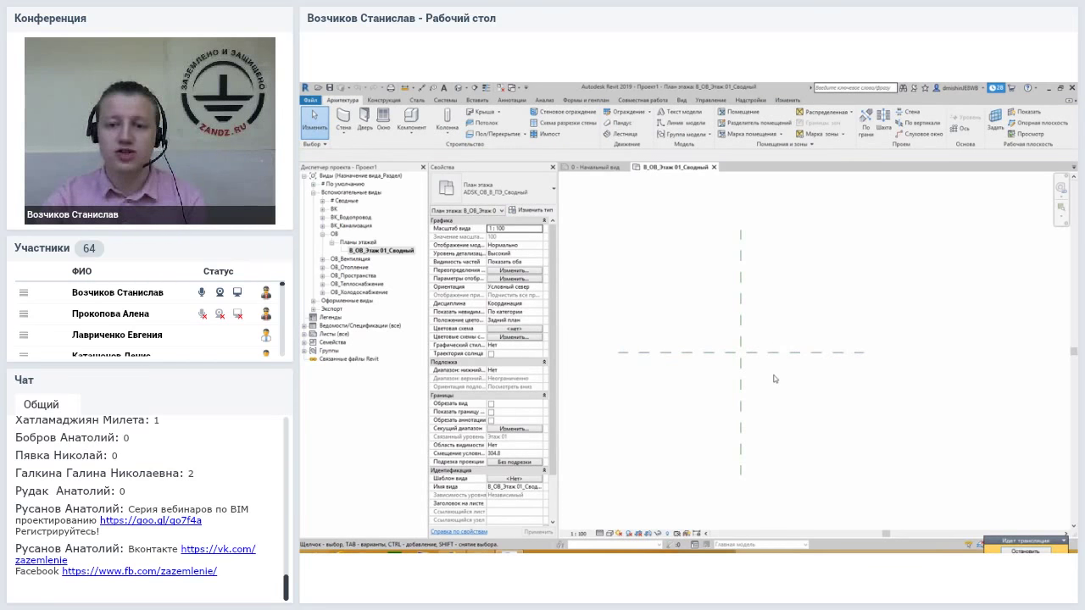
middle_click_drag(766, 377, 759, 391)
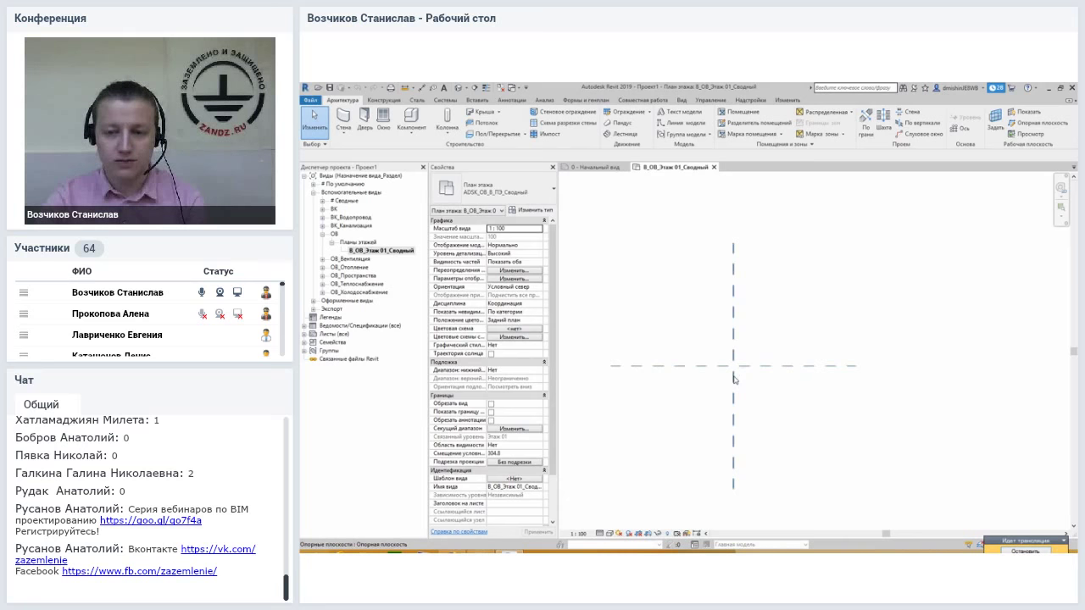
scroll(765, 367, "up", 1)
middle_click_drag(746, 395, 775, 380)
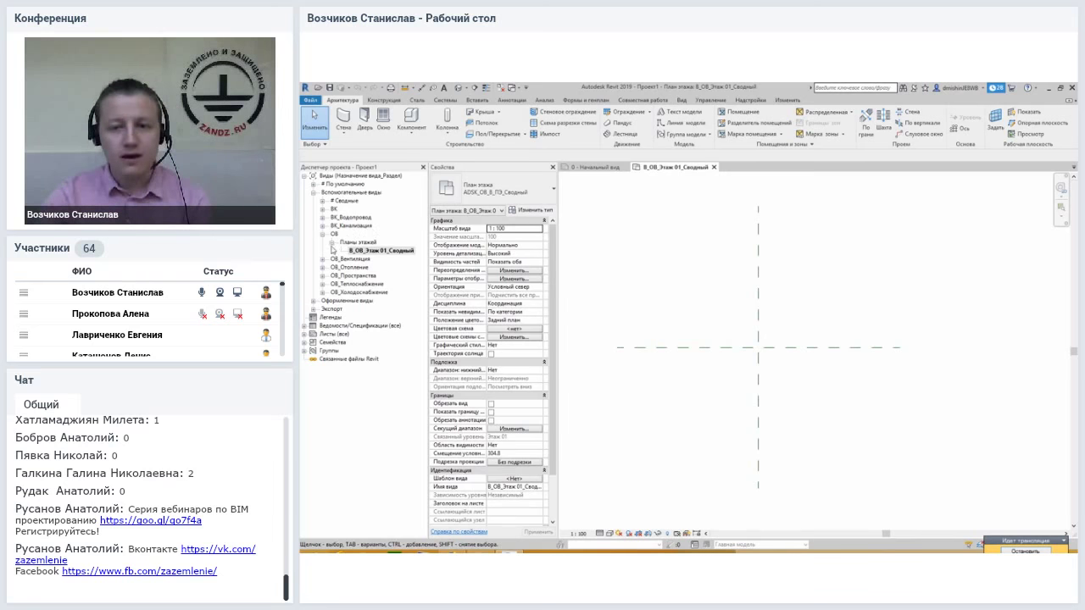
- Collapse the ОВ view group and select the По умолчанию group
left_click(334, 234)
left_click(323, 235)
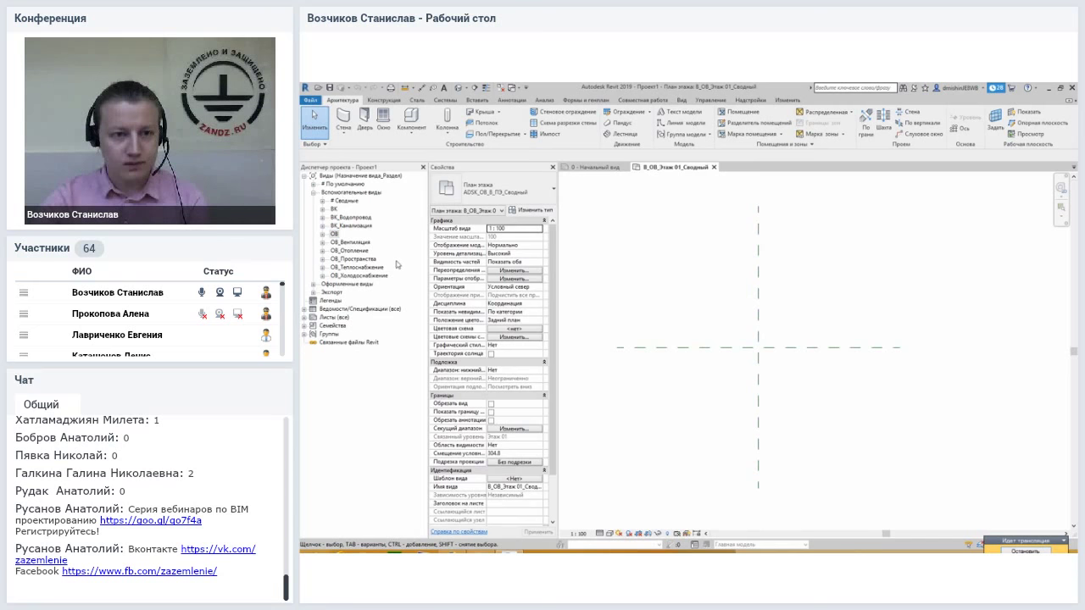
left_click(338, 286)
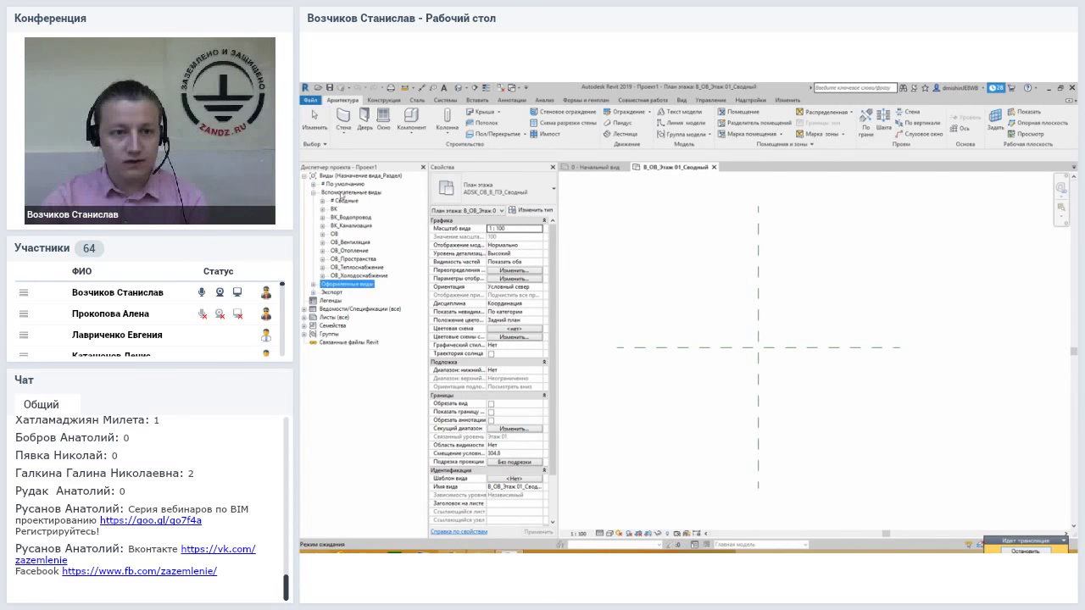
left_click(340, 194)
left_click(337, 183)
- Expand По умолчанию > Проект > Фасады and open the В_Южный фасад elevation
double_click(338, 184)
double_click(341, 193)
double_click(349, 210)
double_click(369, 242)
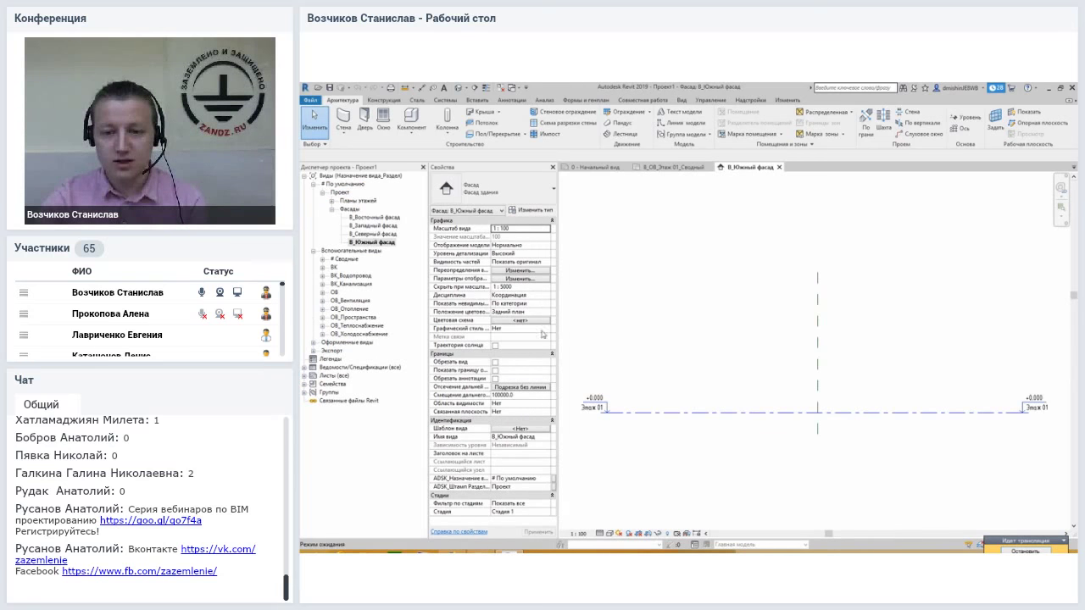
scroll(707, 382, "down", 1)
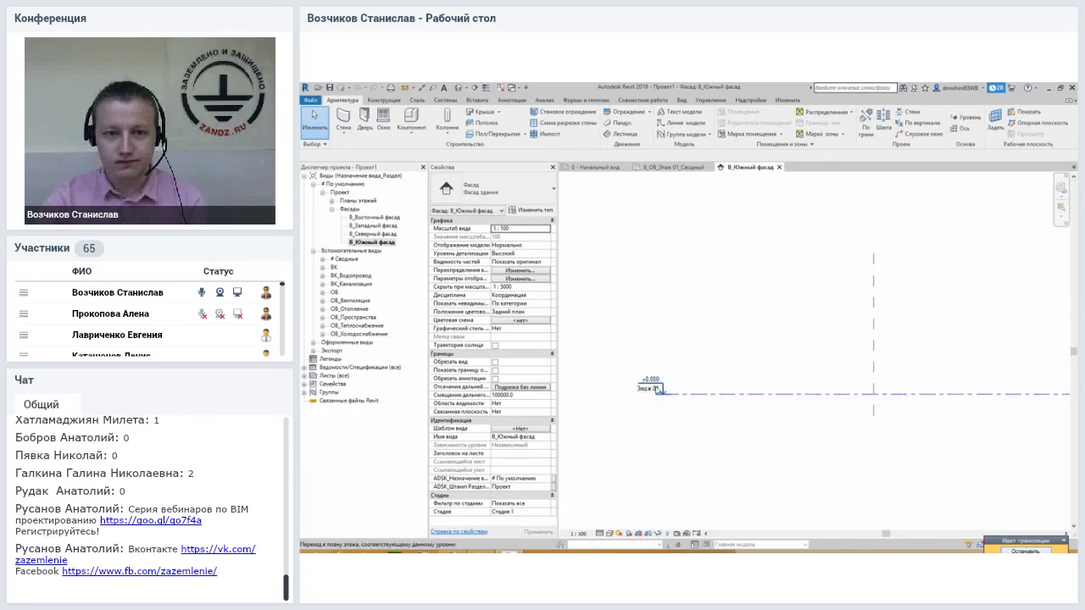
- Inspect the Этаж 01 level head and its +0.000 label without changing them
left_click(708, 394)
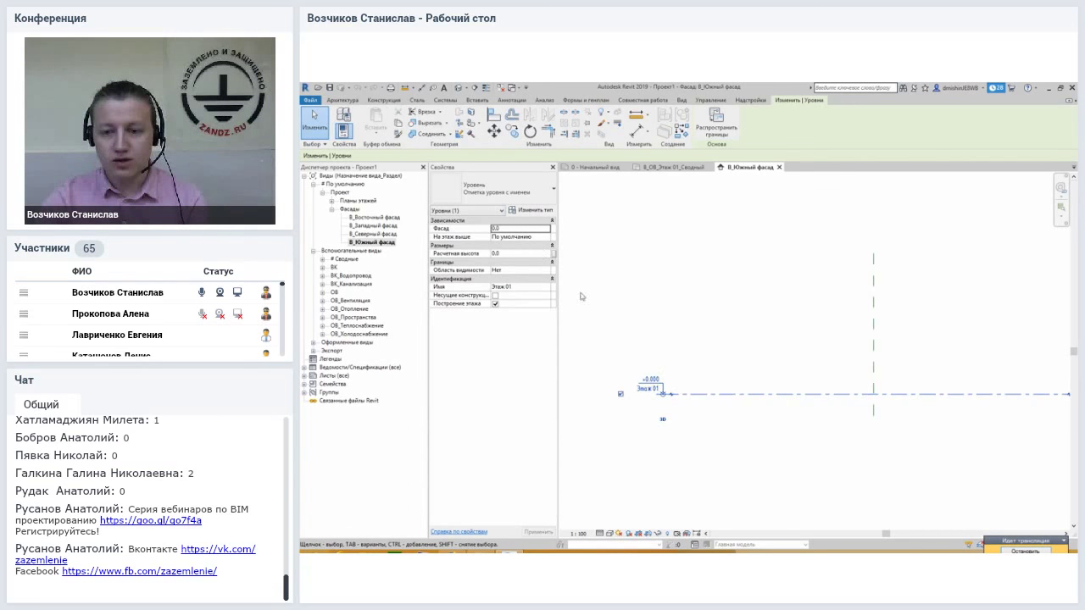
scroll(633, 397, "up", 2)
key("Escape")
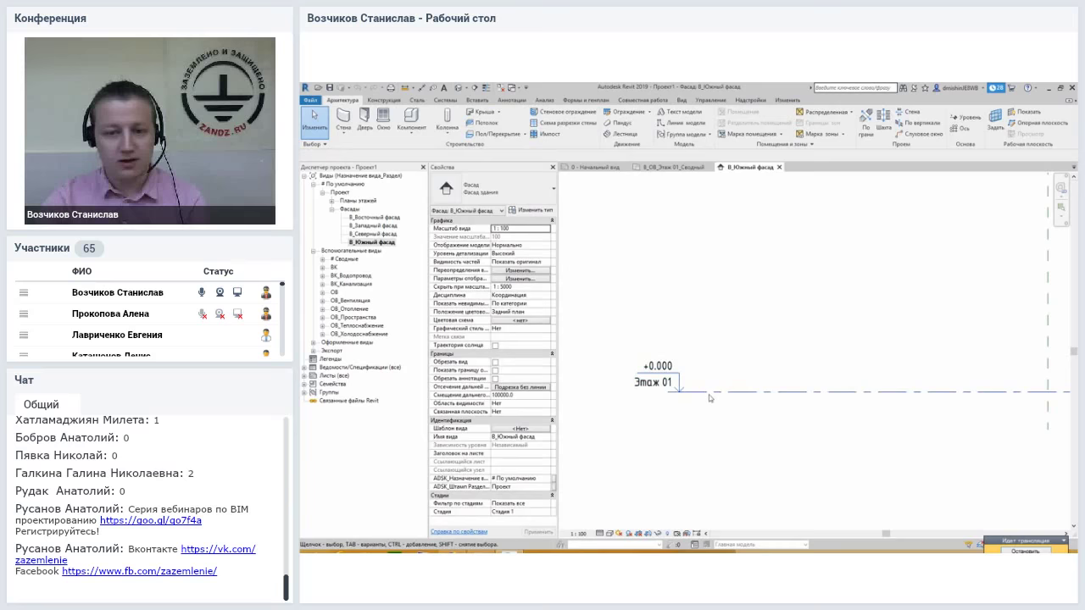
scroll(711, 398, "up", 2)
double_click(646, 356)
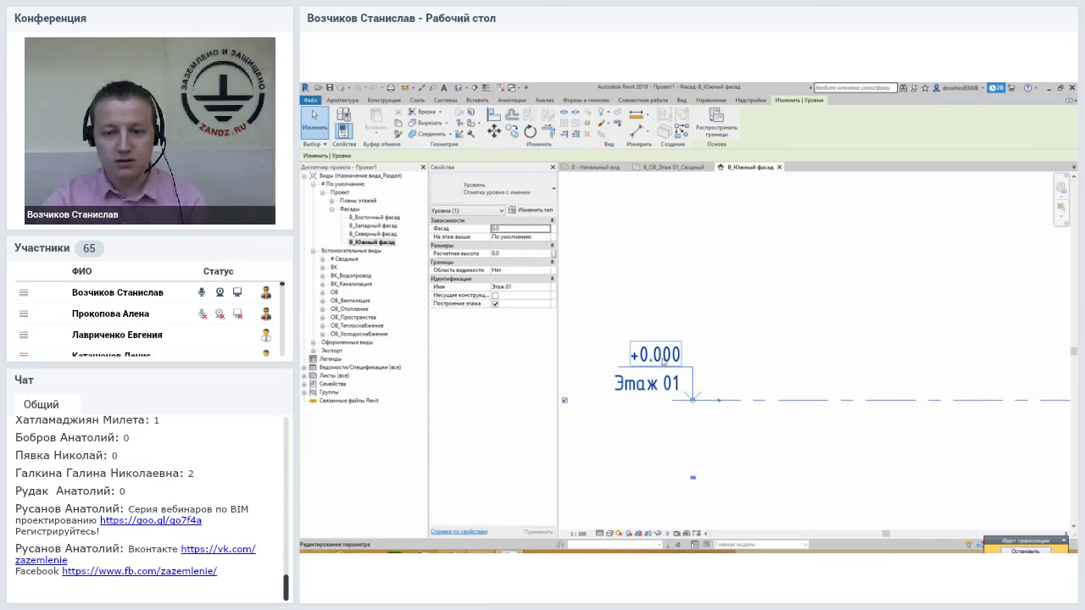
left_click(655, 384)
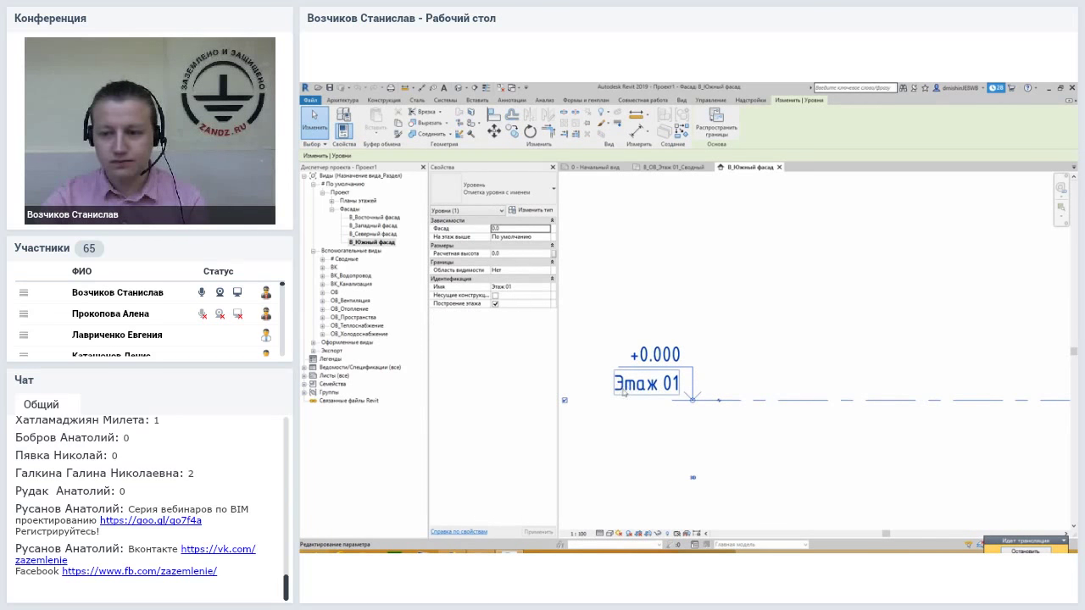
key("Escape")
key("Escape")
scroll(738, 371, "down", 3)
scroll(737, 371, "down", 2)
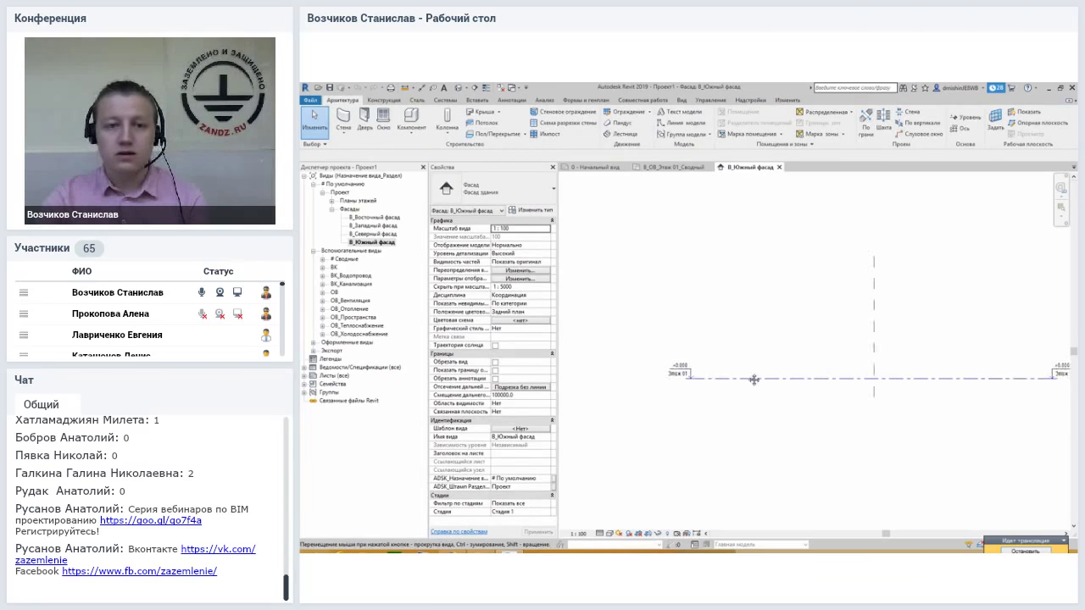
scroll(737, 371, "down", 1)
left_click(728, 378)
left_click(701, 348)
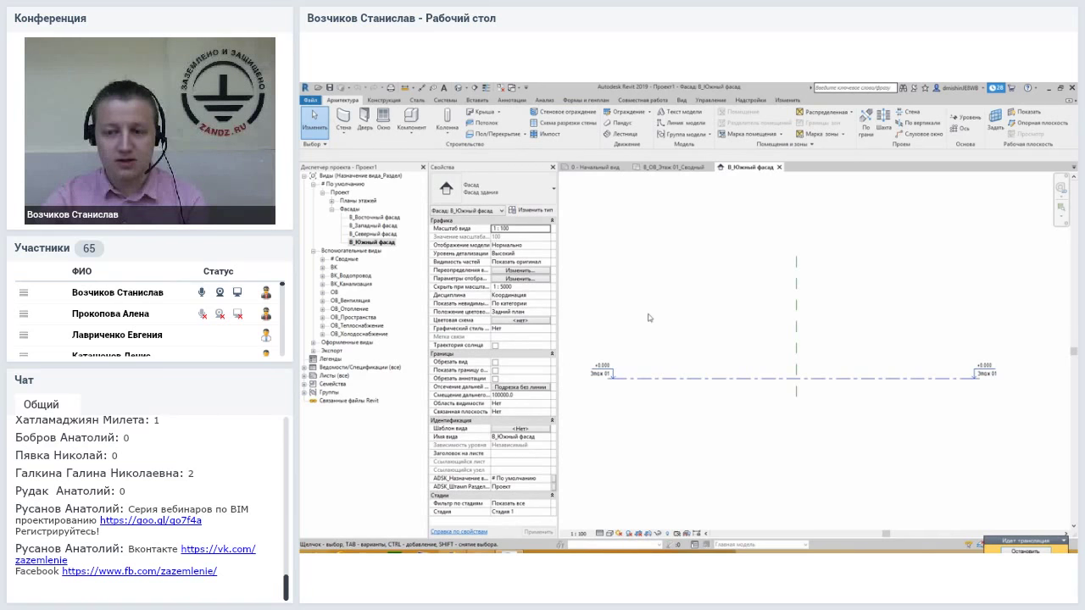
middle_click_drag(681, 339, 686, 352)
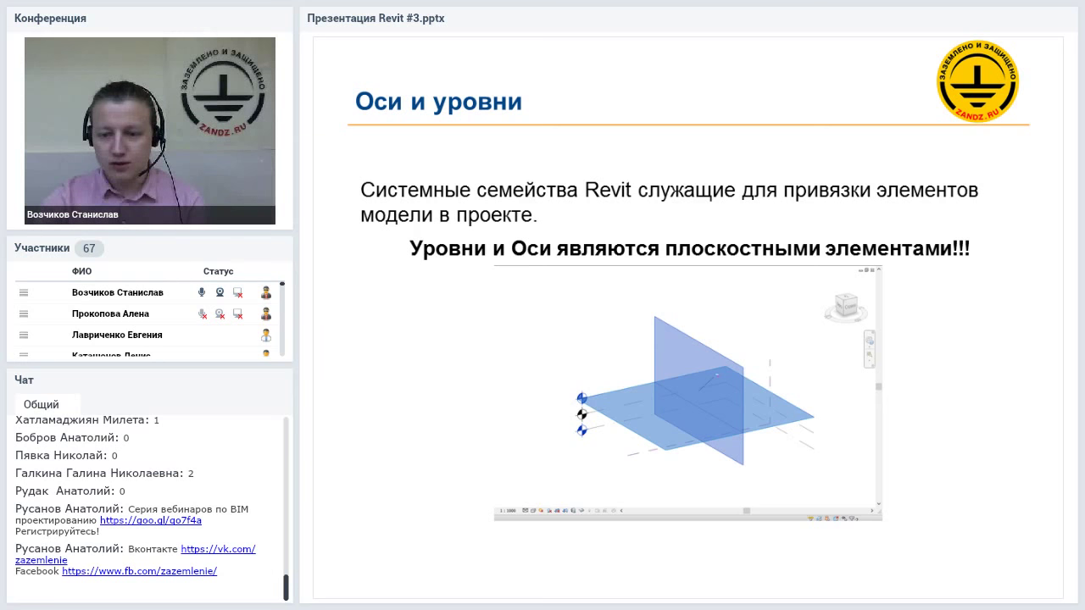
- Draw a red mark beside the lowest level marker on the Оси и уровни slide, then pan the Revit elevation
mouse_move(583, 435)
left_mouse_down()
mouse_move(602, 429)
mouse_move(601, 401)
left_mouse_up()
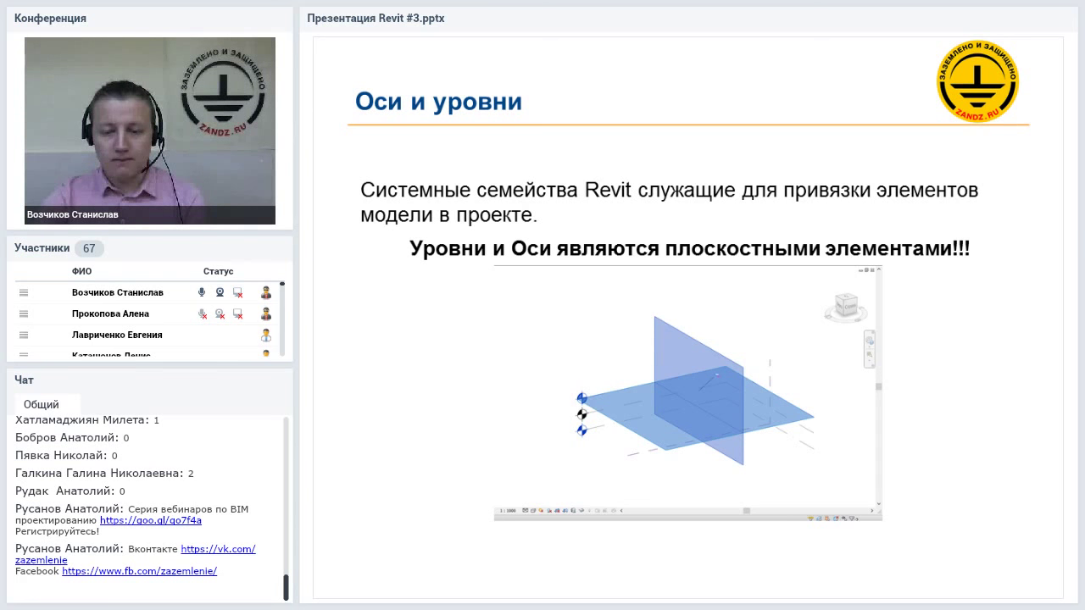
mouse_move(677, 372)
middle_mouse_down()
mouse_move(727, 375)
mouse_move(709, 395)
middle_mouse_up()
left_click(728, 378)
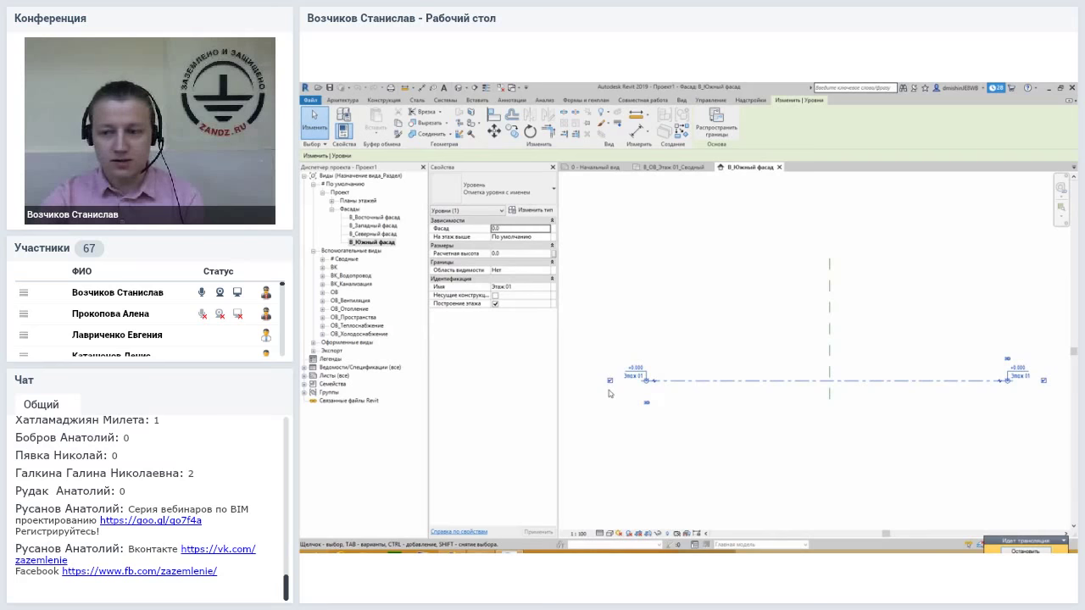
left_click(695, 358)
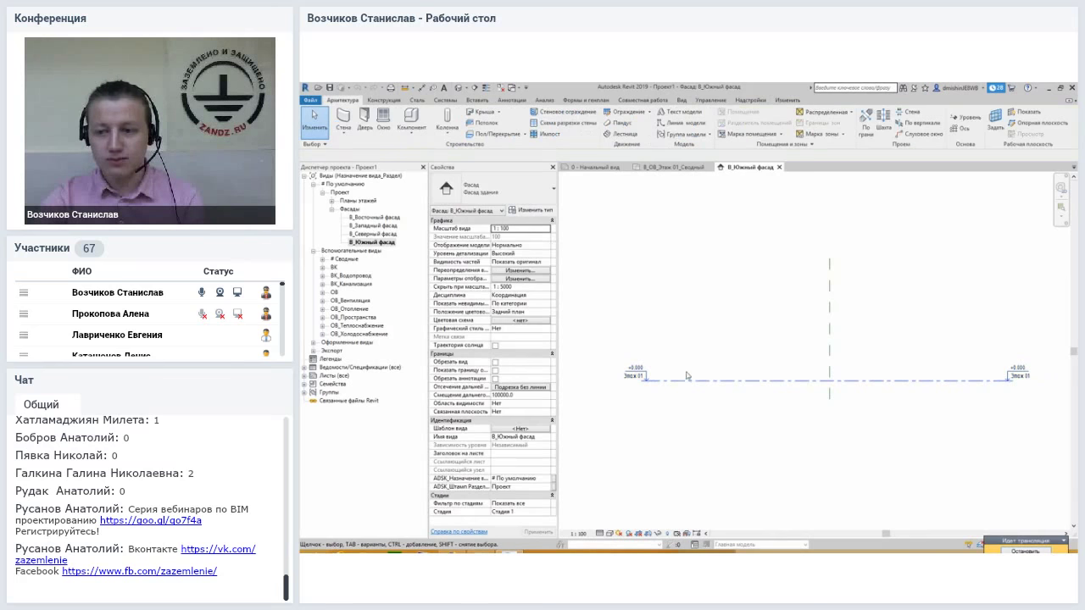
left_click(693, 382)
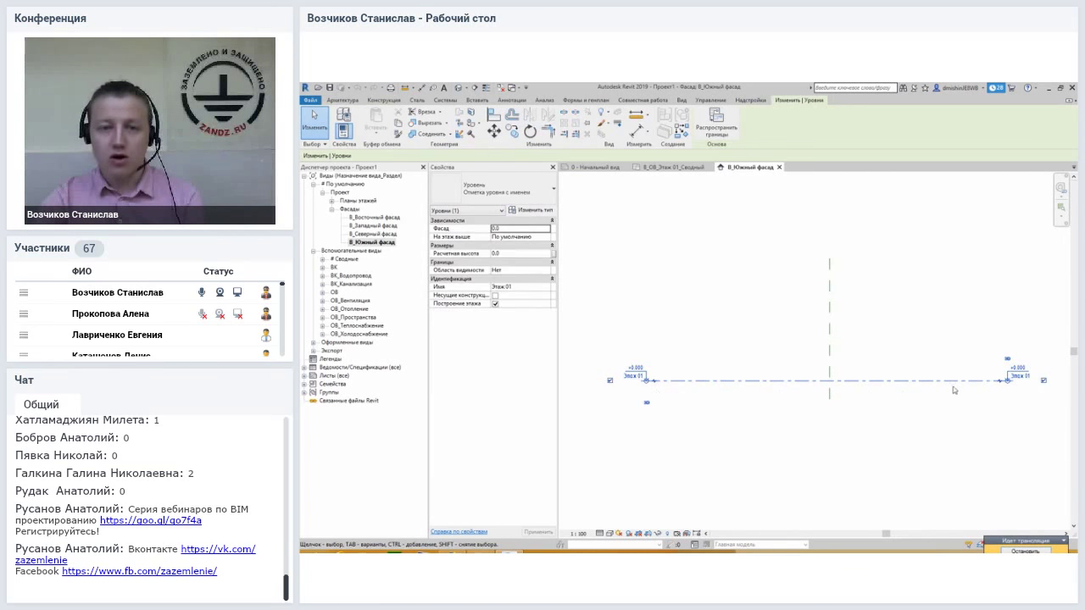
middle_click_drag(817, 406, 799, 407)
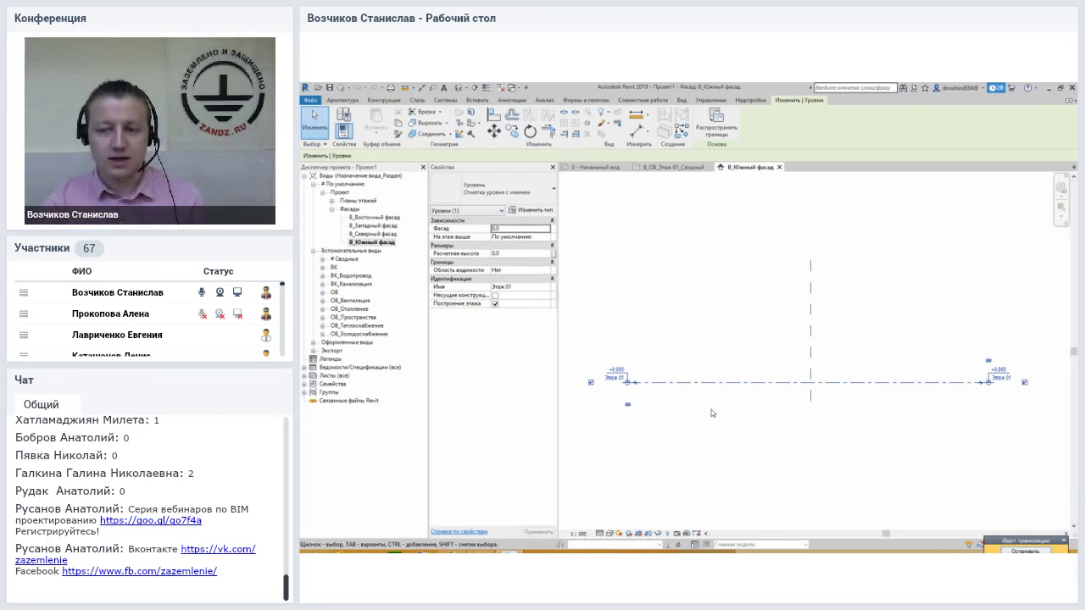
left_click(711, 413)
left_click(667, 391)
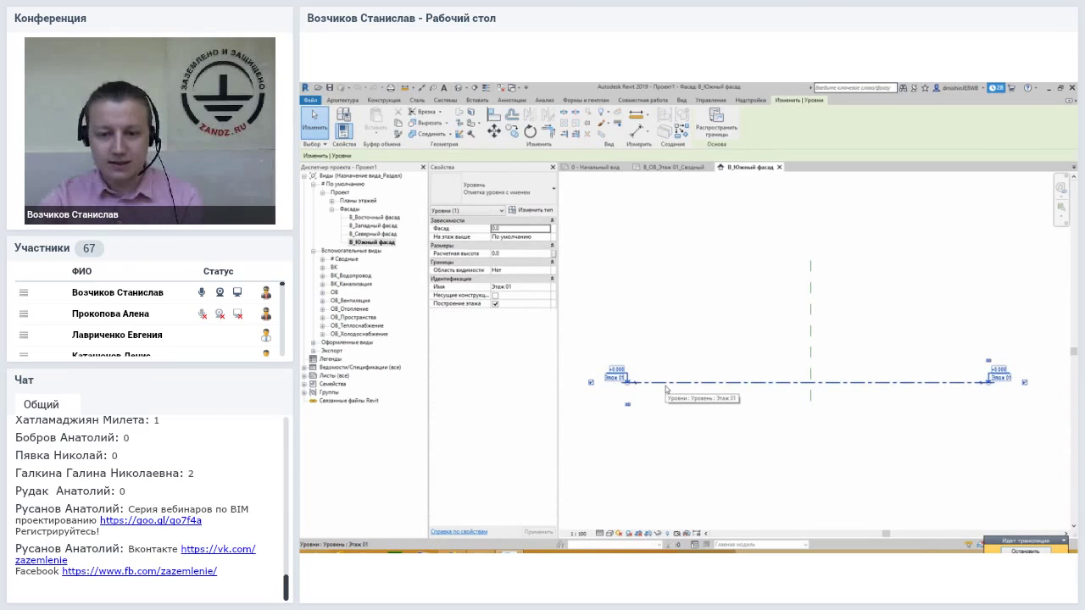
scroll(619, 390, "up", 2)
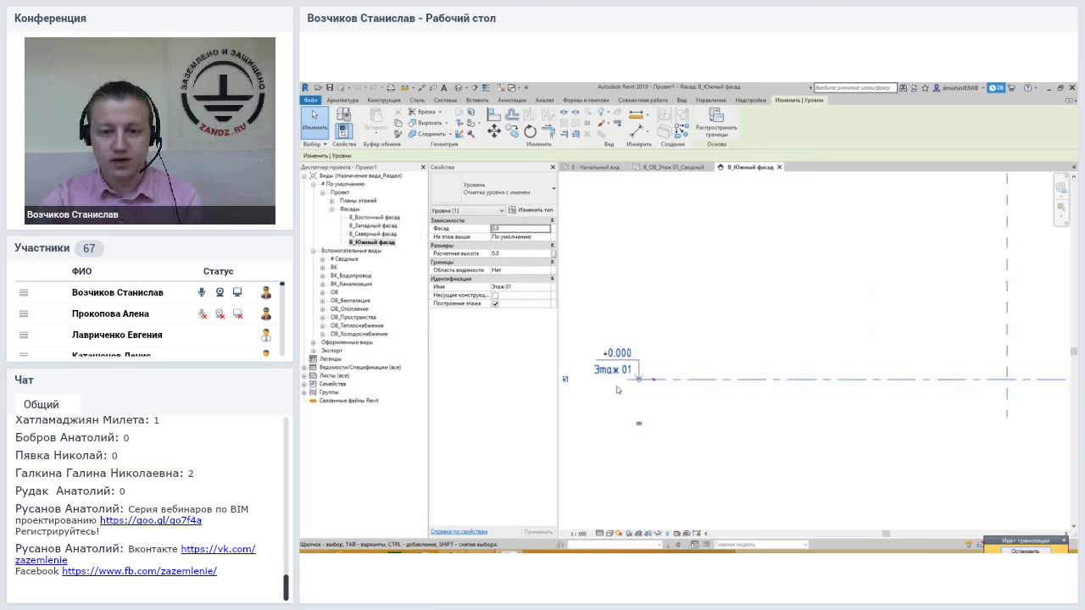
scroll(618, 392, "up", 2)
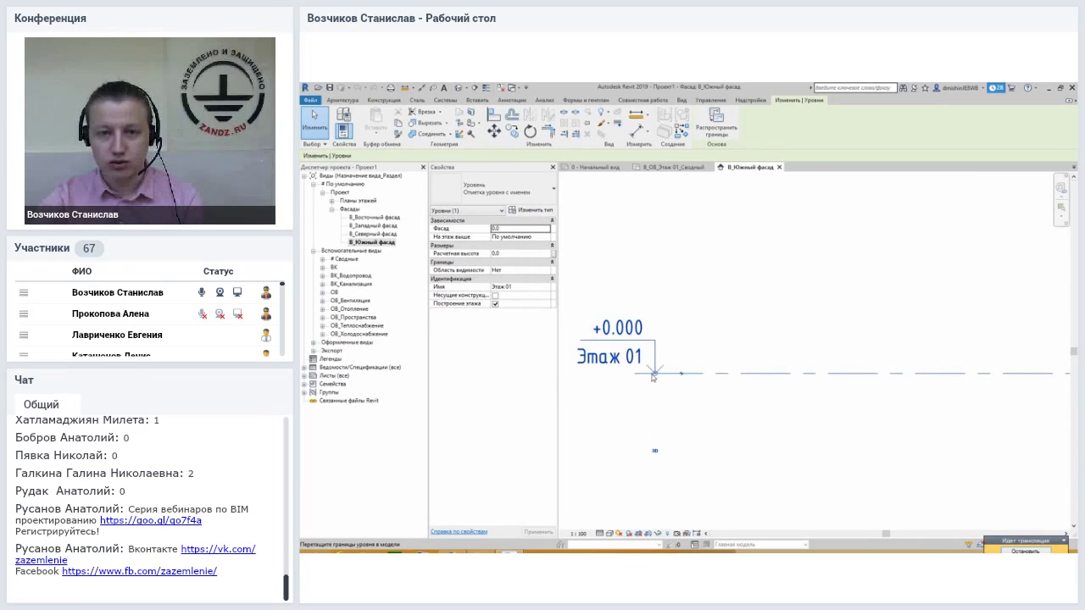
scroll(678, 374, "up", 1)
scroll(722, 370, "up", 1)
scroll(718, 370, "up", 1)
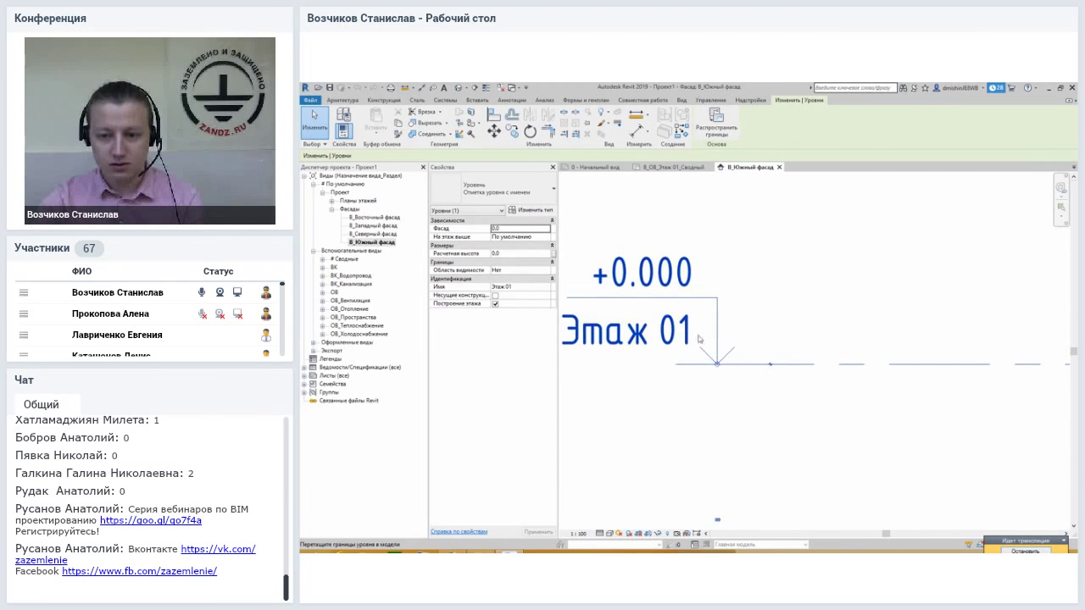
scroll(718, 367, "up", 1)
scroll(717, 367, "up", 1)
scroll(717, 363, "down", 2)
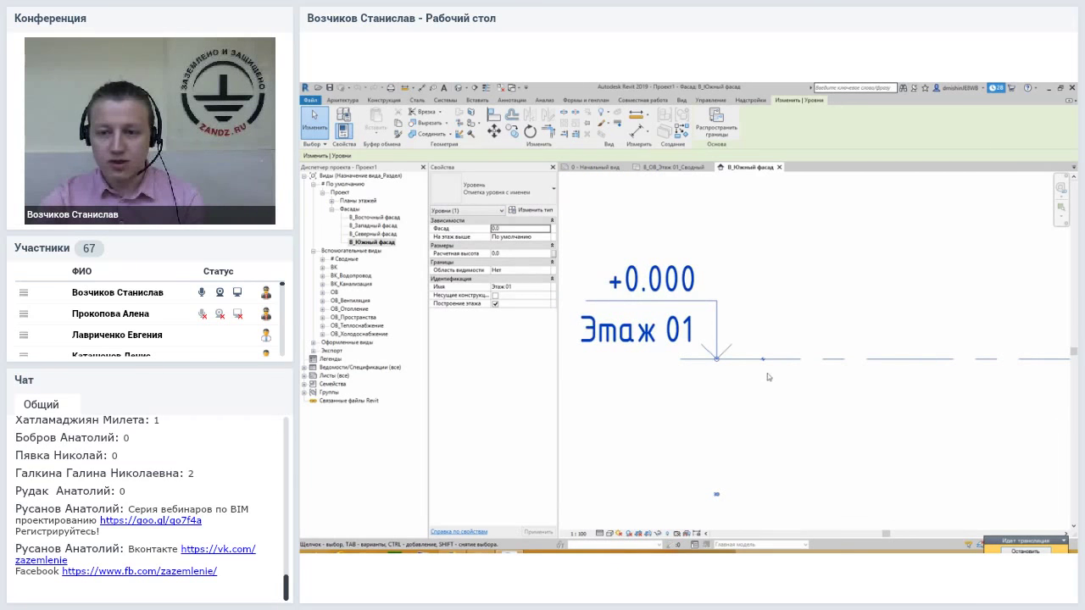
middle_click_drag(726, 432, 738, 357)
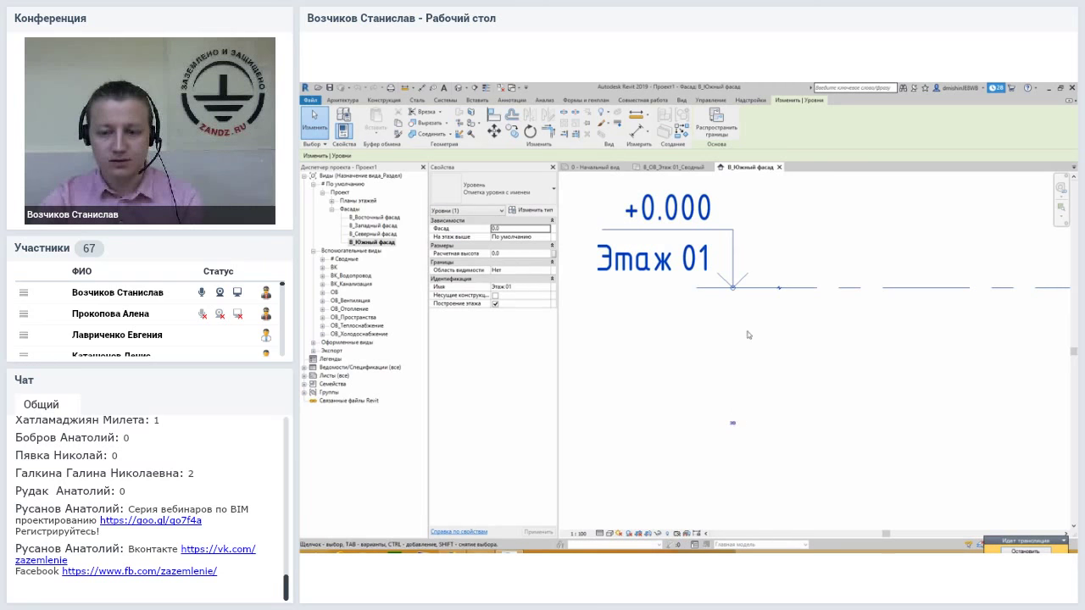
middle_click_drag(746, 314, 745, 329)
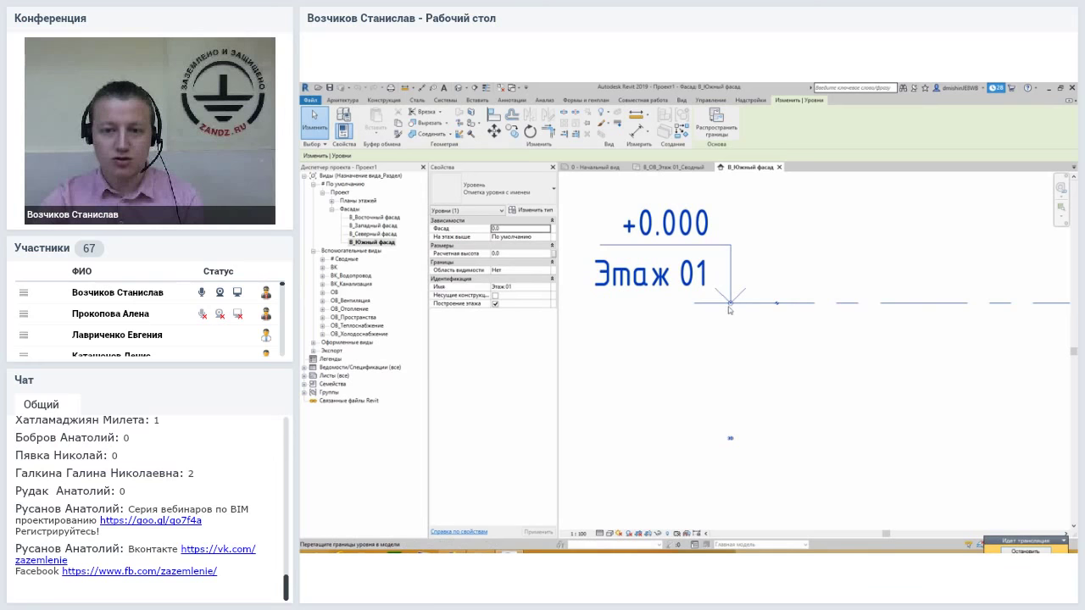
scroll(731, 307, "down", 2)
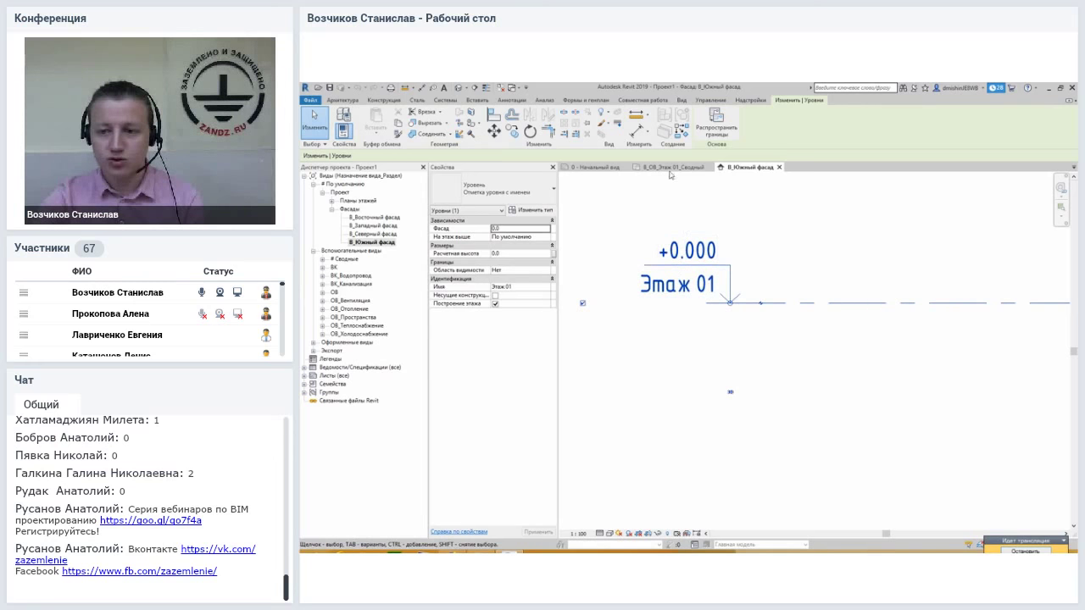
scroll(638, 313, "down", 2)
middle_click_drag(637, 313, 835, 335)
scroll(835, 334, "up", 2)
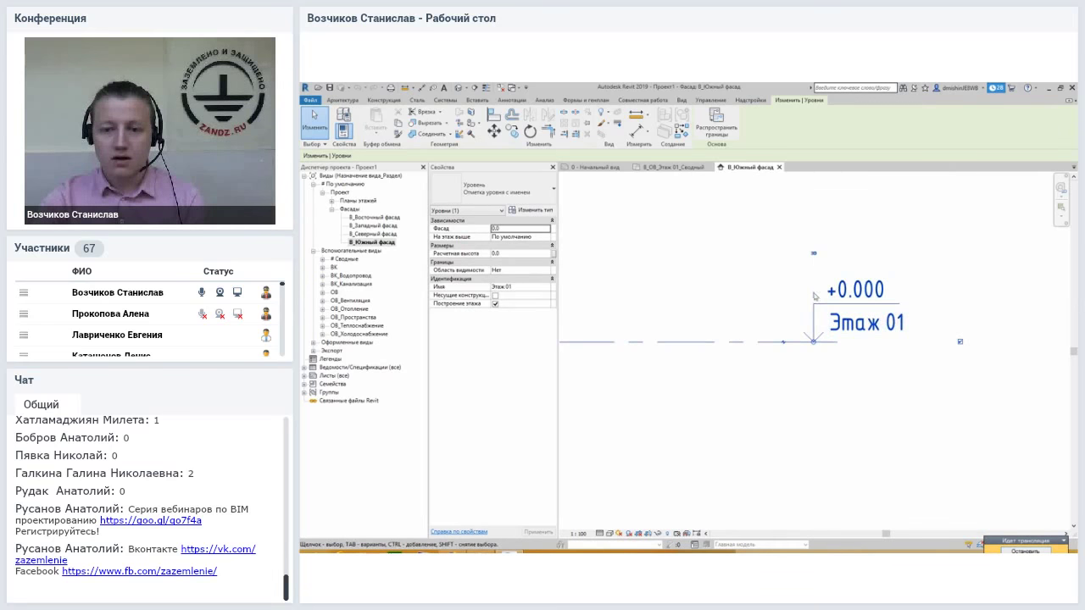
scroll(814, 295, "down", 2)
scroll(901, 383, "down", 2)
scroll(641, 379, "up", 3)
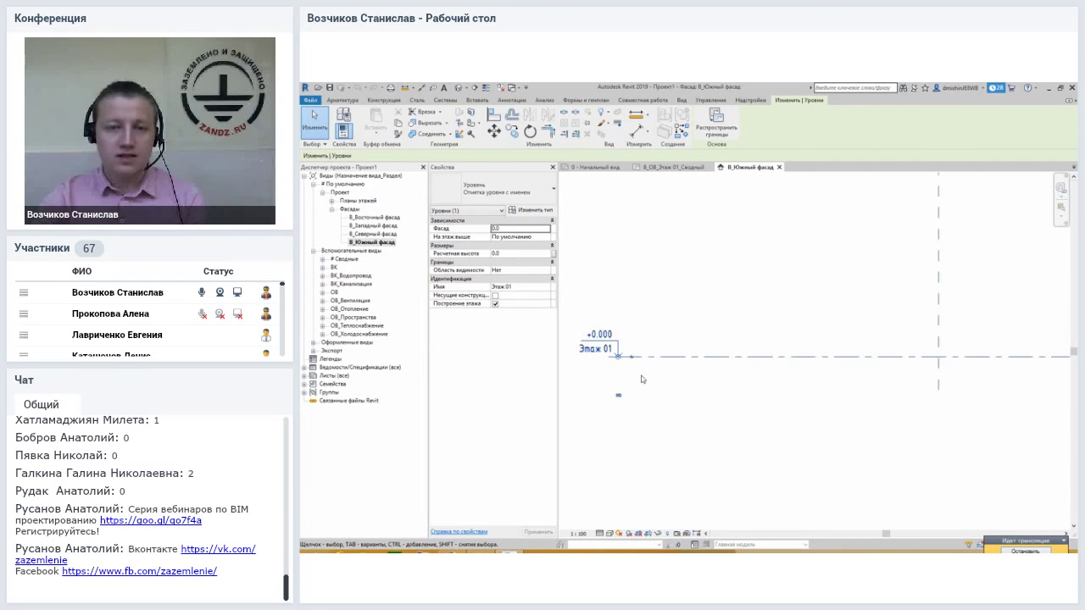
left_click(642, 379)
left_click(678, 357)
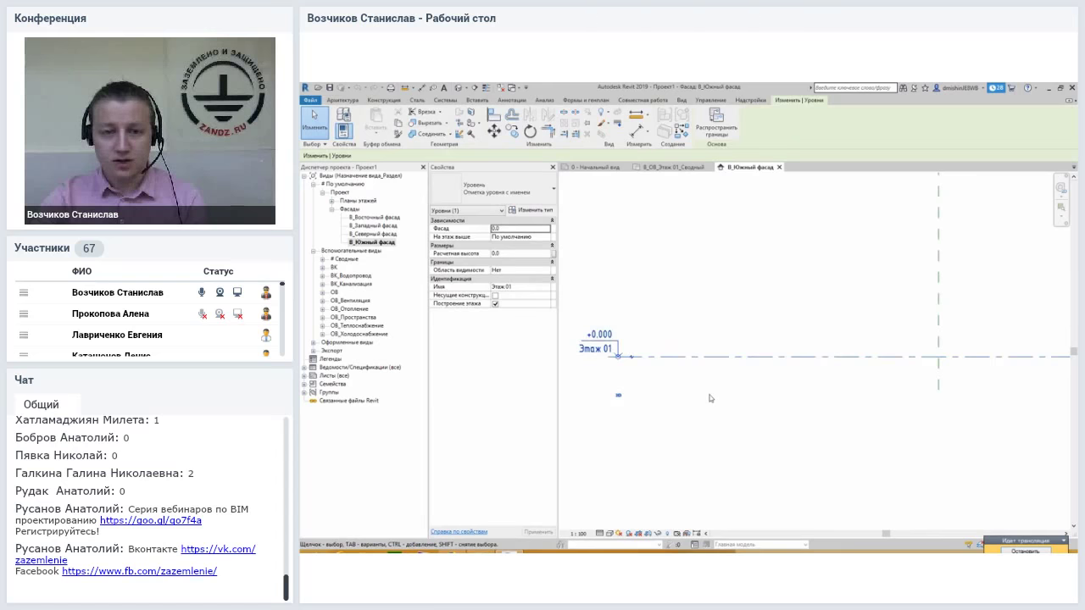
scroll(710, 399, "down", 2)
scroll(721, 390, "down", 1)
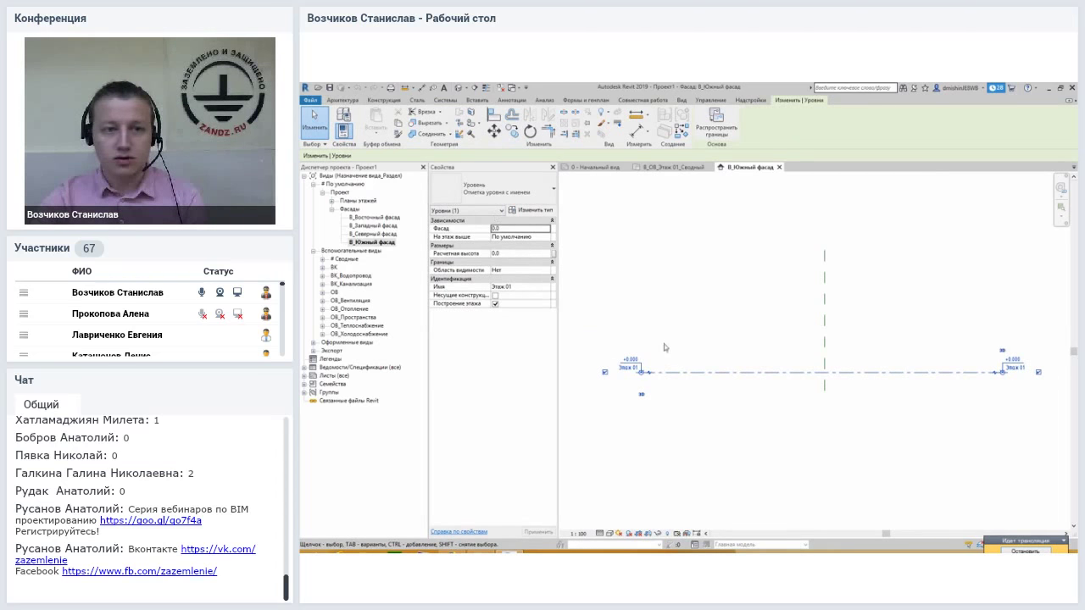
scroll(593, 292, "up", 1)
- Start the Level tool from the Architecture tab and cancel the first placement attempt
left_click(342, 101)
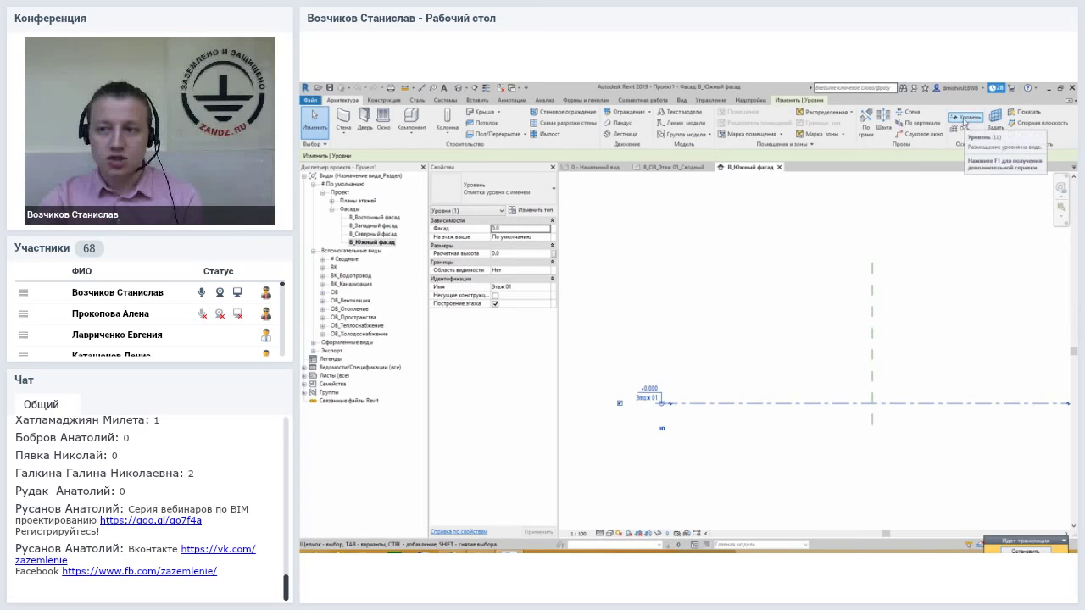
left_click(965, 118)
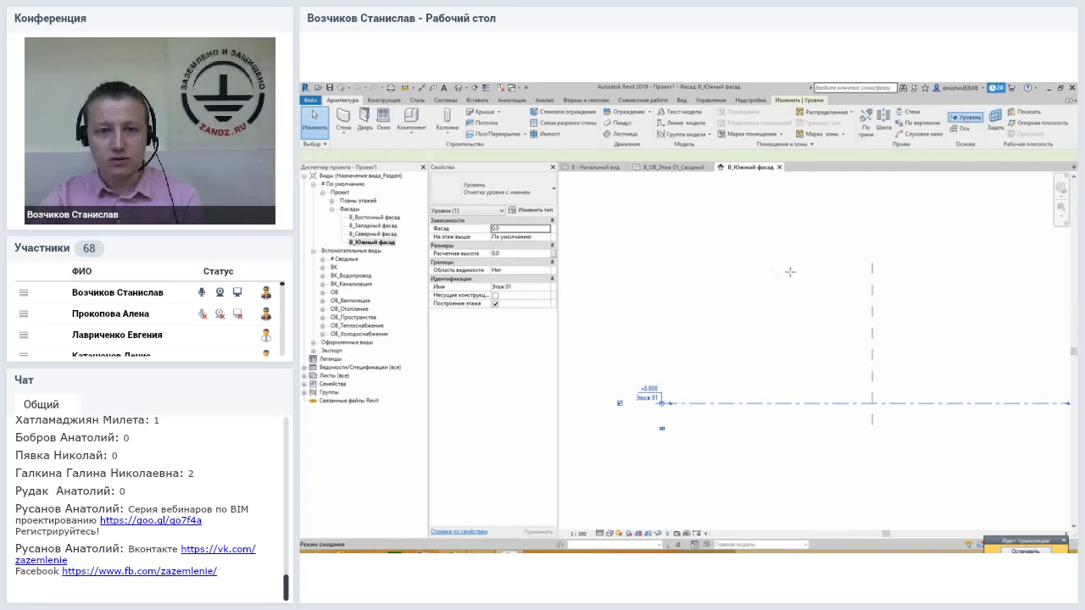
middle_click_drag(648, 370, 662, 364)
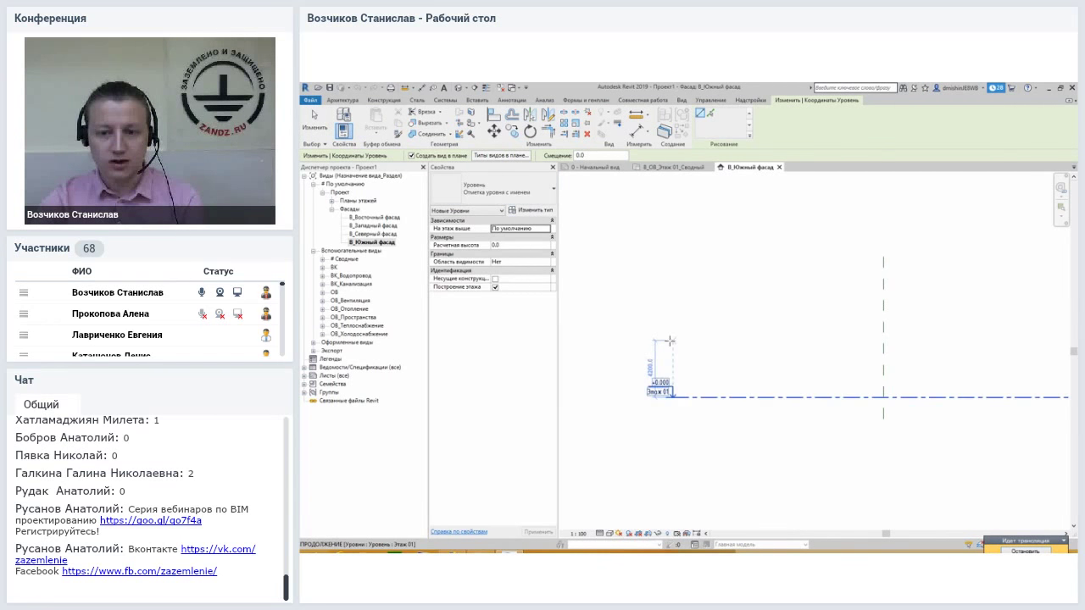
scroll(672, 348, "up", 3)
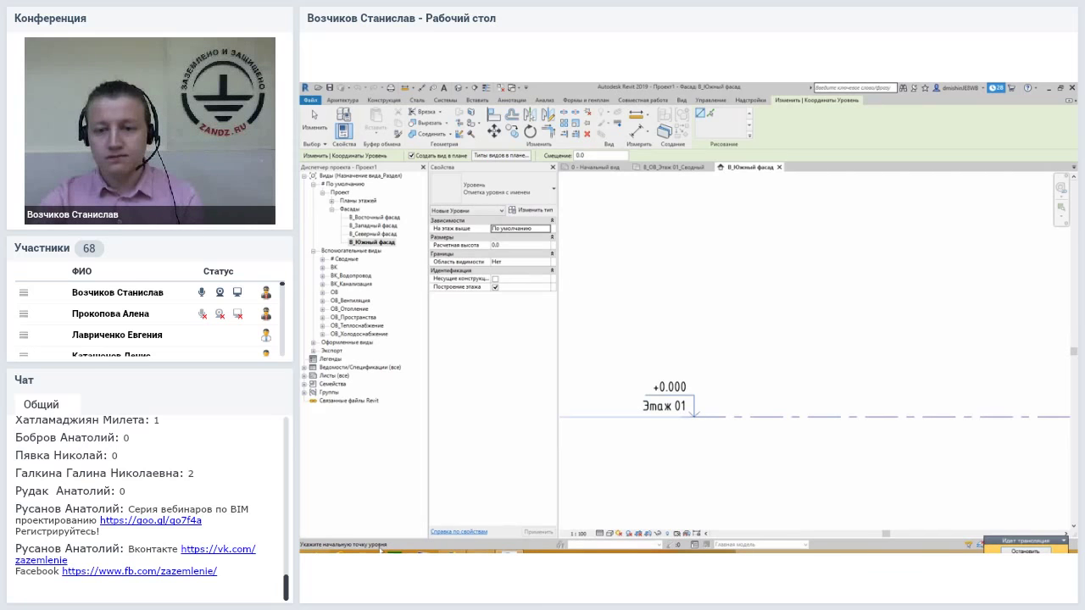
scroll(668, 358, "down", 5)
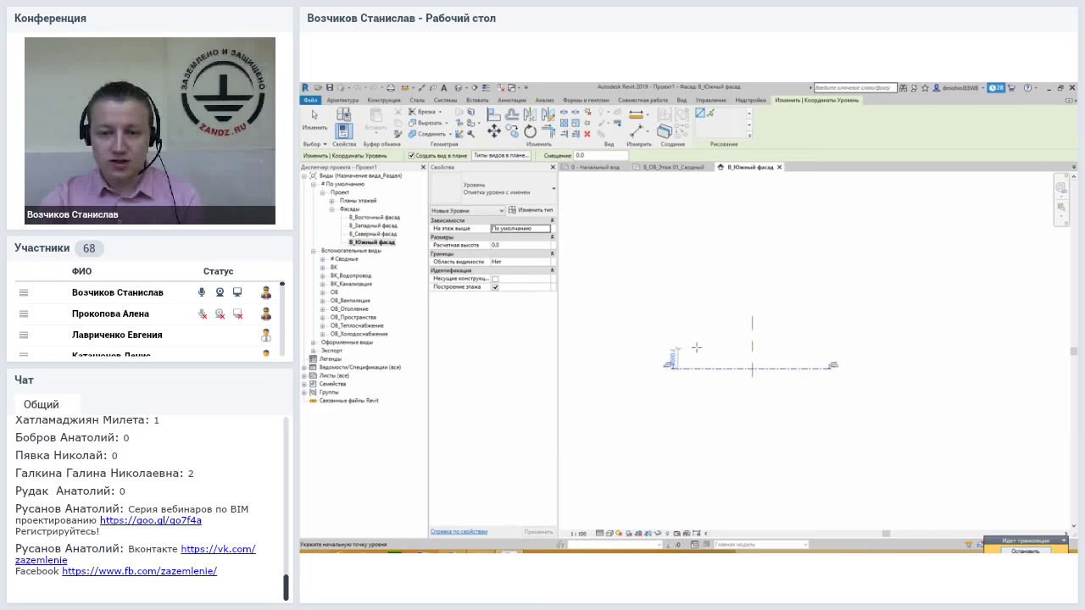
middle_click_drag(708, 358, 691, 365)
scroll(670, 364, "up", 2)
scroll(670, 365, "down", 1)
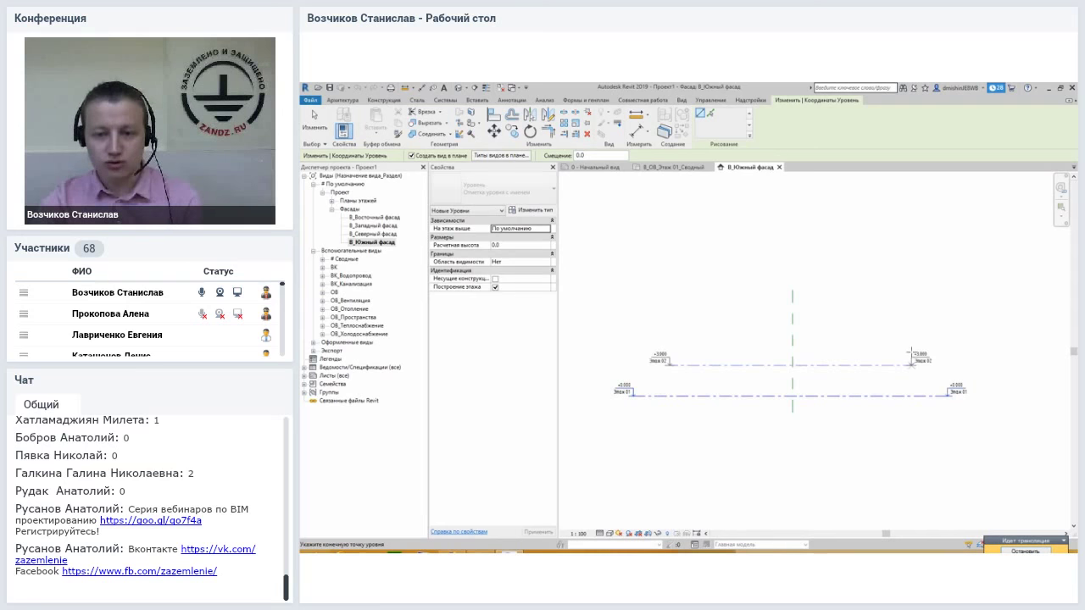
key("Escape")
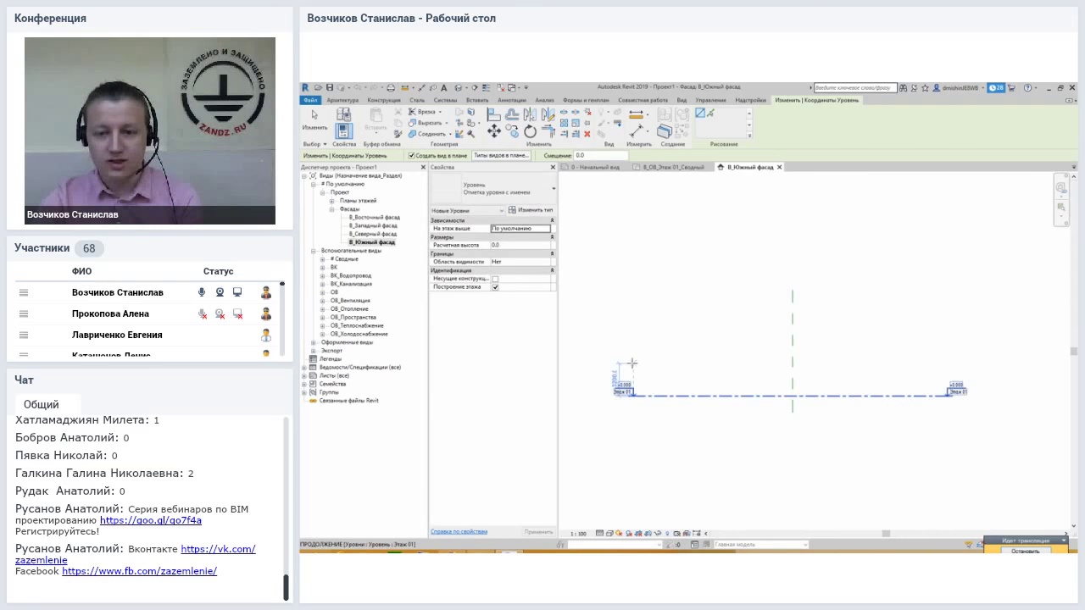
scroll(633, 364, "up", 1)
scroll(644, 356, "up", 1)
scroll(670, 346, "up", 1)
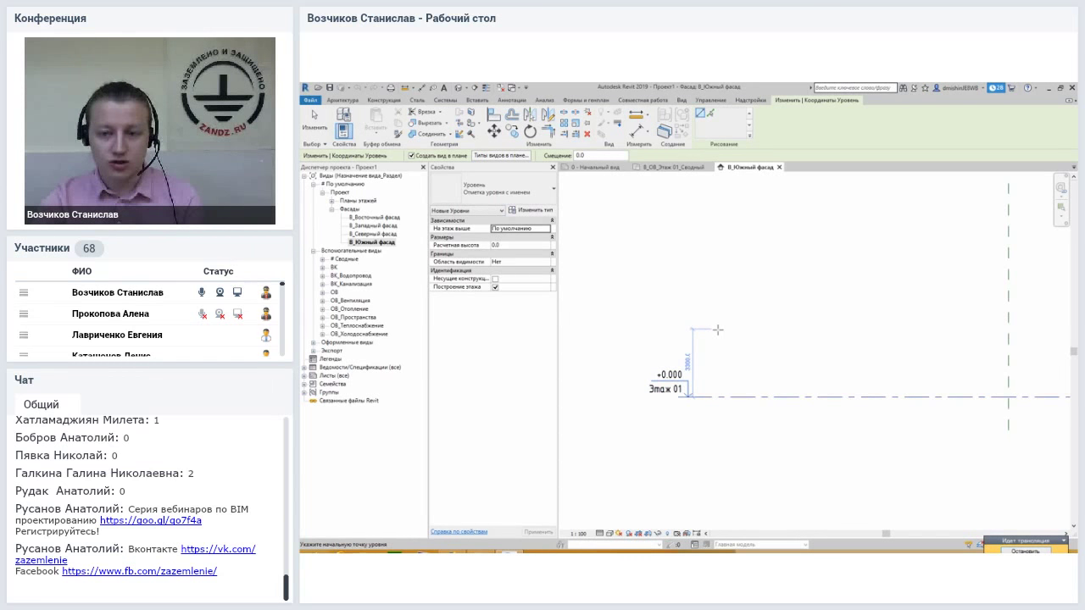
- Draw level Этаж 02 at +3.300, 3300 above Этаж 01, across the elevation
left_click(718, 330)
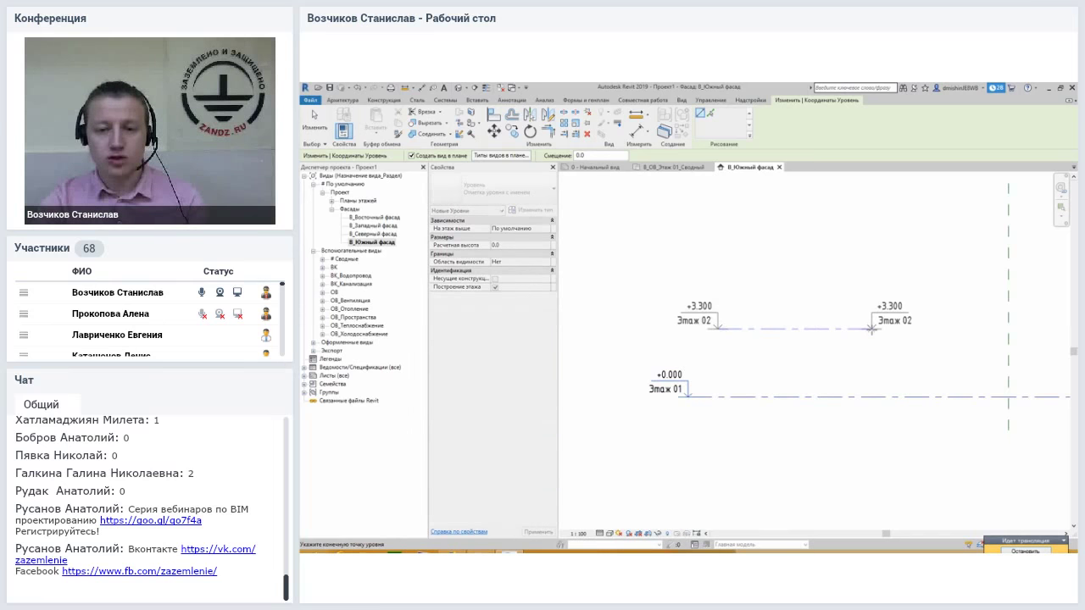
key("Escape")
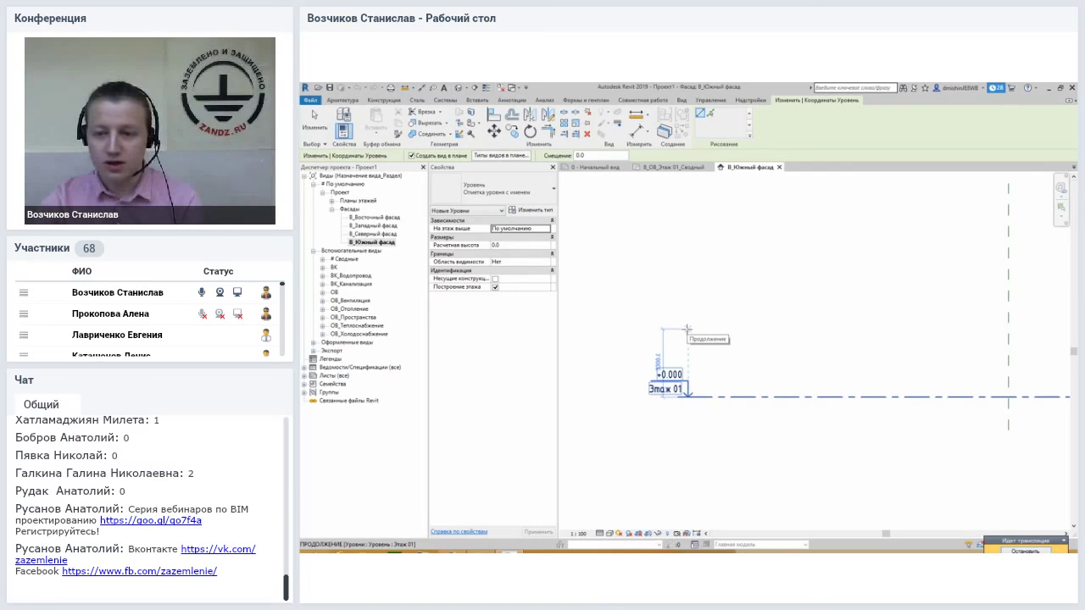
left_click(687, 329)
scroll(729, 329, "down", 3)
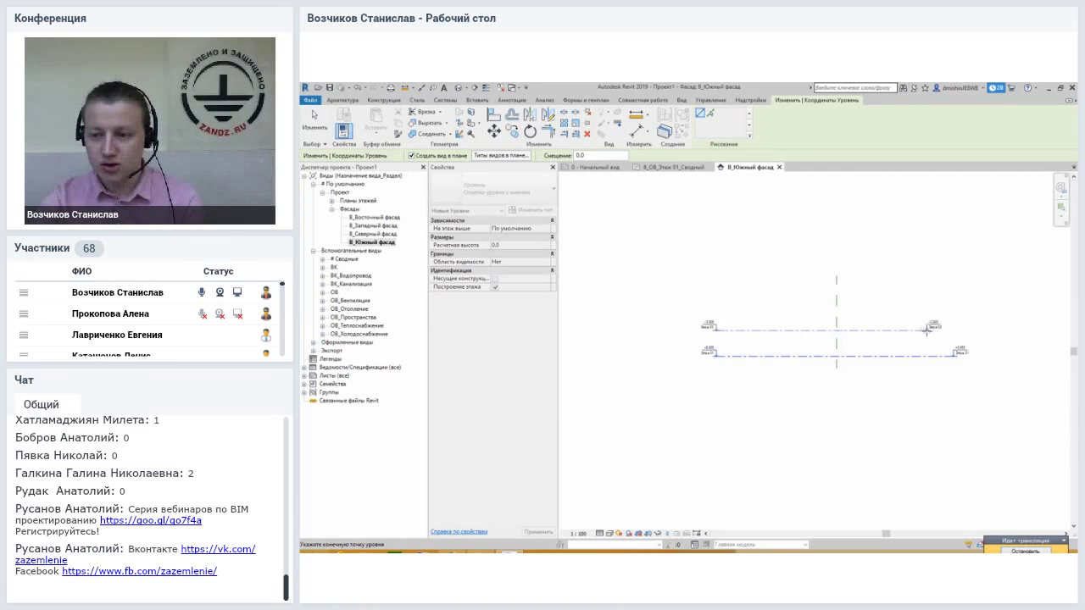
scroll(958, 331, "up", 3)
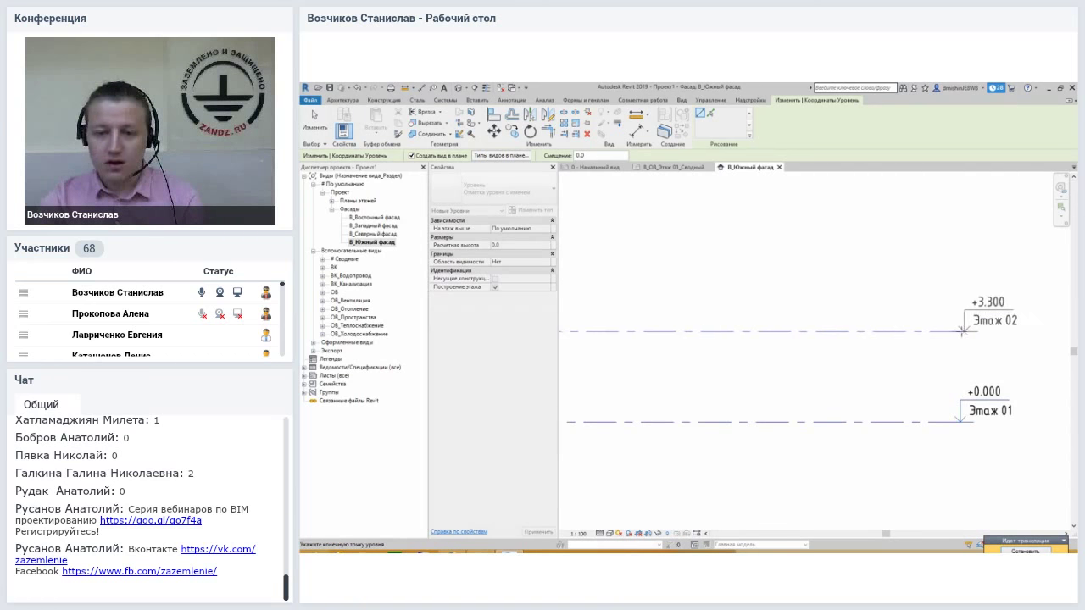
left_click(962, 331)
scroll(965, 332, "down", 3)
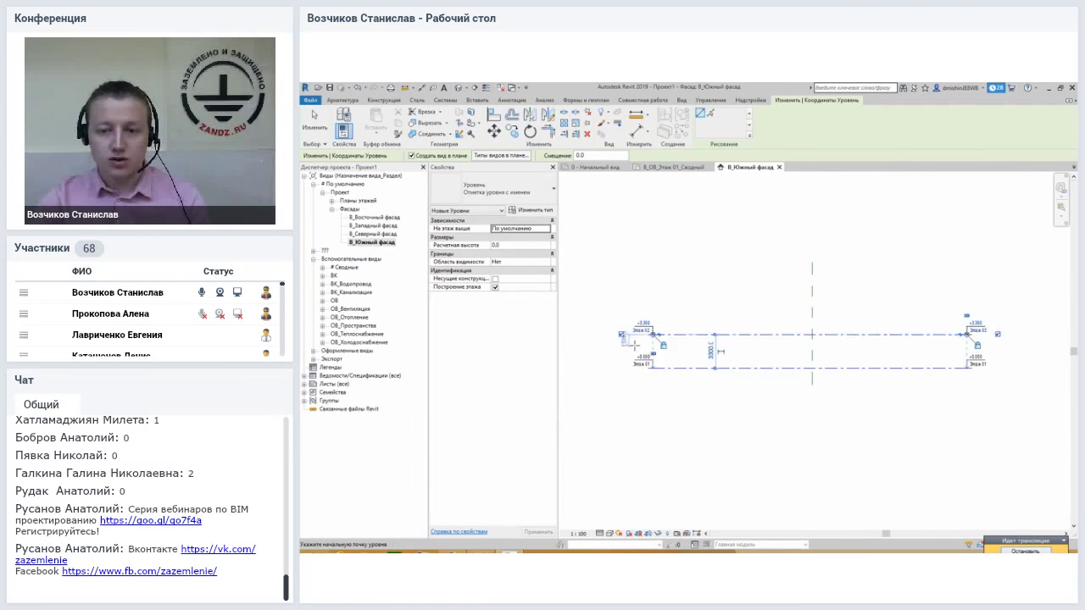
scroll(634, 345, "up", 3)
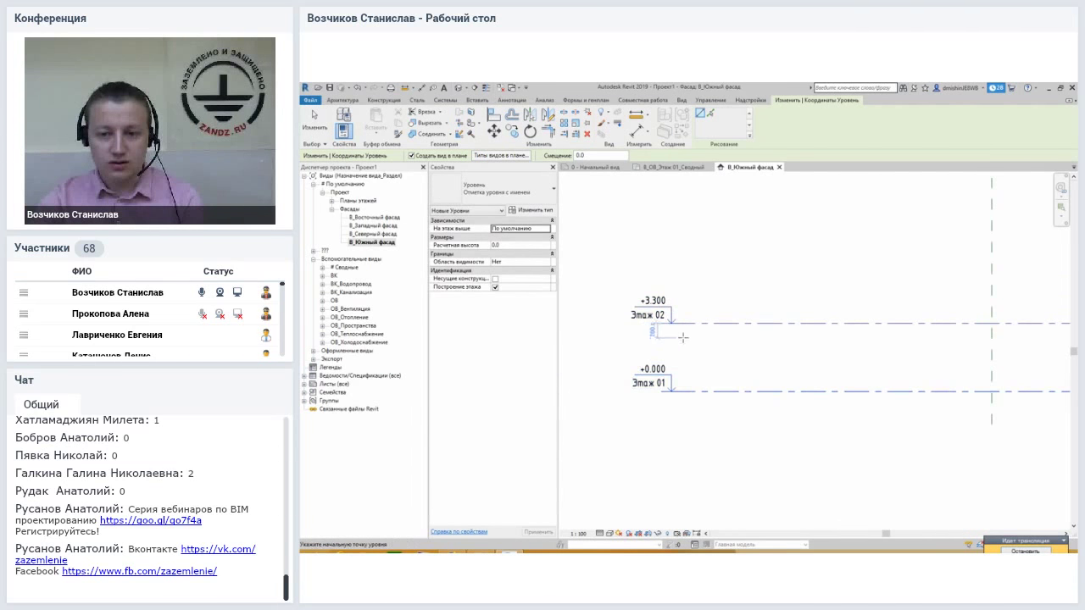
key("Escape")
key("Escape")
scroll(579, 342, "up", 2)
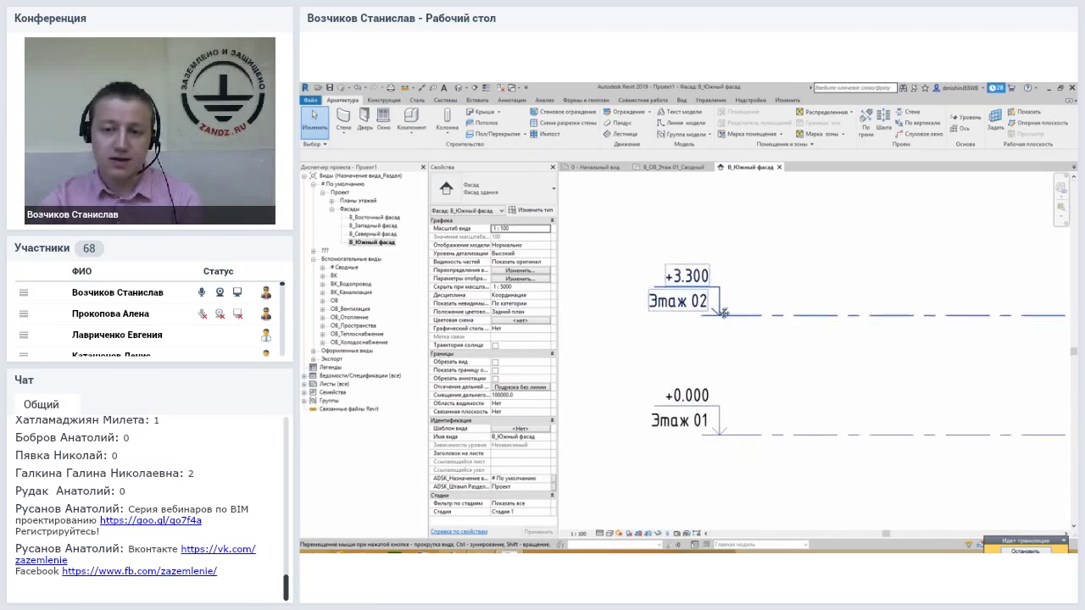
- Select level Этаж 02 and zoom around the south elevation to find its left end
left_click(800, 309)
scroll(751, 330, "down", 2)
scroll(752, 331, "down", 3)
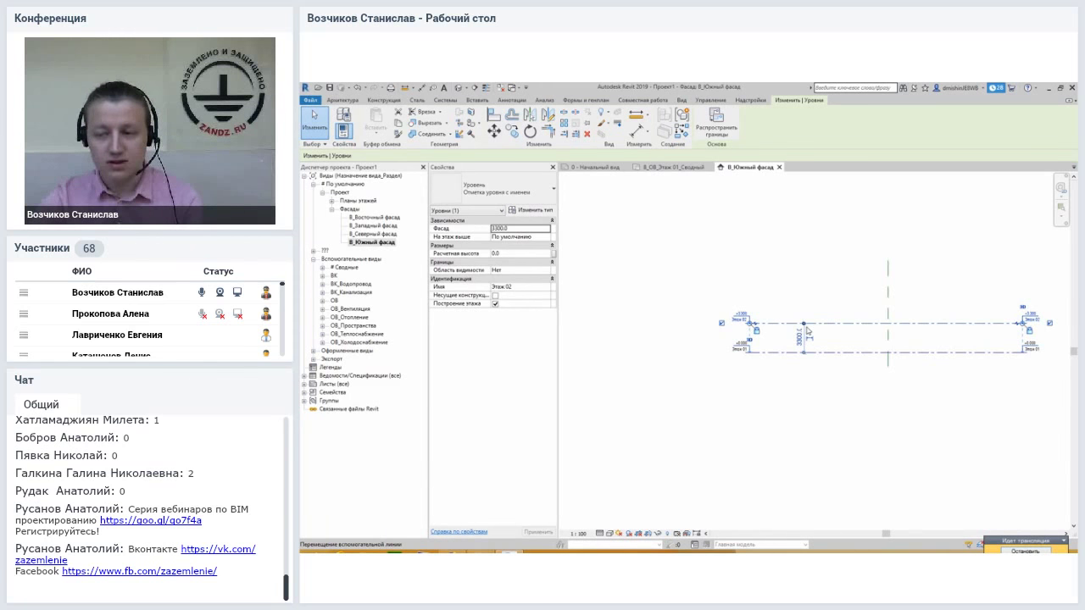
scroll(736, 329, "up", 3)
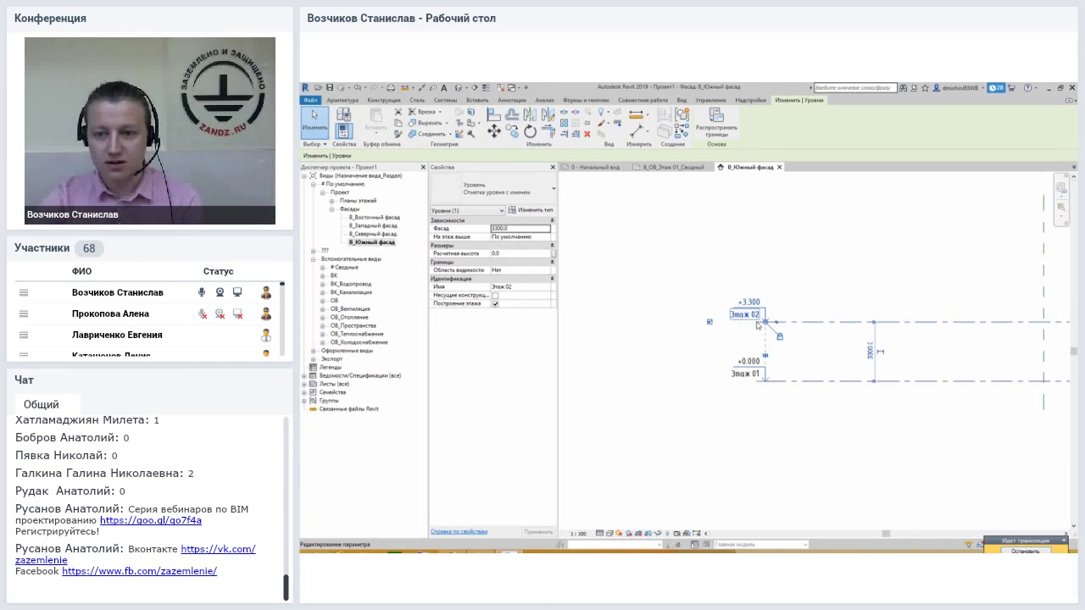
scroll(757, 325, "down", 4)
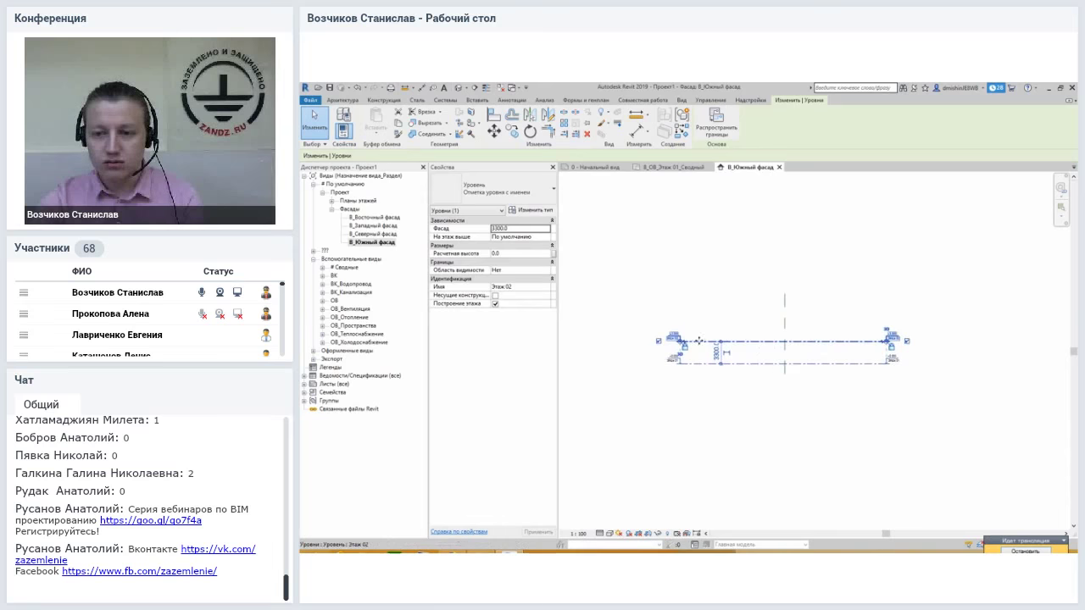
scroll(774, 328, "up", 4)
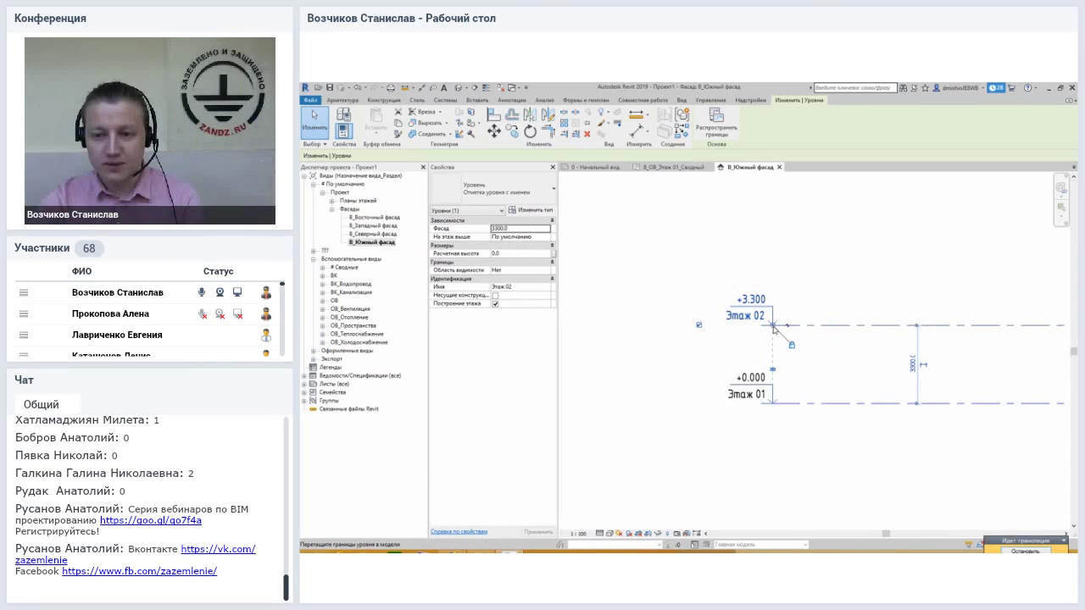
key("Escape")
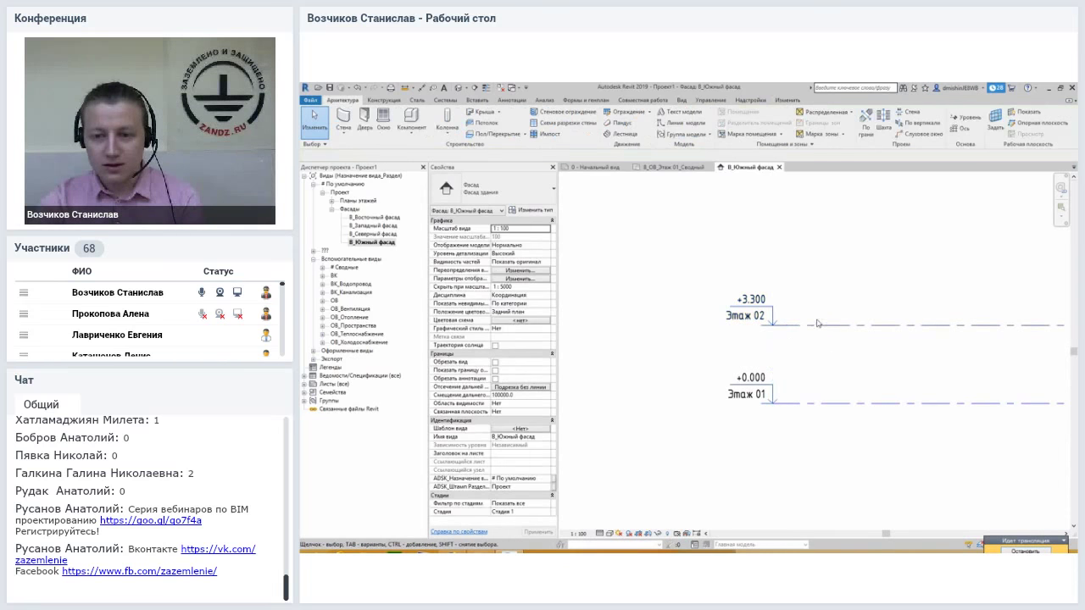
- Drag the Этаж 02 level's left end farther left, cancelling the accidentally started Level tool
left_click(770, 328)
scroll(773, 328, "up", 2)
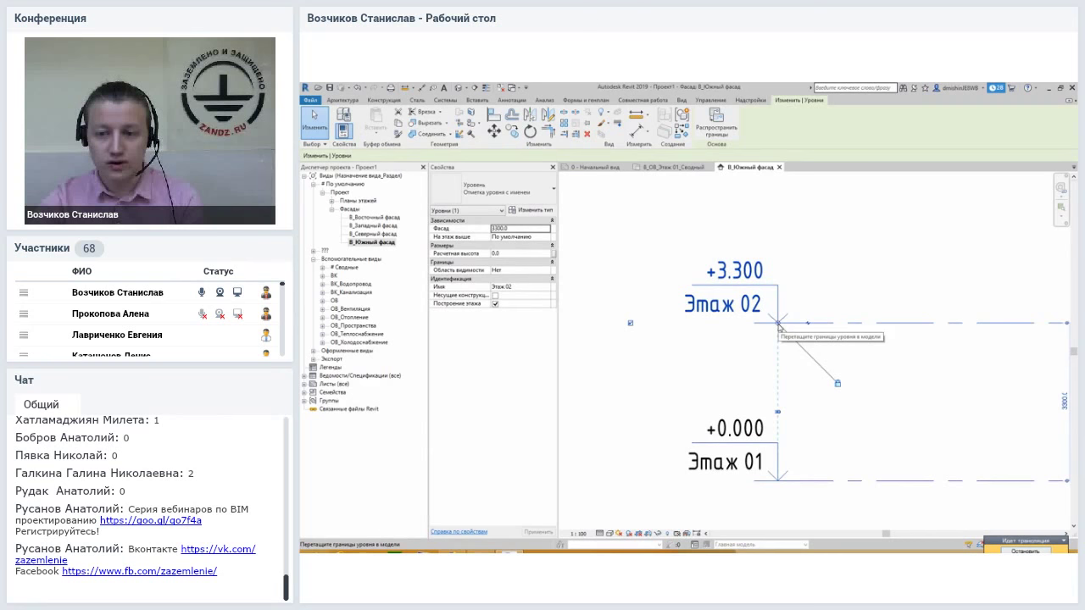
scroll(778, 326, "down", 2)
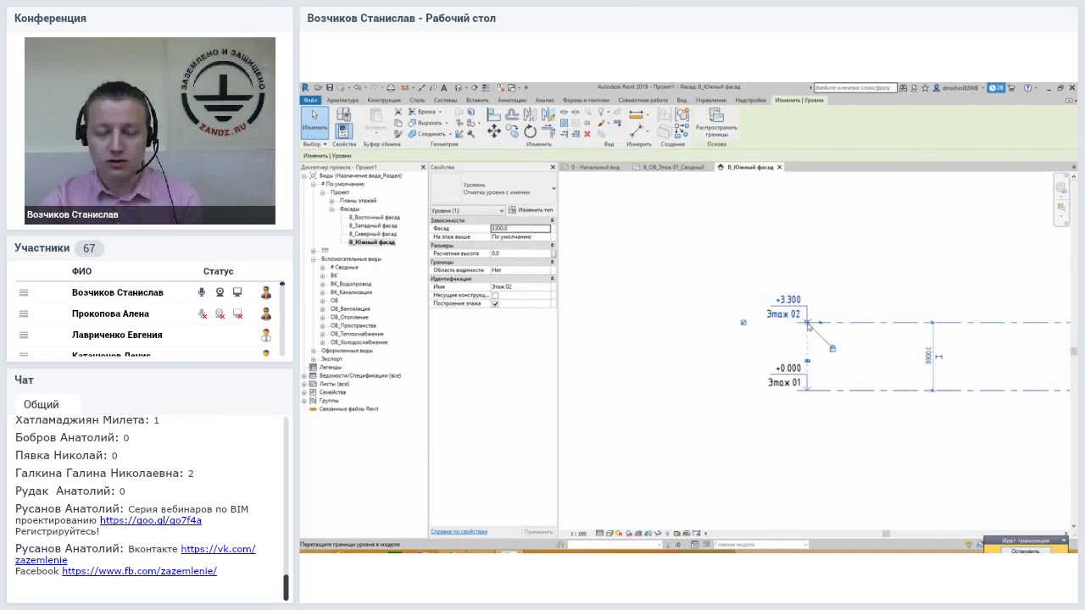
scroll(658, 331, "down", 1)
mouse_move(659, 331)
left_mouse_down()
mouse_move(622, 329)
mouse_move(721, 329)
left_mouse_up()
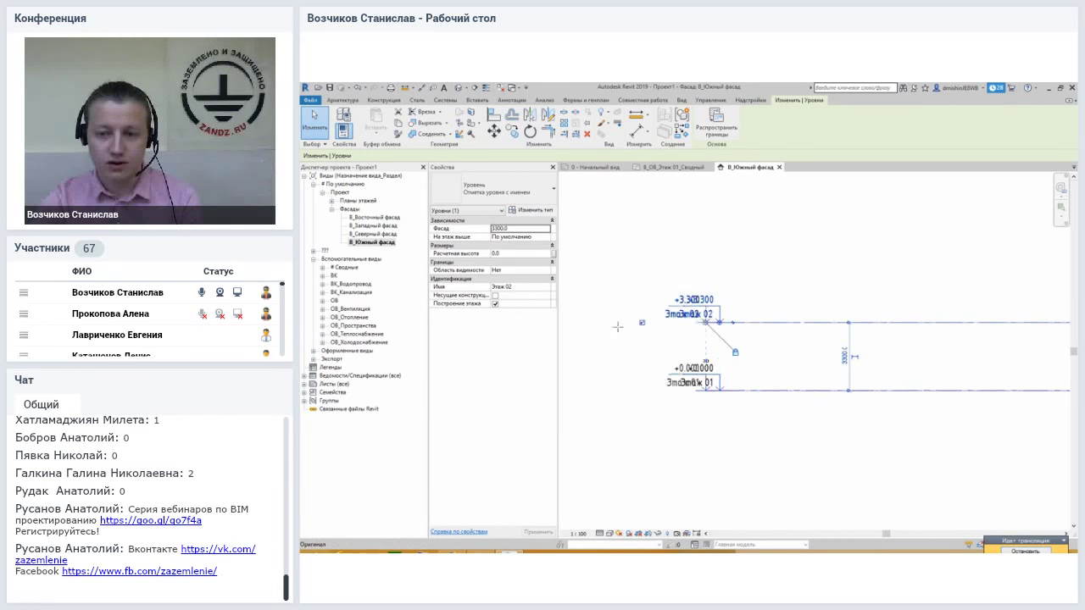
key("l")
key("l")
scroll(795, 322, "down", 3)
key("Escape")
key("Escape")
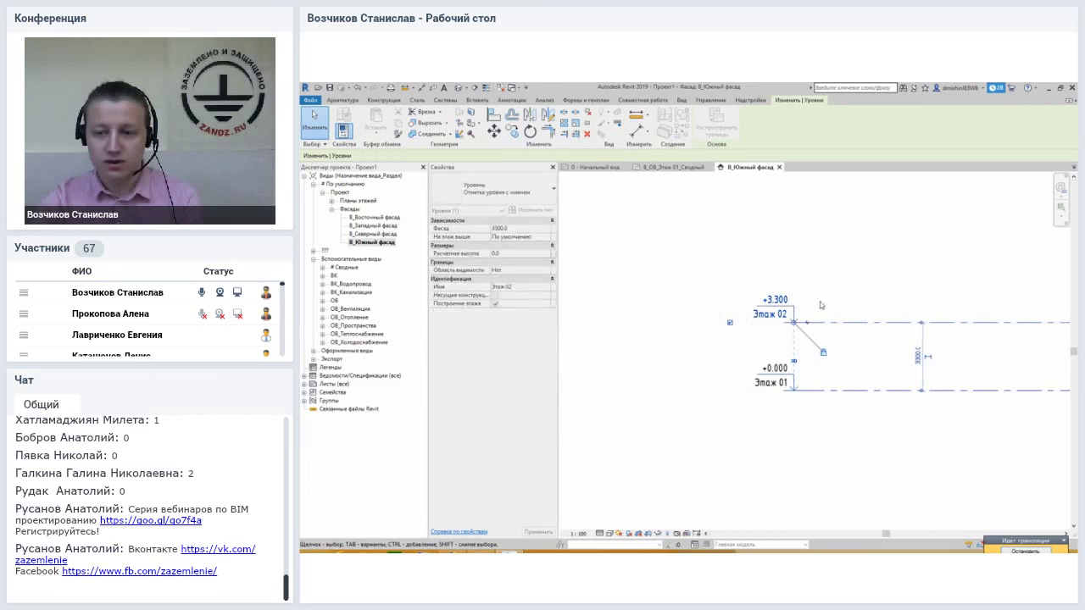
- Pan the elevation around level Этаж 02, then select the ??? group in the Project Browser
middle_click_drag(845, 335, 691, 359)
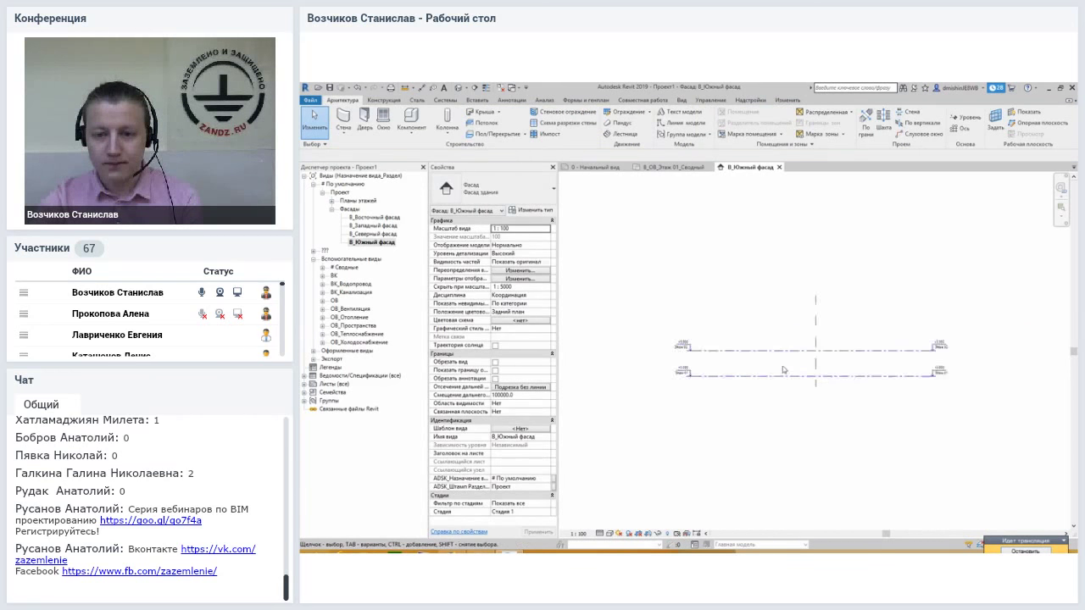
left_click(665, 347)
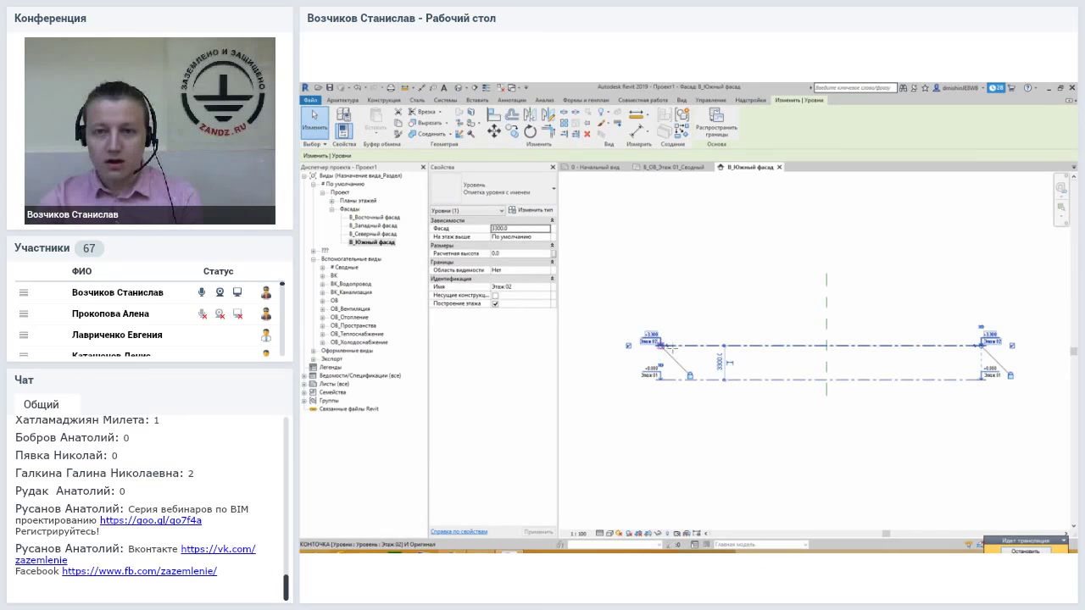
key("Escape")
left_click(718, 346)
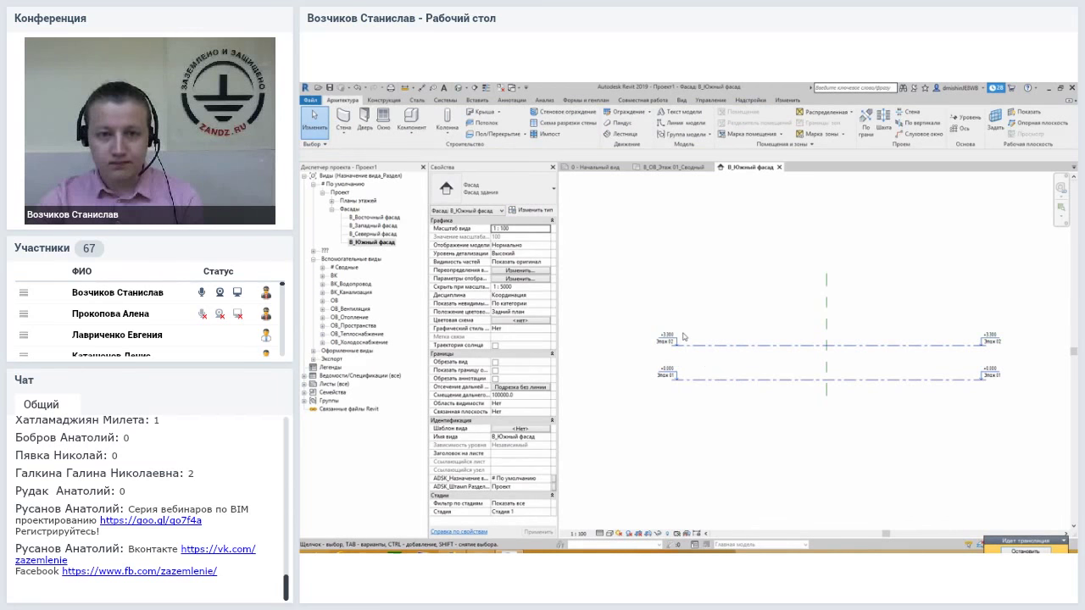
middle_click_drag(701, 331, 686, 343)
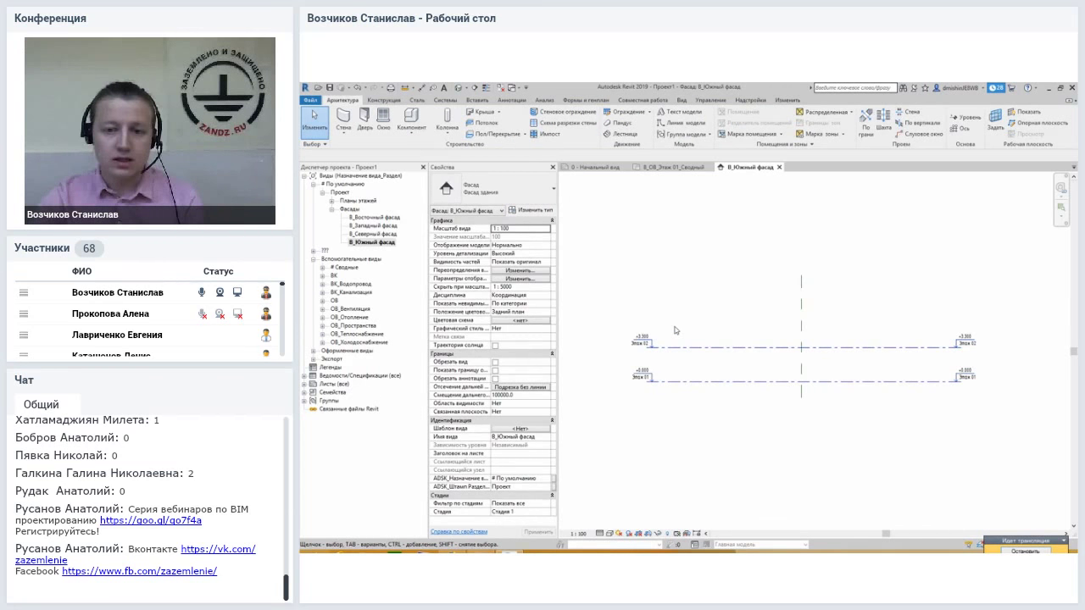
scroll(670, 343, "up", 3)
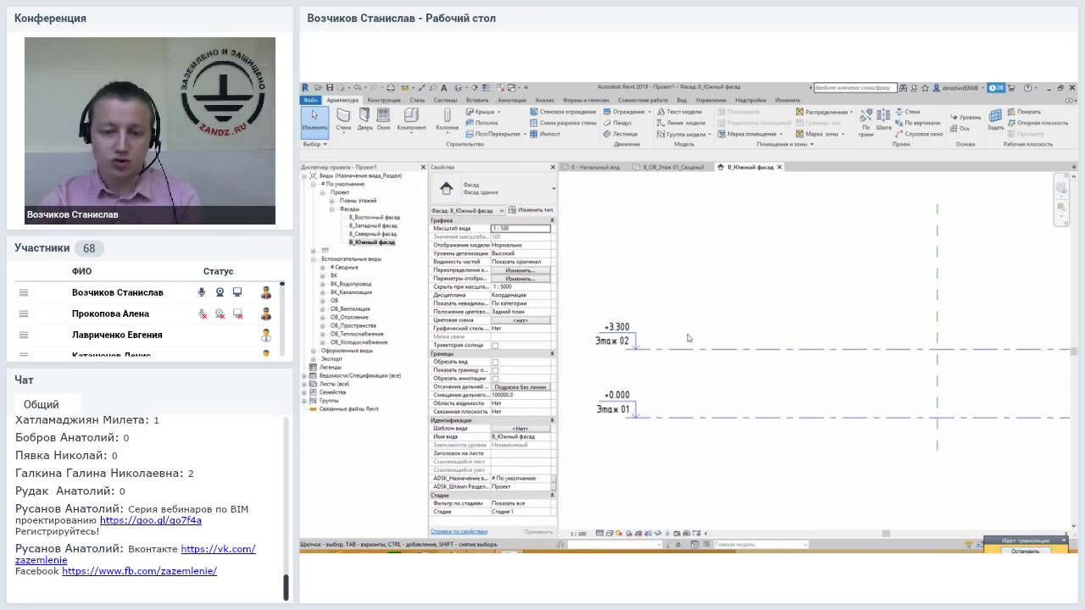
left_click(629, 346)
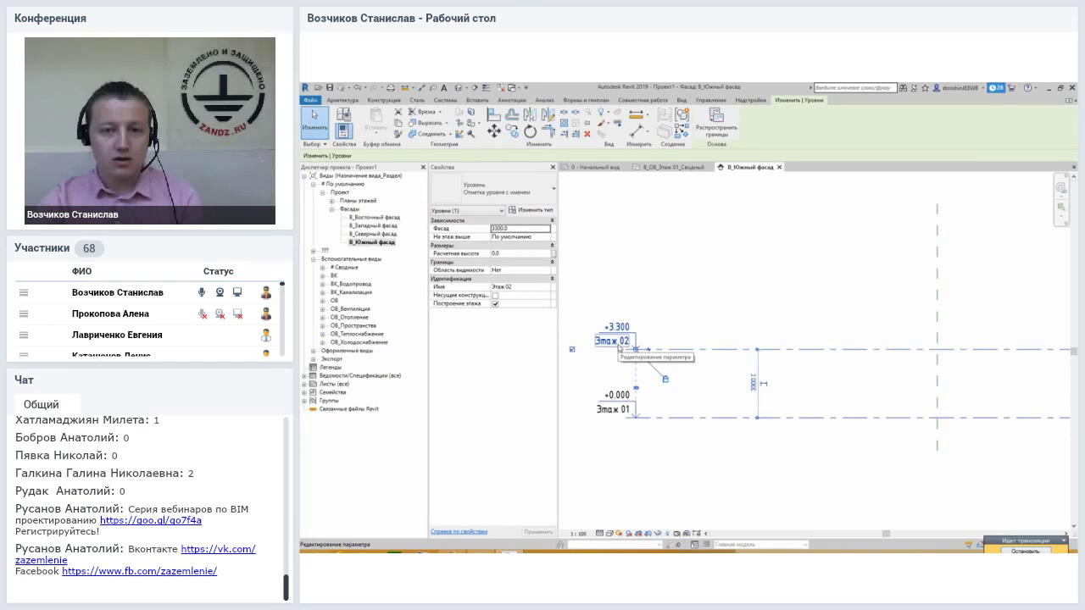
key("Escape")
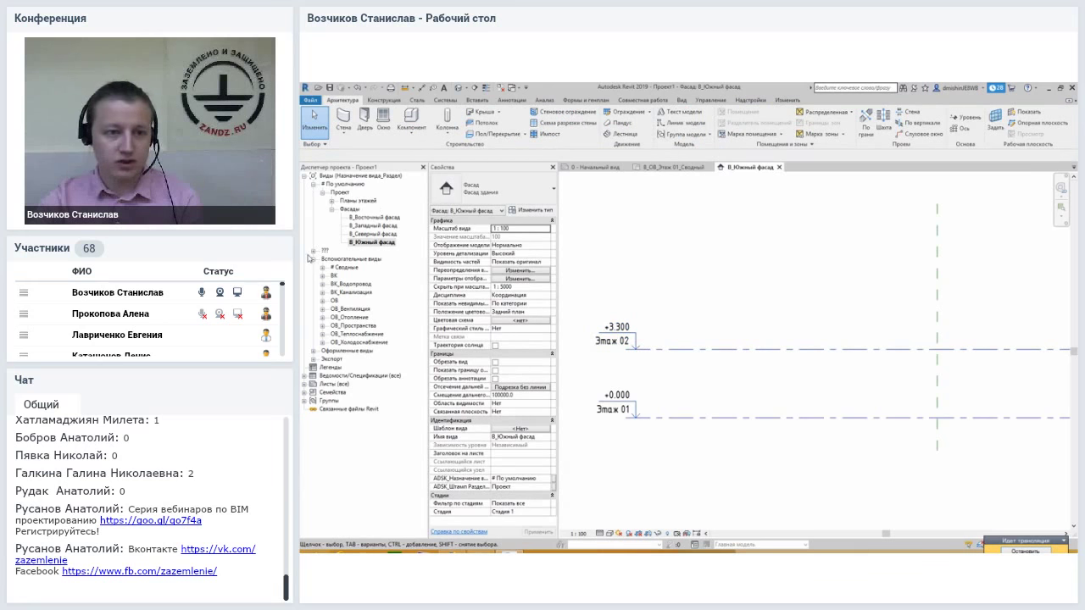
left_click(324, 251)
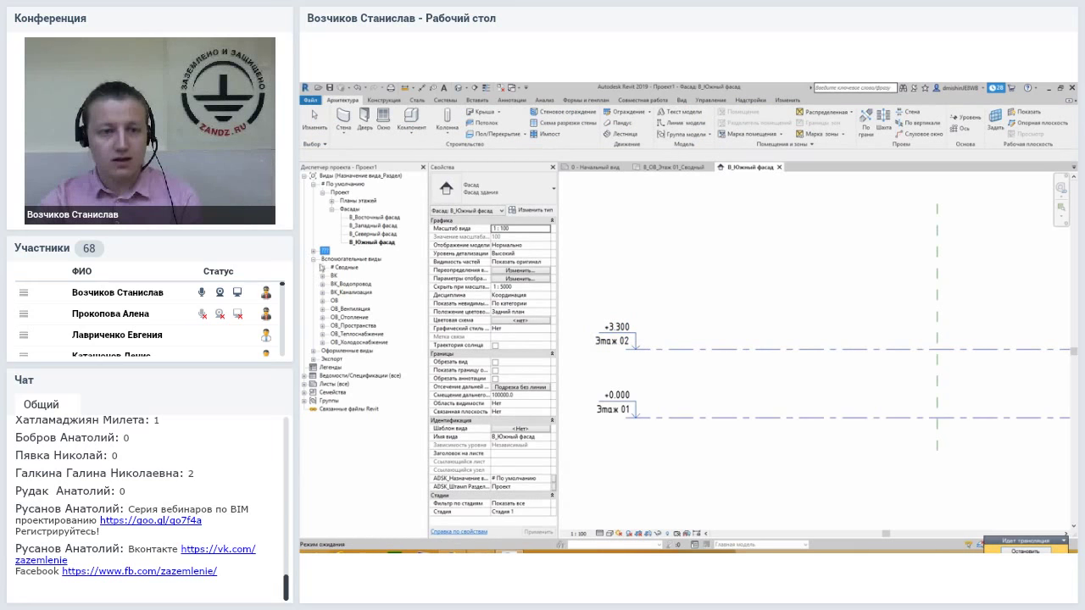
- Expand ??? and its nested group to list the Этаж 02 structural and ceiling plans
left_click(313, 252)
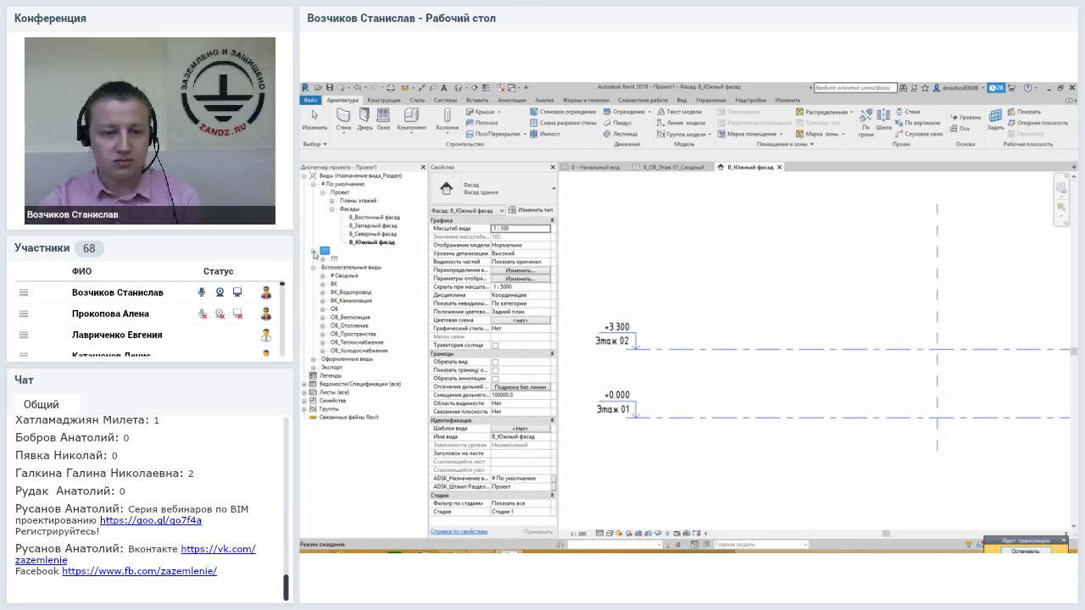
left_click(322, 258)
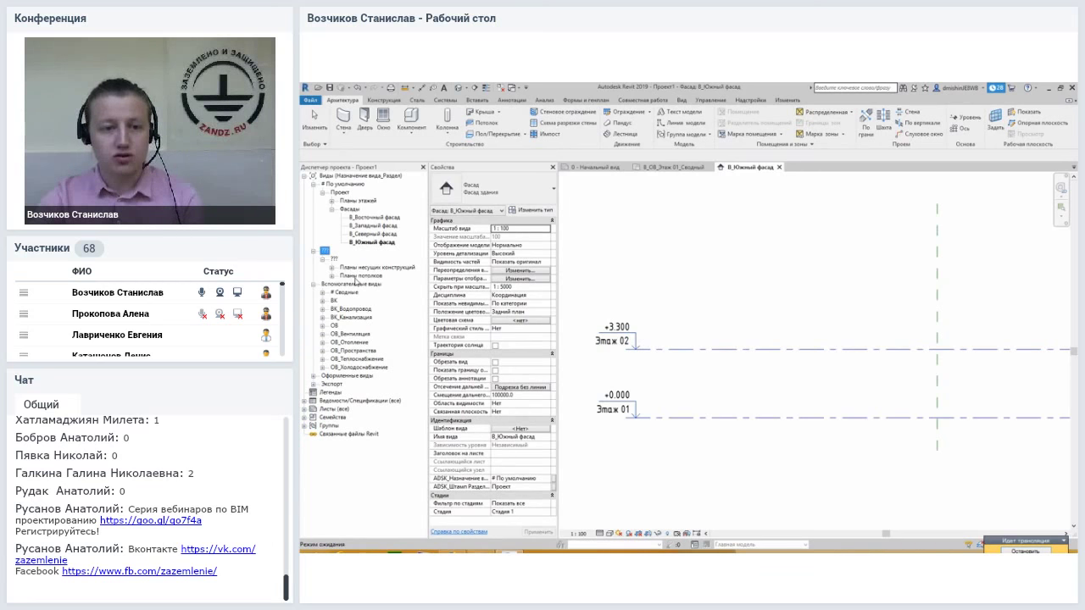
left_click(353, 268)
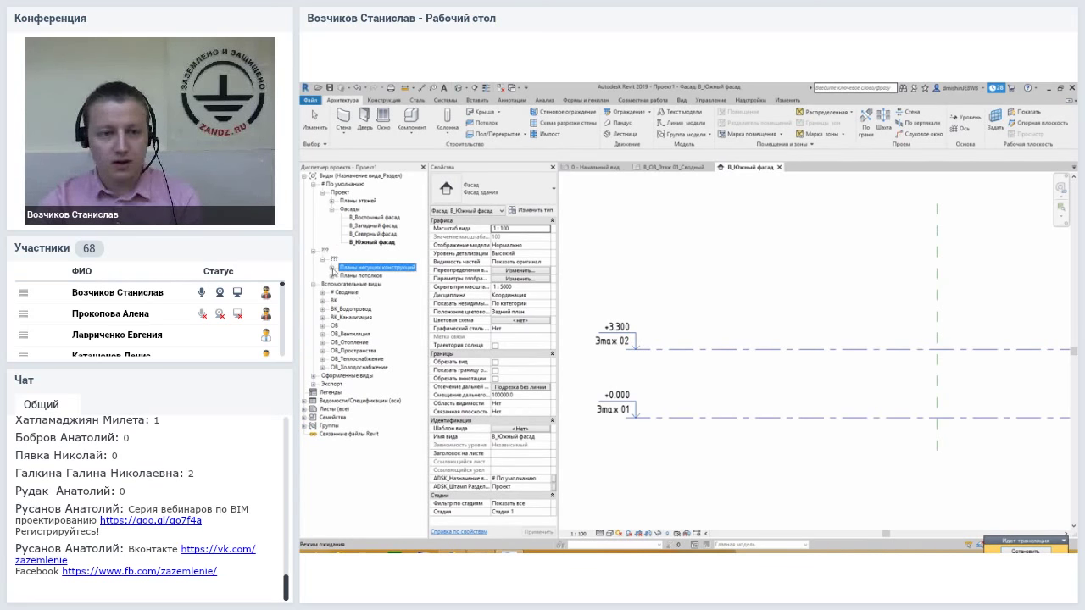
left_click(332, 268)
left_click(353, 277)
left_click(332, 284)
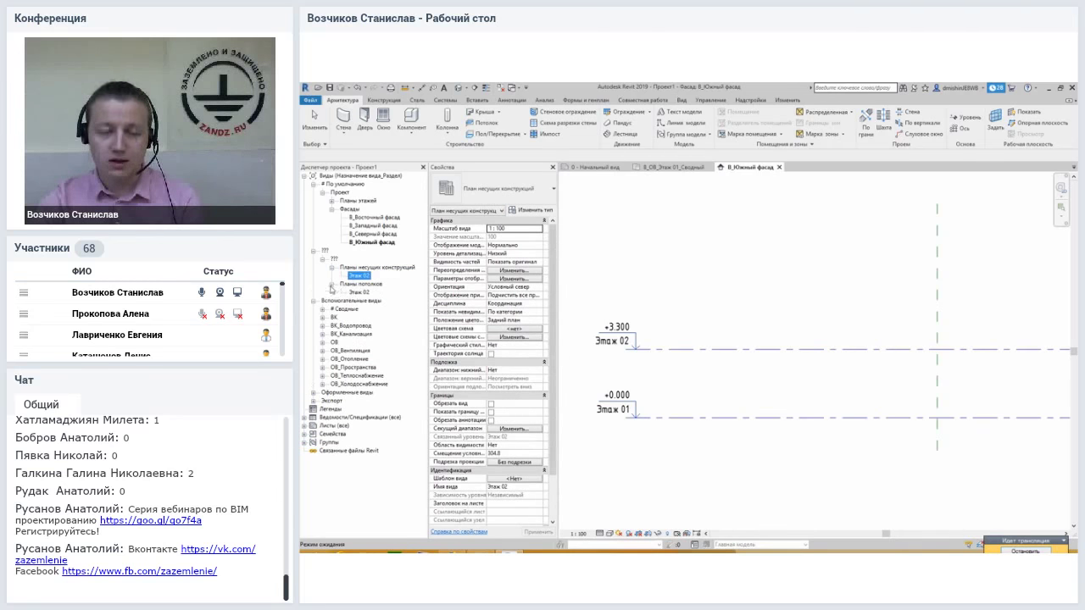
left_click(360, 291)
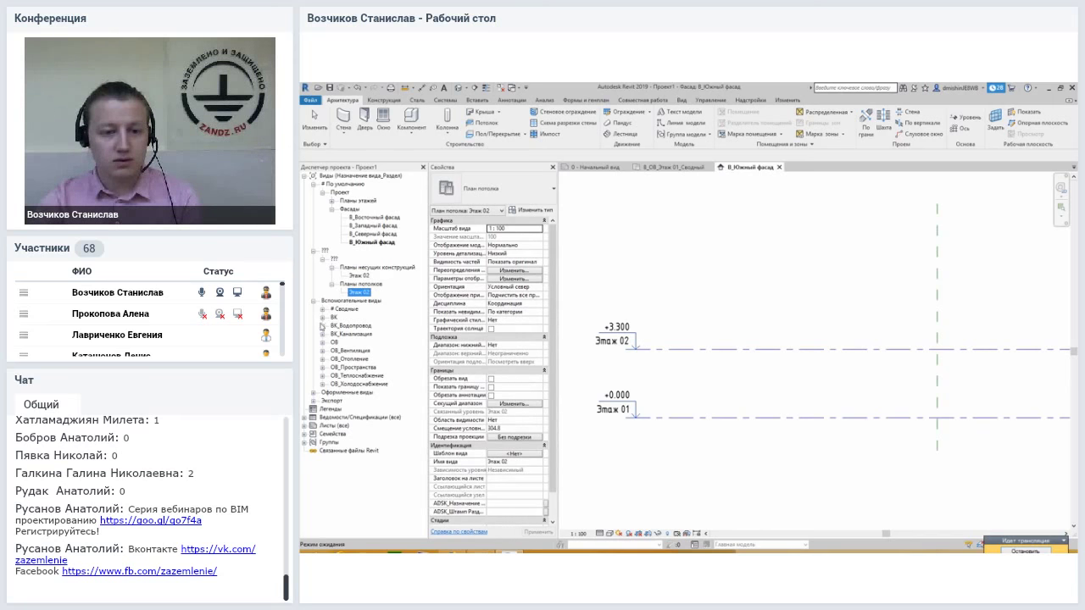
- Expand and collapse the ОВ floor plans group
left_click(322, 342)
left_click(331, 350)
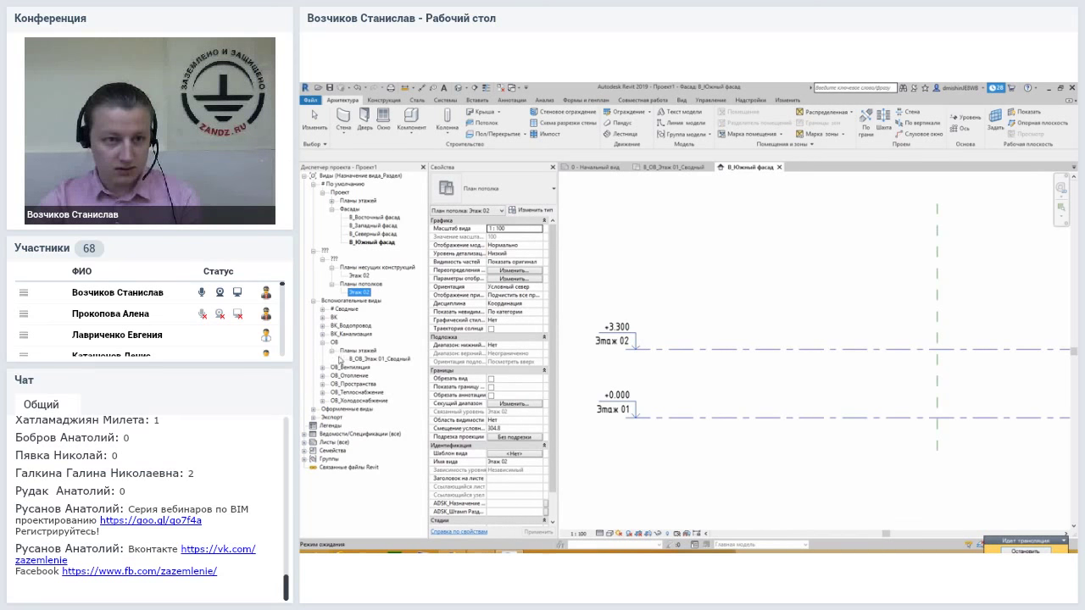
left_click(332, 350)
left_click(322, 342)
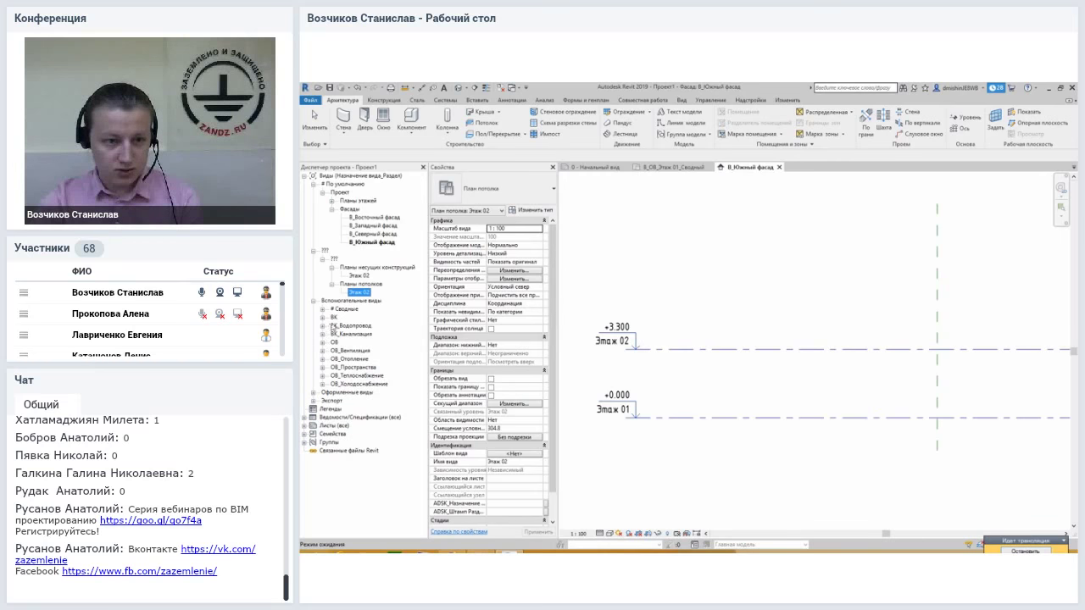
- Expand and collapse the # Сводные and ВК groups, then click back on the elevation
left_click(322, 309)
left_click(332, 317)
left_click(322, 310)
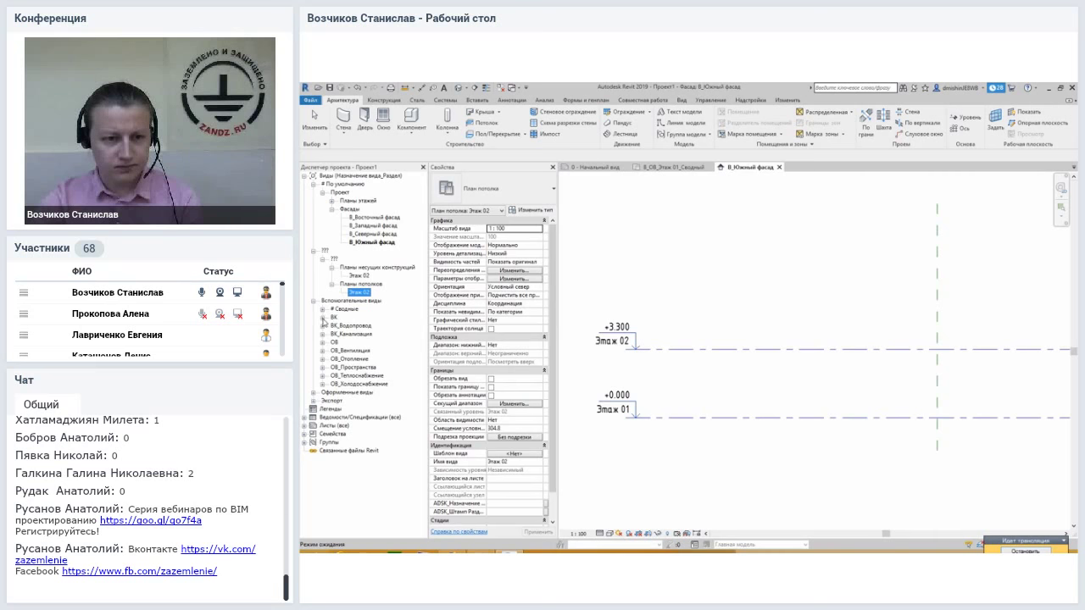
left_click(322, 318)
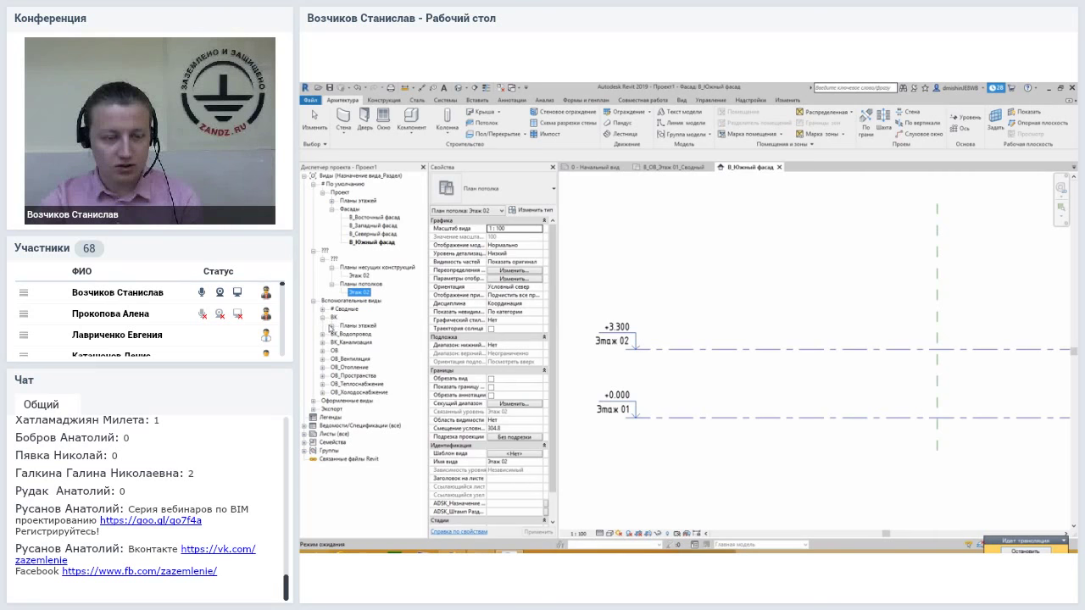
left_click(331, 326)
left_click(331, 326)
left_click(323, 319)
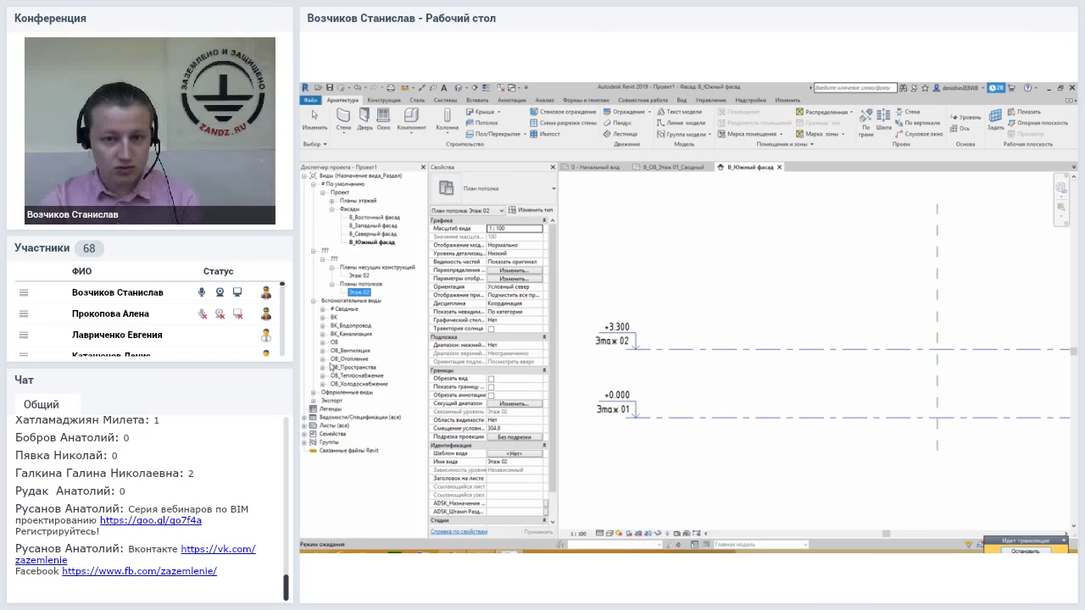
left_click(603, 303)
middle_click_drag(755, 286, 712, 304)
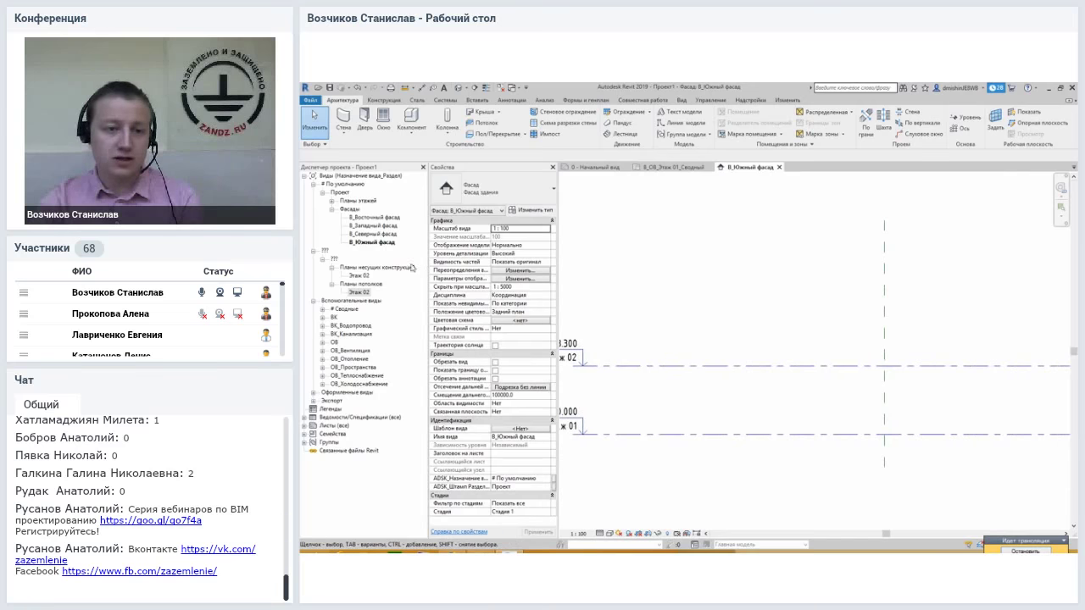
left_click(360, 291)
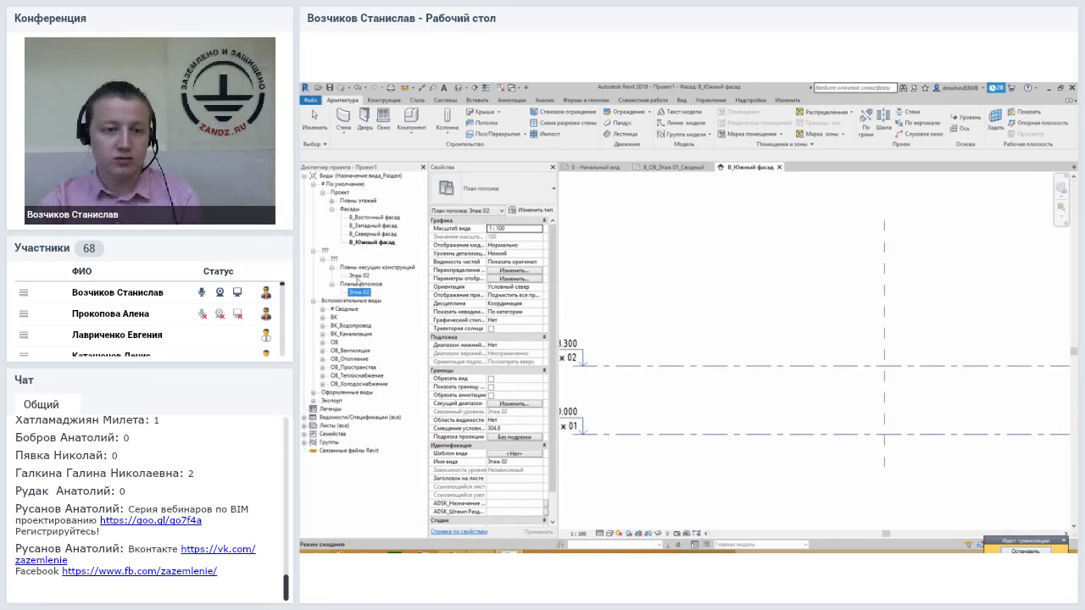
key("Escape")
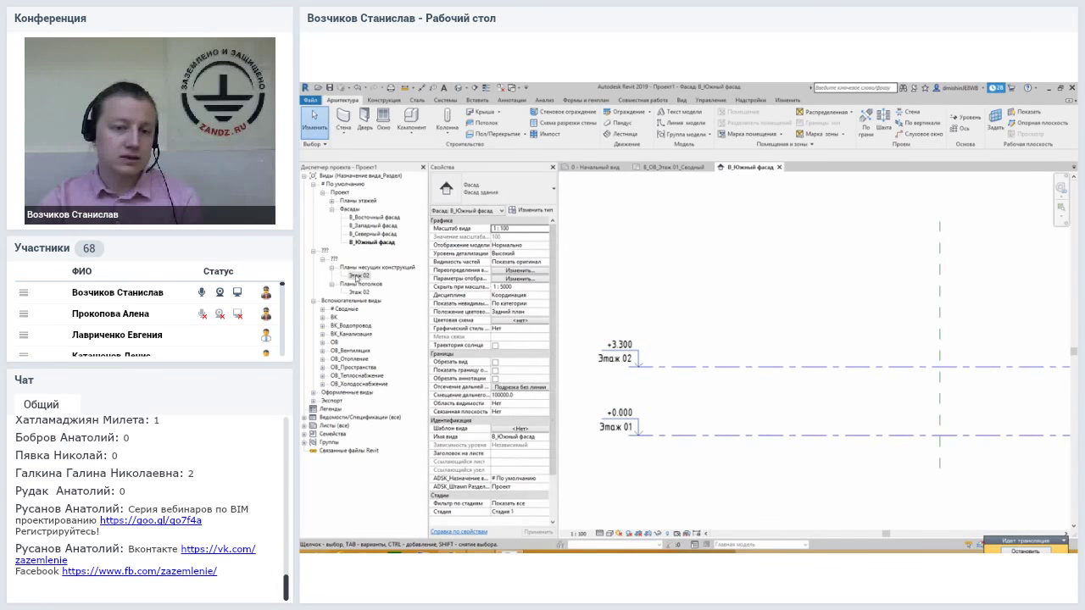
left_click(359, 291)
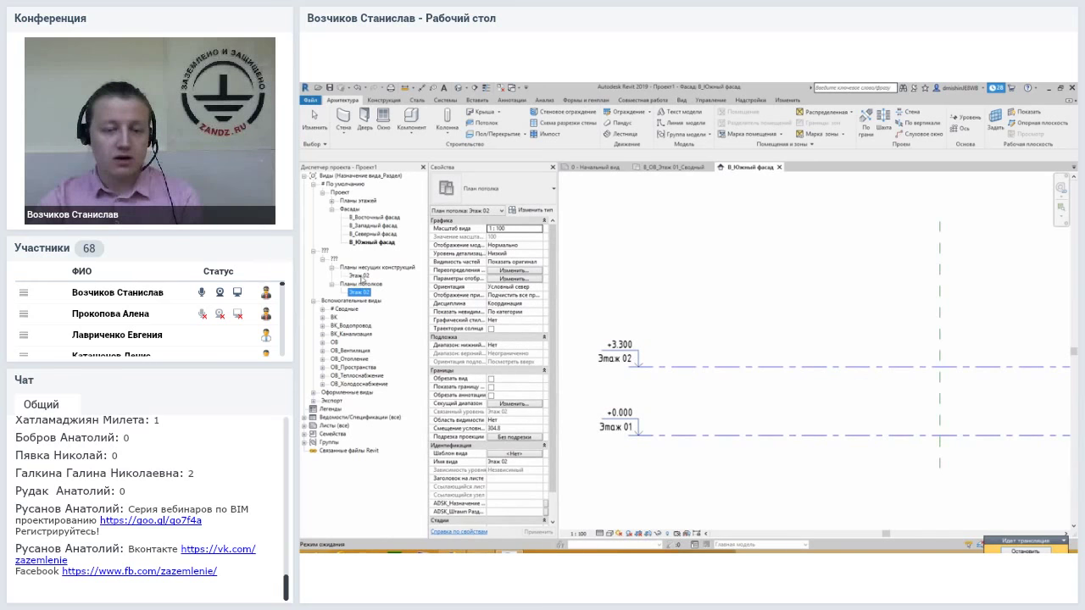
left_click(703, 314)
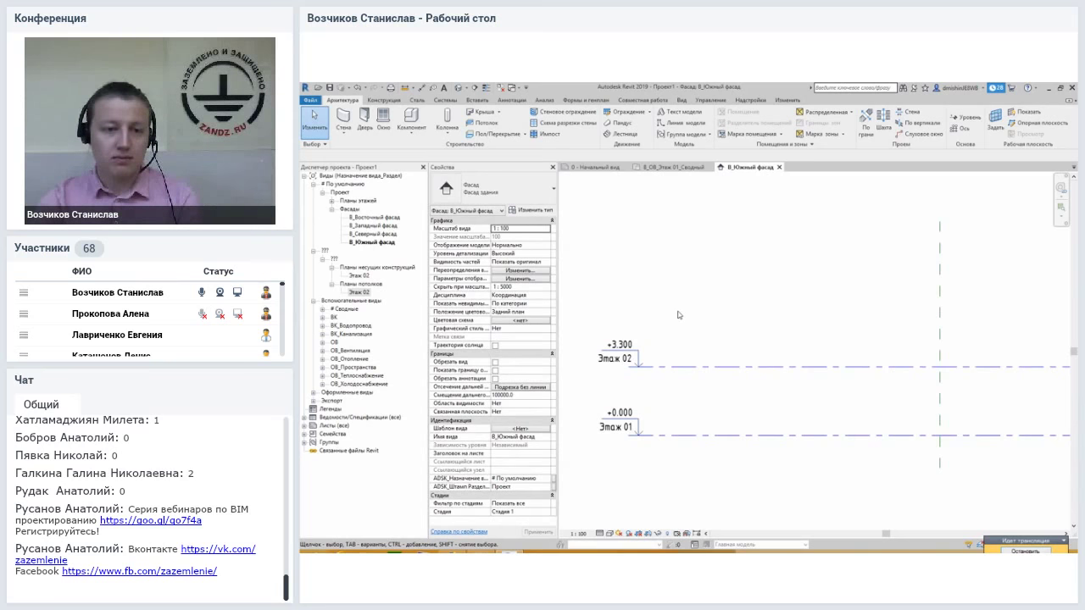
left_click(359, 277)
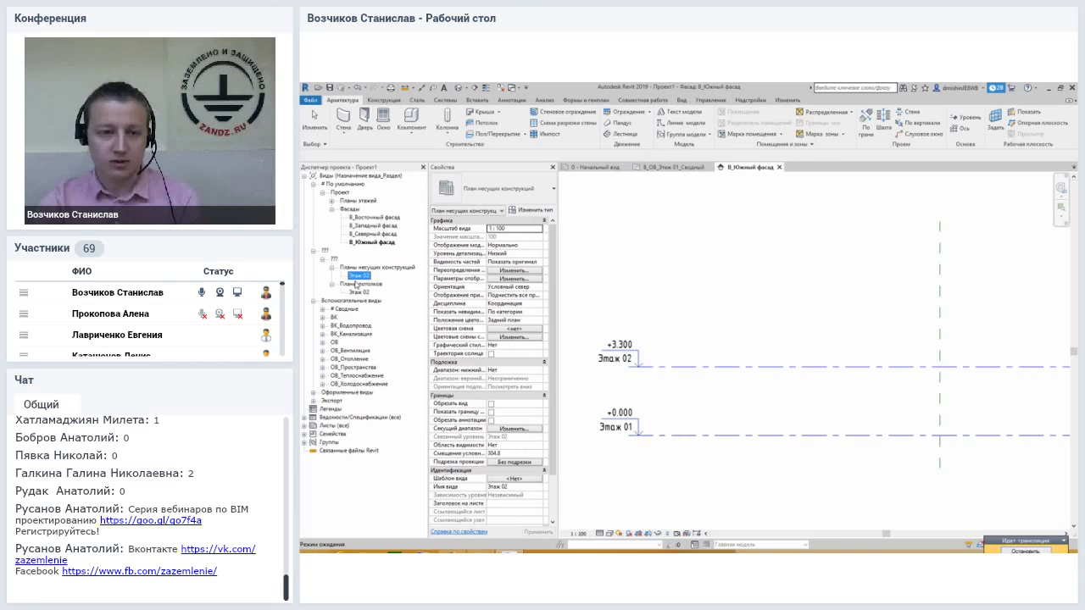
left_click(769, 315)
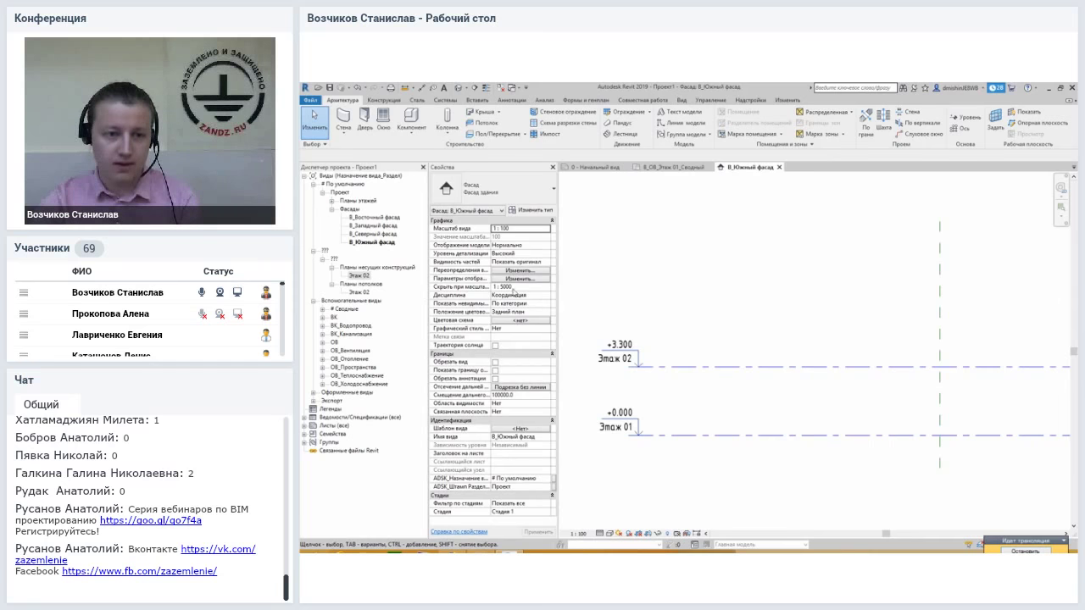
left_click(359, 292)
left_click(332, 268)
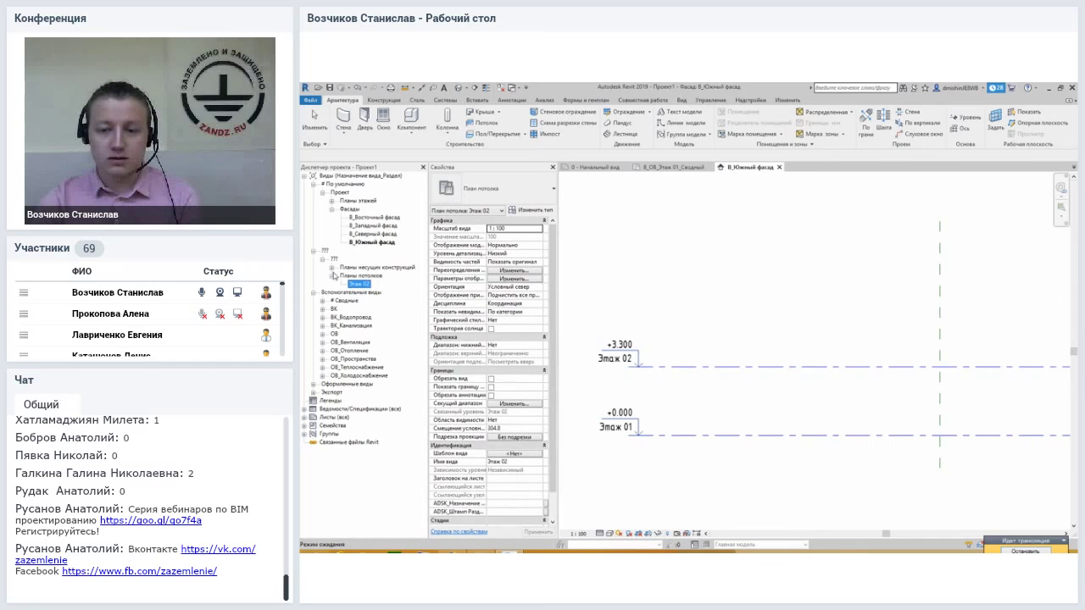
left_click(333, 276)
middle_click_drag(684, 362, 700, 370)
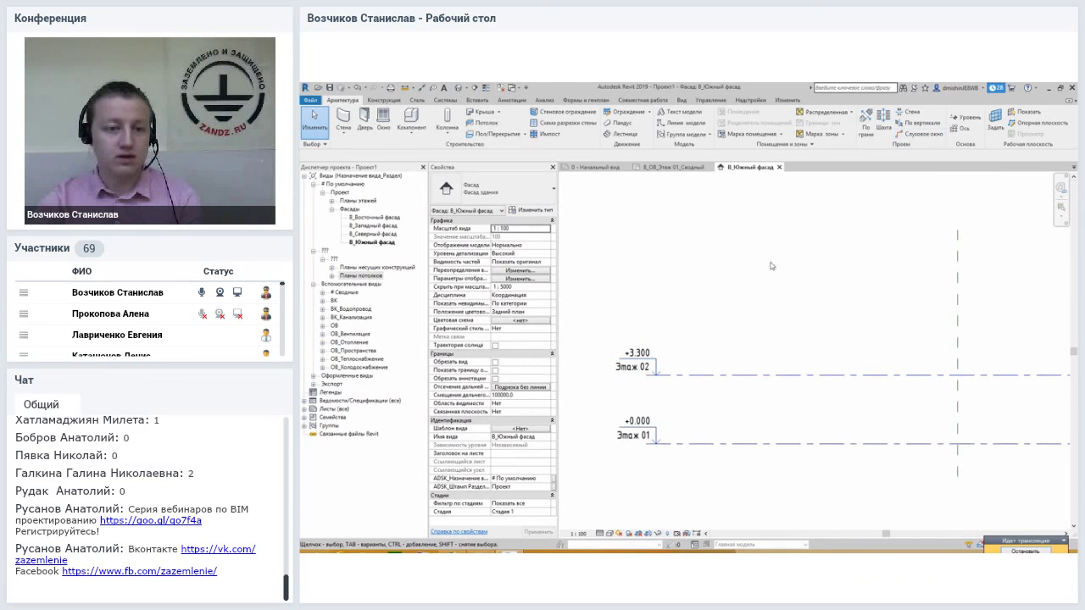
left_click(332, 272)
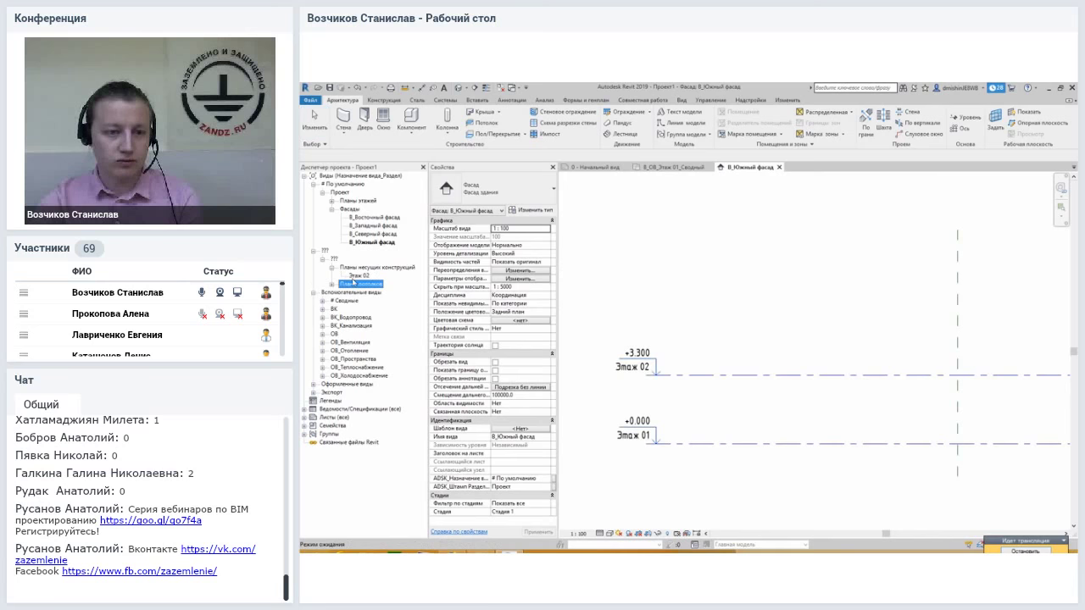
left_click(333, 268)
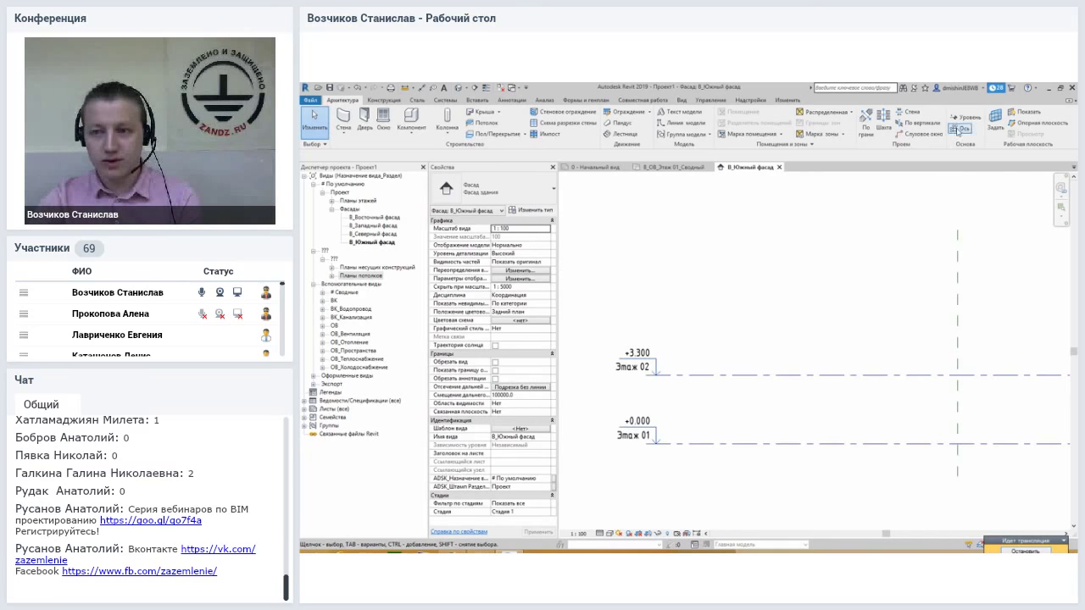
- Draw level Этаж 03 at +6.700 above Этаж 02 with plan view creation turned off
left_click(964, 118)
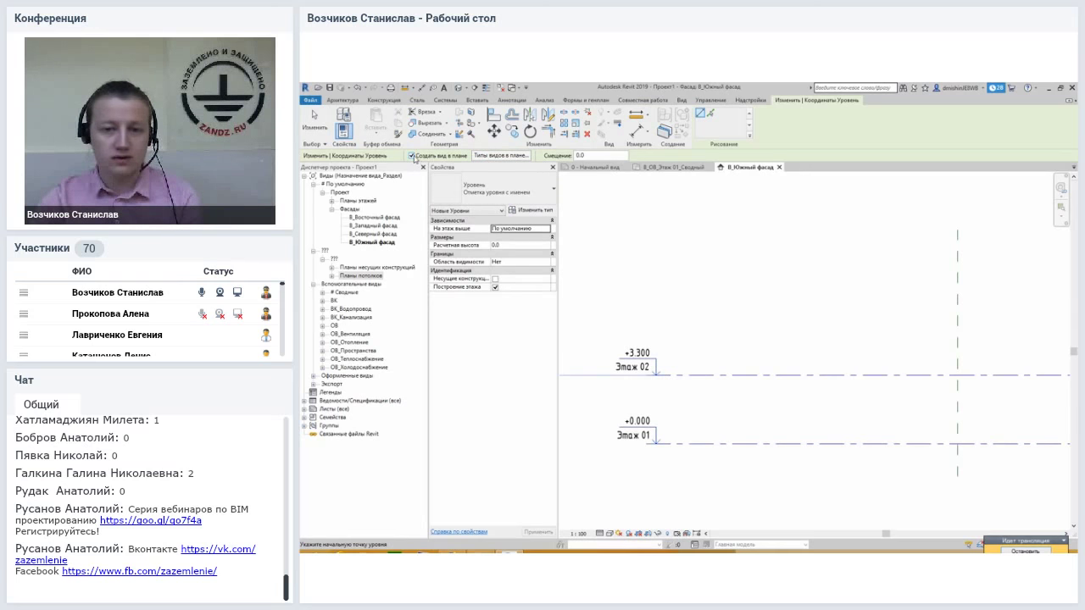
left_click(412, 156)
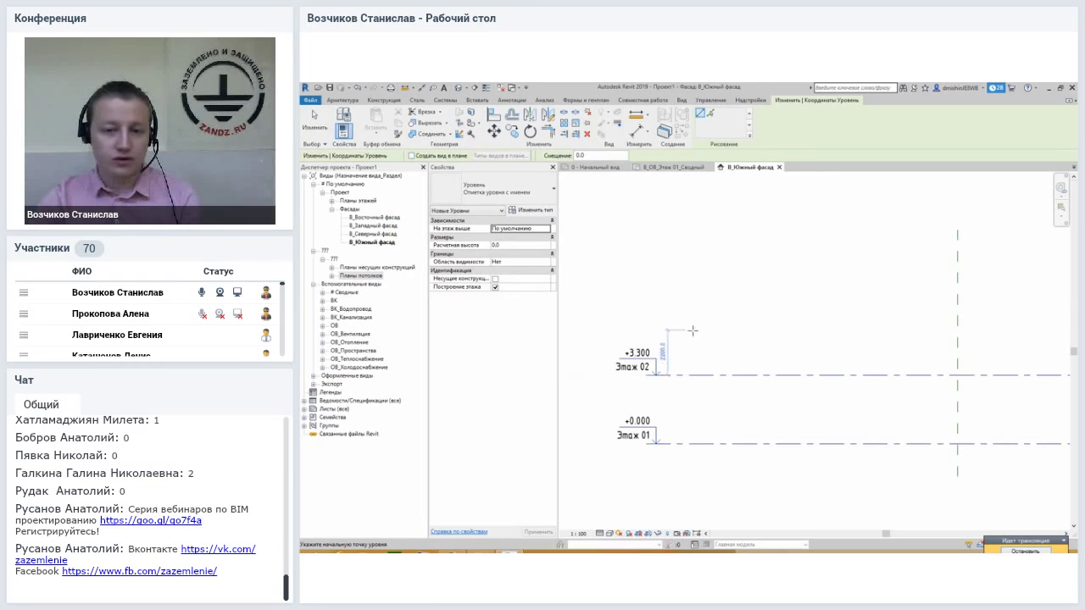
left_click(656, 303)
scroll(696, 305, "down", 3)
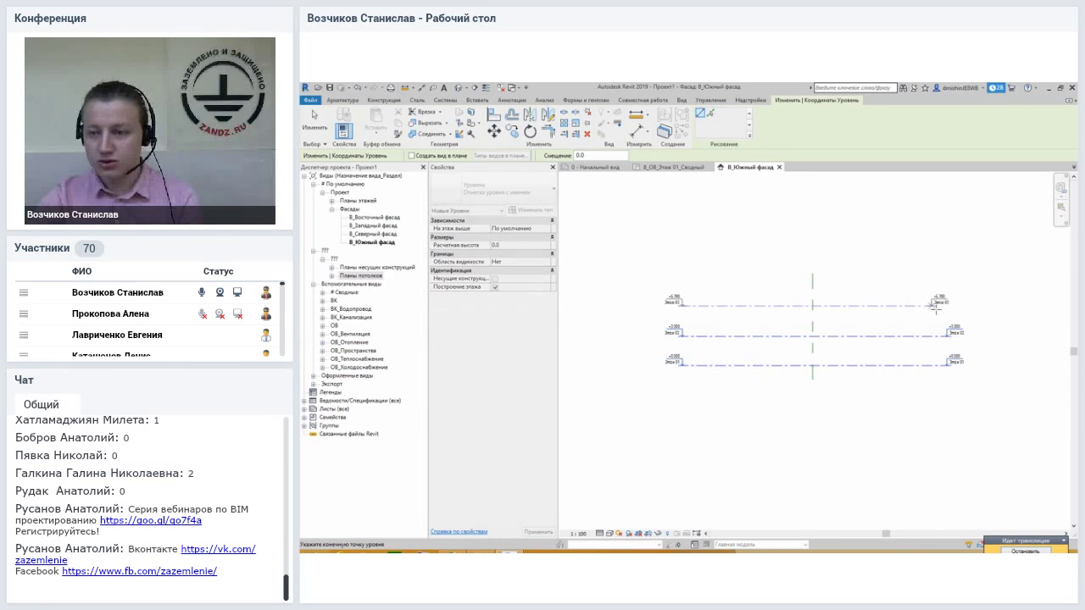
scroll(941, 307, "up", 2)
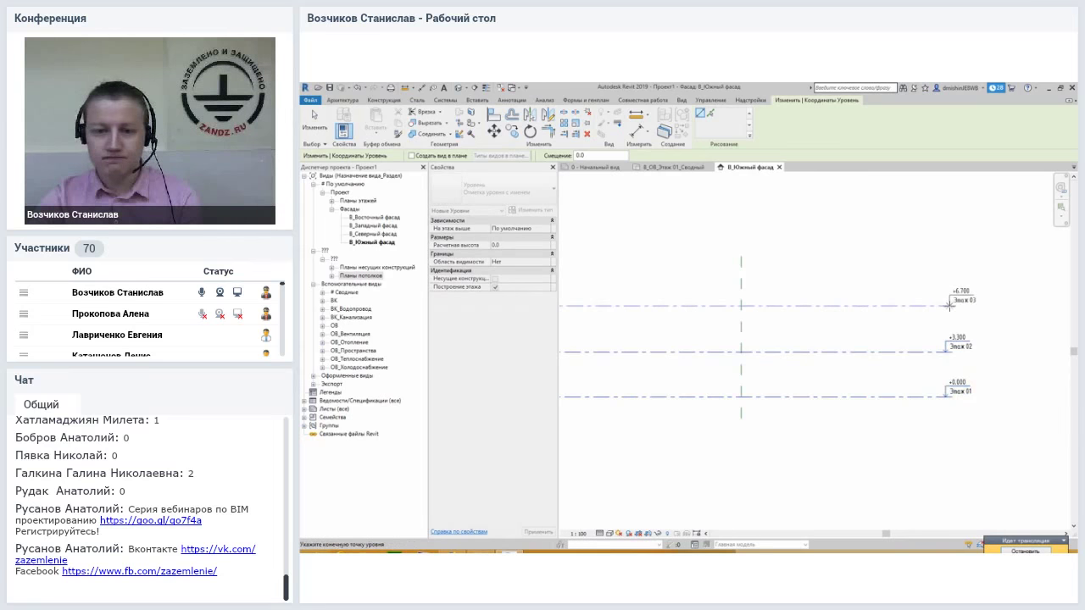
left_click(948, 305)
middle_click_drag(948, 307, 1062, 316)
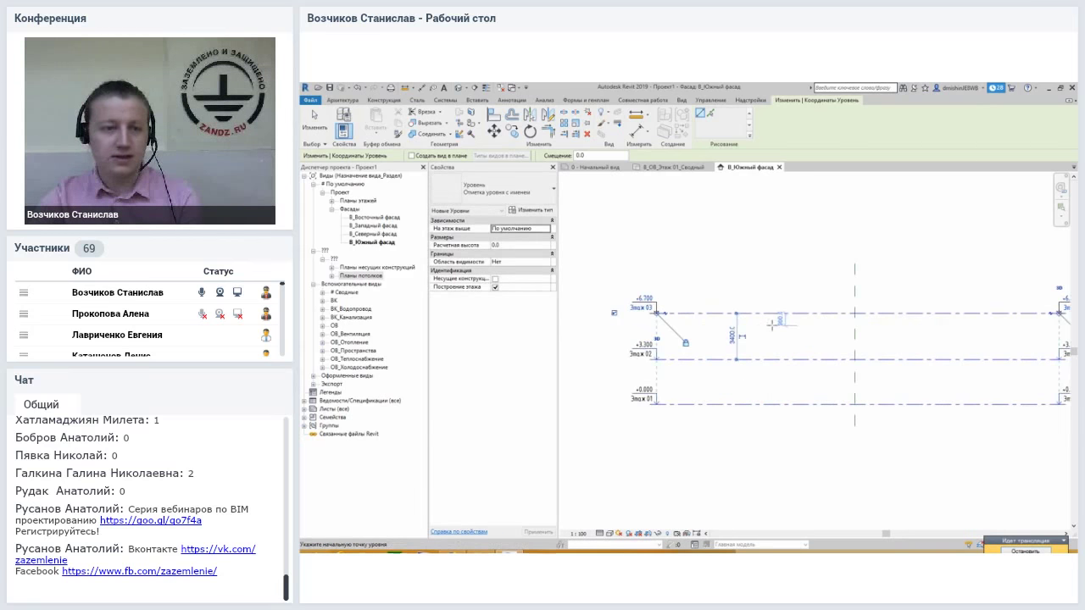
scroll(631, 316, "up", 2)
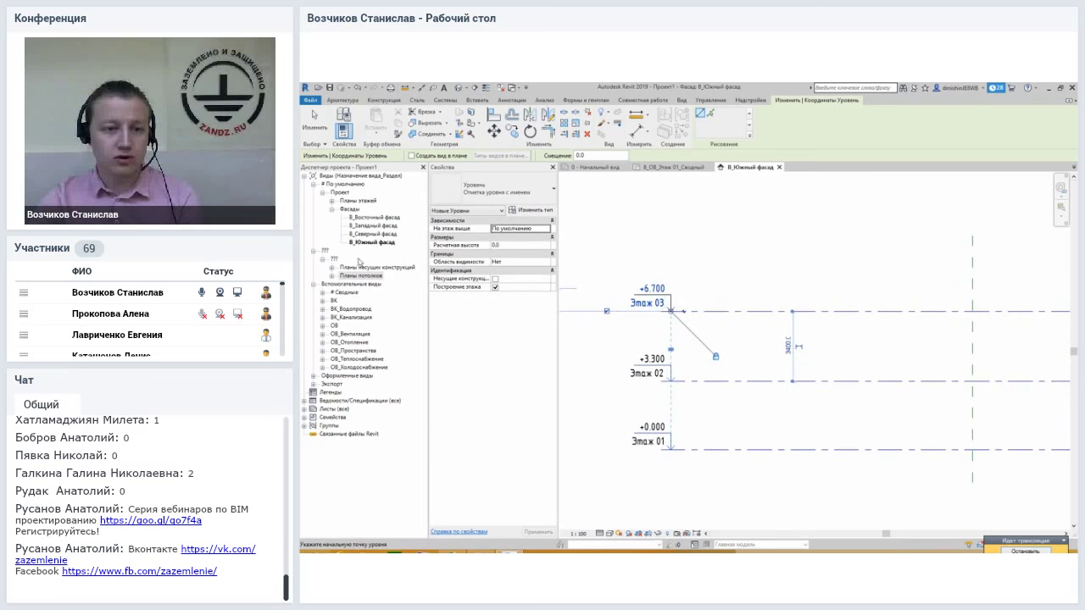
left_click(332, 276)
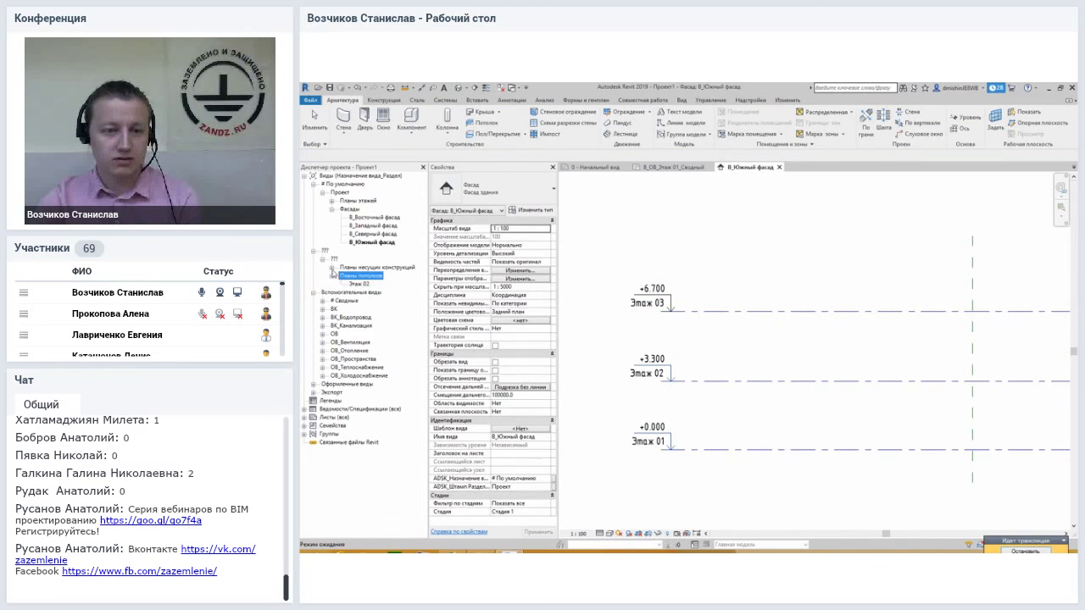
- Toggle the structural and ceiling plan branches, briefly starting and abandoning the Level tool
left_click(332, 268)
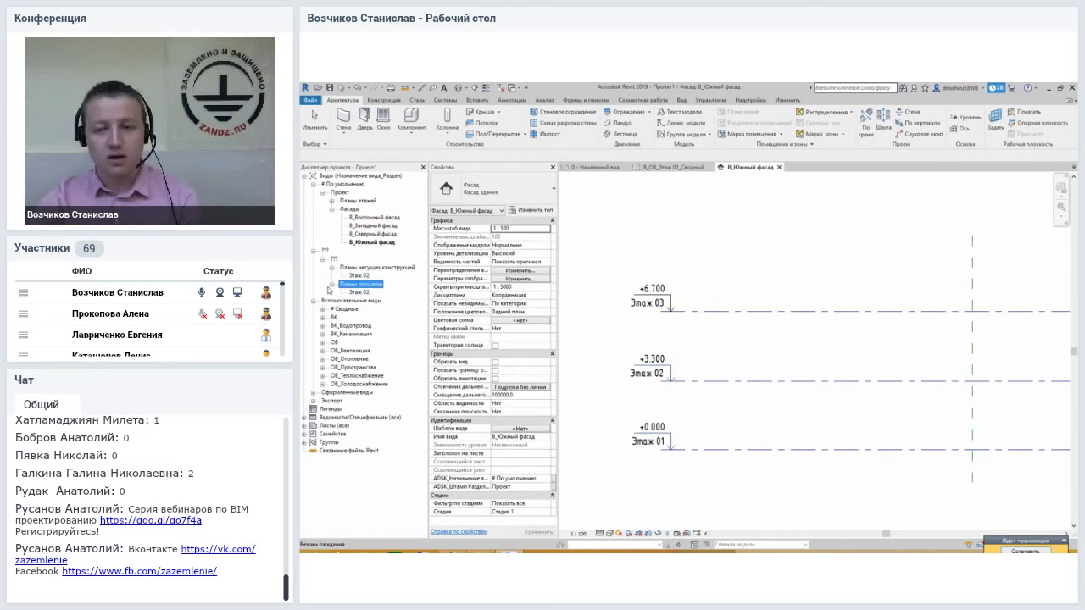
left_click(331, 284)
left_click(331, 268)
left_click(620, 273)
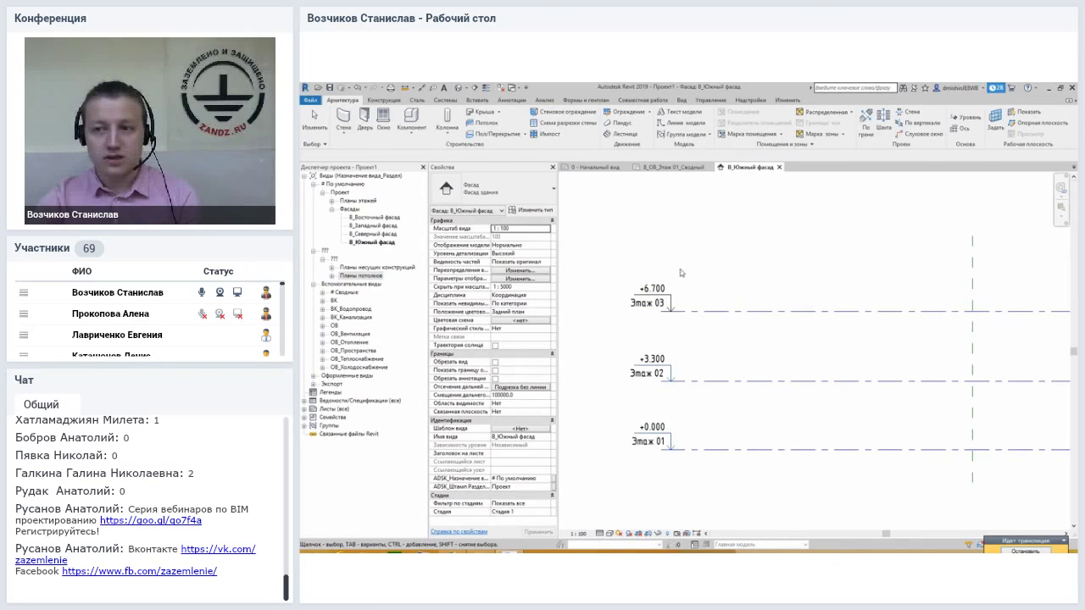
left_click(967, 117)
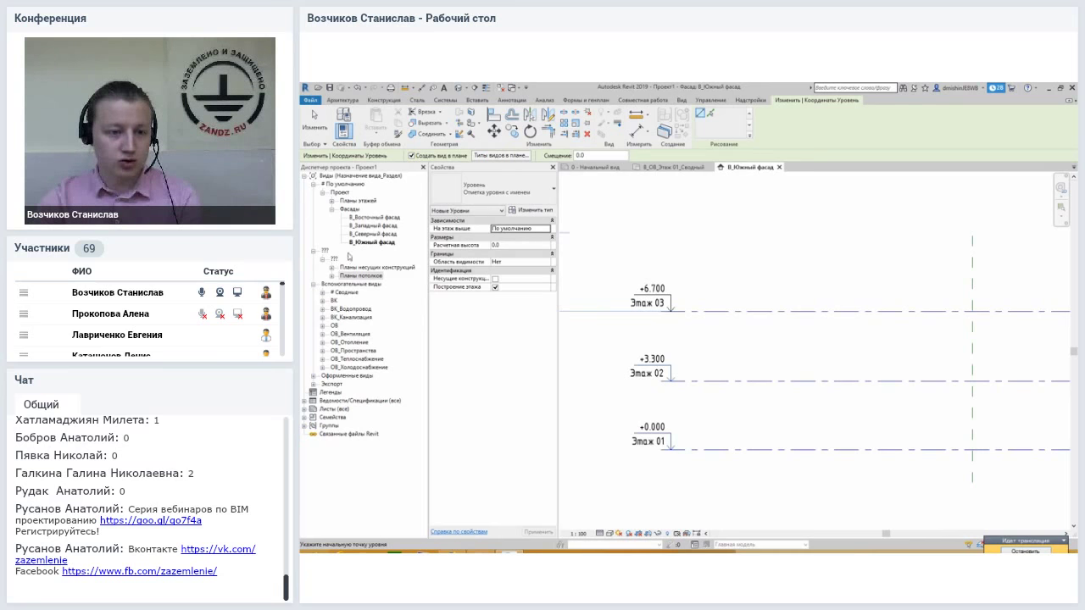
left_click(333, 276)
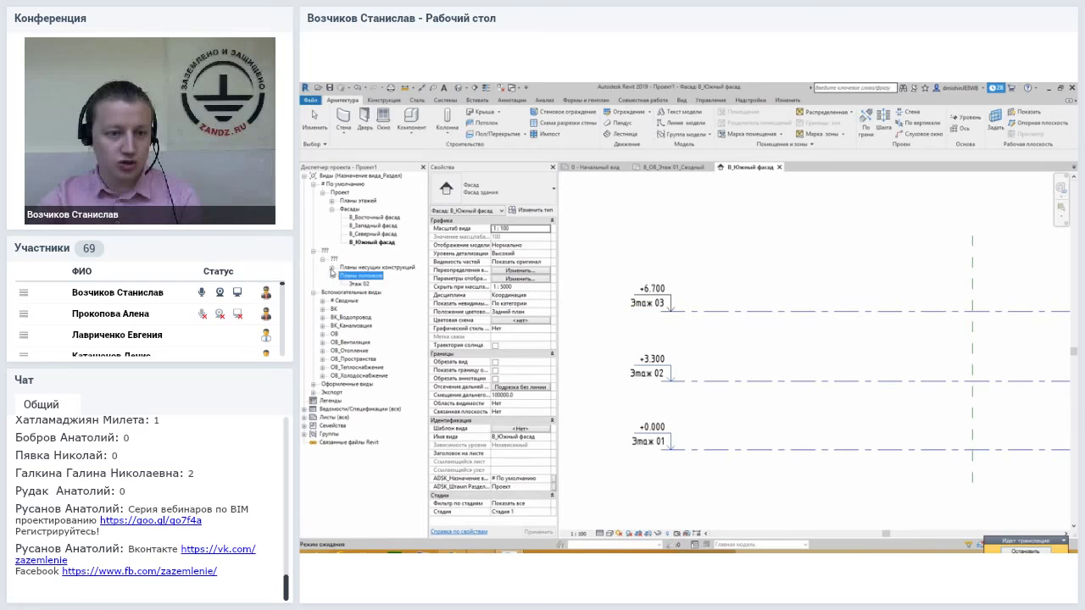
left_click(331, 268)
left_click(332, 268)
left_click(333, 276)
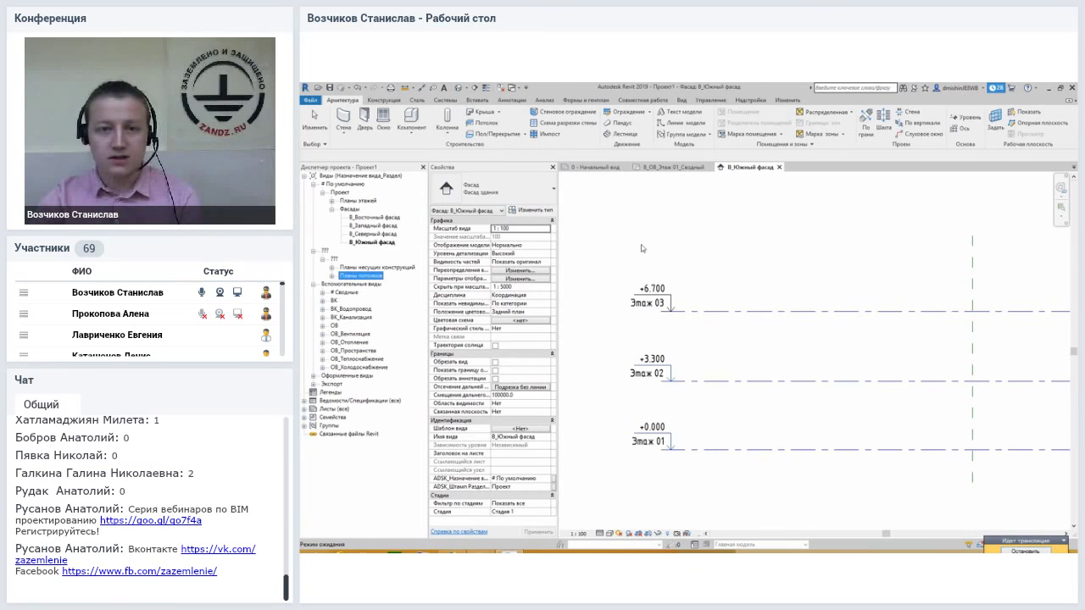
- Restart the Level tool with plan views enabled and bring up Plan View Types
middle_click_drag(680, 245, 657, 267)
left_click(967, 117)
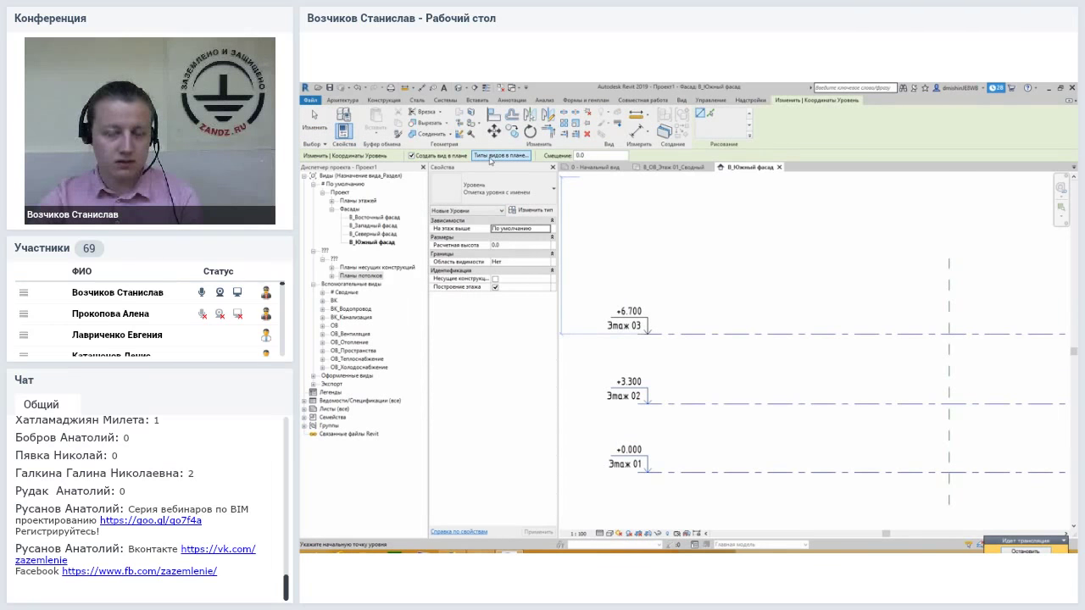
left_click(500, 156)
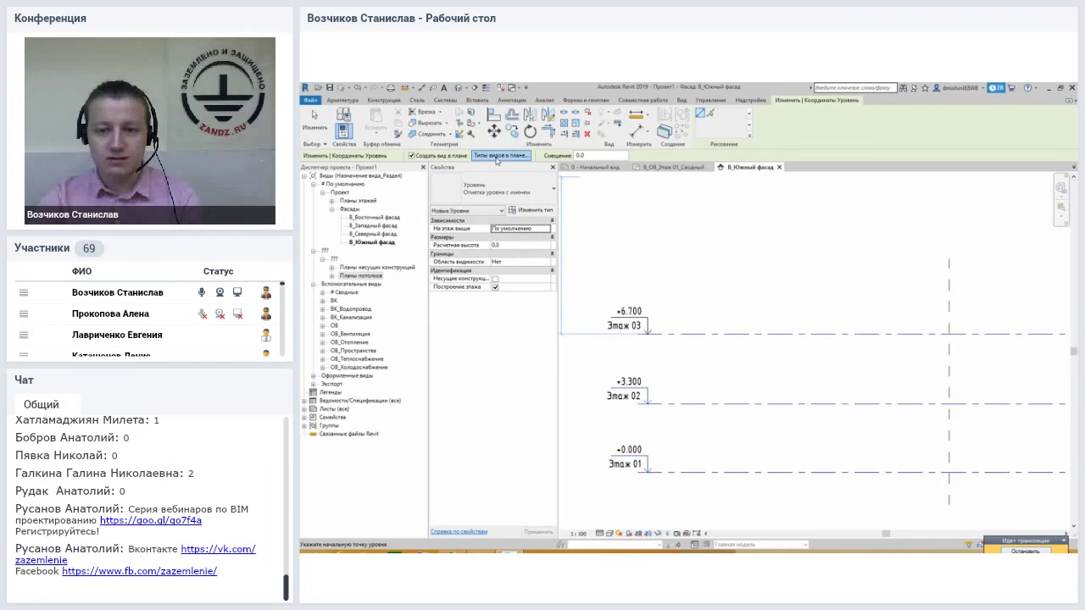
- Move the Plan View Types window aside and clear the structural and ceiling plan types
left_click_drag(672, 263, 650, 169)
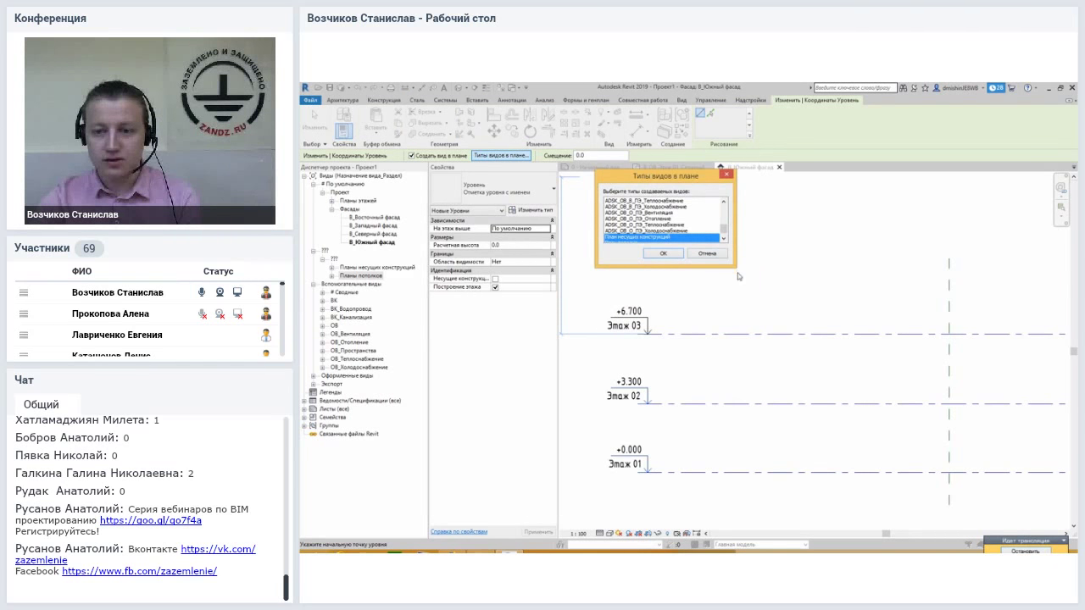
left_click_drag(676, 178, 677, 195)
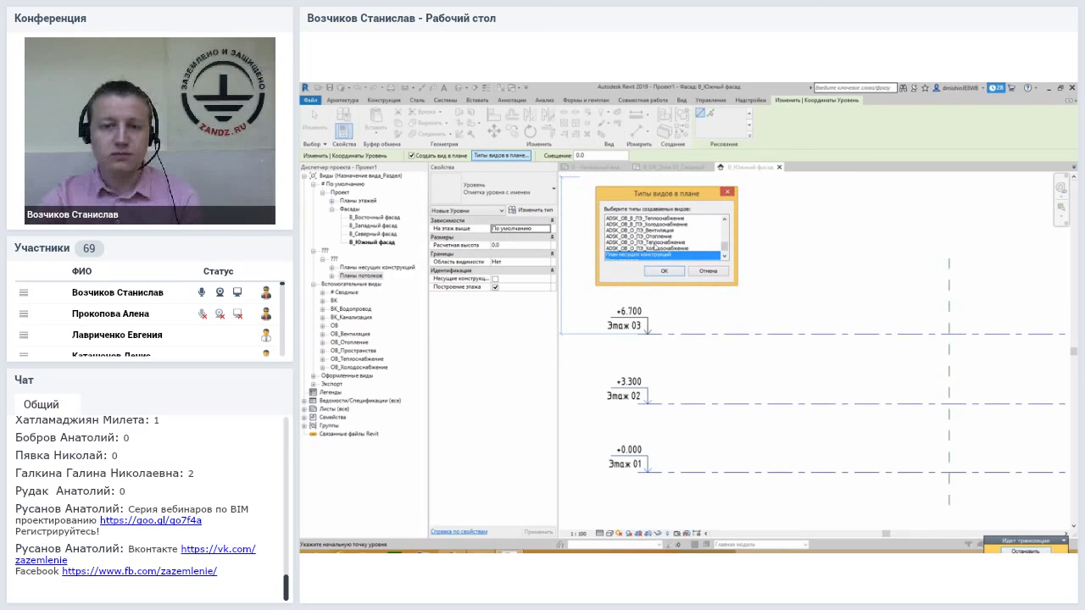
left_click(676, 256, "ctrl")
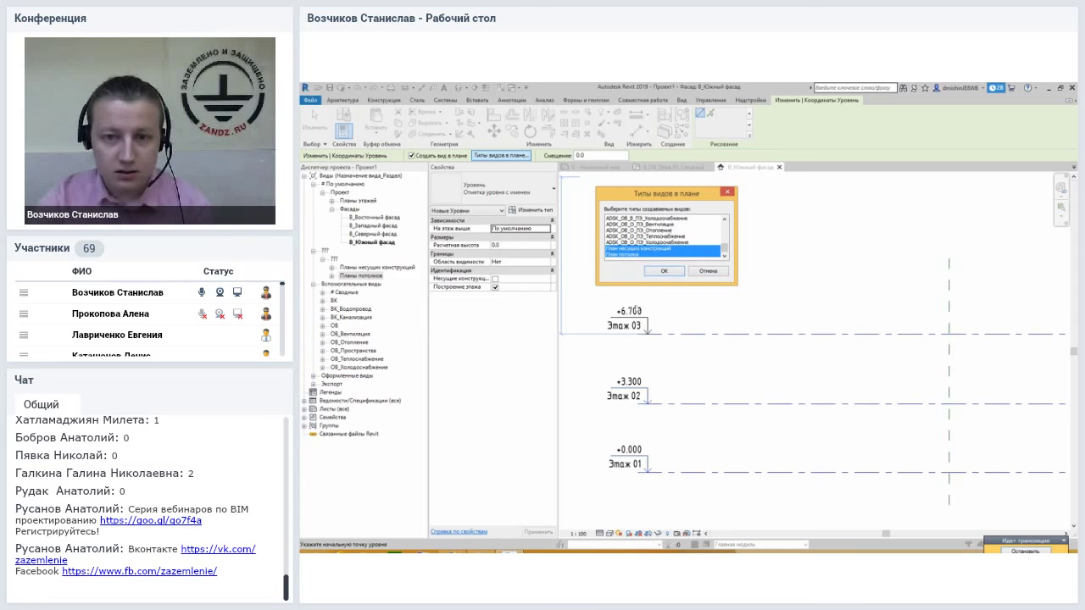
left_click(636, 254)
left_click(632, 255)
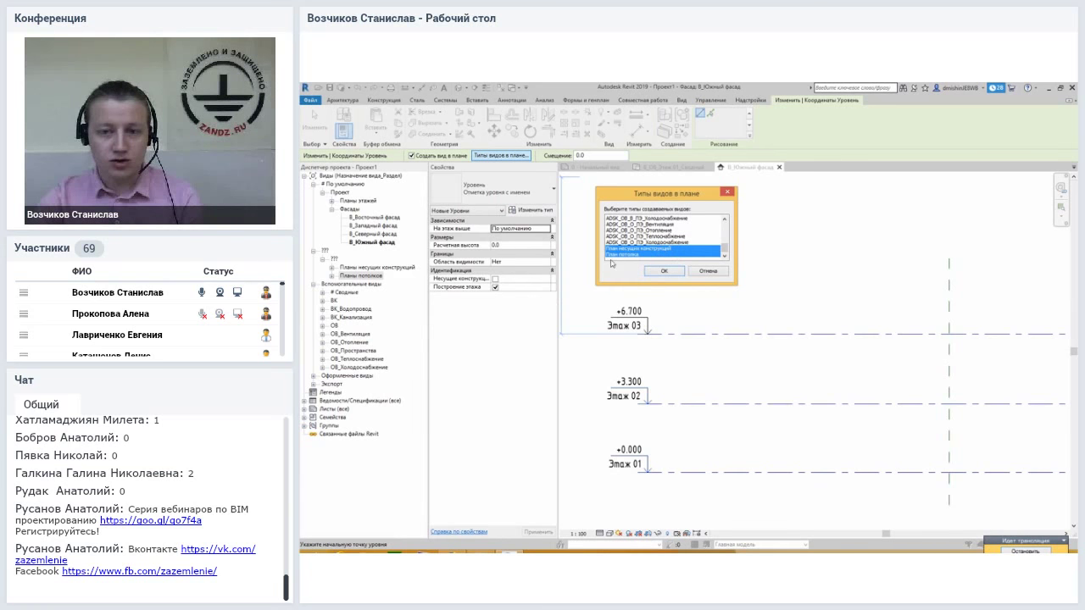
left_click(624, 256)
left_click(644, 248)
- Choose the Вентиляция, Отопление, Теплоснабжение and Холодоснабжение plan types and confirm
scroll(687, 247, "up", 2)
scroll(687, 247, "up", 2)
scroll(648, 240, "up", 2)
scroll(648, 240, "up", 2)
scroll(651, 247, "down", 1)
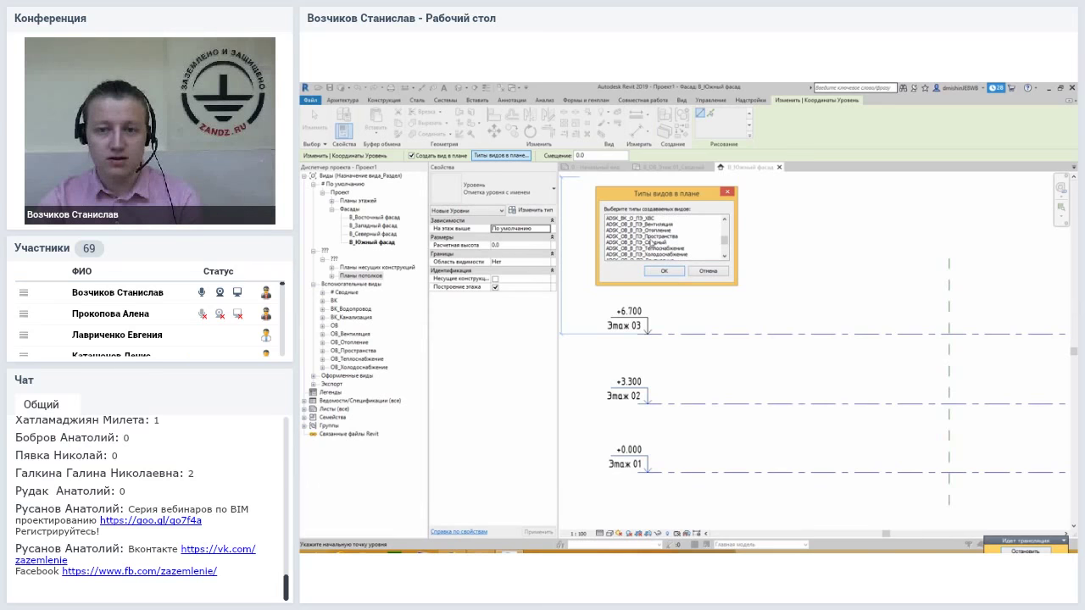
left_click(650, 224)
left_click(652, 231, "ctrl")
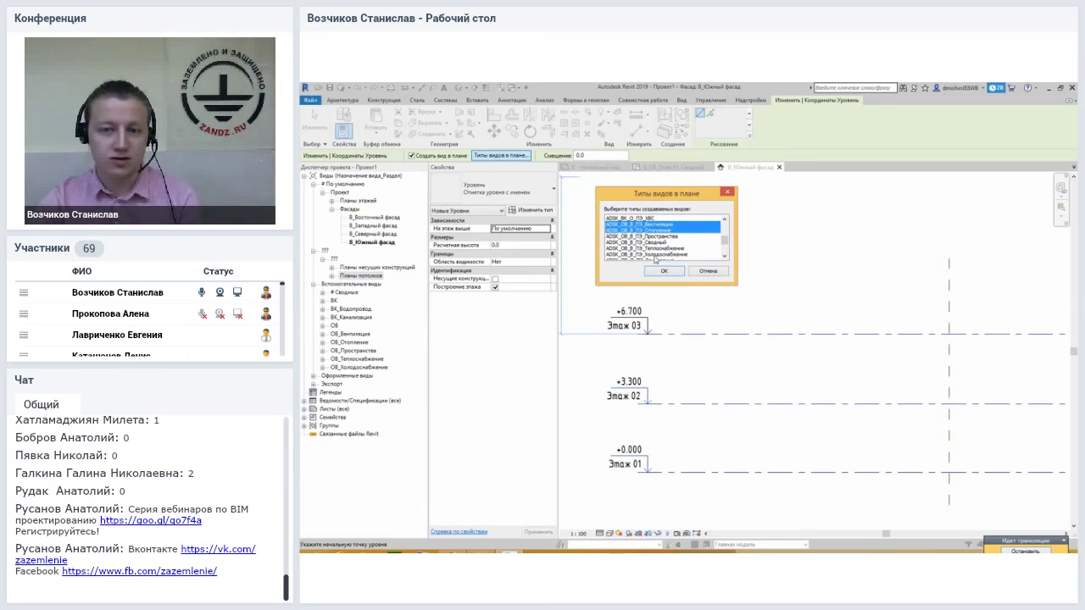
left_click(656, 248, "ctrl")
left_click(651, 253, "ctrl")
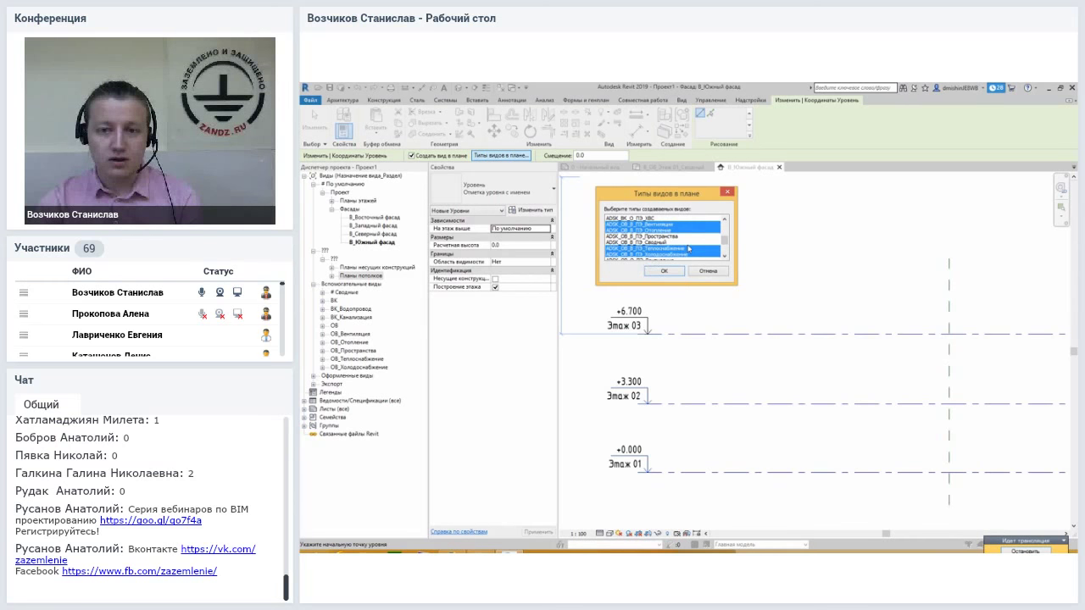
scroll(688, 249, "down", 1)
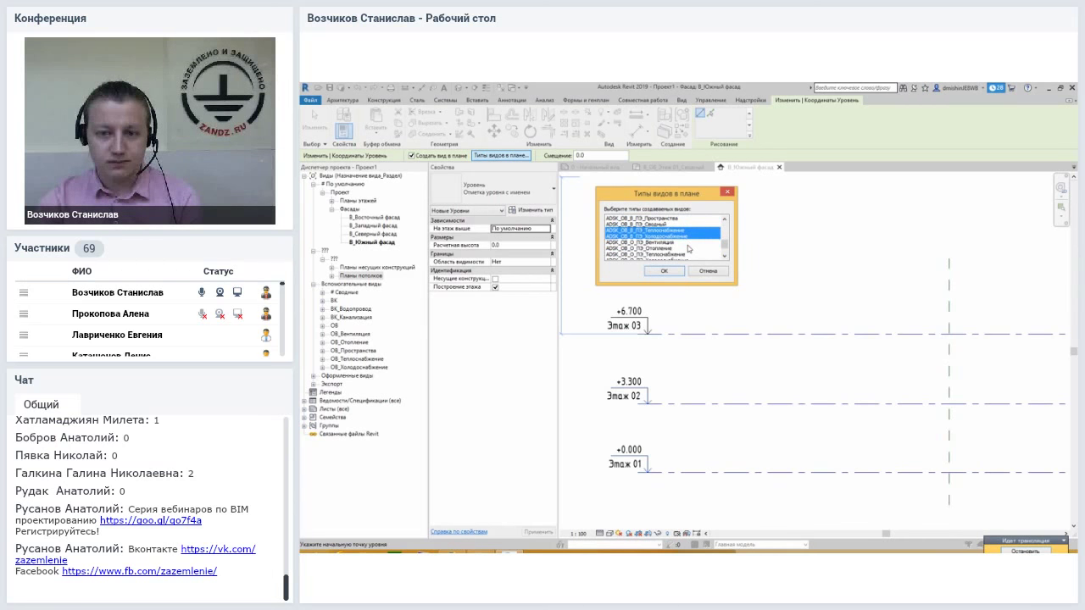
scroll(689, 248, "up", 1)
left_click(668, 271)
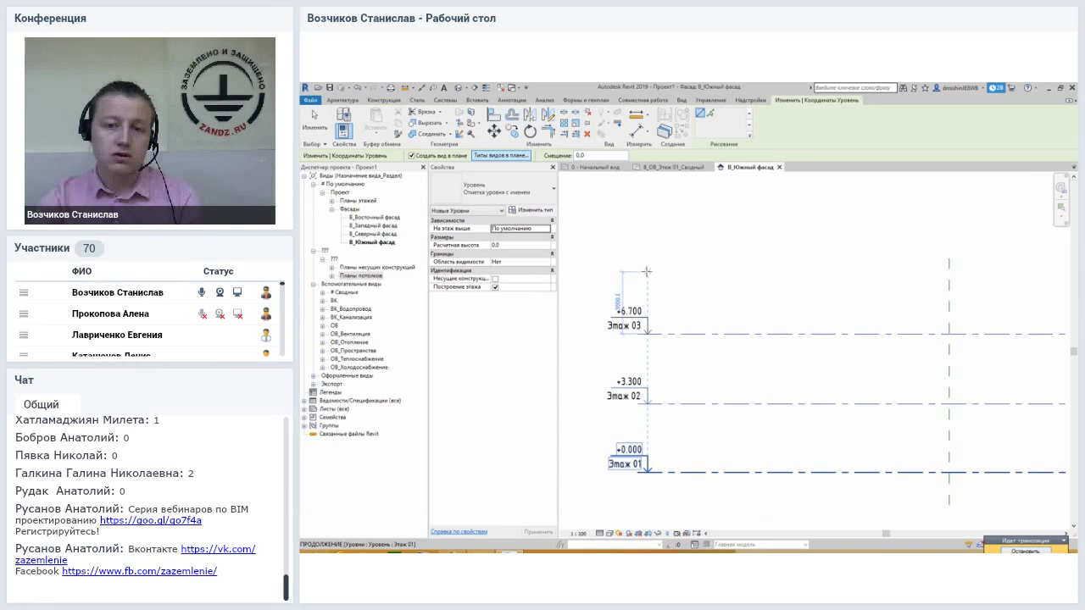
- Draw level Этаж 04 at +9.700 above Этаж 03
left_click(647, 272)
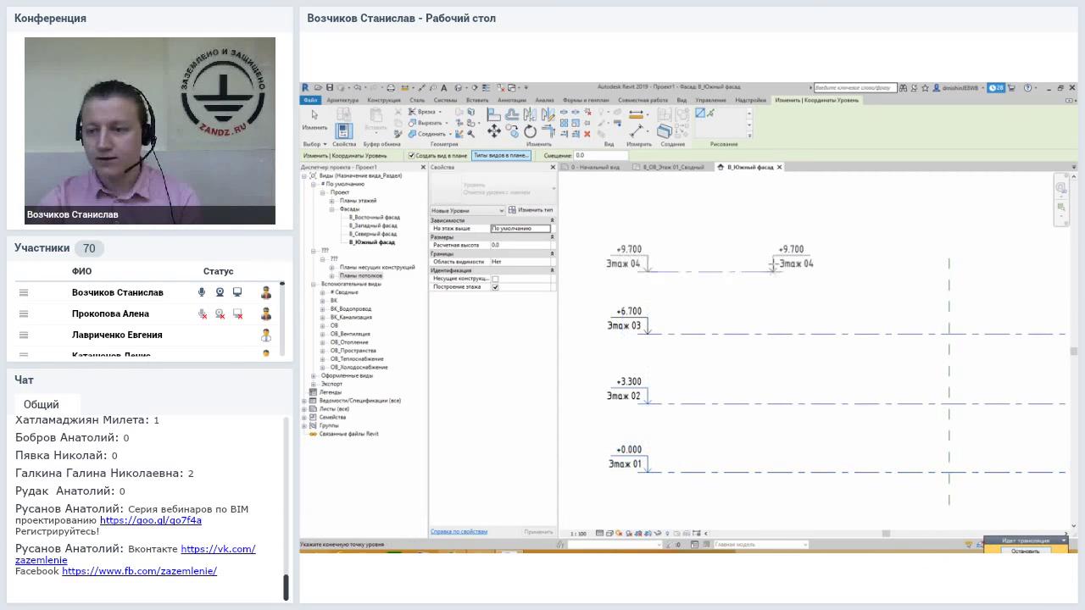
scroll(772, 263, "down", 3)
left_click(970, 268)
scroll(969, 268, "up", 3)
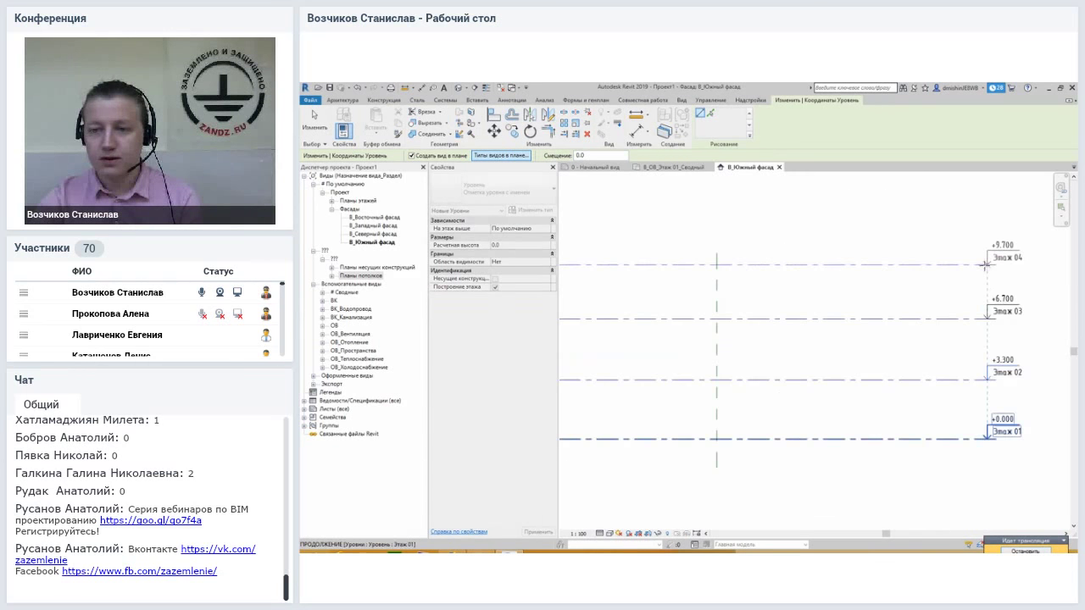
key("Escape")
- Pan along Этаж 04, click its name, then deselect the level
middle_click_drag(971, 290, 688, 282)
scroll(687, 282, "up", 1)
scroll(685, 282, "up", 1)
left_click(655, 271)
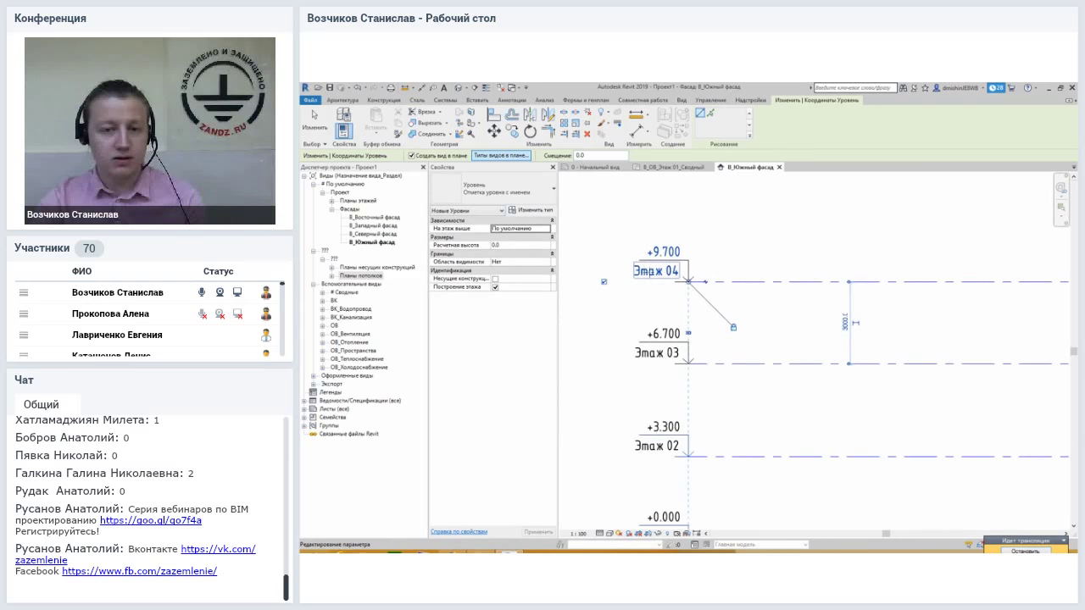
left_click(568, 276)
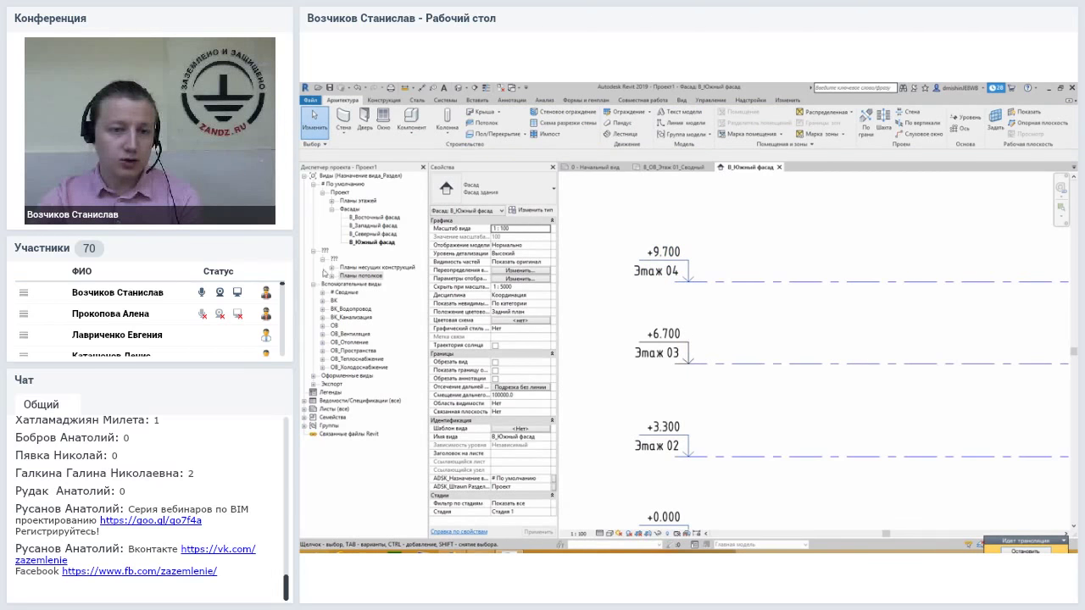
- Expand and collapse the ceiling plans branch in the Project Browser
double_click(339, 277)
left_click(332, 271)
left_click(332, 271)
left_click(331, 271)
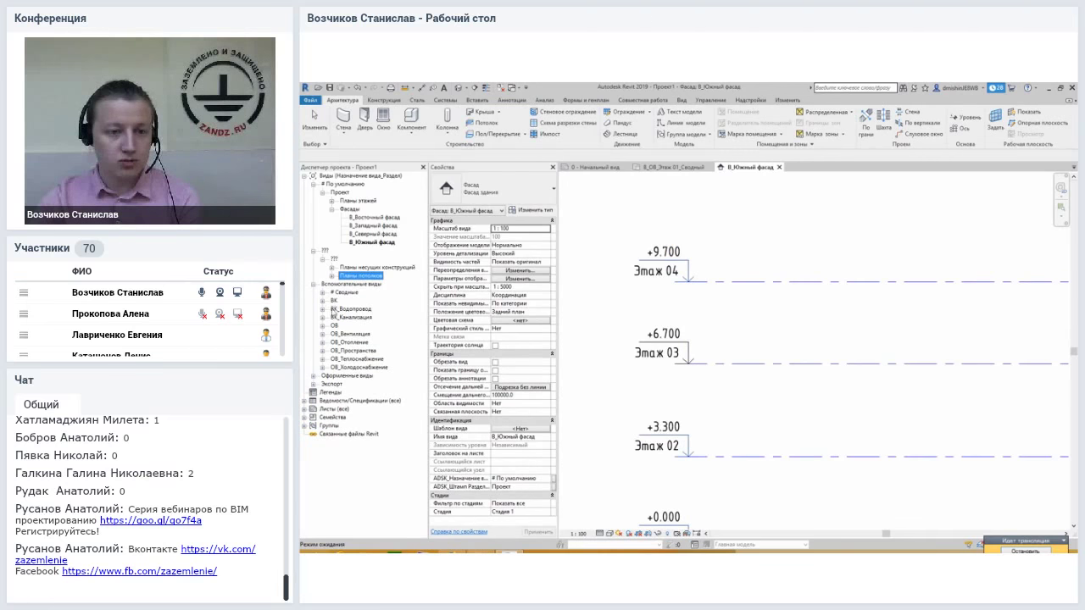
- Expand ОВ_Вентиляция and ОВ_Отопление floor plans, selecting the Этаж 04(2) and Этаж 04(1) plans
left_click(335, 334)
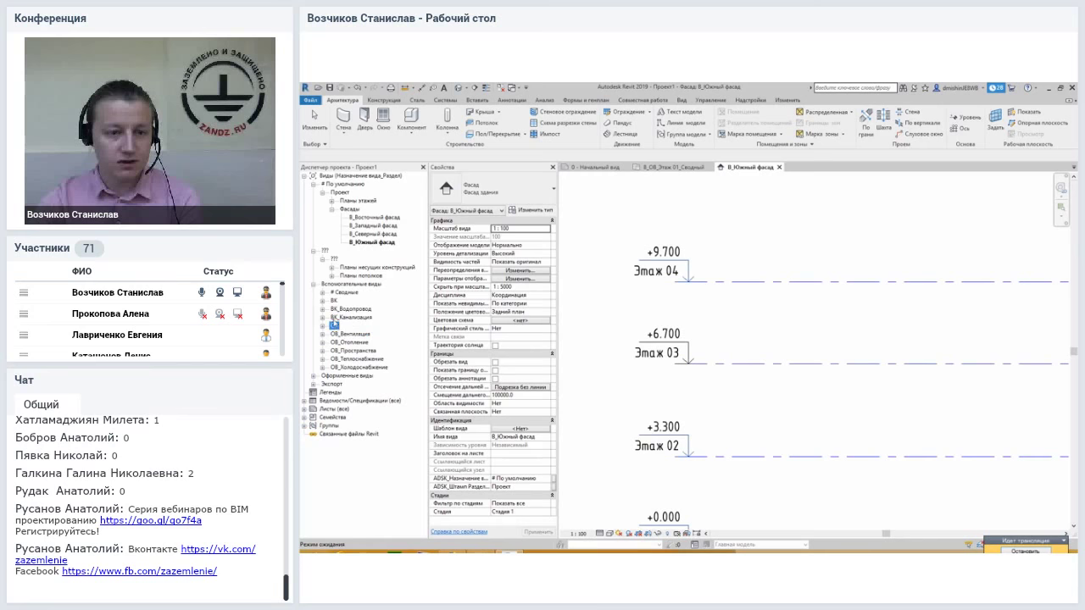
left_click(323, 336)
left_click(333, 343)
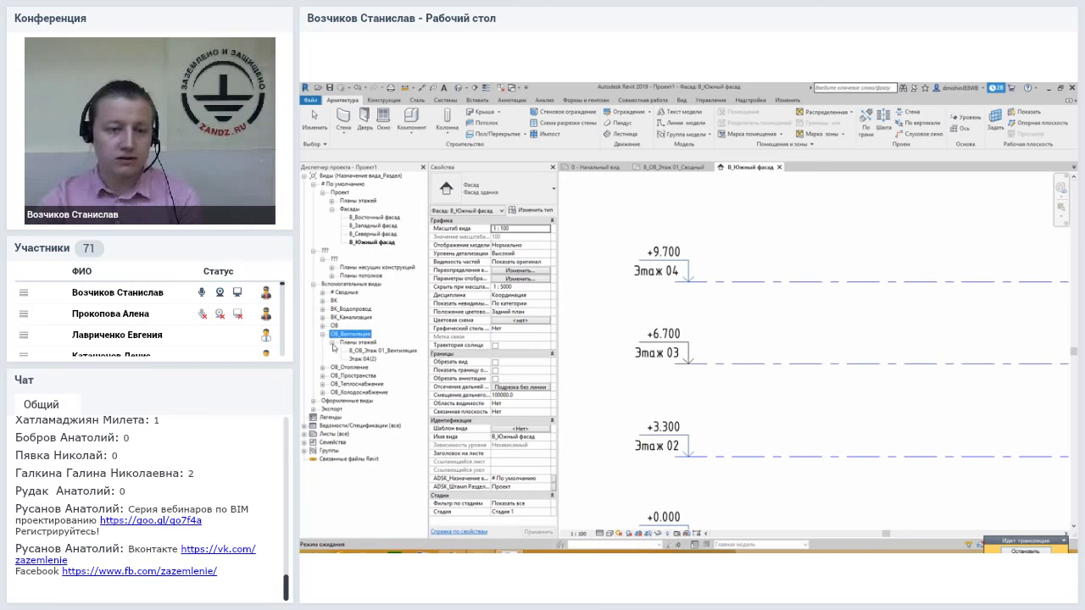
left_click(369, 359)
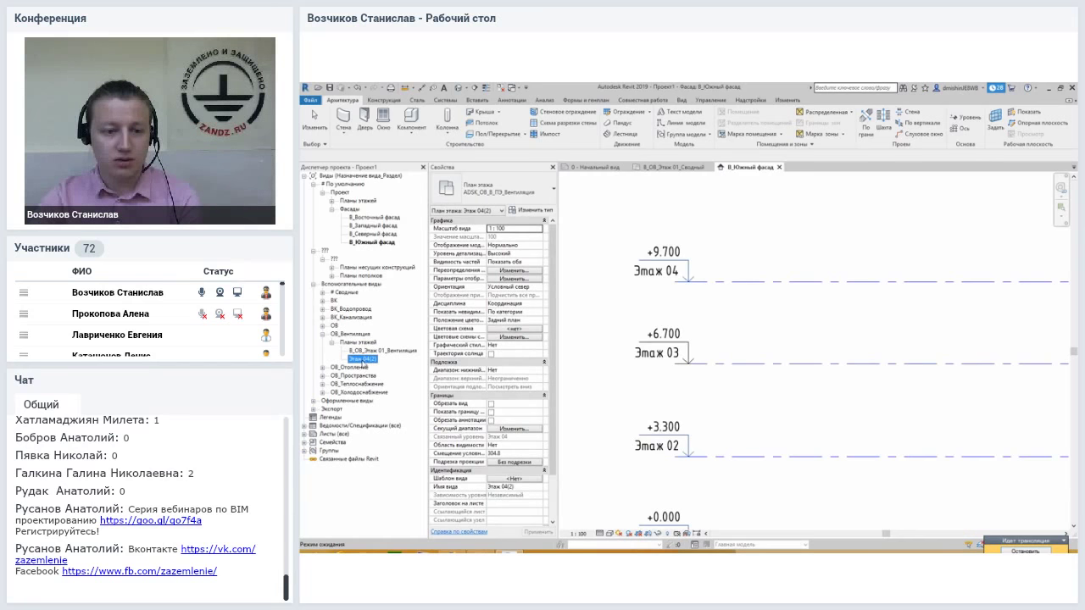
left_click(322, 368)
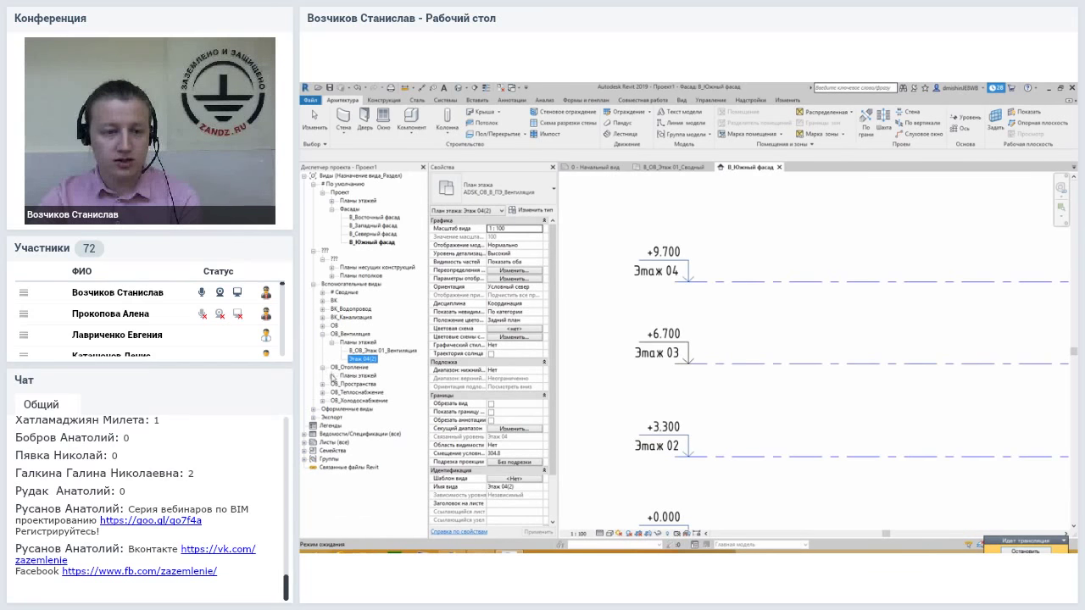
left_click(333, 376)
left_click(357, 393)
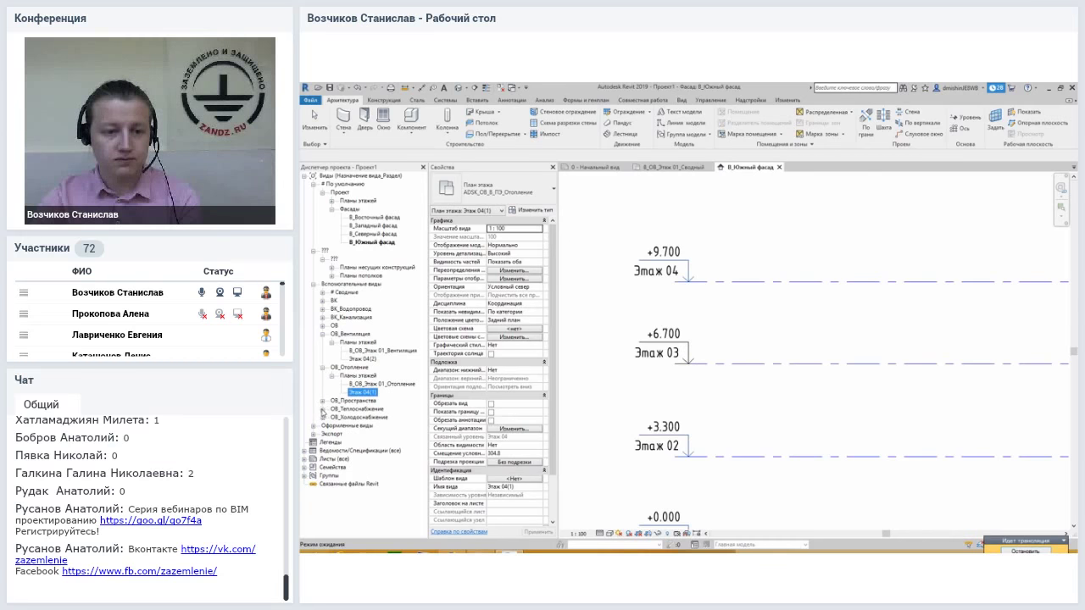
- Open the ОВ_Теплоснабжение floor plans, then collapse all three ОВ groups
left_click(322, 409)
left_click(348, 418)
left_click(332, 418)
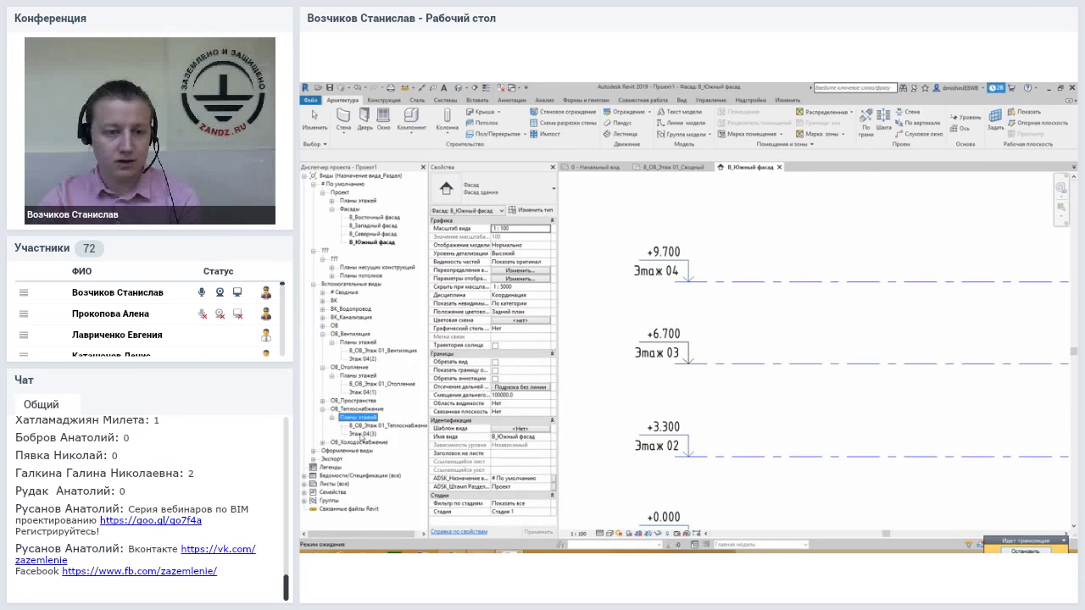
left_click(322, 410)
left_click(322, 368)
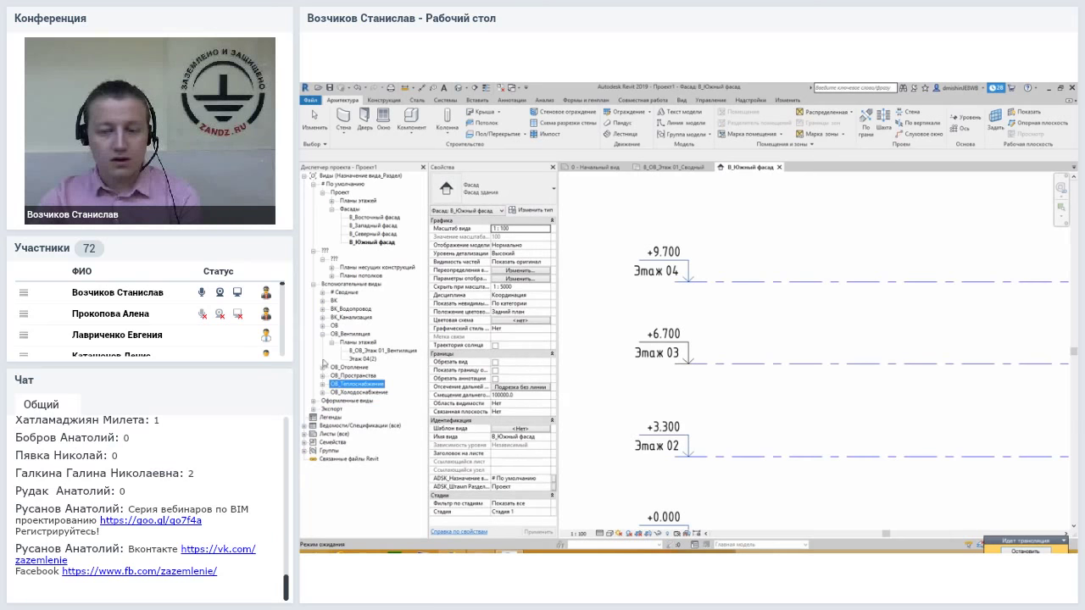
left_click(323, 334)
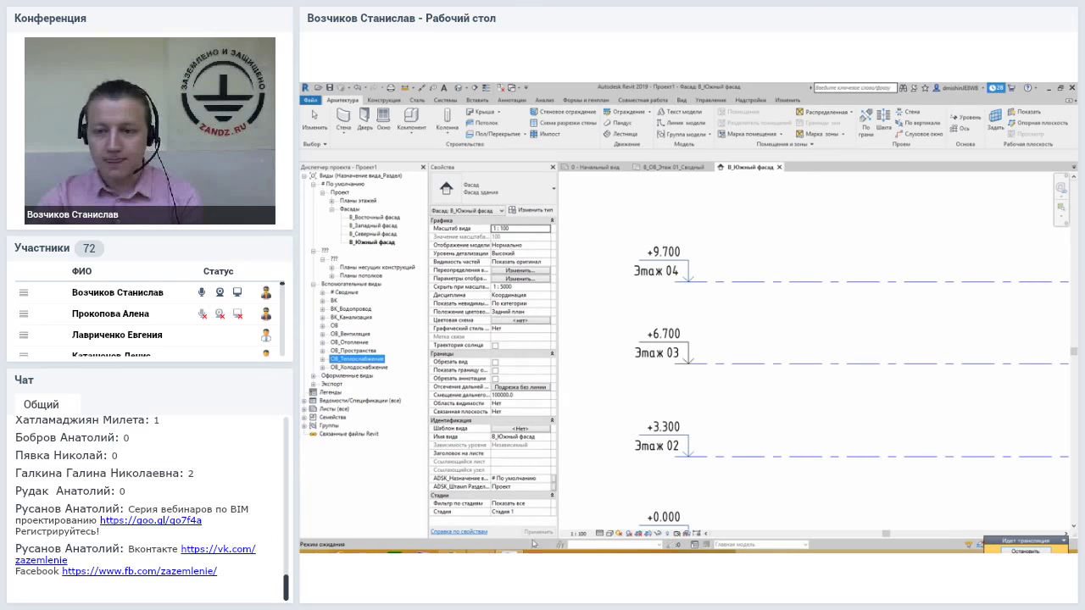
- Bring all four levels into view and select, then deselect, level Этаж 04
scroll(715, 314, "down", 3)
mouse_move(763, 318)
middle_mouse_down()
mouse_move(715, 313)
mouse_move(762, 318)
middle_mouse_up()
left_click(669, 288)
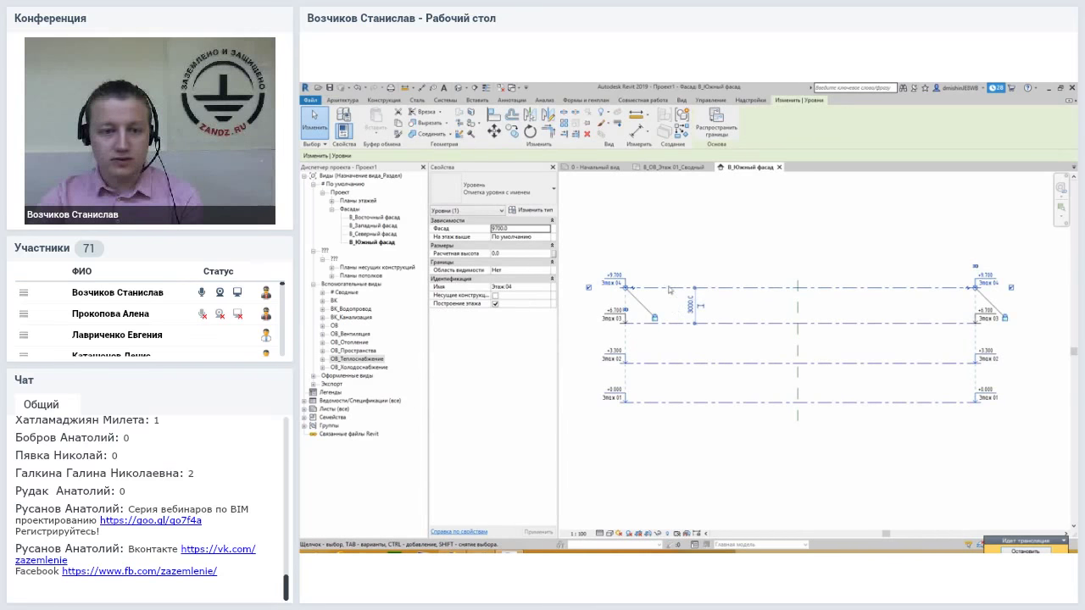
left_click(581, 302)
scroll(579, 303, "up", 3)
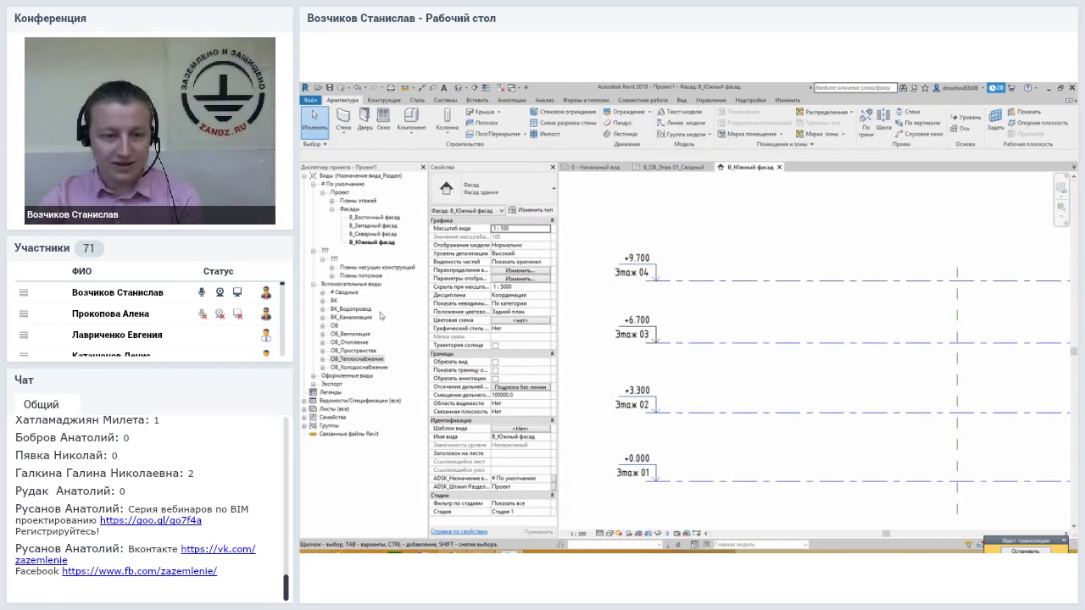
- Compare the Этаж 04(3) and Этаж 04(4) plans and start renaming Этаж 04(3)
left_click(322, 362)
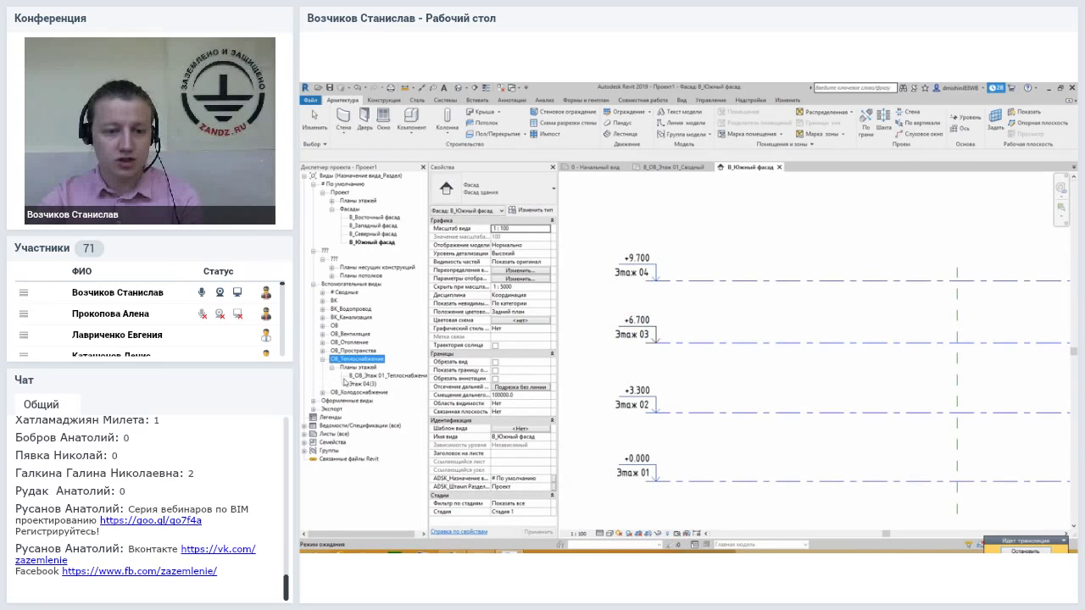
left_click(357, 384)
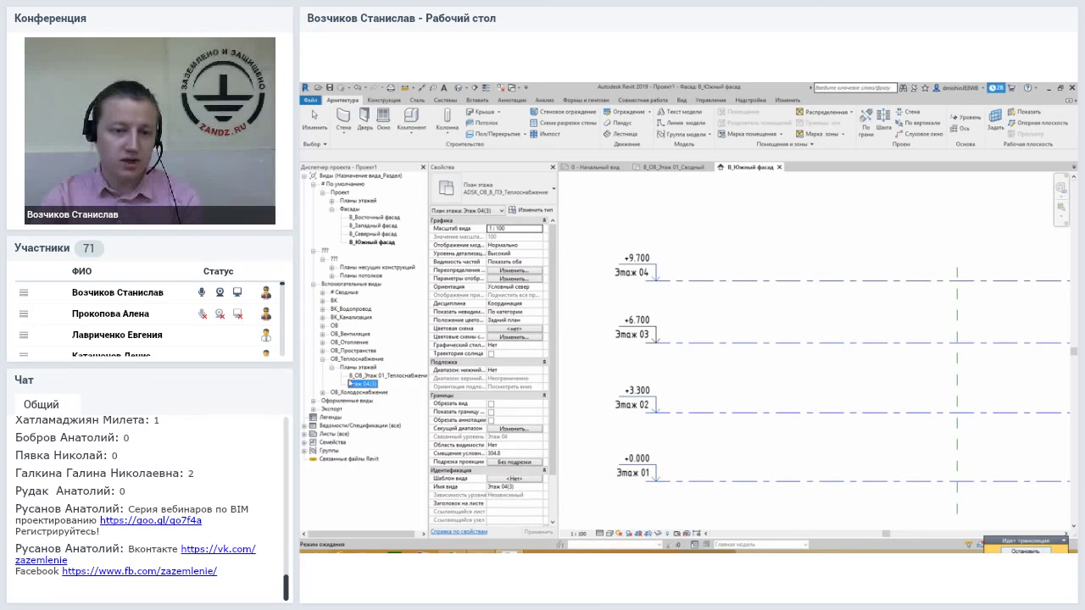
left_click(365, 384)
left_click(381, 384)
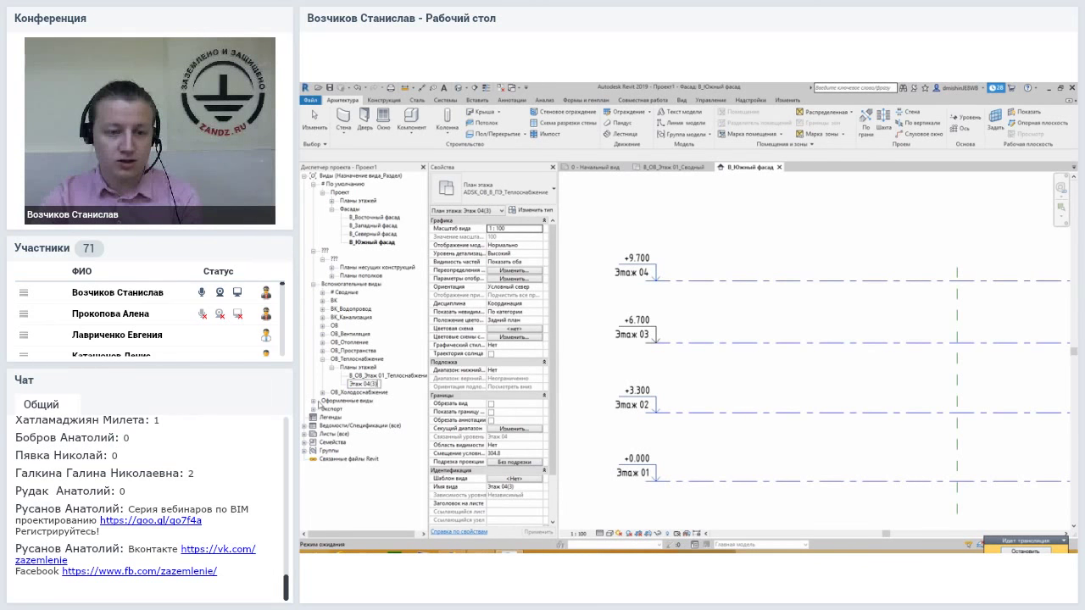
left_click(322, 392)
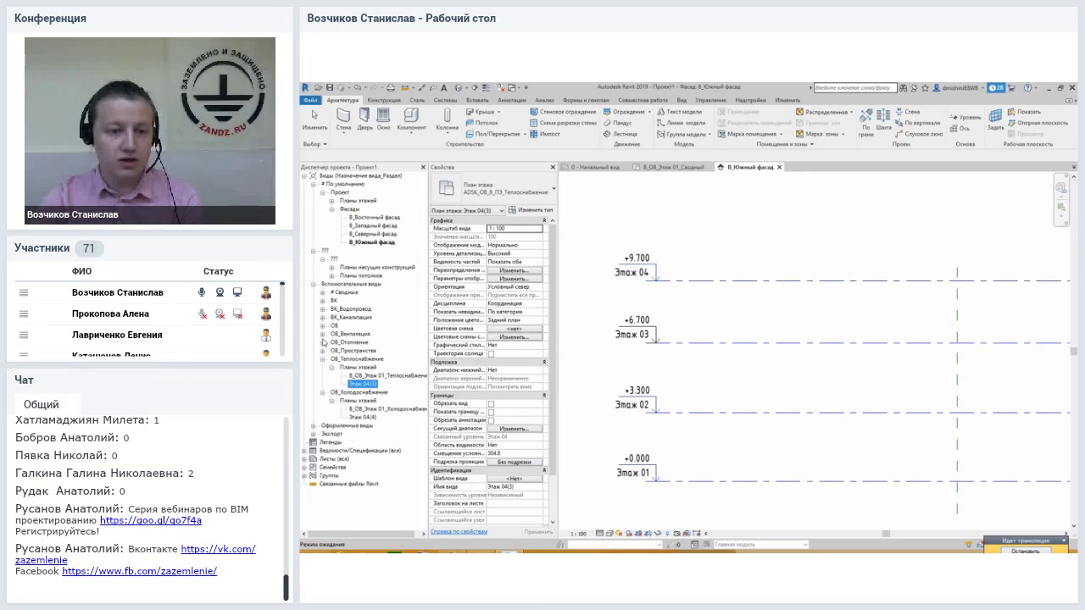
left_click(363, 419)
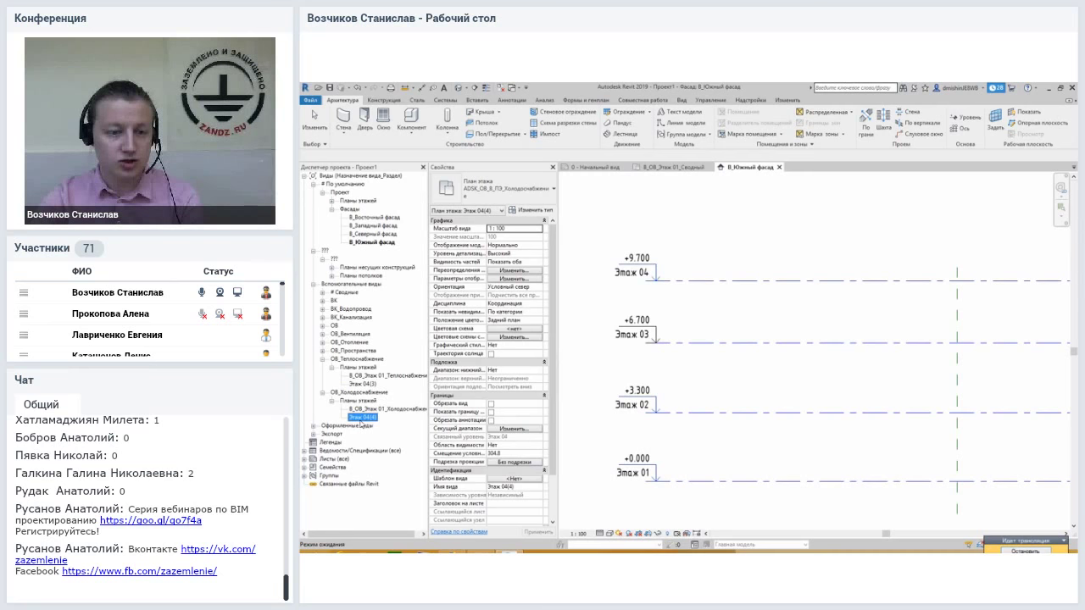
left_click(370, 386)
left_click(374, 386)
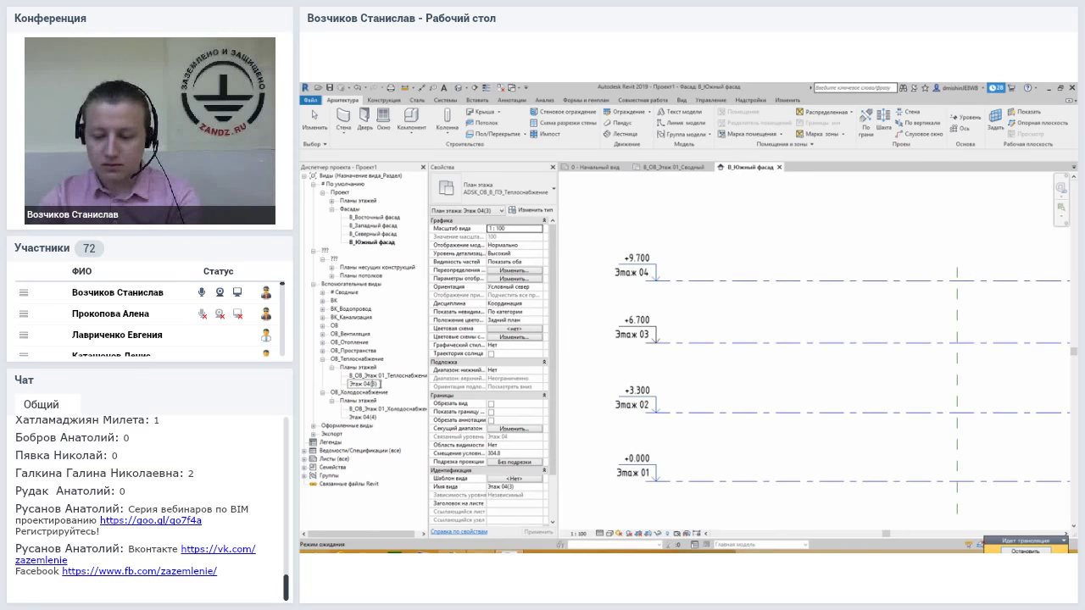
- Try renaming Этаж 04(3) to Этаж 04(4), dismiss the duplicate-name error, and collapse the ОВ lists
double_click(378, 385)
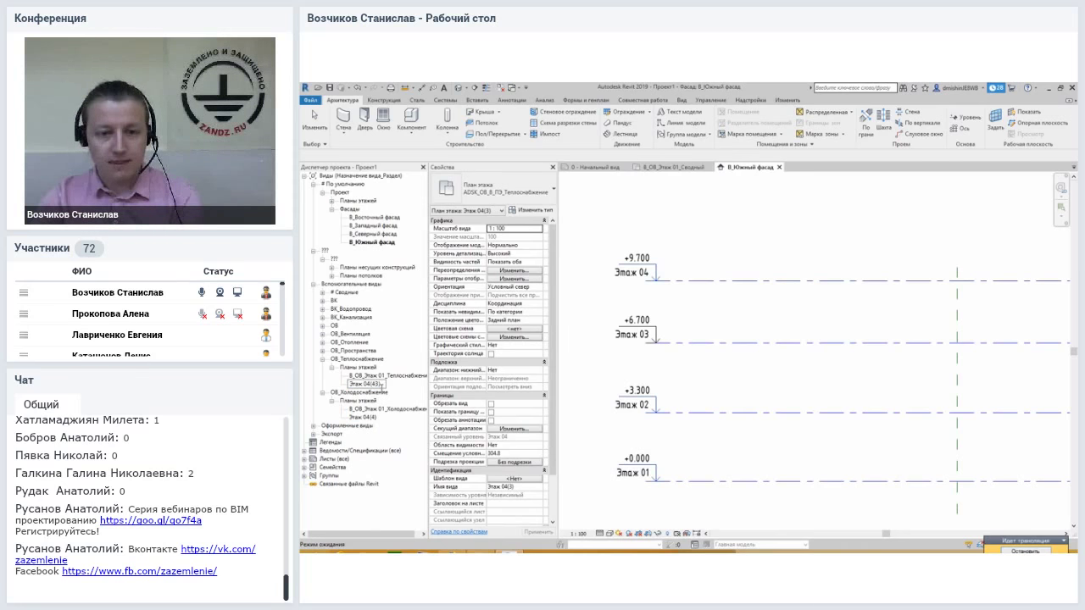
key("Return")
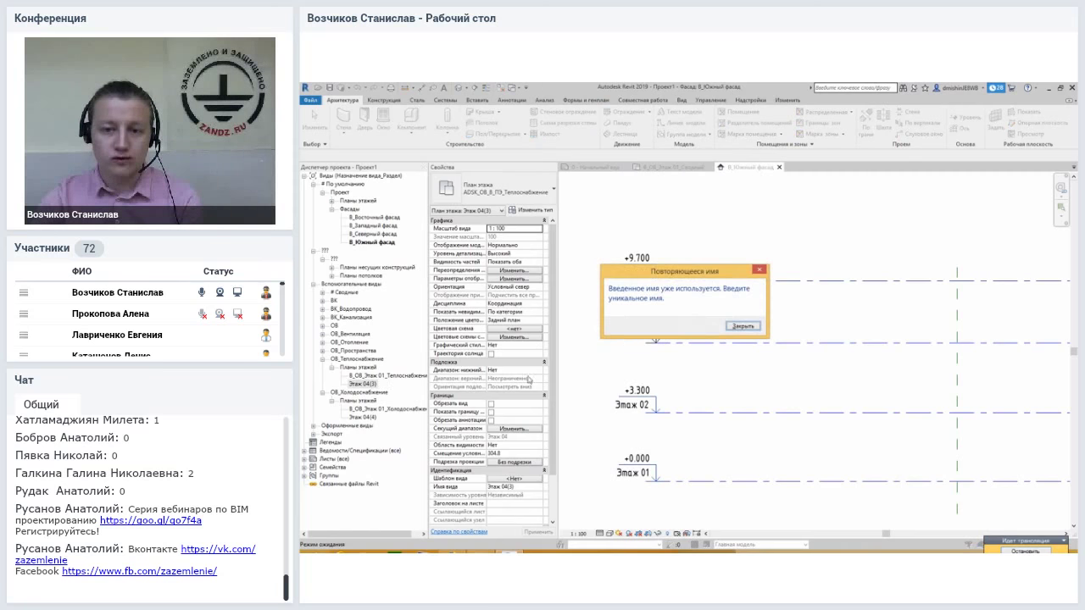
left_click_drag(651, 279, 645, 259)
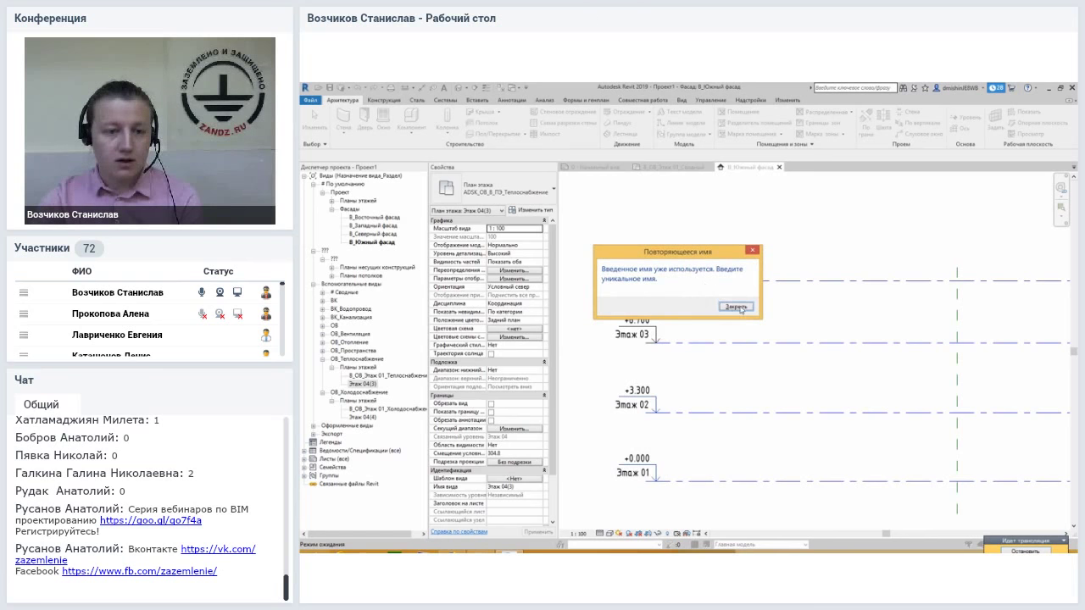
left_click(737, 307)
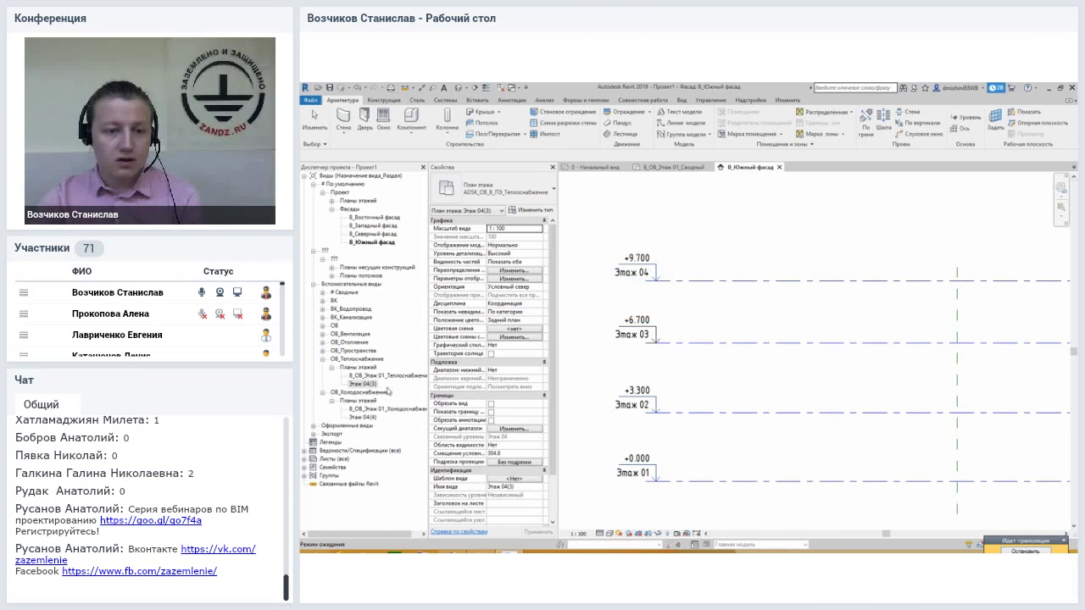
left_click(331, 371)
left_click(322, 376)
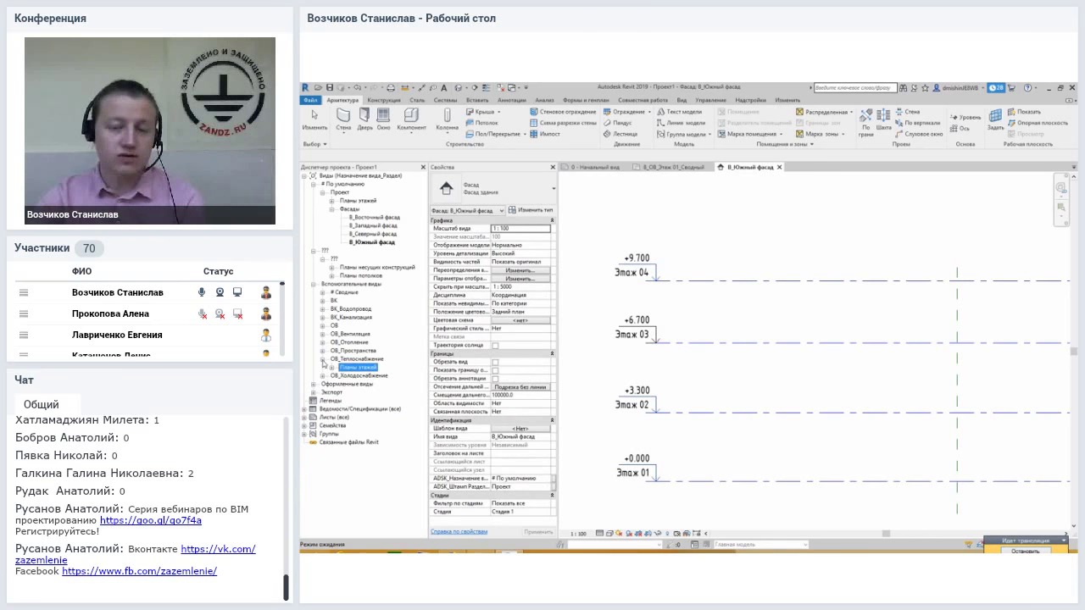
- Collapse ОВ_Теплоснабжение and expand Планы потолков to select the Этаж 02 ceiling plan
left_click(322, 360)
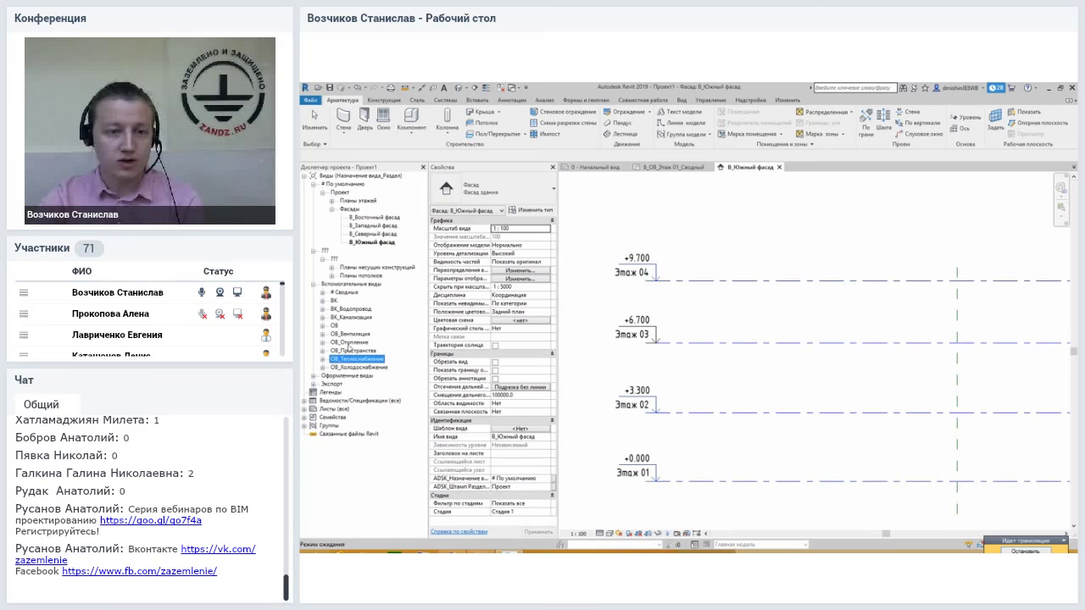
left_click(347, 278)
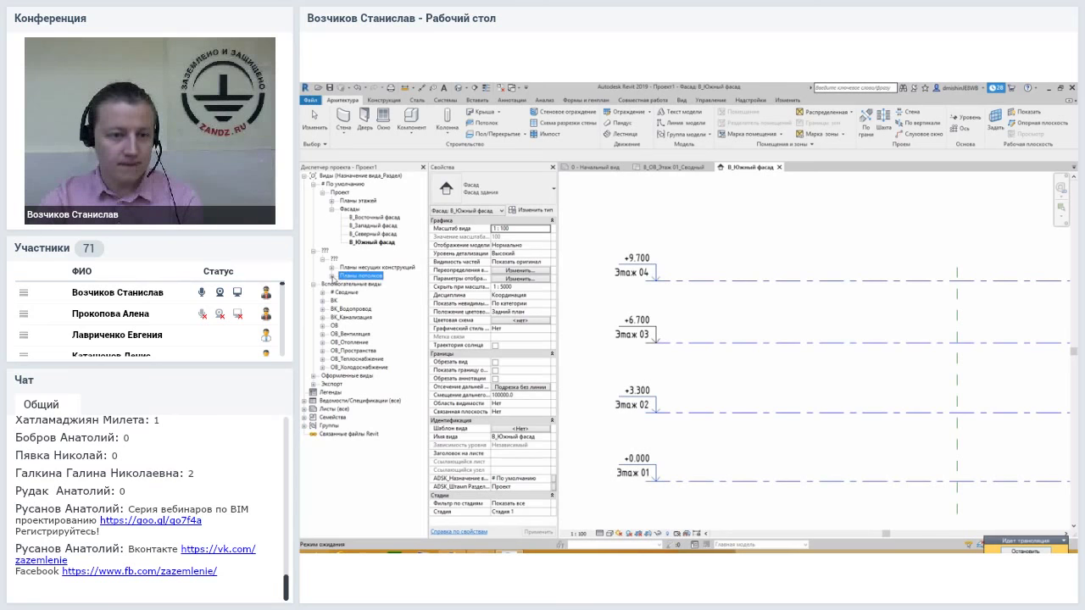
left_click(333, 276)
left_click(354, 284)
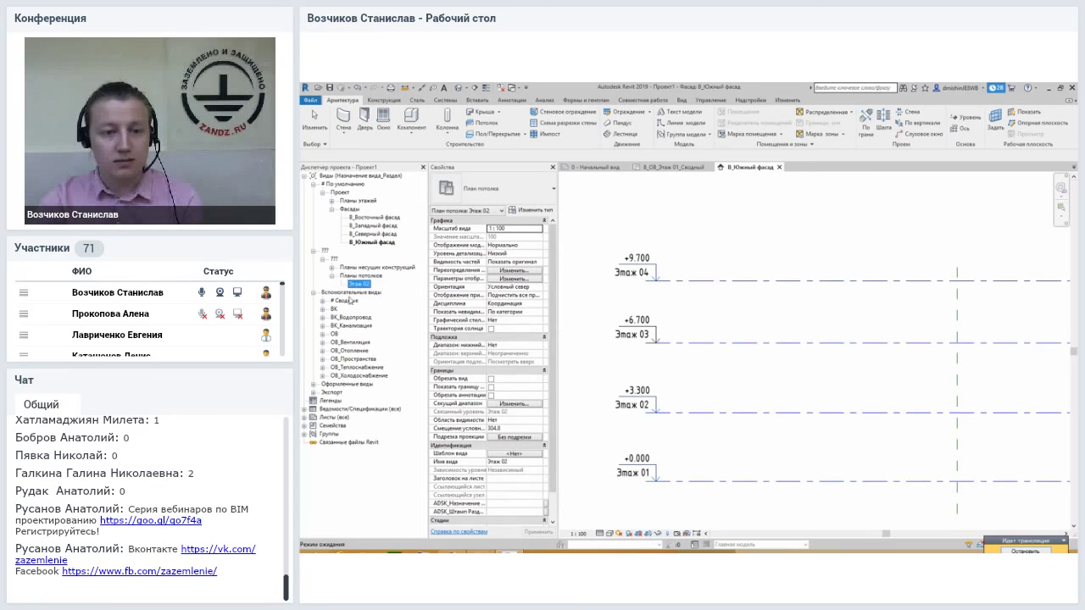
- Expand and collapse the ОВ group, then click back on the south elevation
left_click(322, 335)
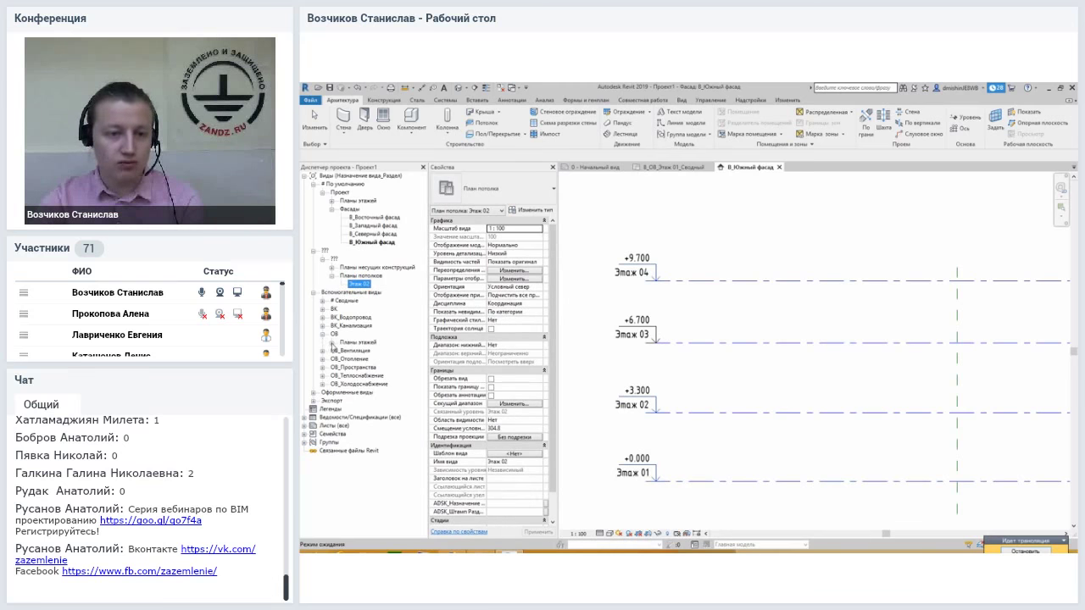
left_click(331, 342)
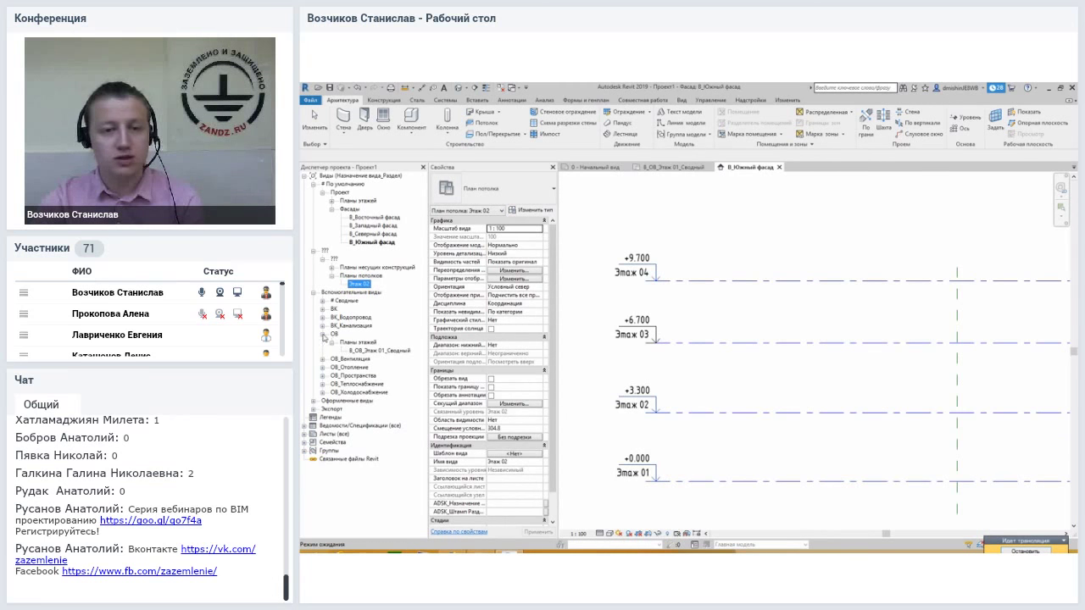
left_click(323, 335)
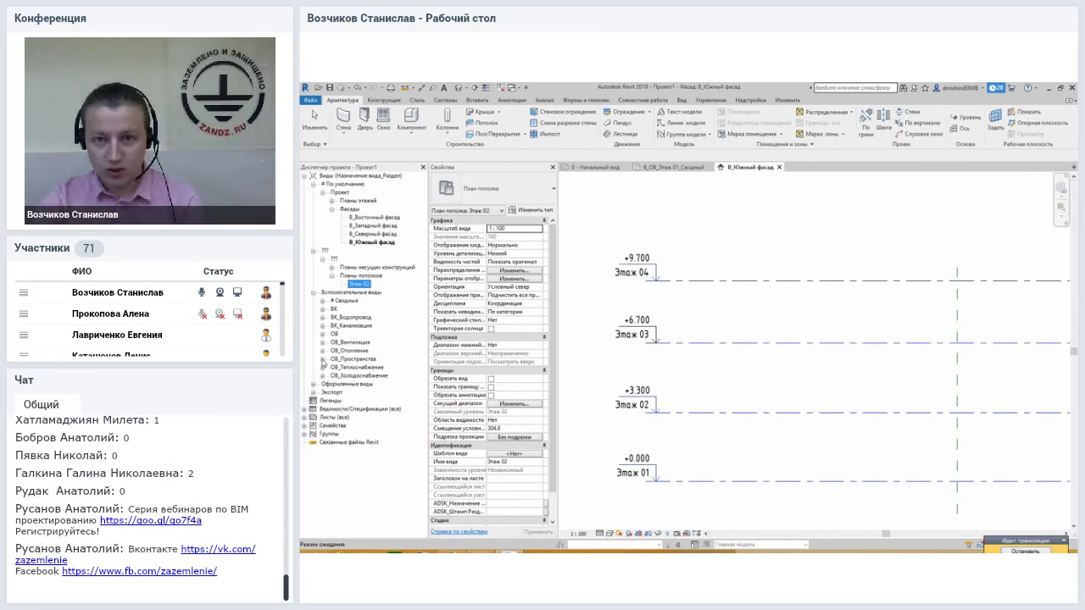
left_click(686, 229)
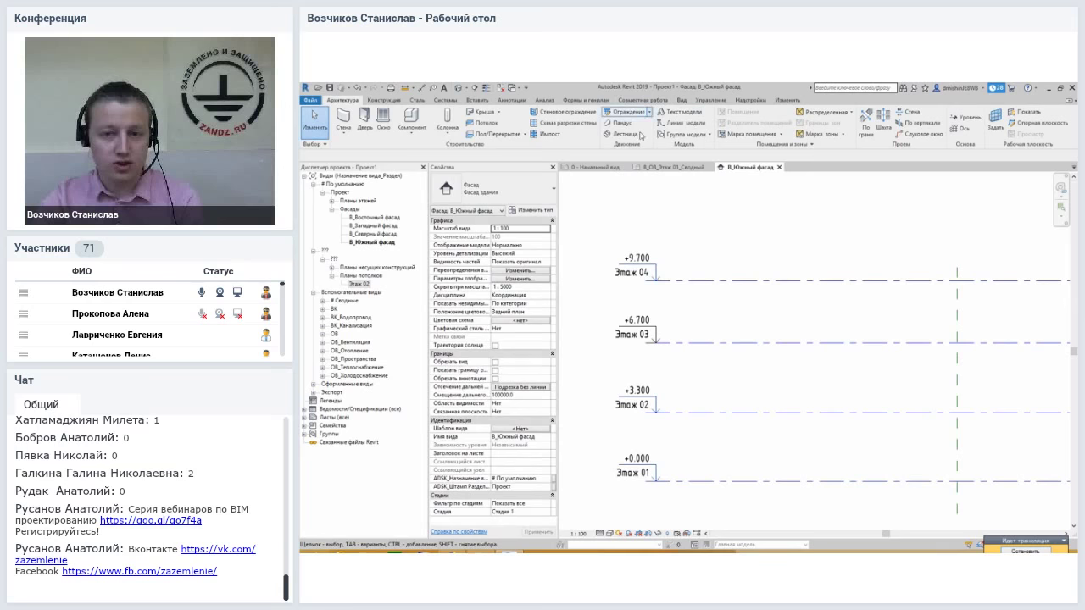
scroll(721, 300, "down", 1)
scroll(720, 300, "down", 3)
scroll(721, 300, "up", 1)
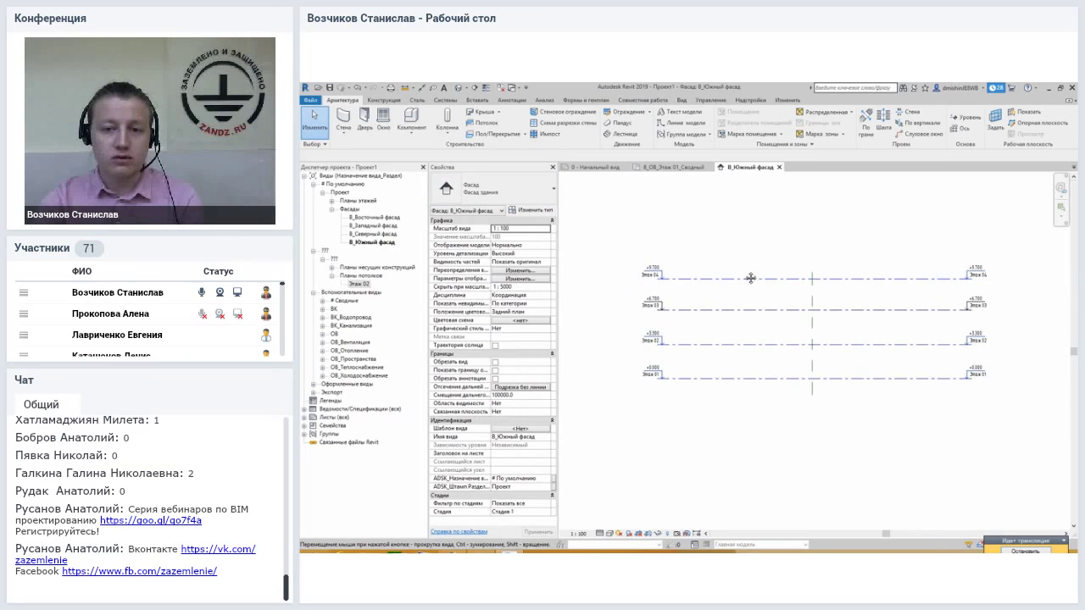
middle_click_drag(748, 279, 702, 307)
scroll(646, 331, "up", 2)
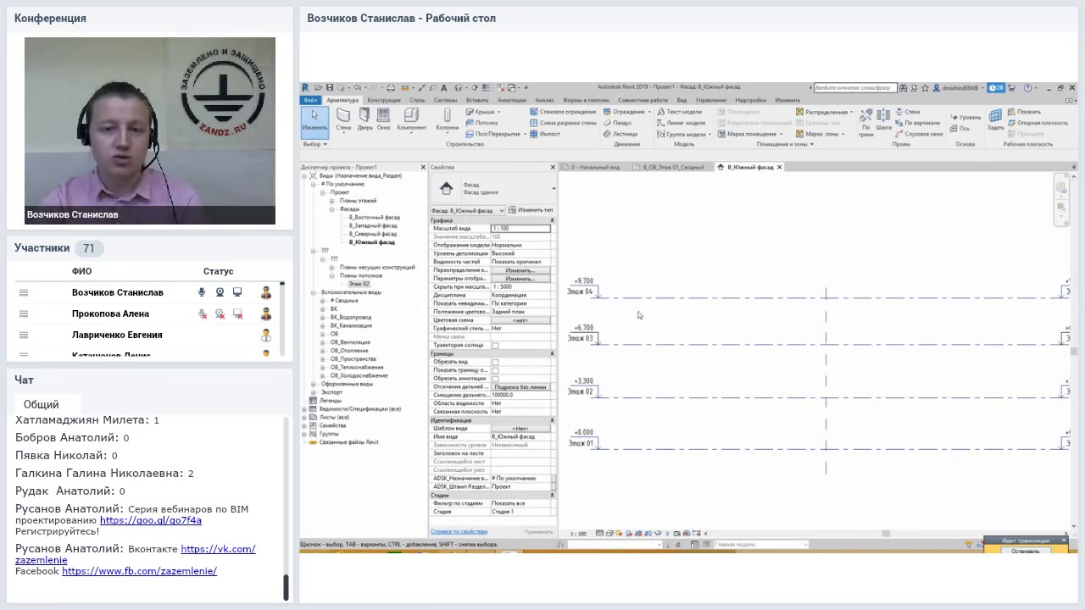
left_click(637, 301)
middle_click_drag(606, 306, 644, 309)
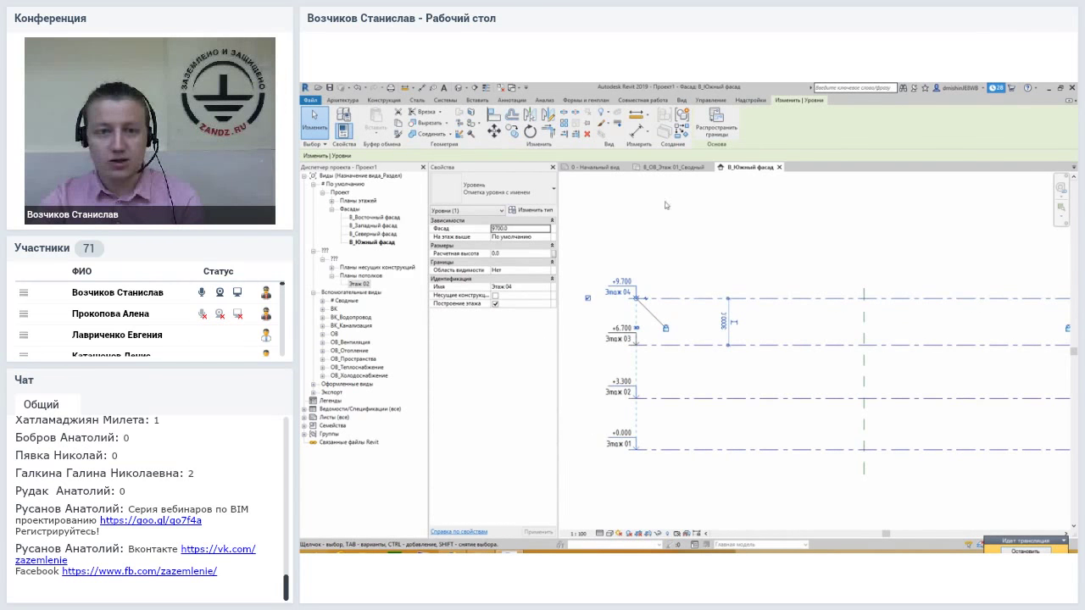
left_click(336, 102)
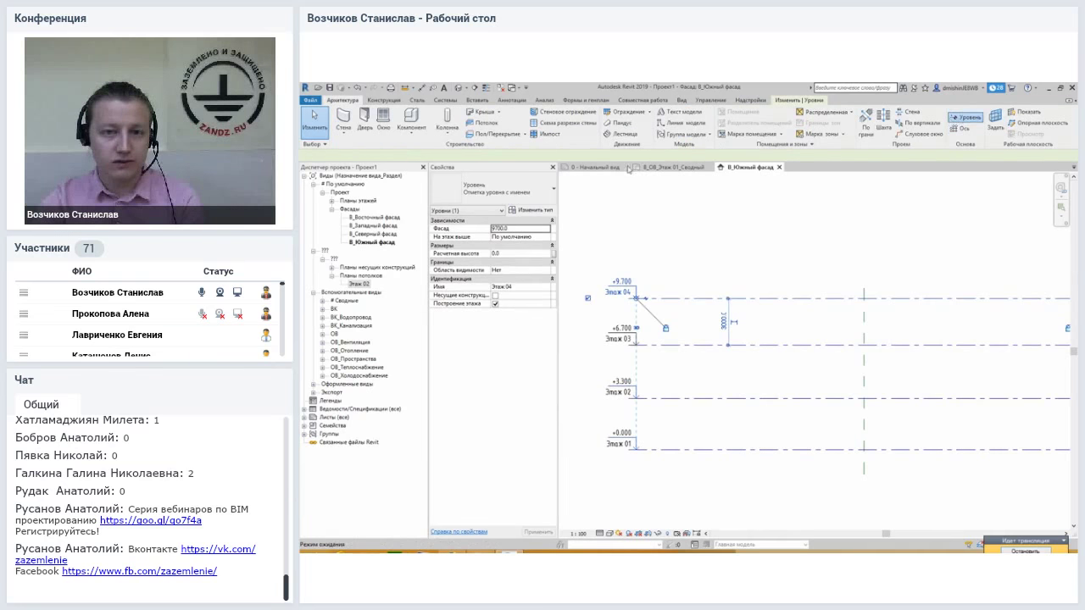
left_click(958, 115)
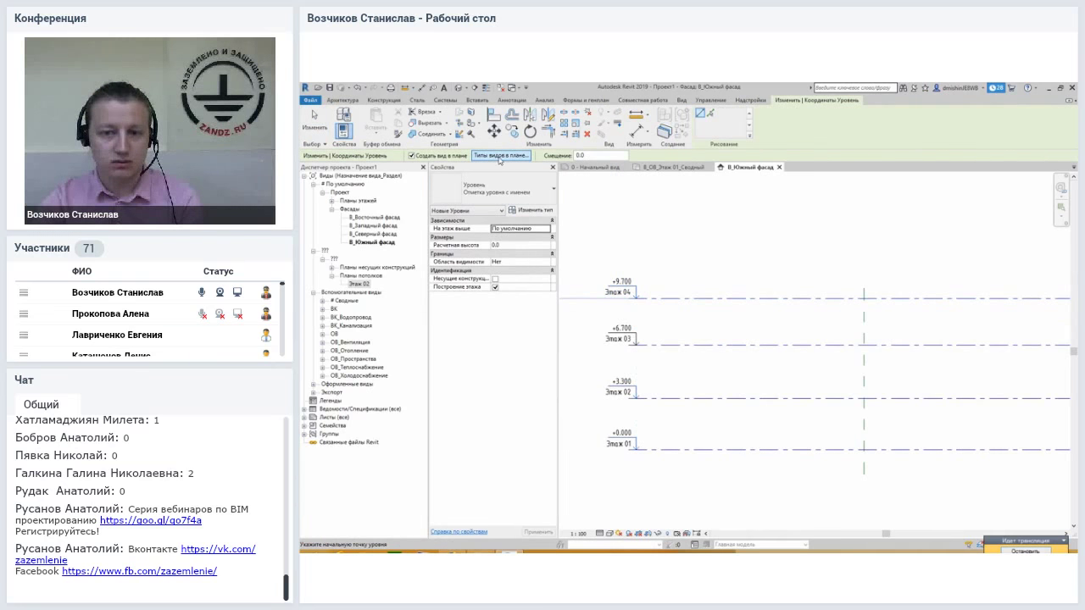
left_click(500, 157)
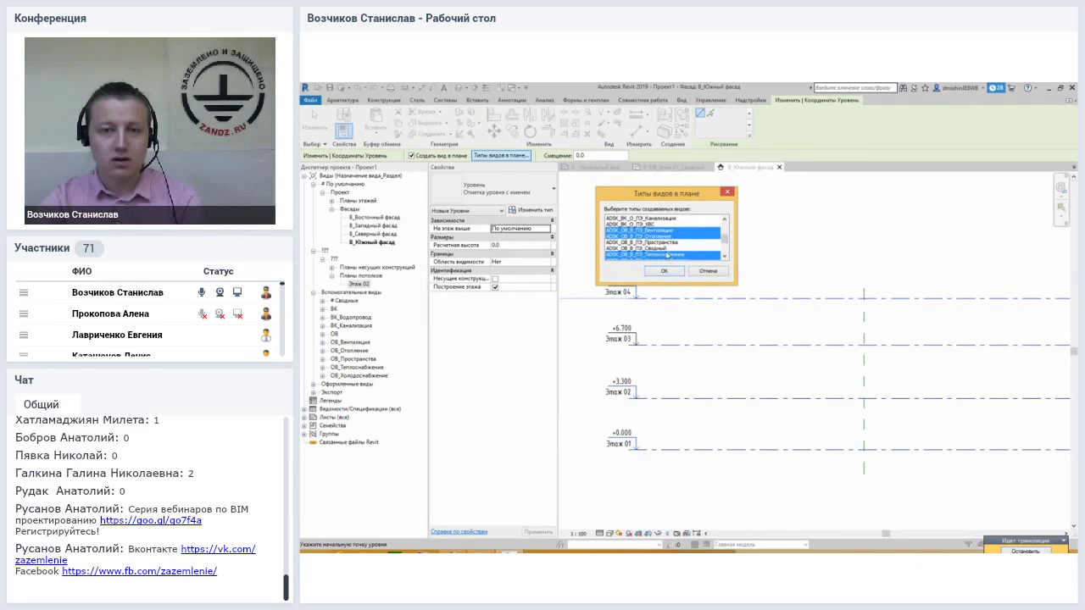
left_click(712, 271)
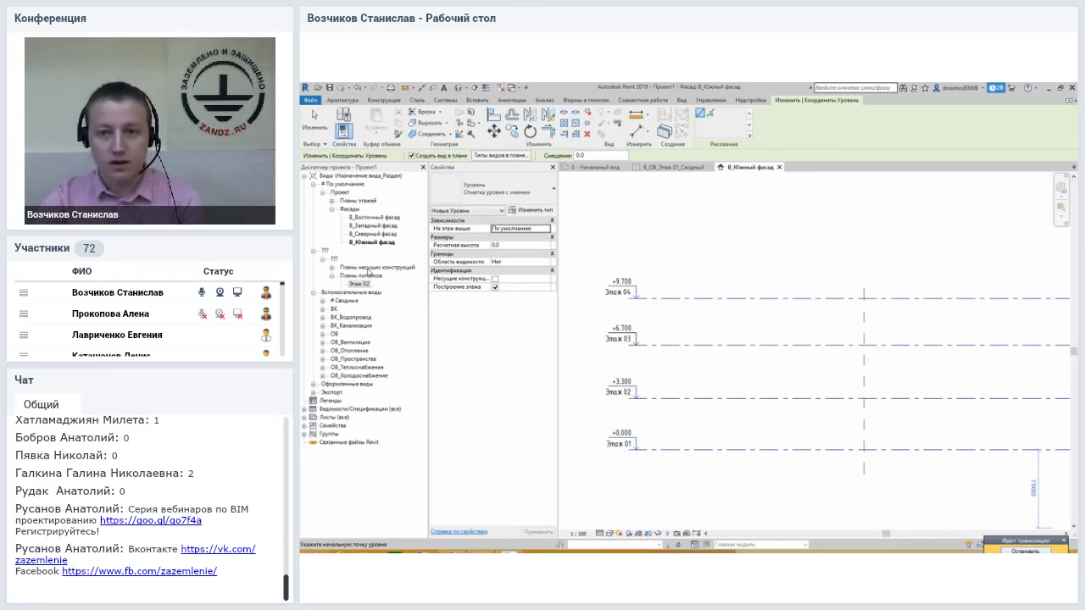
right_click(661, 224)
left_click(679, 229)
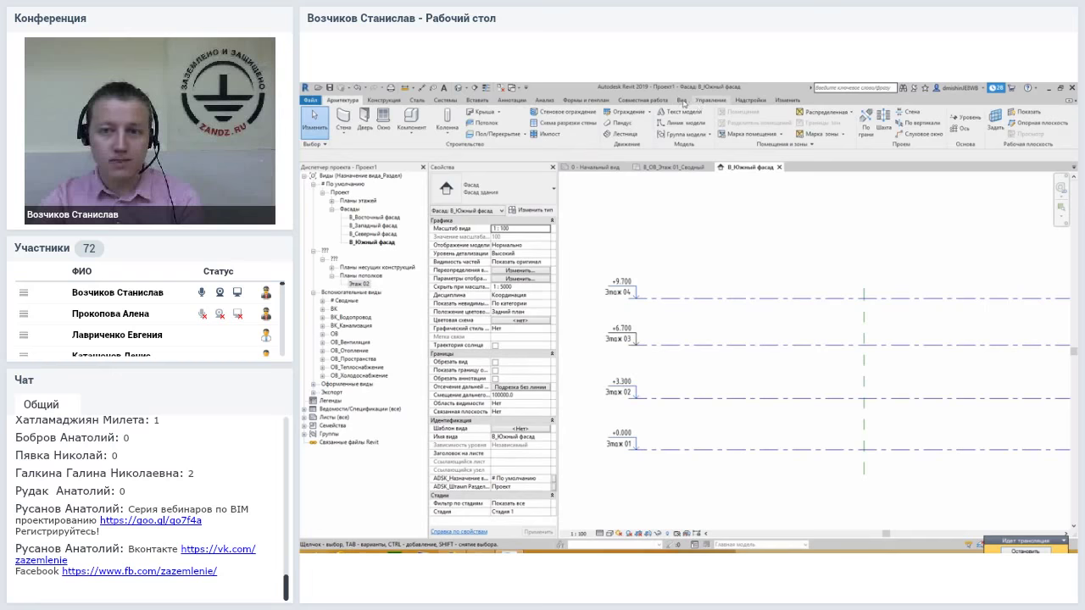
- From the View tab, drop down Plan Views to list floor, ceiling, structural and area plans
left_click(699, 103)
left_click(683, 103)
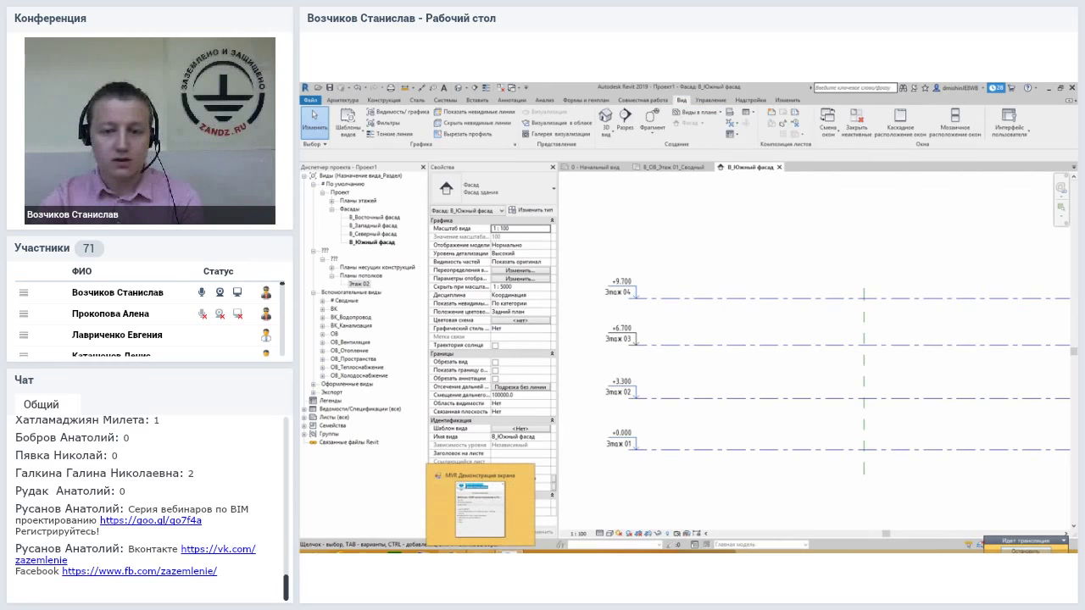
left_click(480, 504)
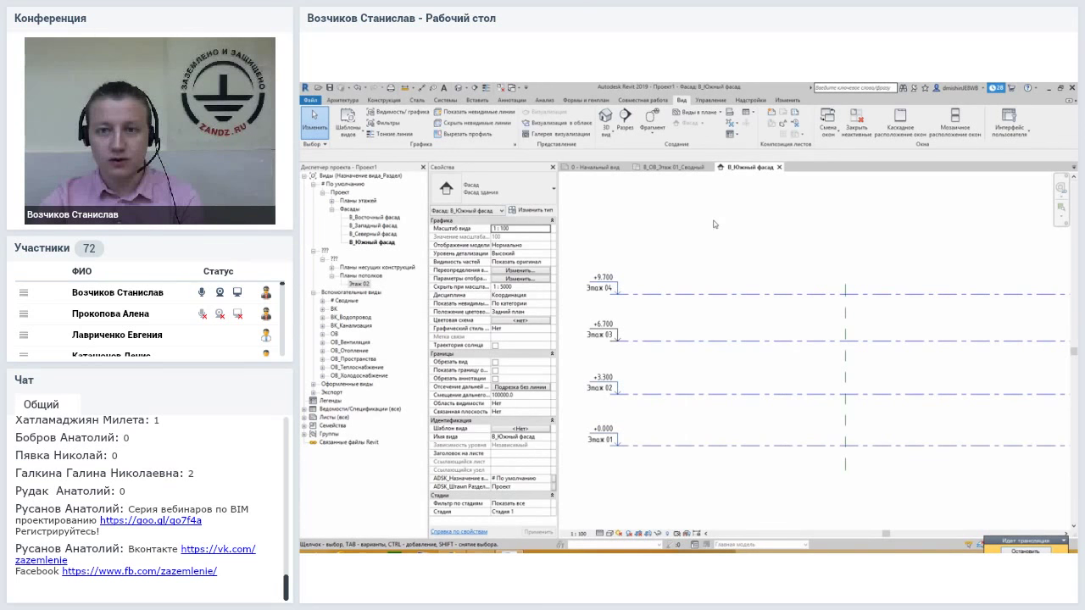
middle_click_drag(716, 225, 731, 251)
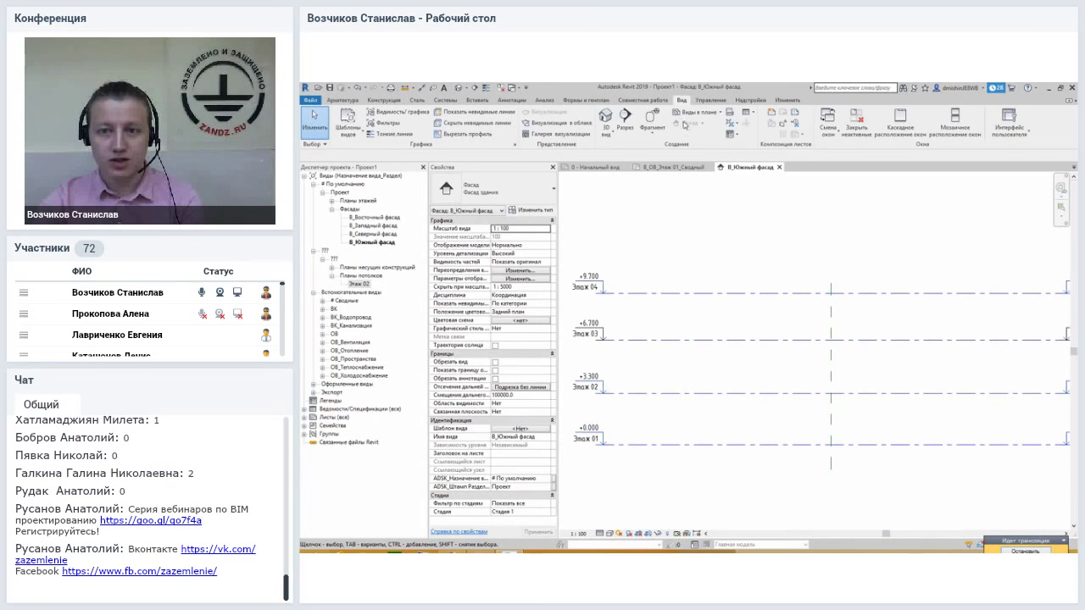
left_click(699, 112)
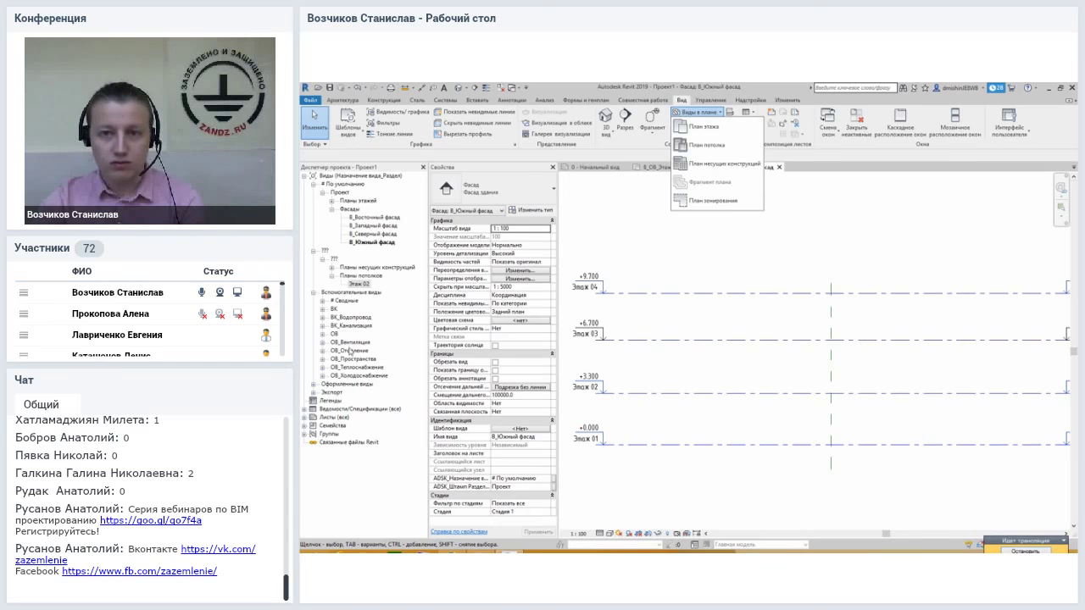
- Create floor plan Этаж 02(1) with view type ADSK_OB_В_ПЭ_Вентиляция for level Этаж 02
left_click(613, 389)
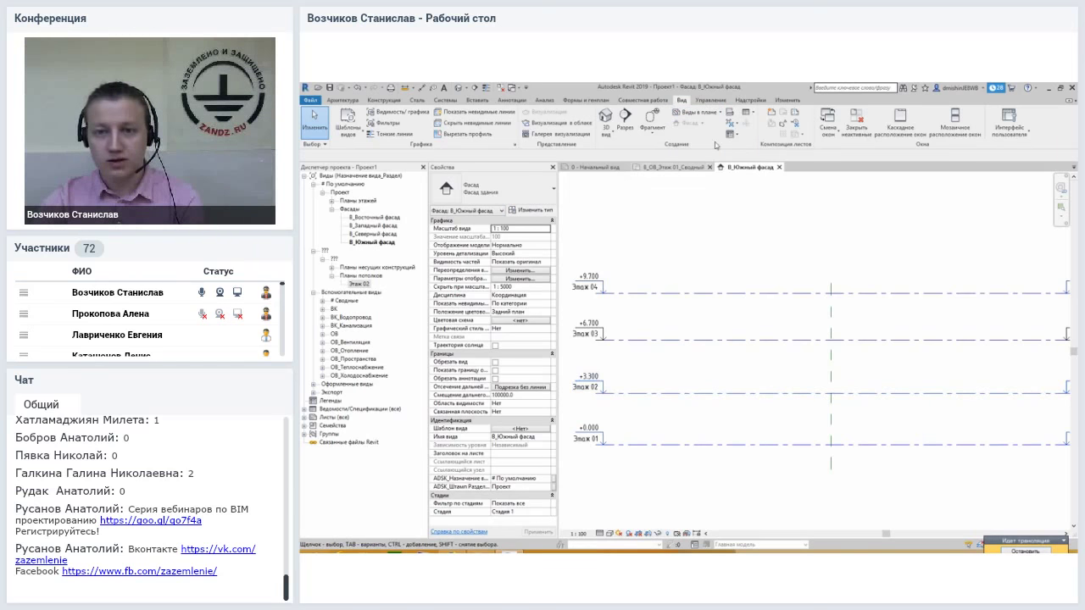
left_click(698, 112)
left_click(707, 130)
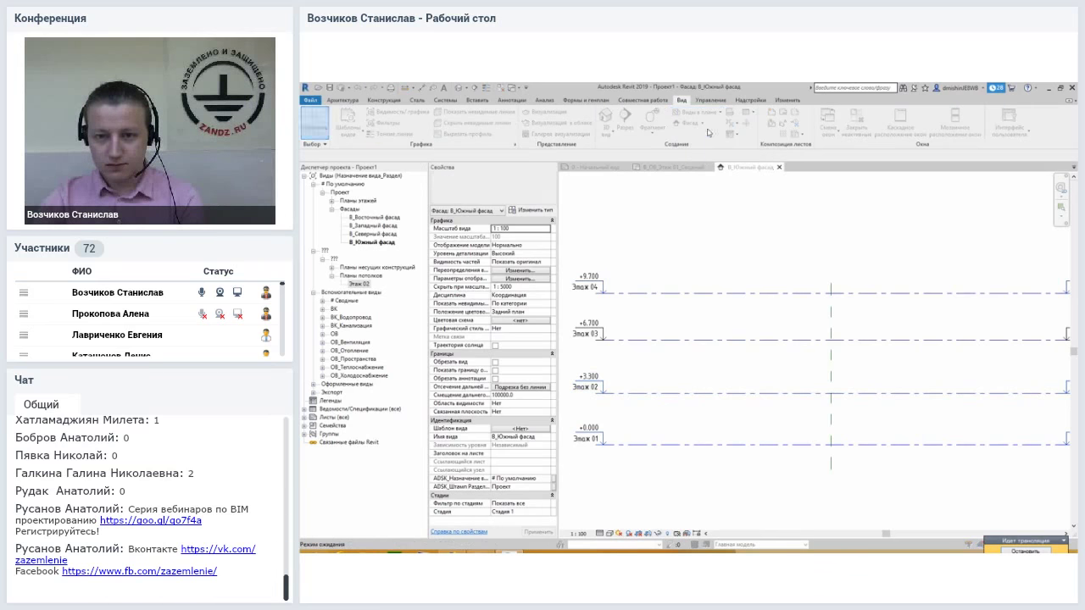
left_click(681, 240)
left_click(681, 240)
left_click(683, 243)
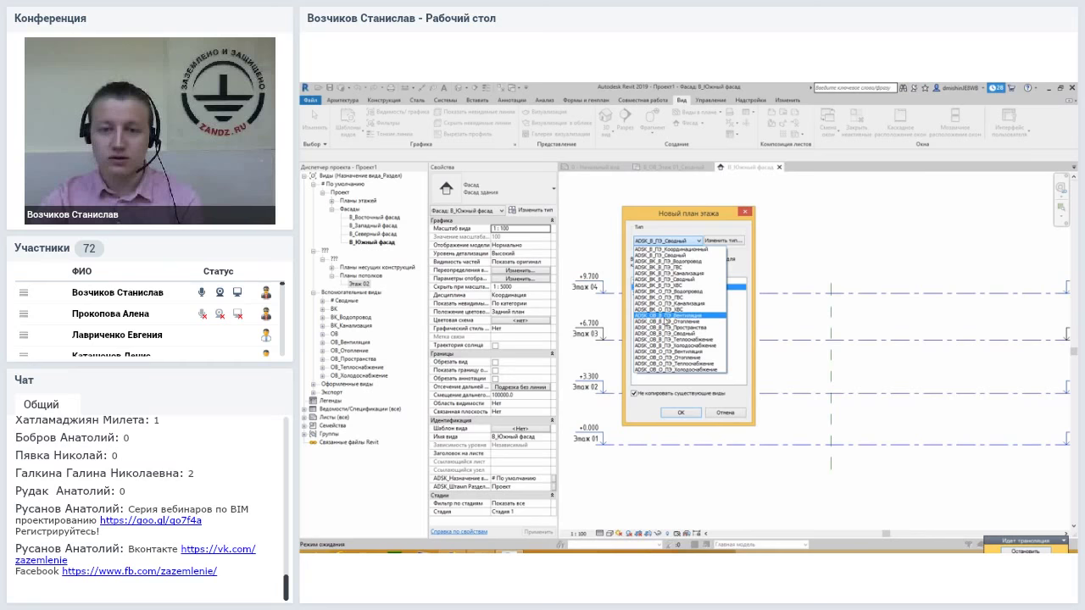
left_click(688, 315)
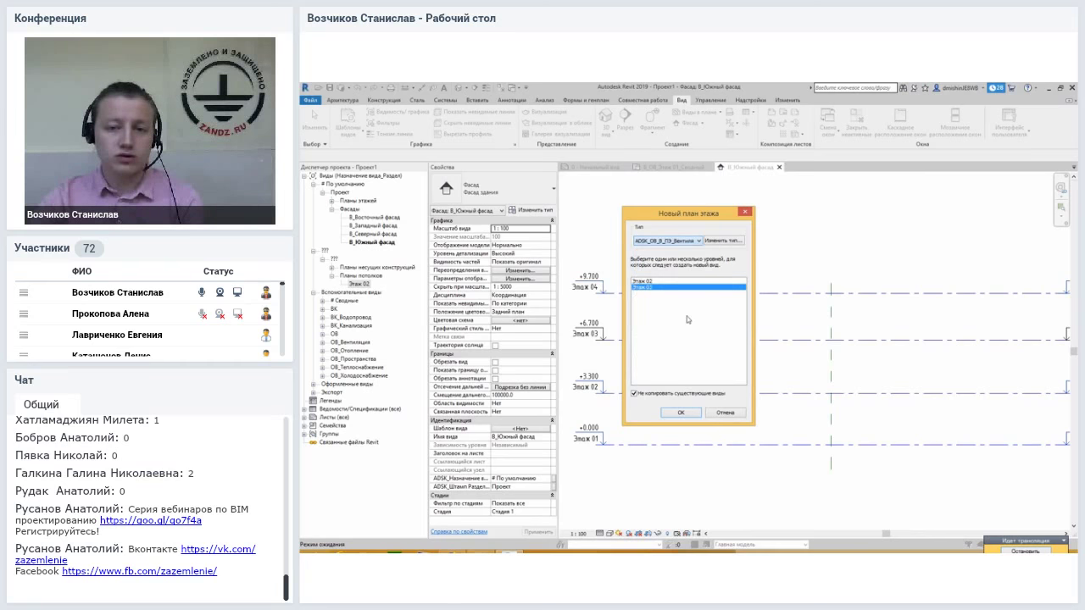
left_click(647, 284)
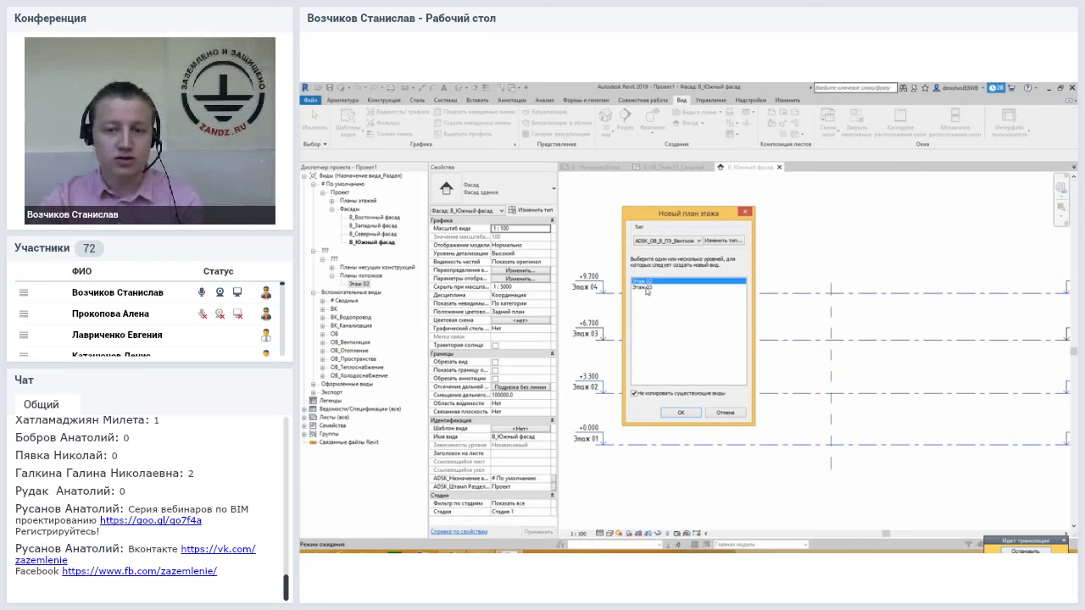
left_click(647, 289)
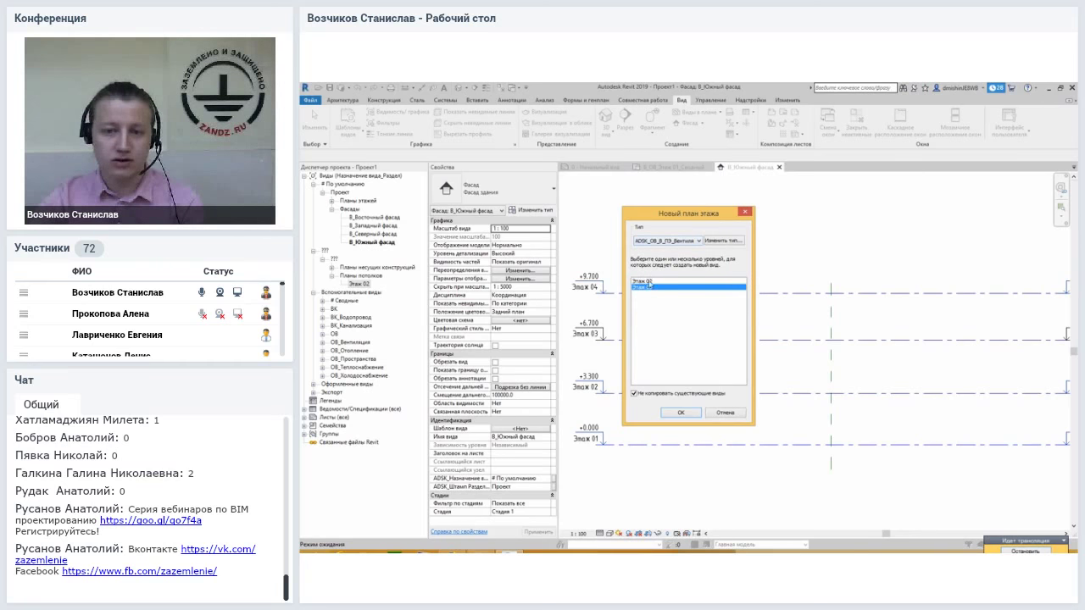
left_click(650, 281)
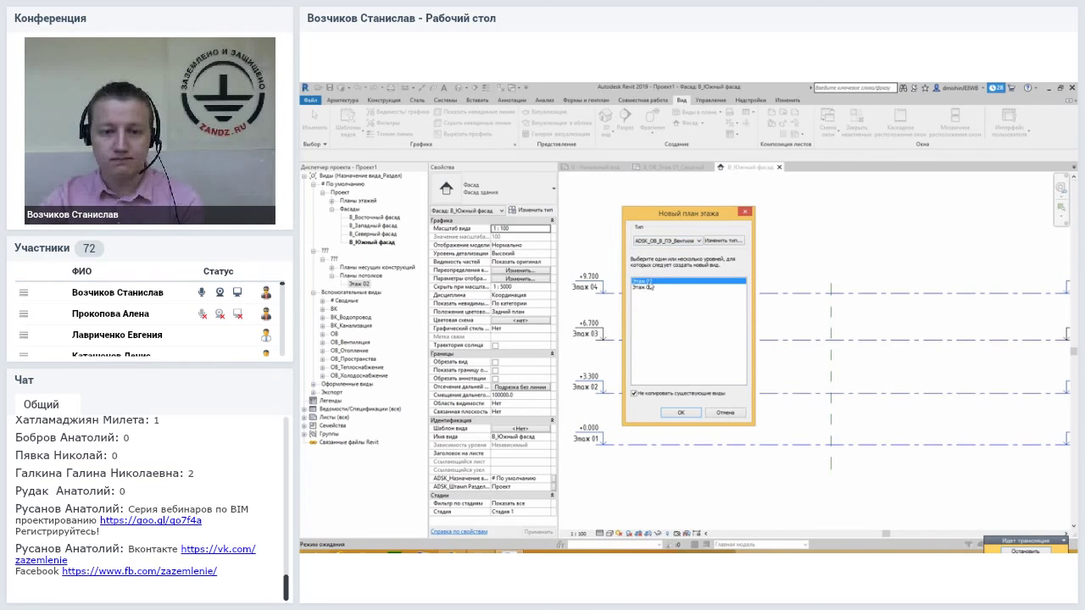
left_click(686, 413)
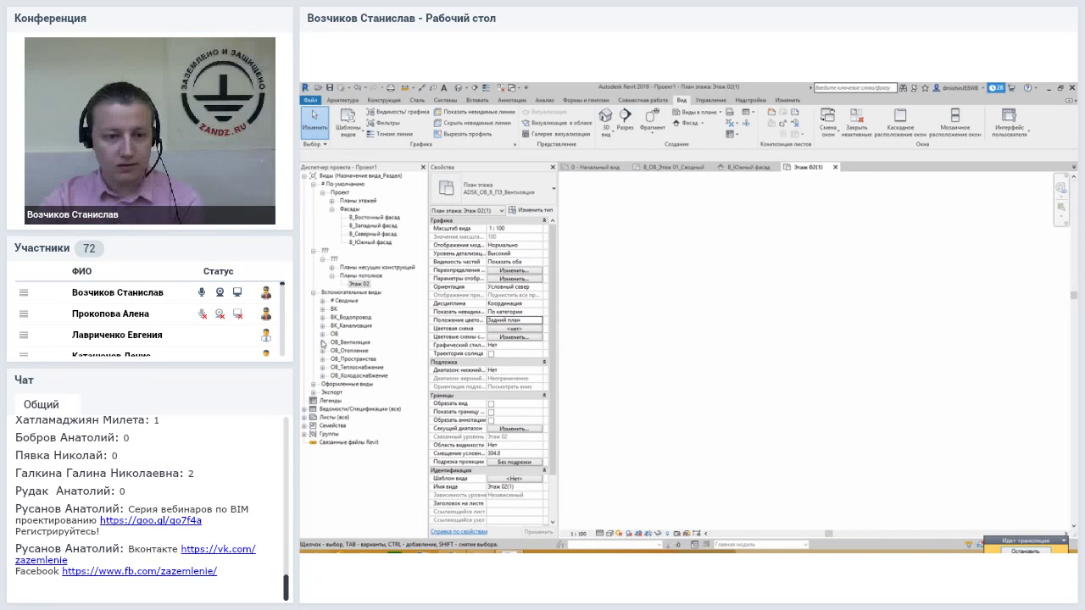
left_click(322, 342)
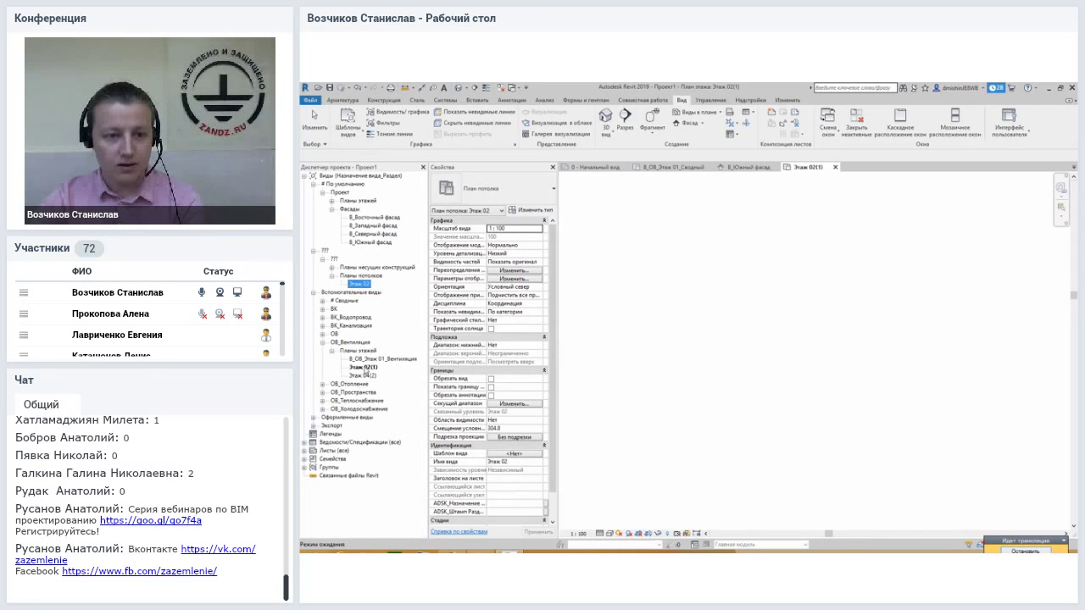
left_click(364, 368)
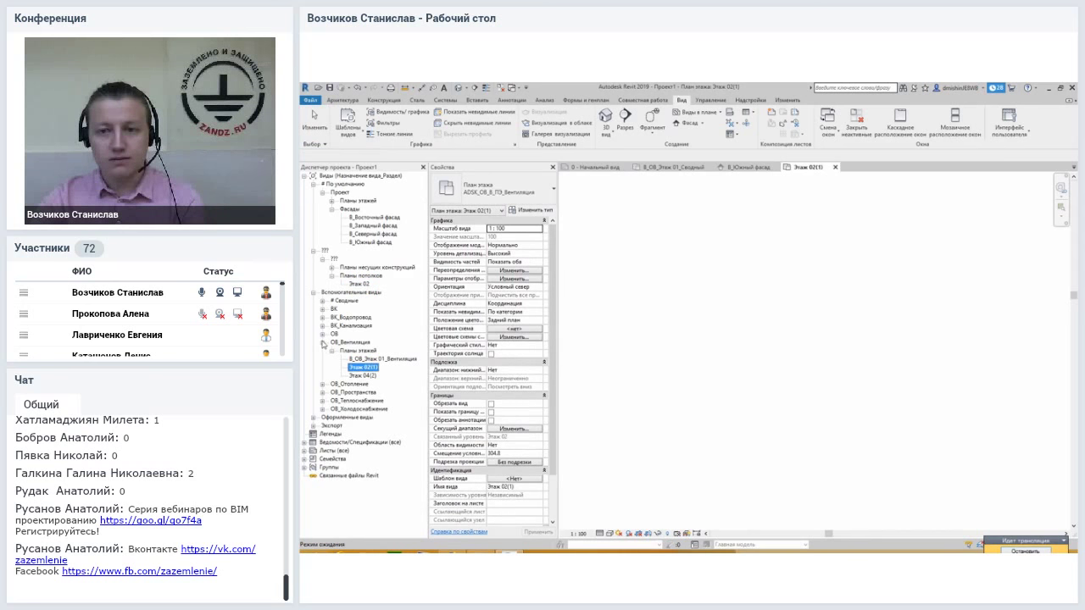
middle_click_drag(718, 337, 719, 359)
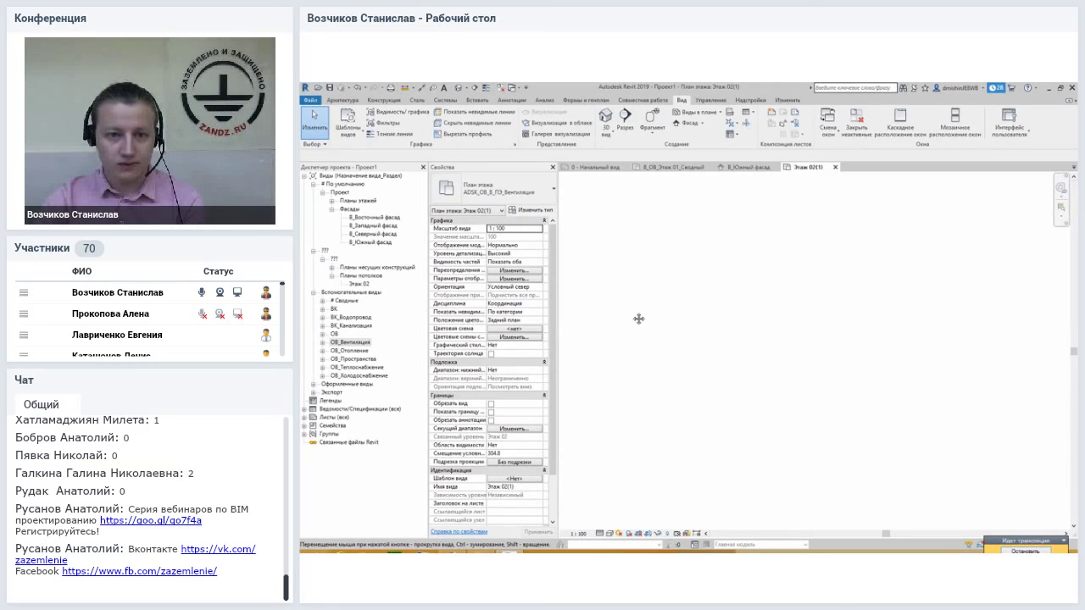
- Scroll through the Properties floor plan type list and close it unchanged
left_click(484, 198)
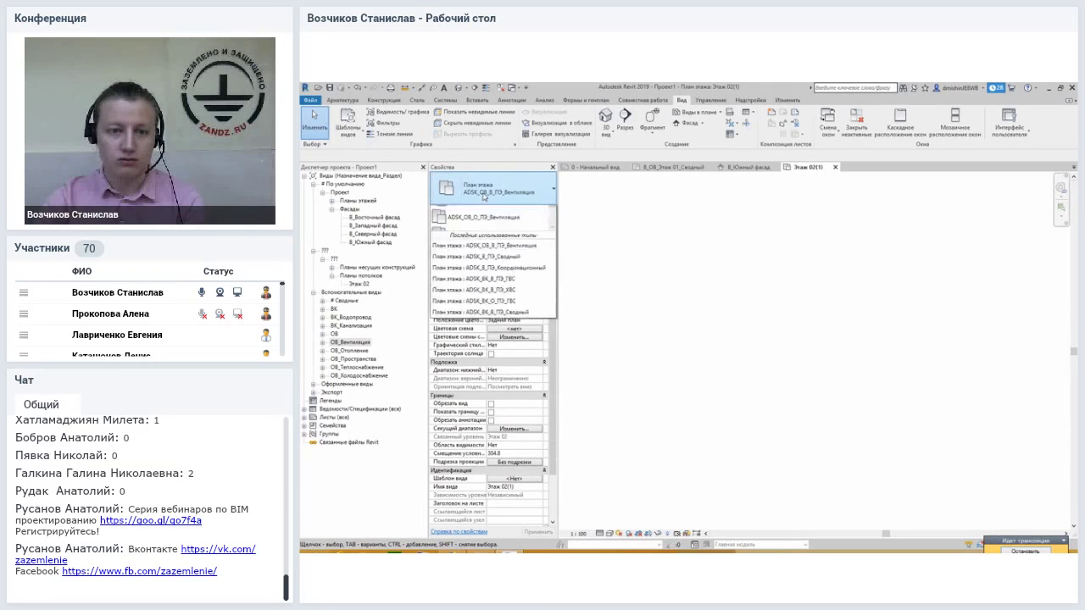
scroll(552, 258, "up", 3)
left_click_drag(552, 258, 558, 341)
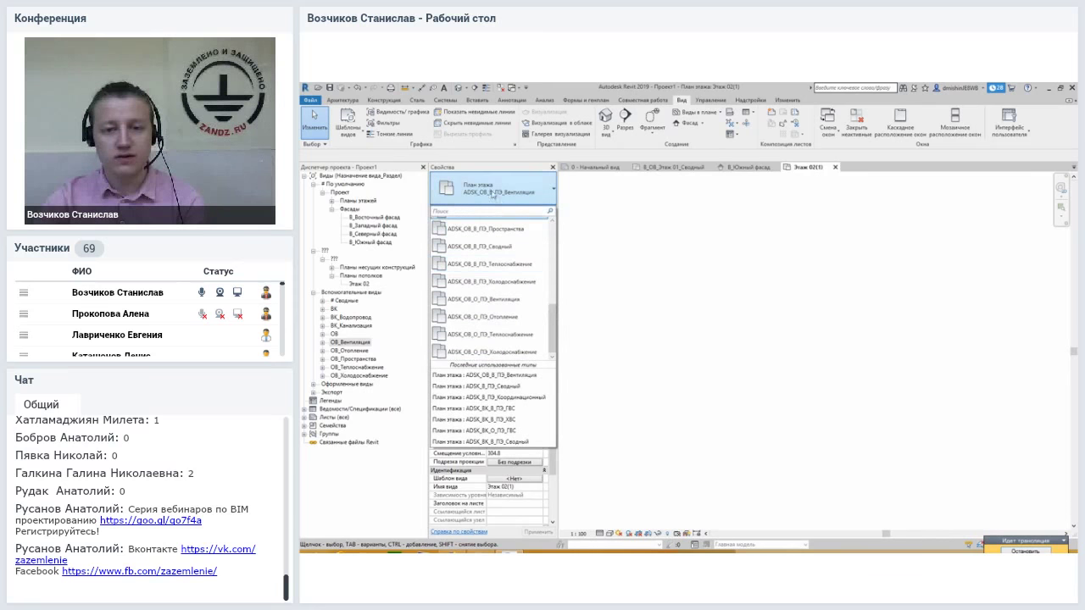
left_click(492, 194)
- Browse the floor plan type list again, keeping ADSK_ОВ_В_ПЭ_Вентиляция as the plan's type
left_click(514, 200)
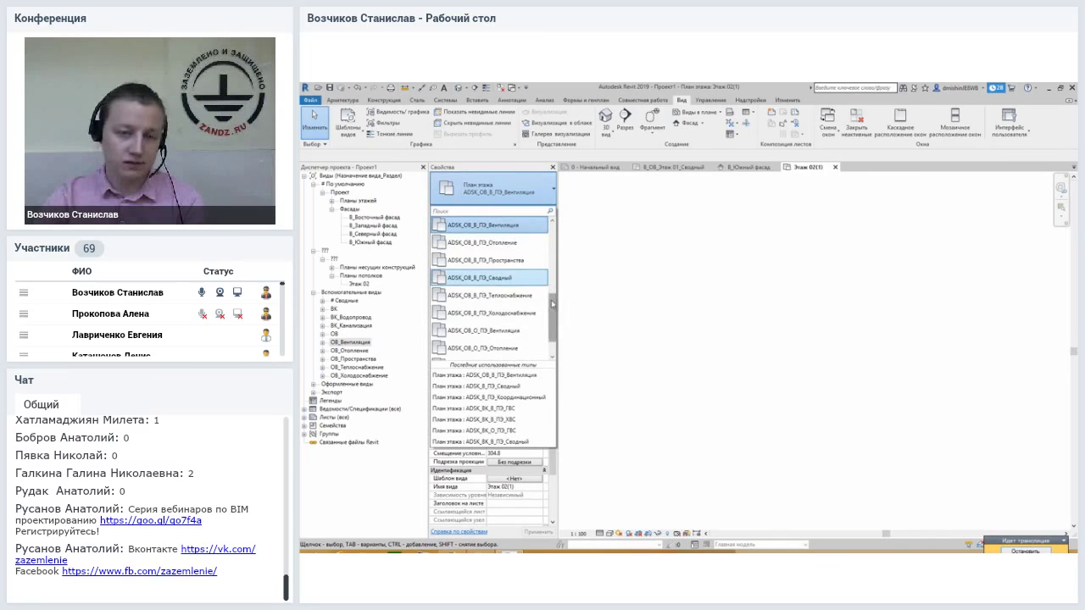
left_click_drag(552, 319, 552, 327)
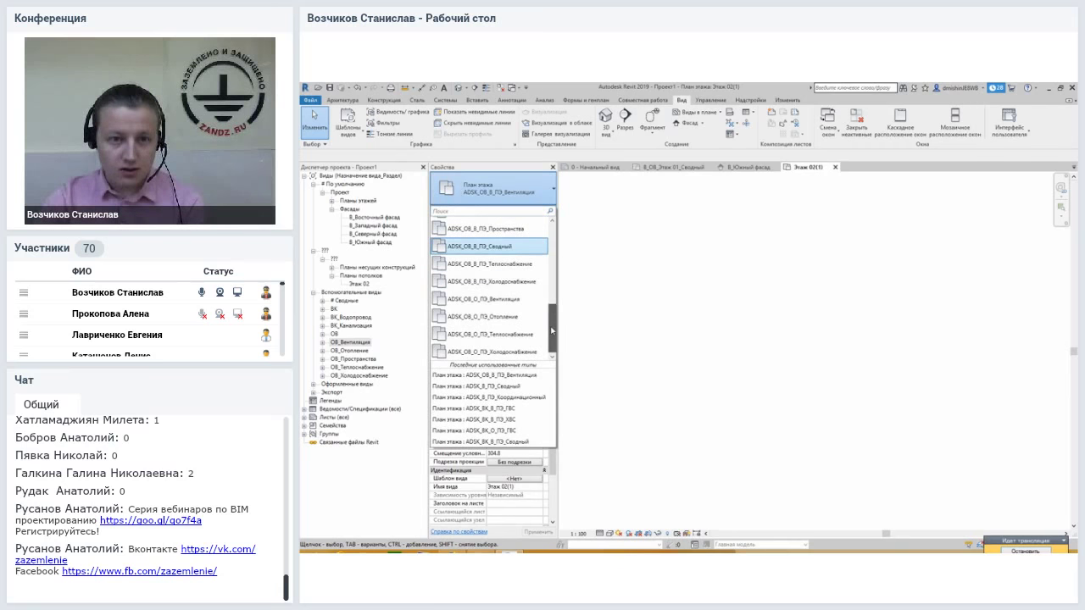
left_click_drag(552, 330, 552, 242)
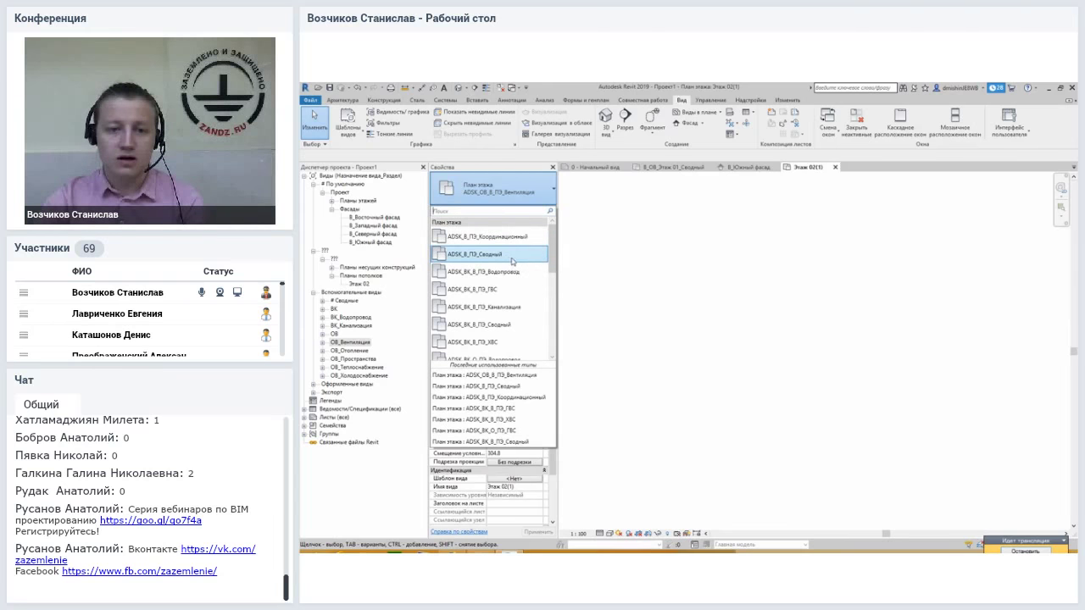
scroll(517, 255, "down", 1)
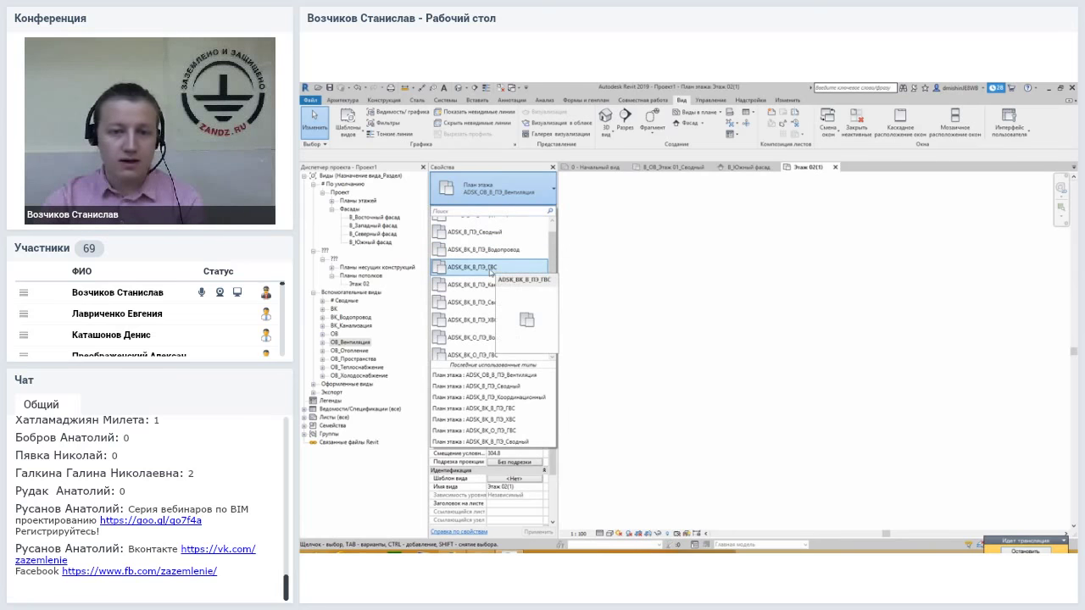
left_click_drag(553, 254, 553, 310)
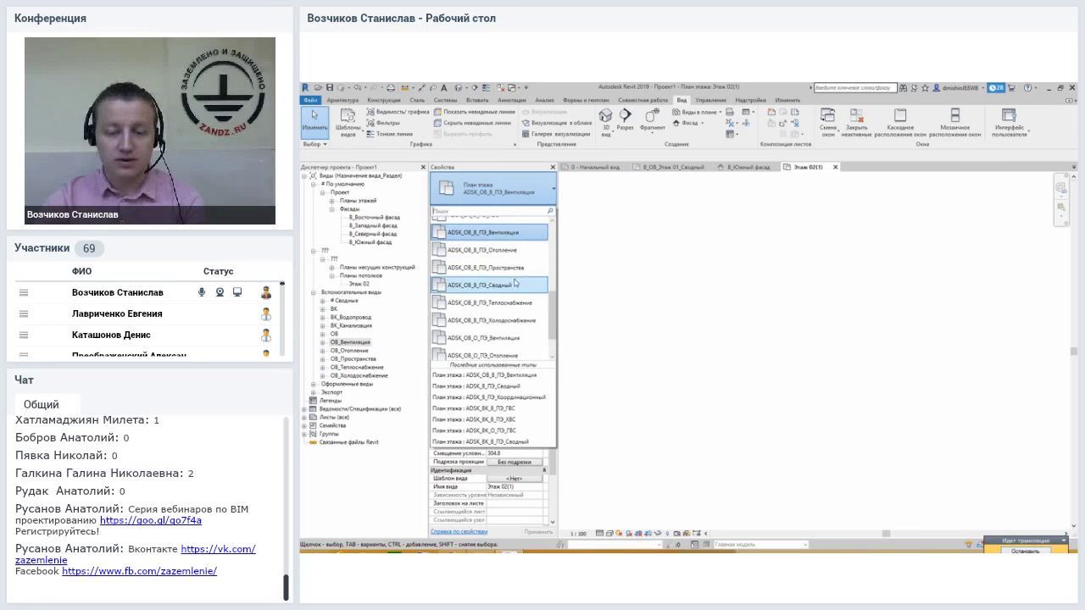
left_click_drag(551, 304, 550, 315)
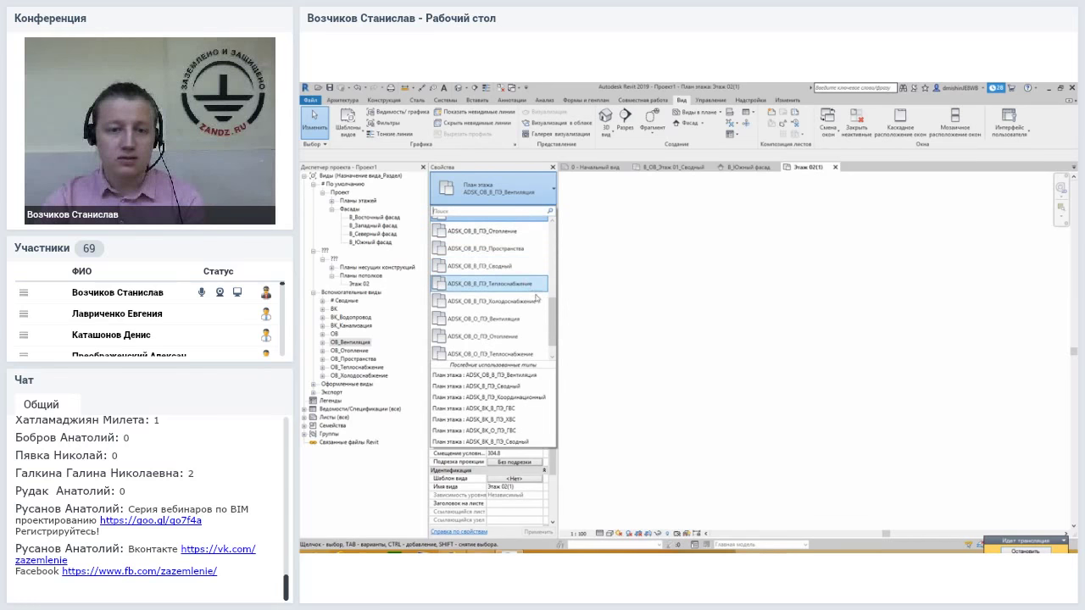
scroll(534, 322, "down", 1)
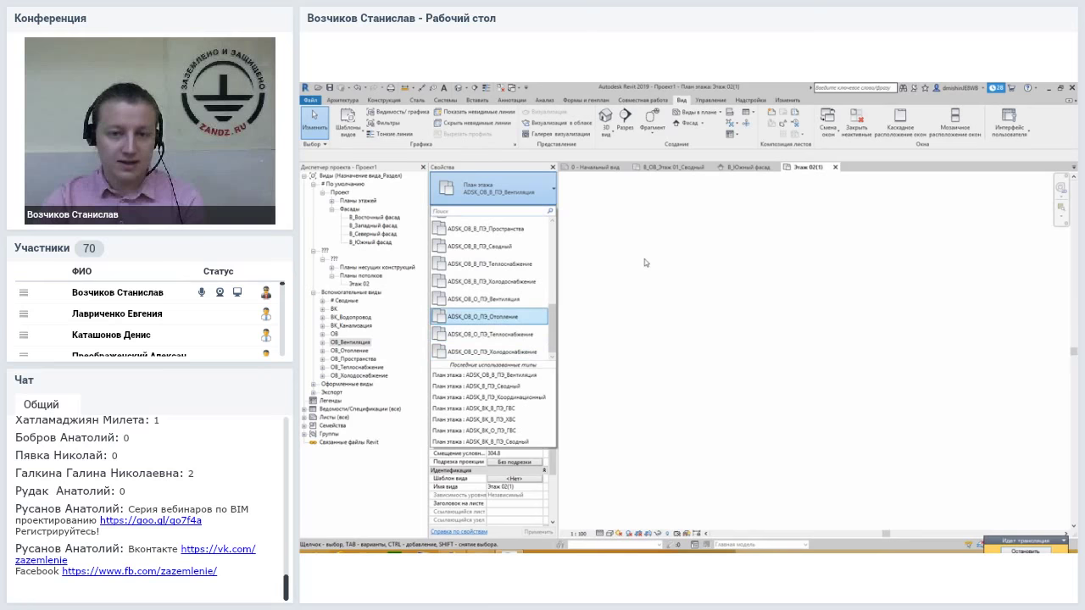
left_click(592, 255)
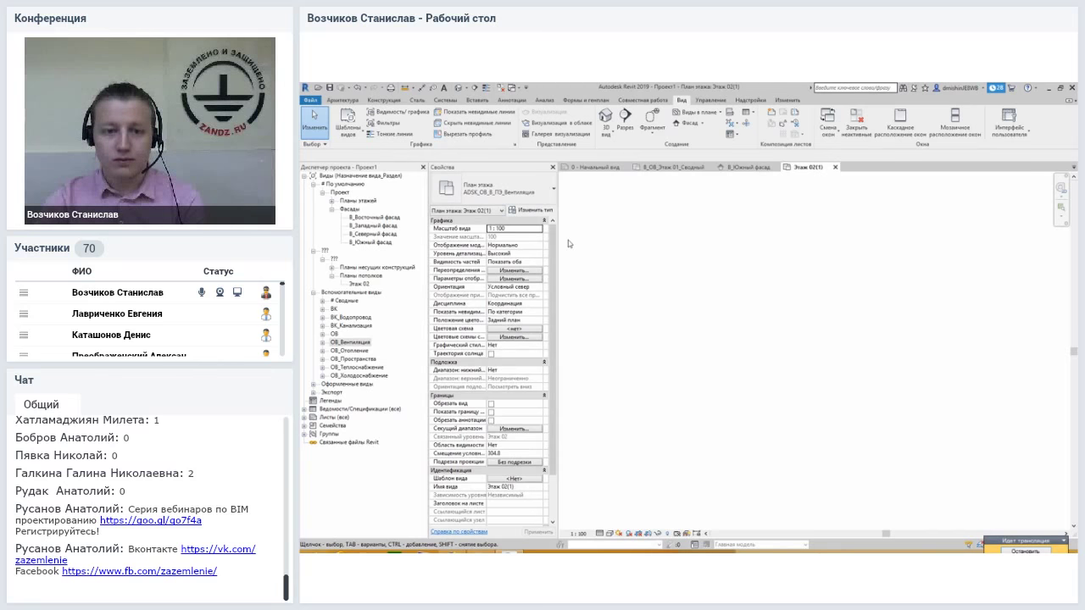
left_click(523, 193)
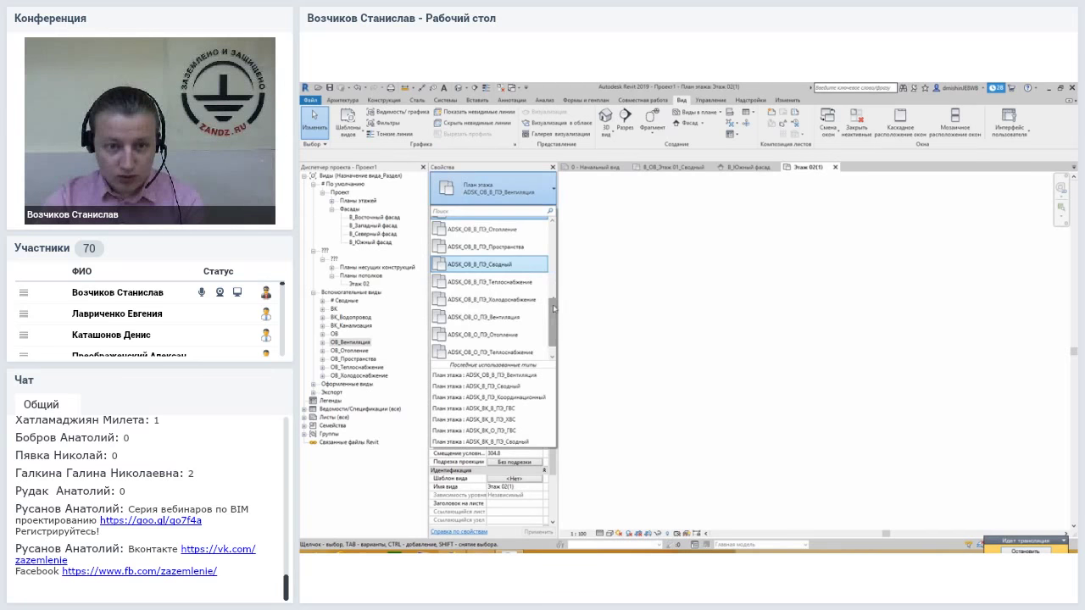
left_click_drag(553, 310, 546, 239)
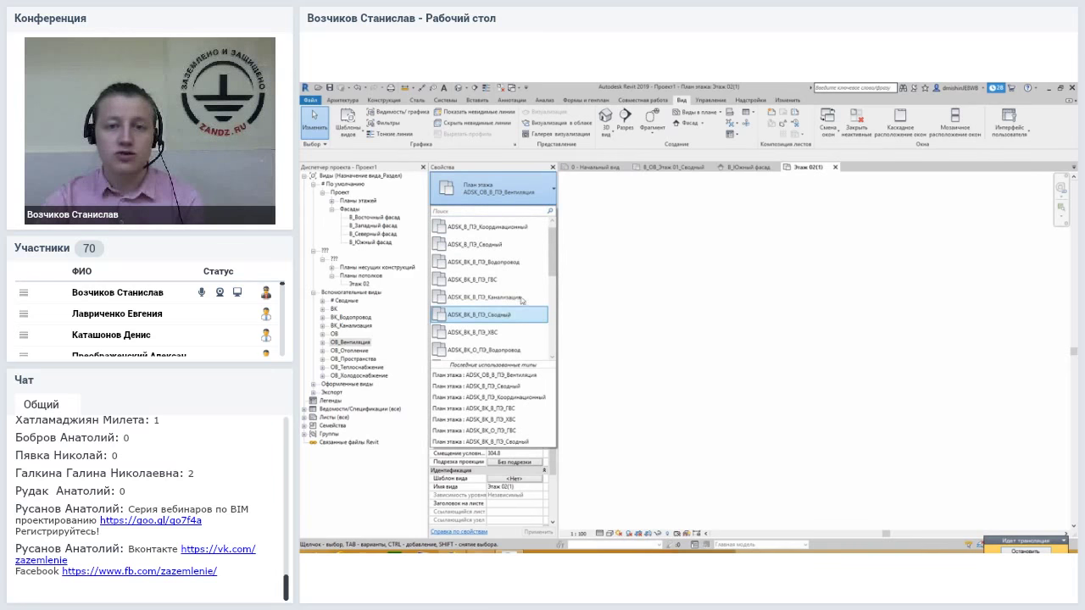
left_click(541, 191)
- In Type Properties, duplicate the plan type as ADSK_ОВ_В_ПЭ_Вентиляция 2
left_click(529, 211)
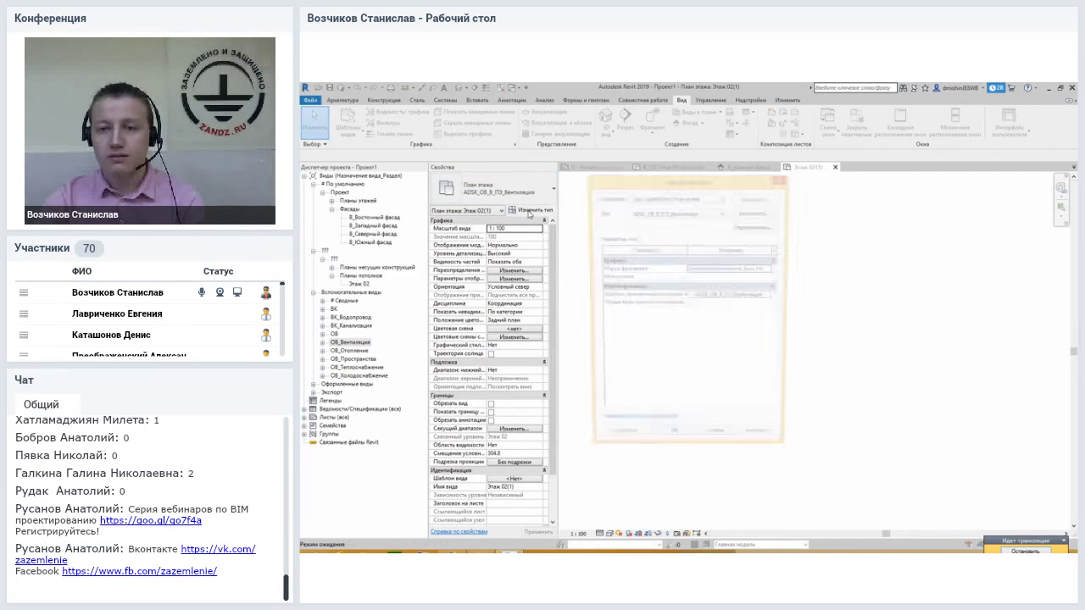
left_click_drag(702, 175, 704, 188)
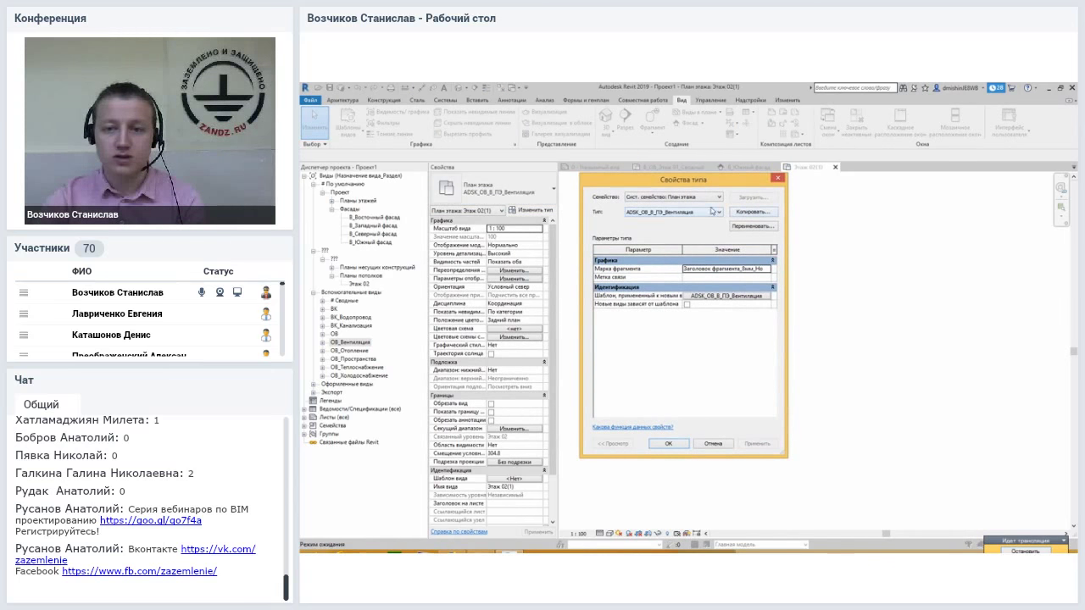
left_click(741, 216)
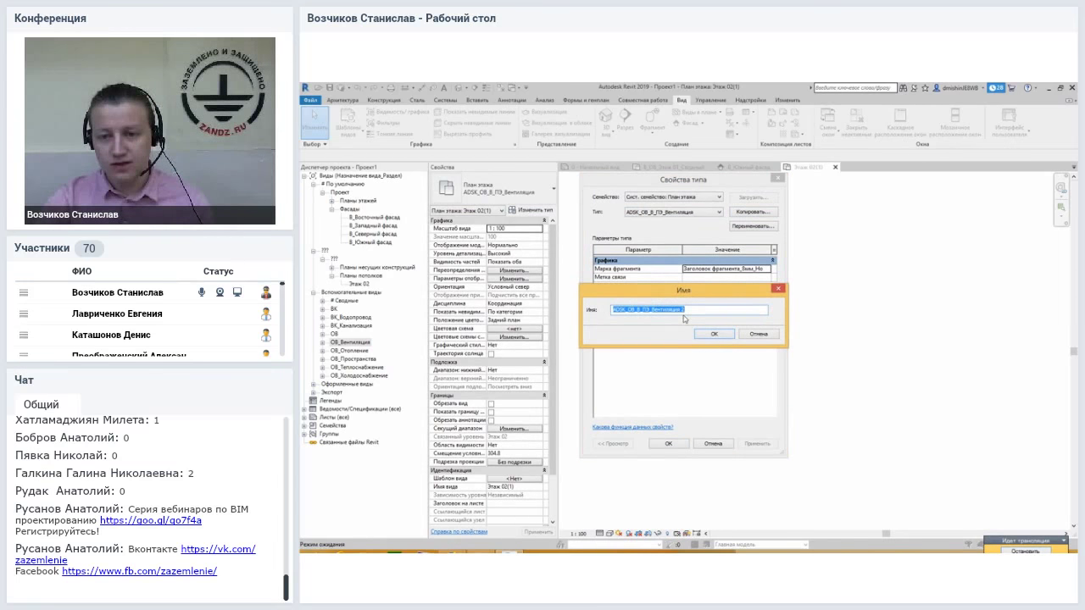
left_click(688, 311)
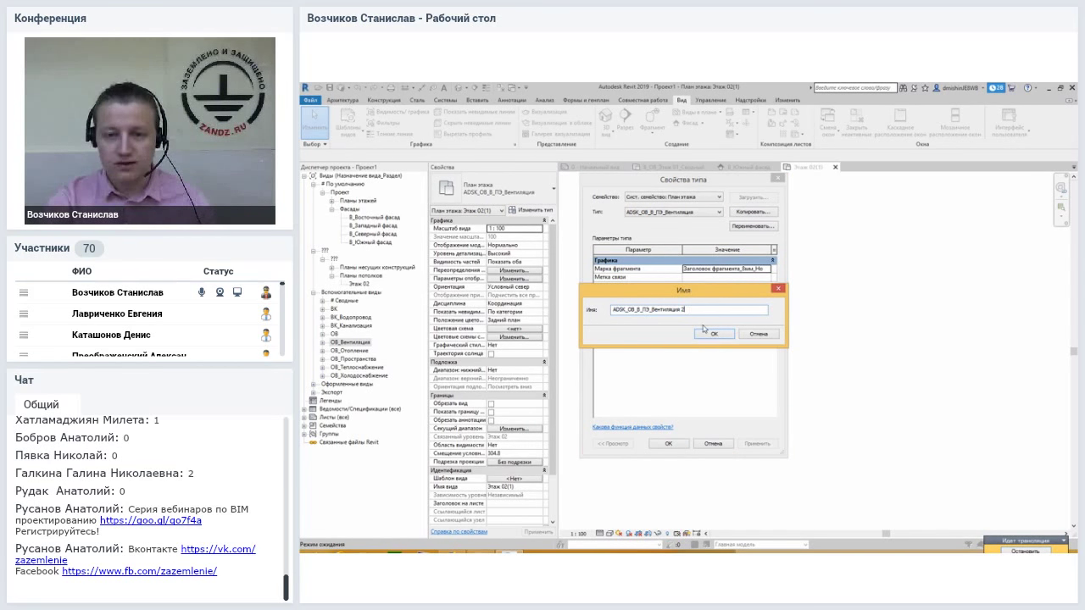
key("BackSpace")
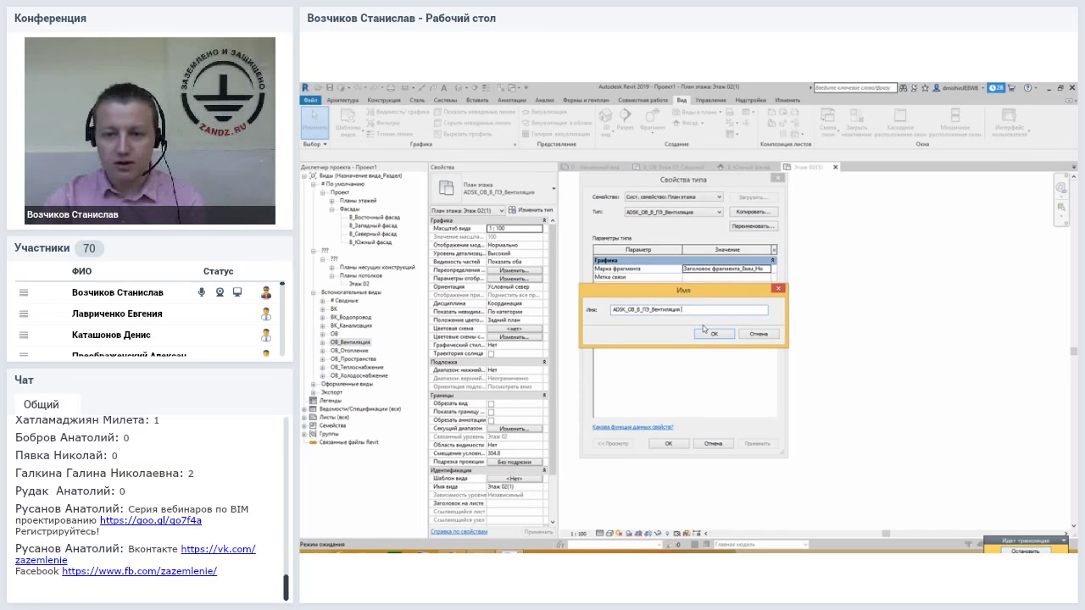
type("2")
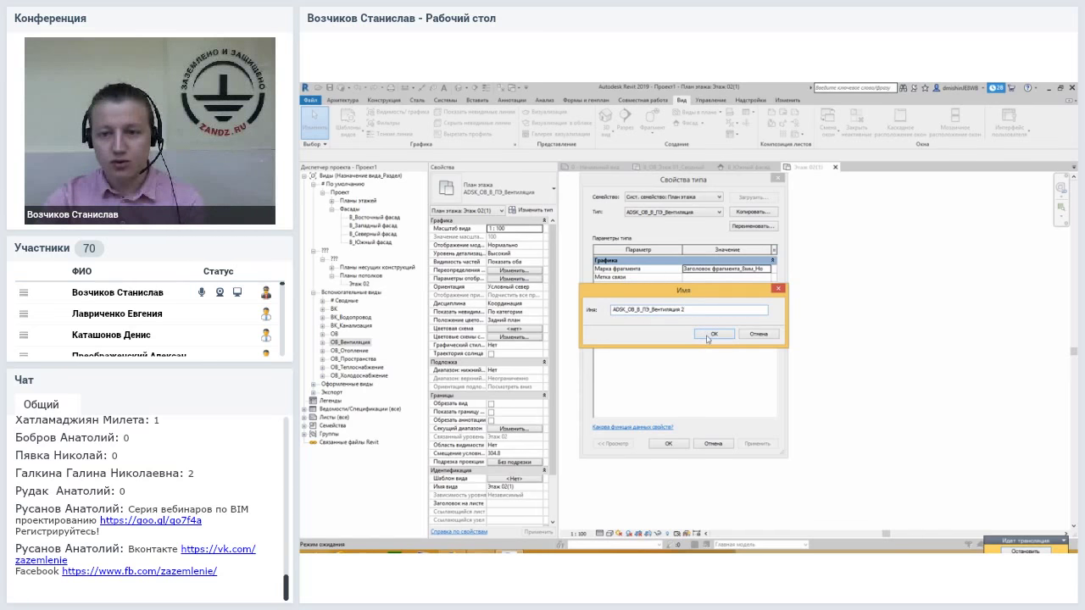
left_click(711, 335)
- Check the dialog's Type list for the new type, then cancel Type Properties
left_click(718, 212)
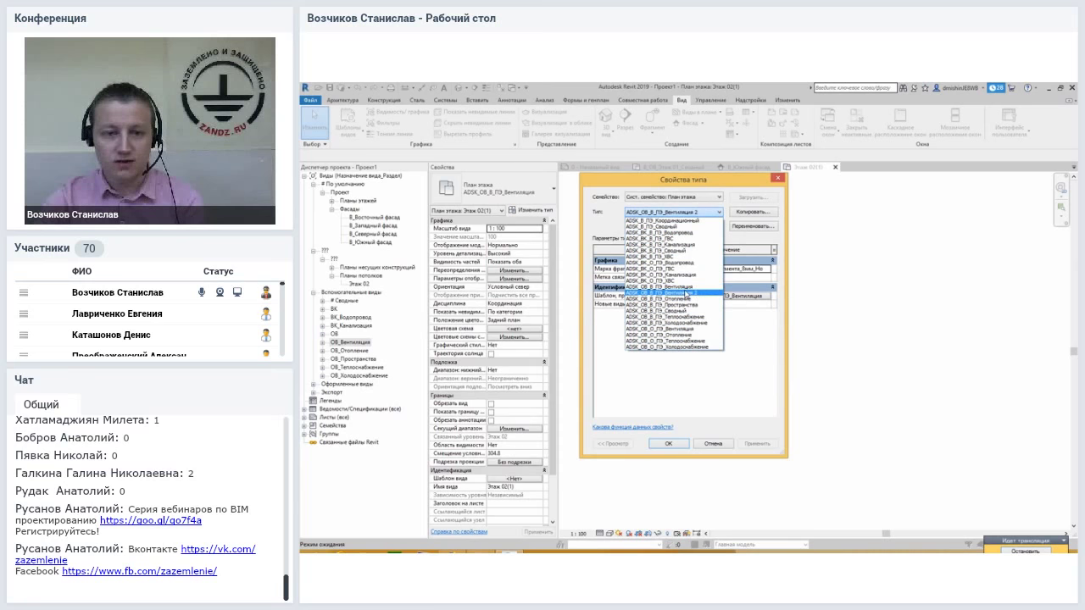
left_click(731, 378)
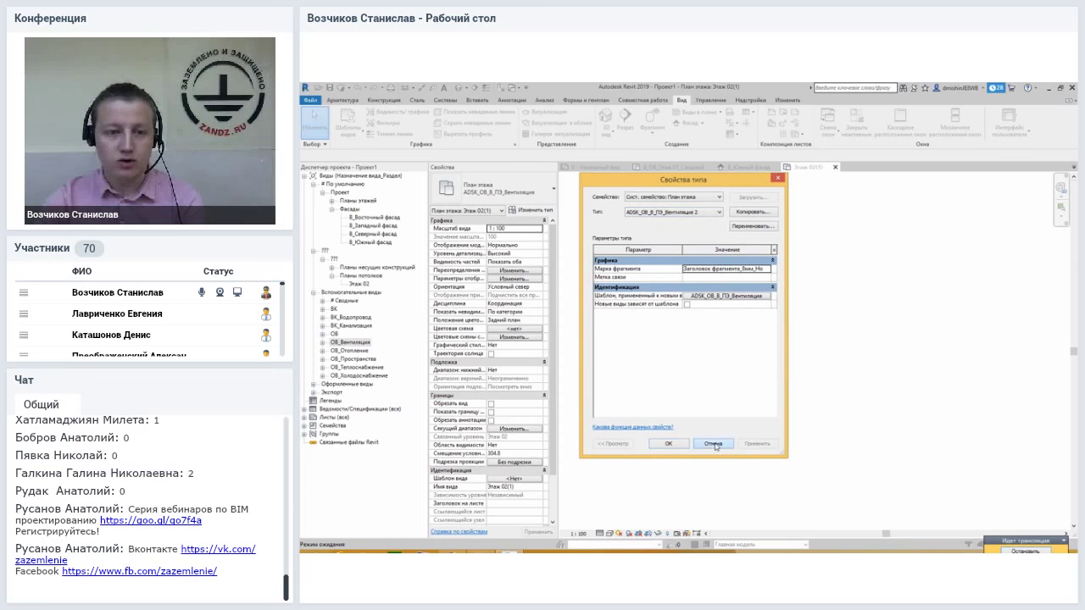
left_click(714, 444)
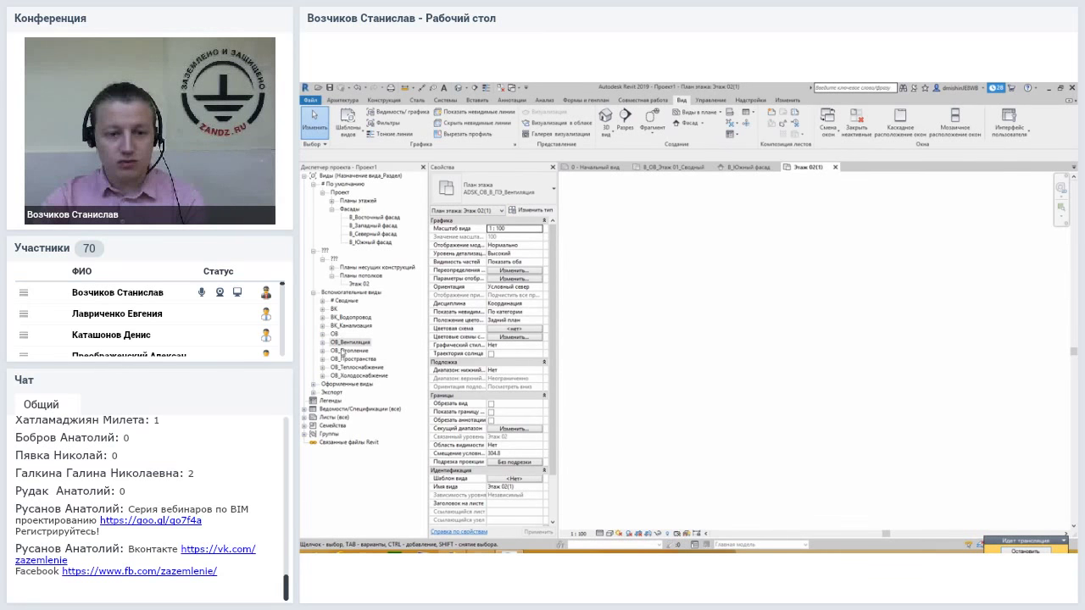
- Expand ОВ_Вентиляция and # Сводные in the Project Browser and open В_ОВ и ВК_Этаж 01_Сводный
double_click(345, 342)
left_click(364, 361)
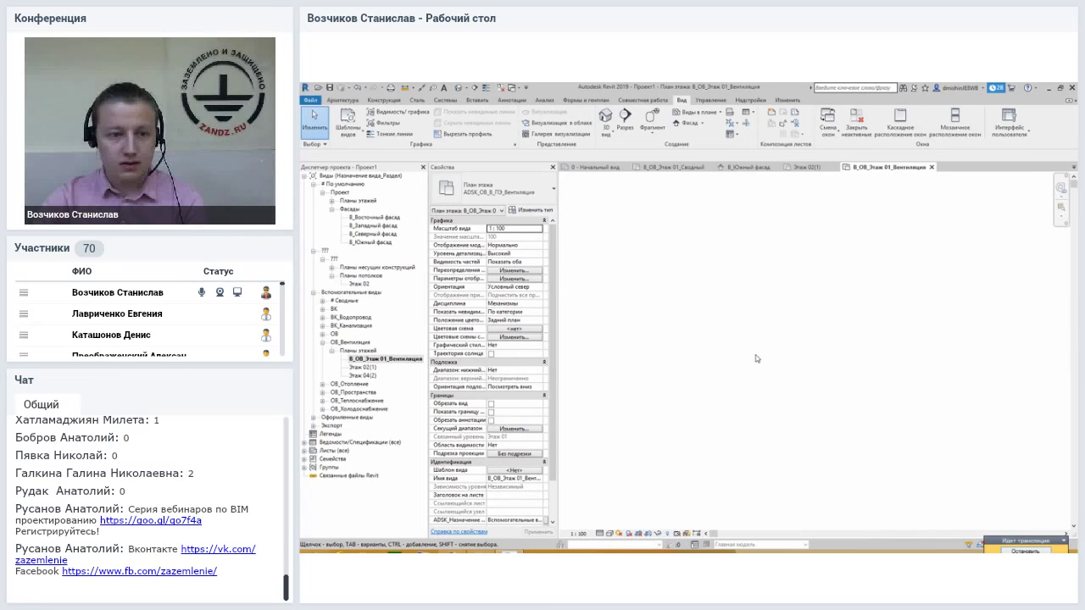
left_click(322, 343)
double_click(337, 303)
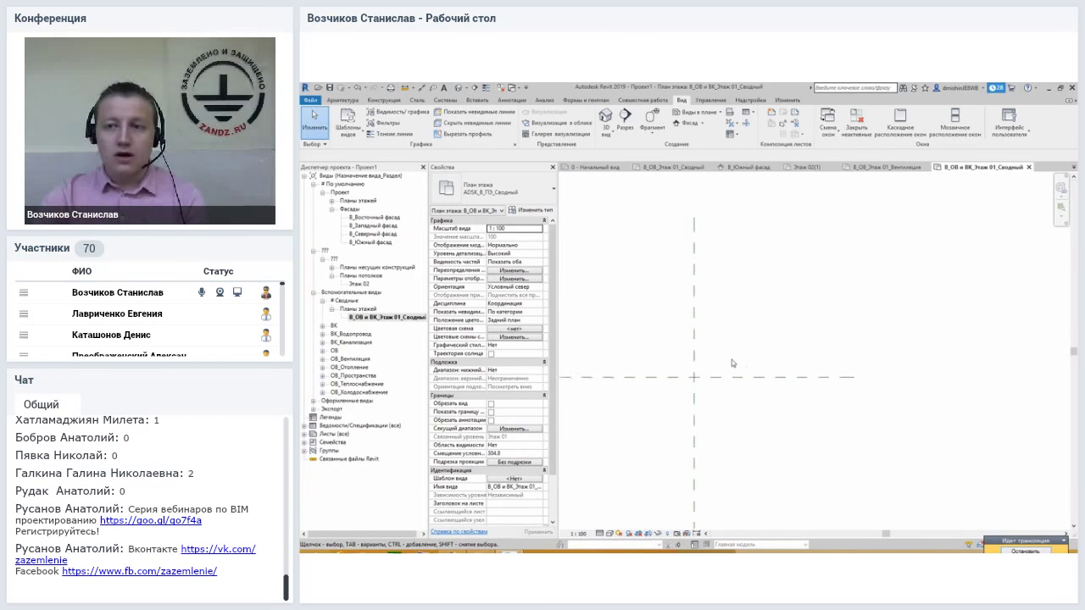
middle_click_drag(732, 361, 754, 357)
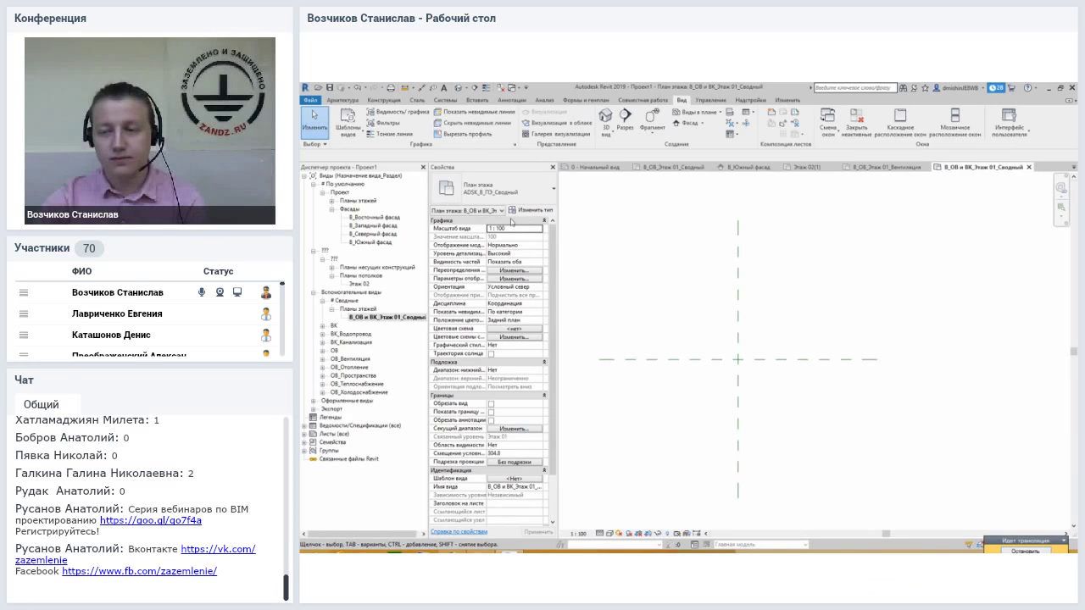
left_click(343, 100)
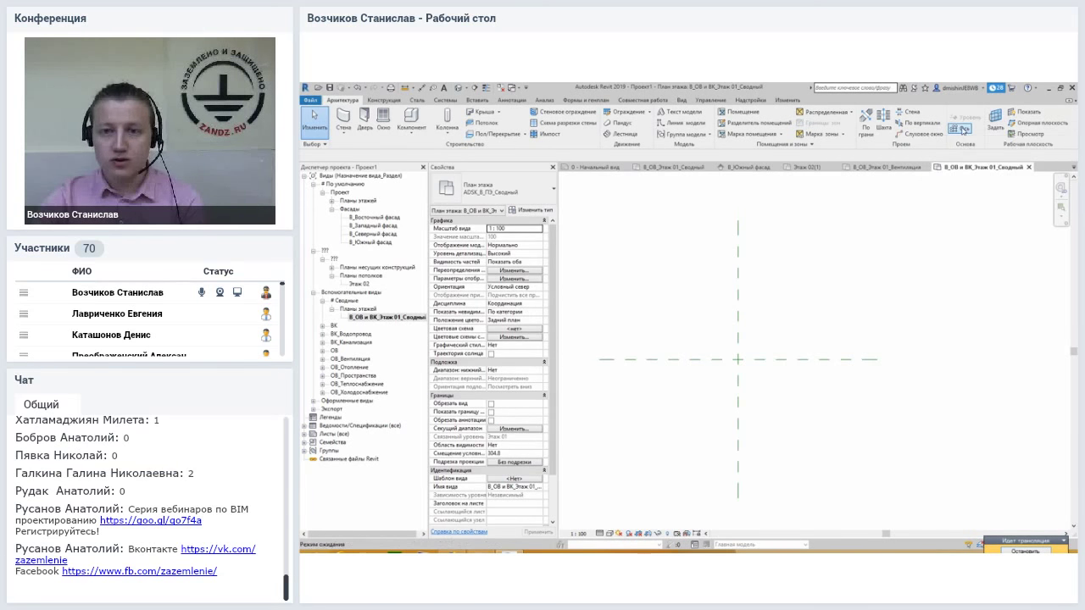
- Draw vertical grid axis 1 along the vertical reference plane using the Grid tool
left_click(965, 127)
middle_click_drag(793, 272, 781, 278)
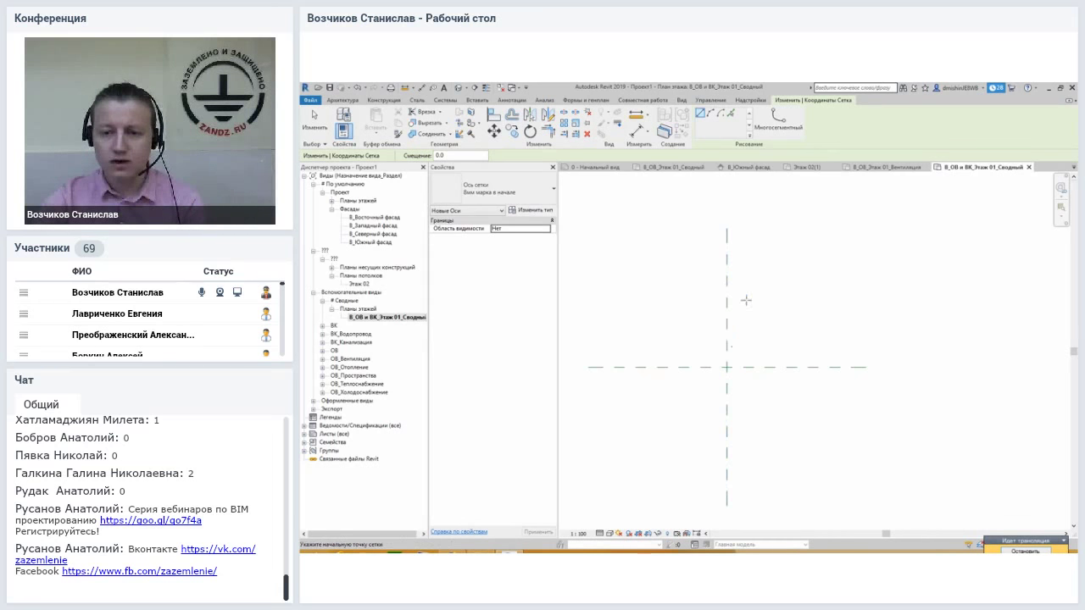
left_click(727, 417)
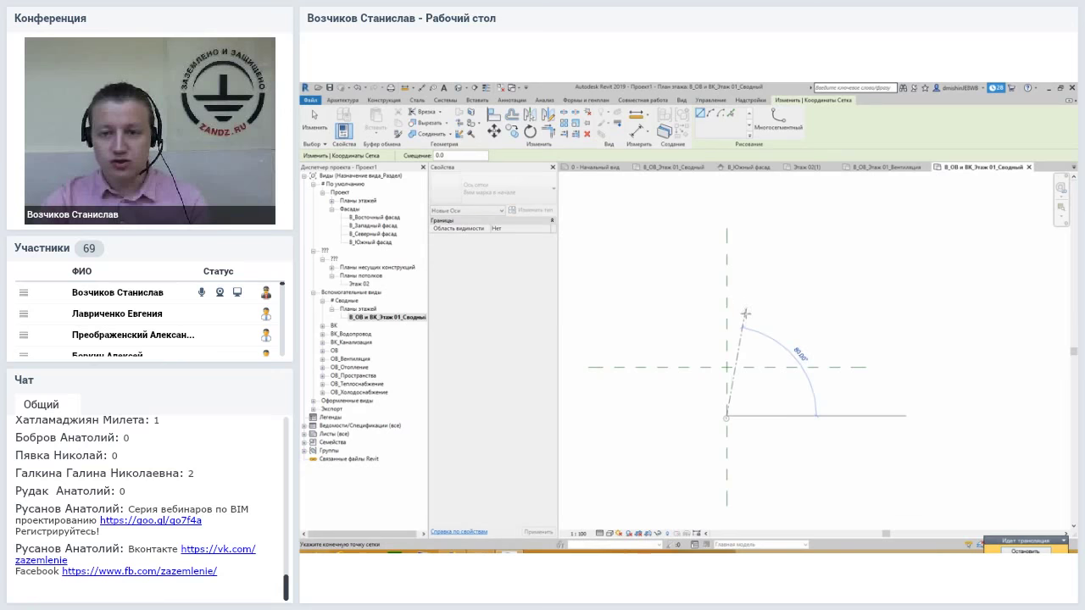
left_click(726, 251)
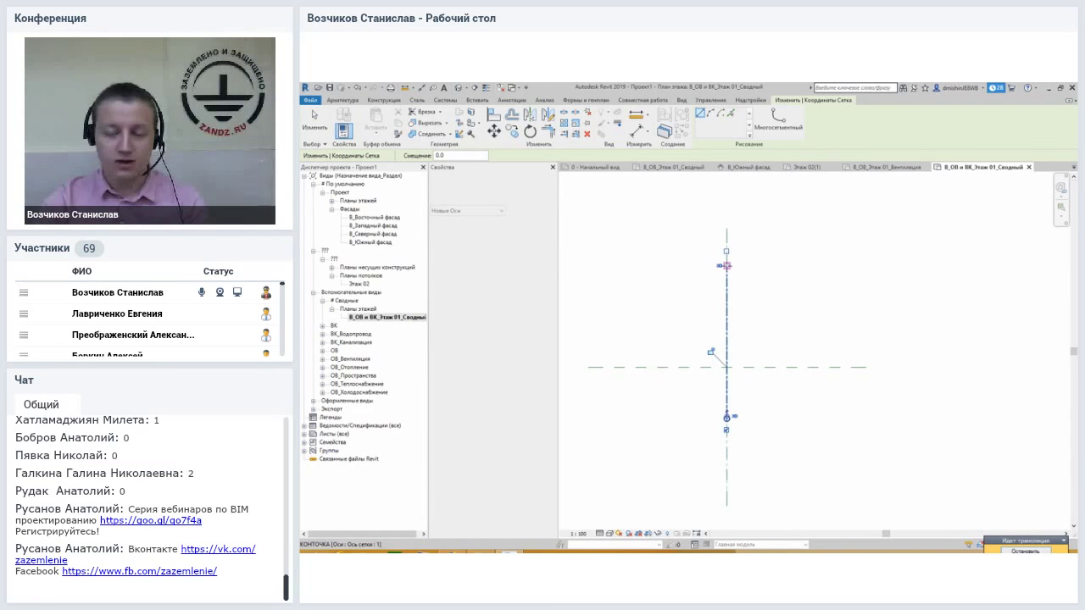
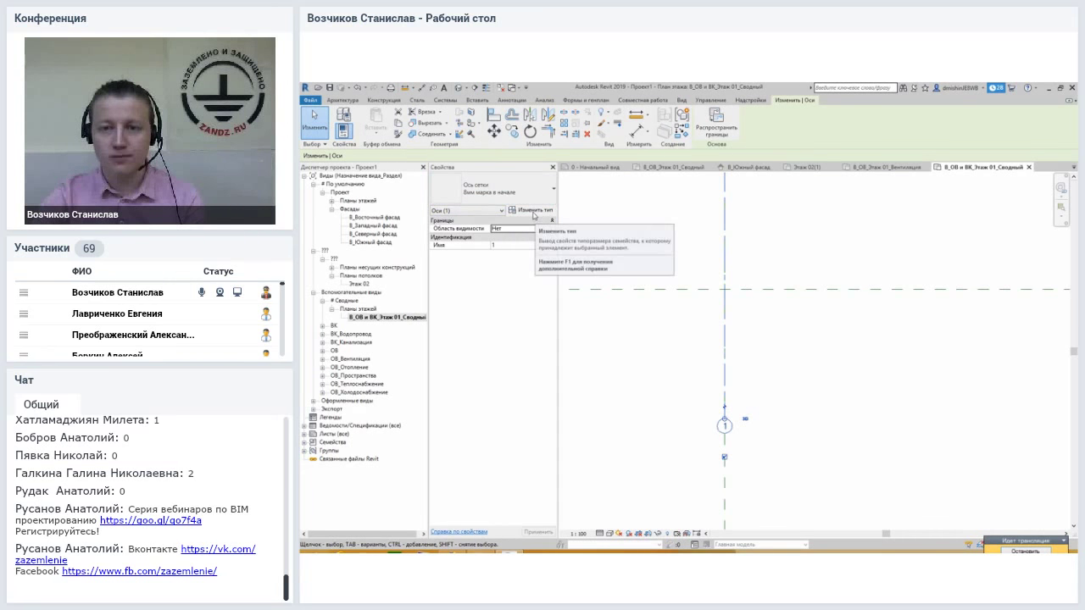
- Open the grid axis Type Properties, enlarge the window and look through the available grid types
left_click(534, 214)
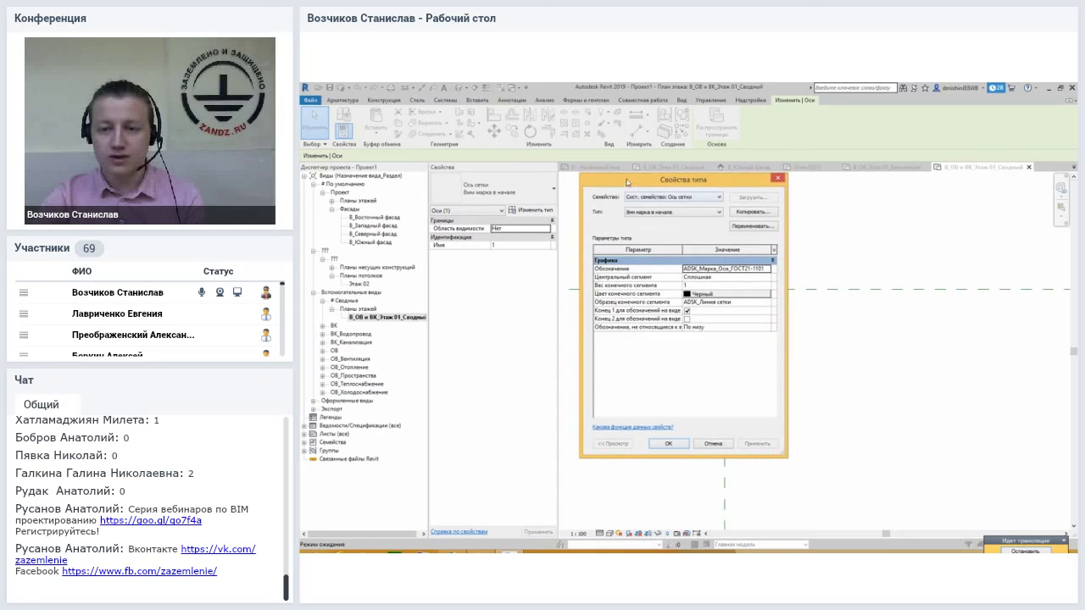
left_click_drag(628, 182, 621, 160)
mouse_move(780, 436)
left_mouse_down()
mouse_move(801, 465)
mouse_move(868, 500)
left_mouse_up()
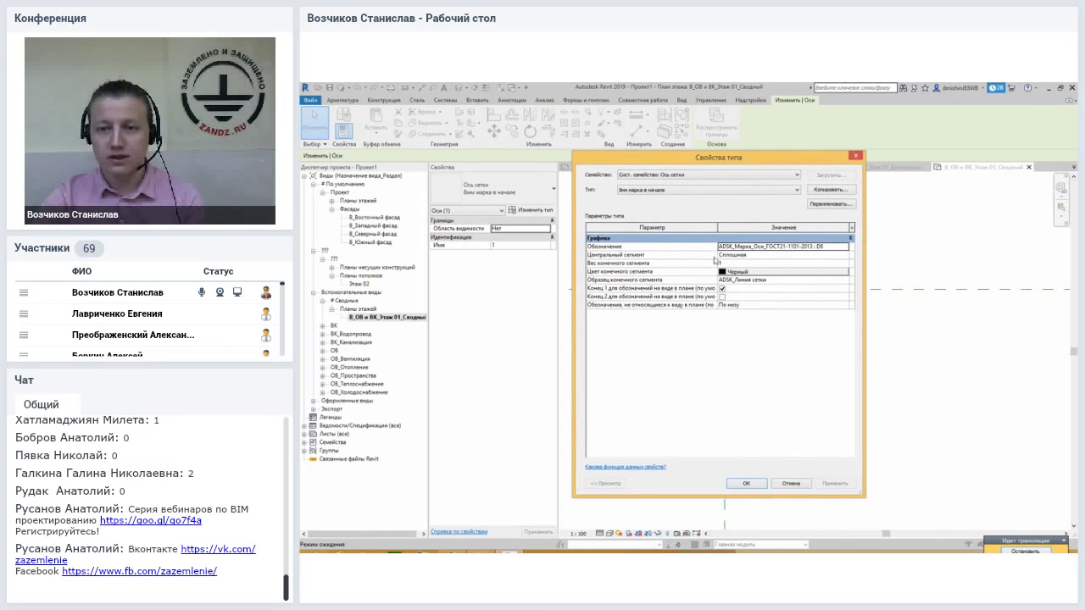
left_click_drag(718, 227, 702, 229)
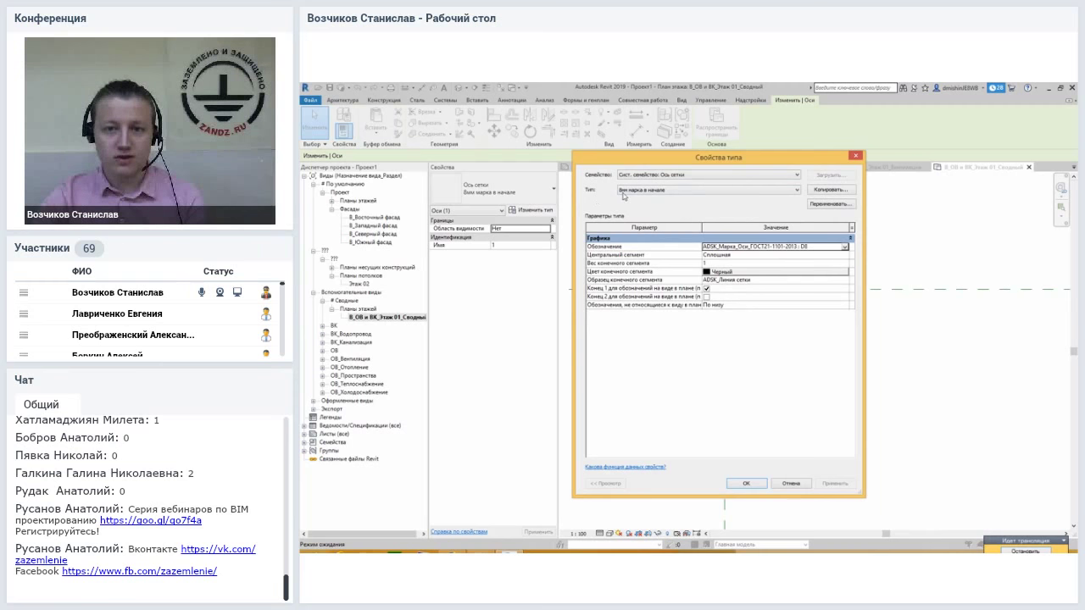
left_click(634, 191)
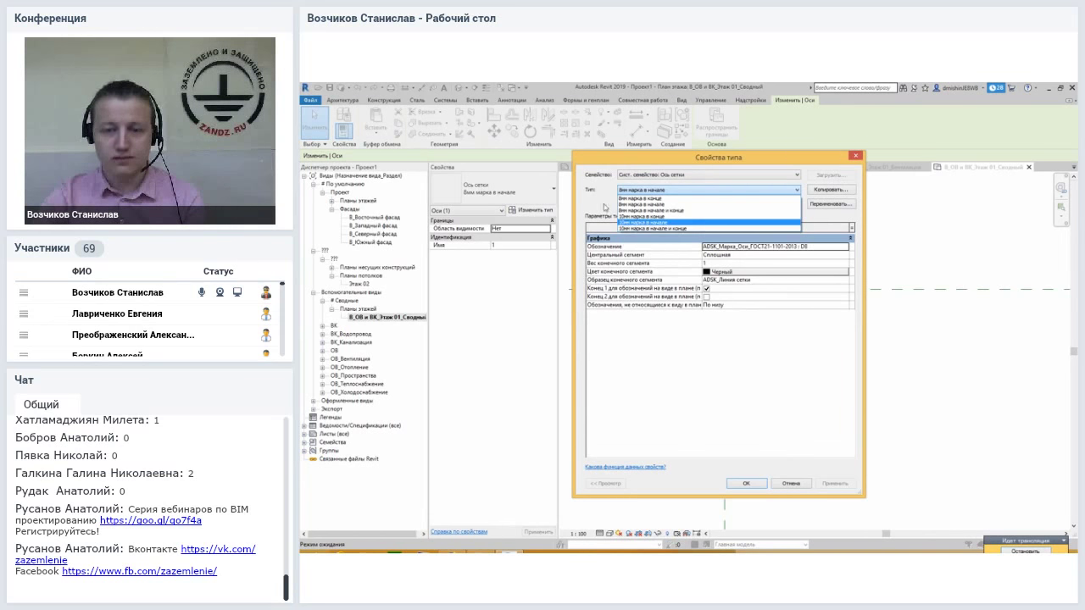
left_click(605, 206)
mouse_move(640, 161)
left_mouse_down()
mouse_move(381, 158)
mouse_move(627, 165)
left_mouse_up()
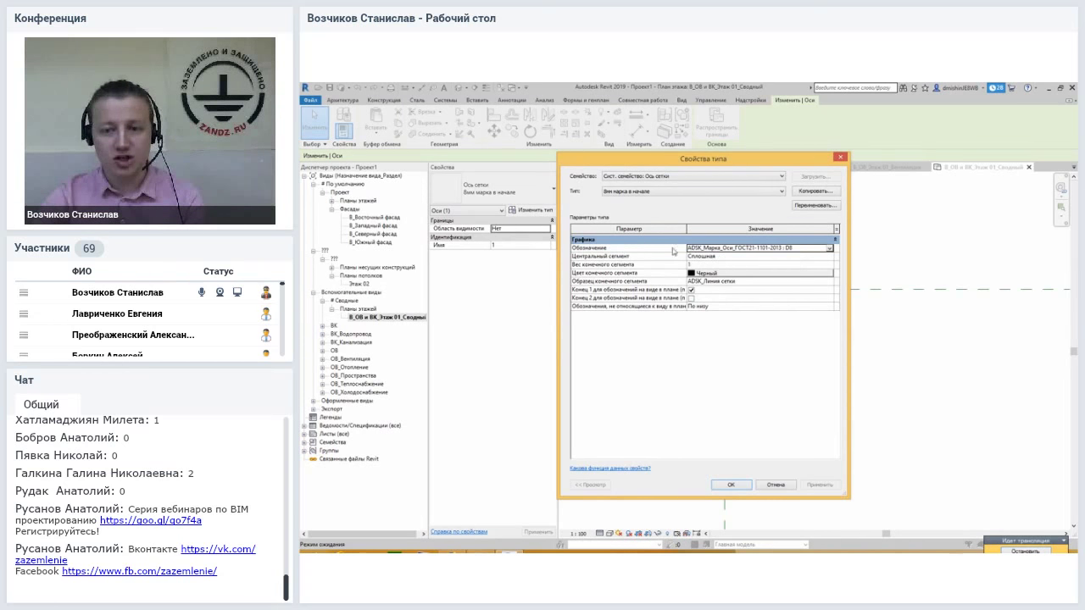
- Set the grid type's Обозначение to 'Заголовок сетки - Окружность 5 мм' and apply it
left_click(793, 248)
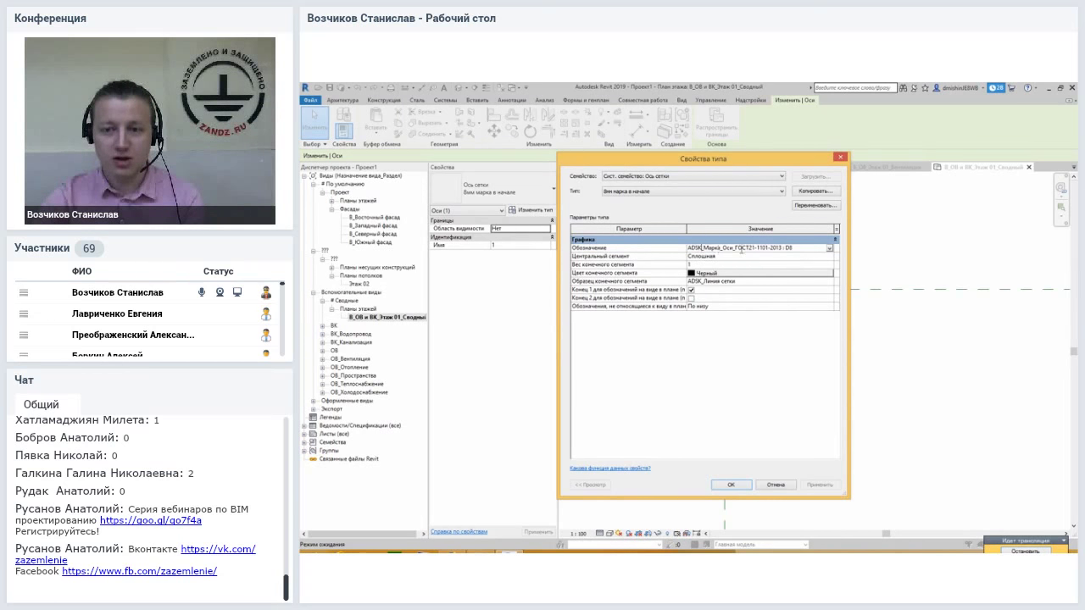
left_click_drag(793, 247, 672, 248)
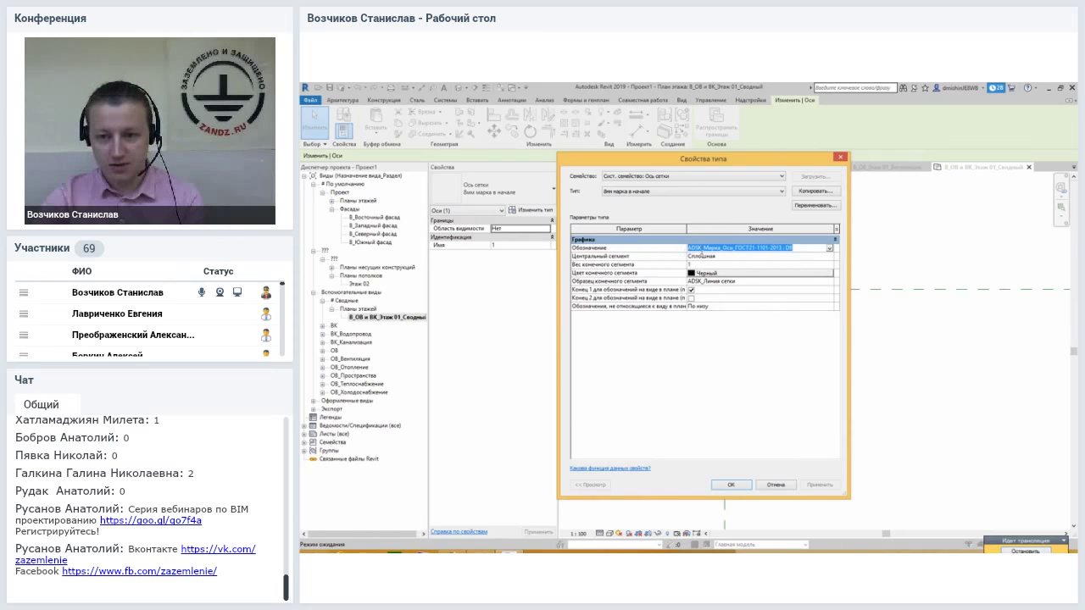
left_click(799, 248)
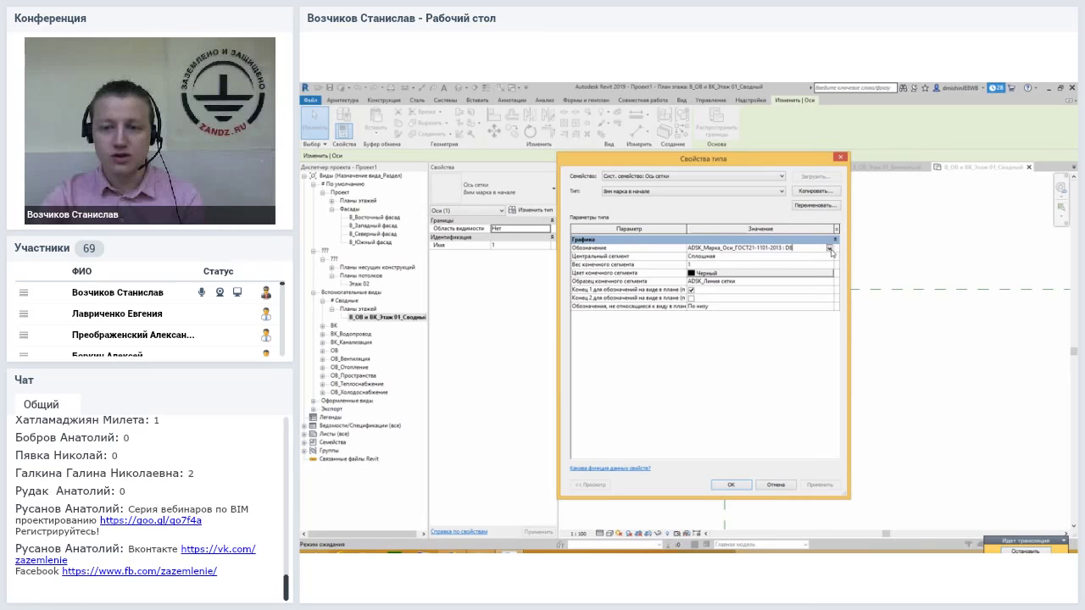
left_click(829, 249)
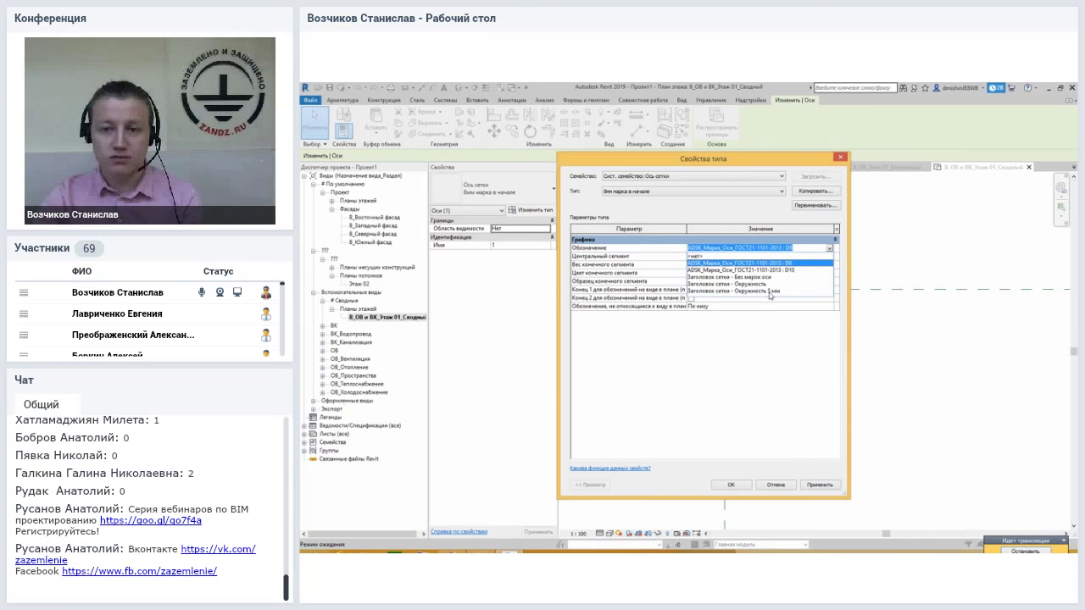
left_click(771, 293)
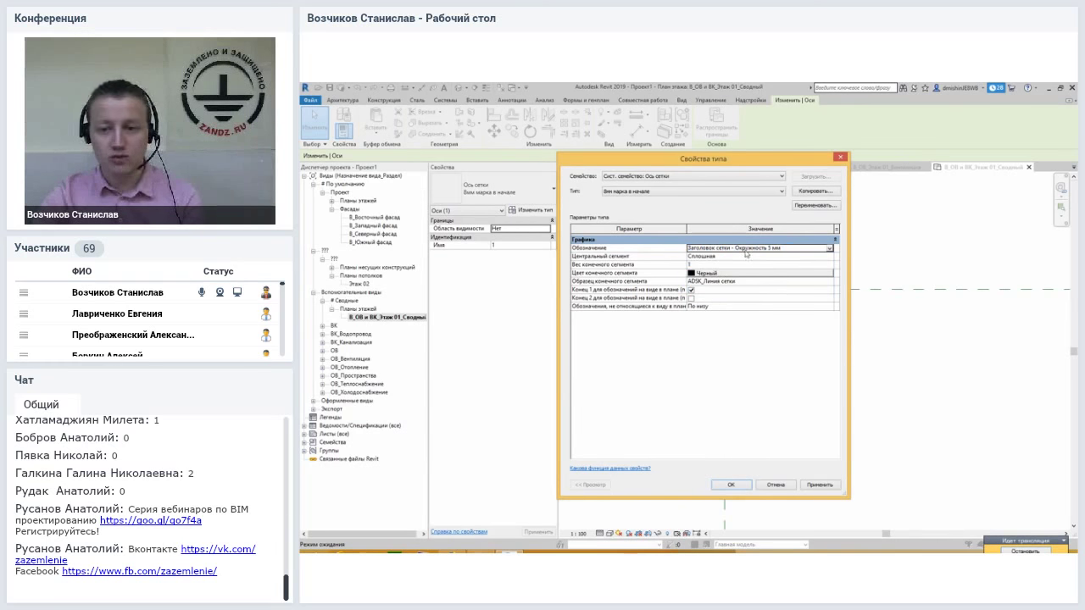
left_click(738, 485)
left_click(738, 485)
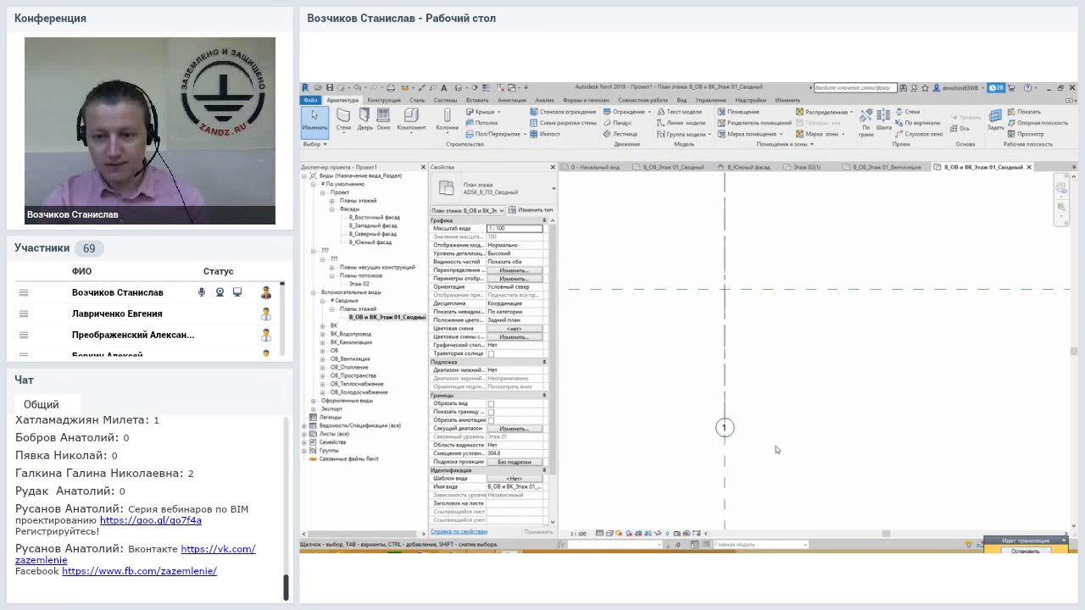
- Close the extra Этаж 02(1) view
scroll(777, 449, "down", 2)
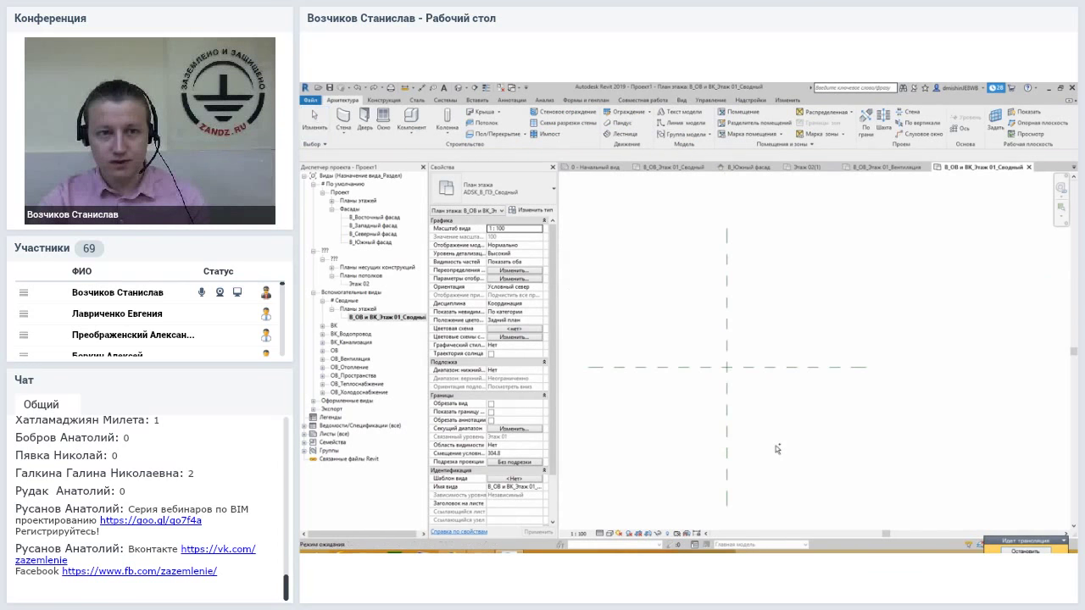
left_click(357, 88)
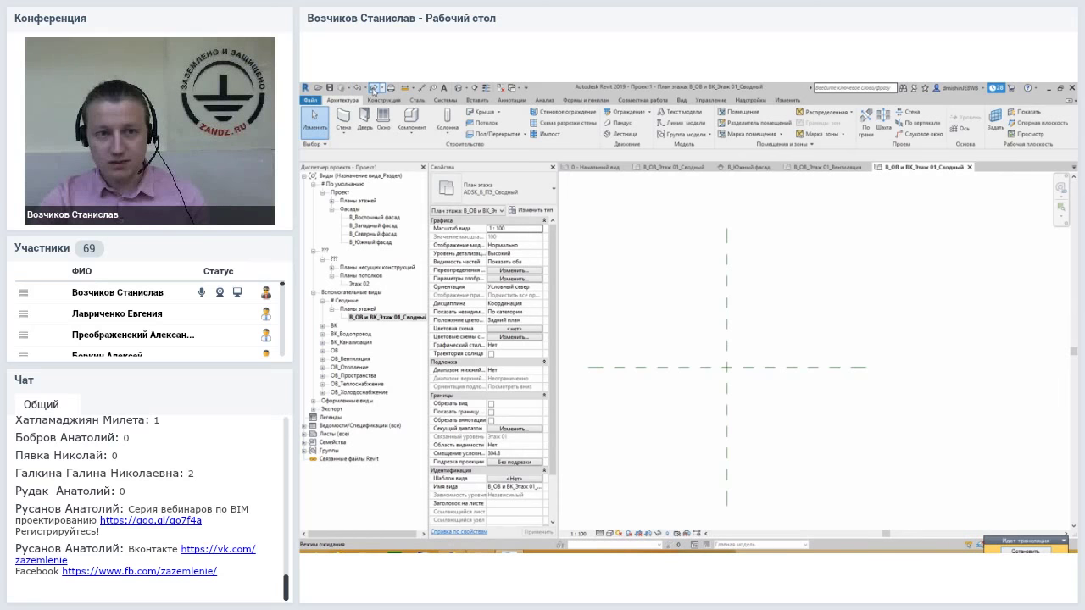
scroll(566, 271, "up", 2)
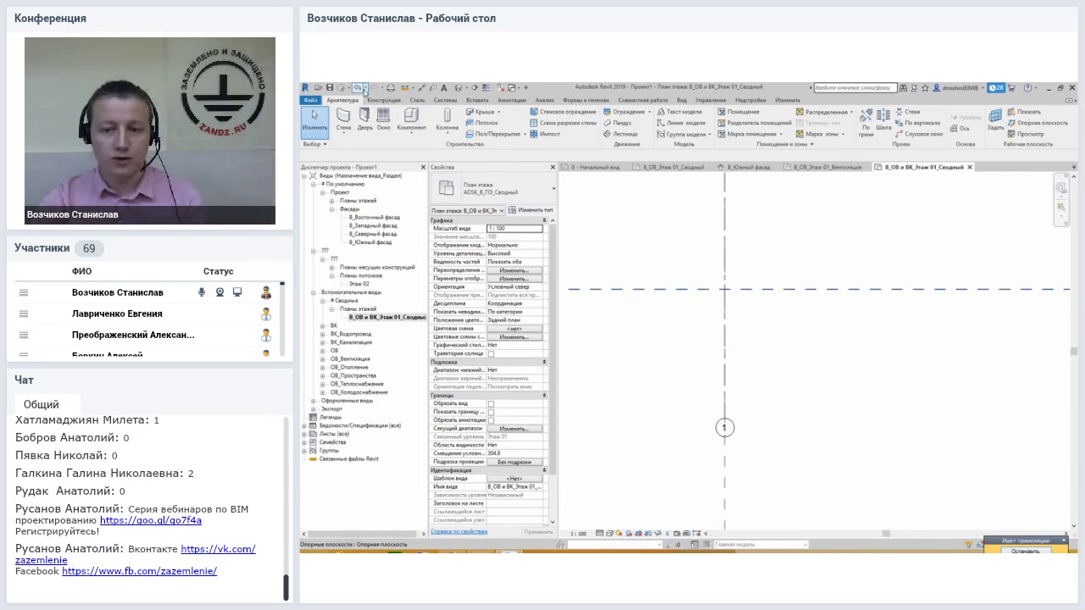
- Undo the grid head change using Undo/Redo, then select the grid axis line
left_click(375, 90)
left_click(357, 88)
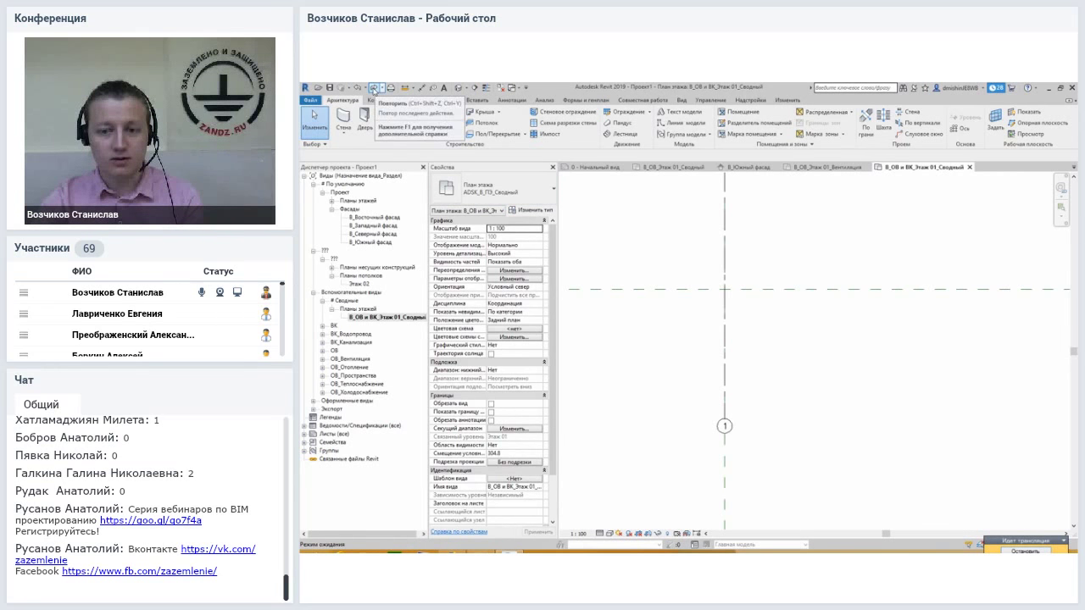
left_click(376, 88)
left_click(357, 90)
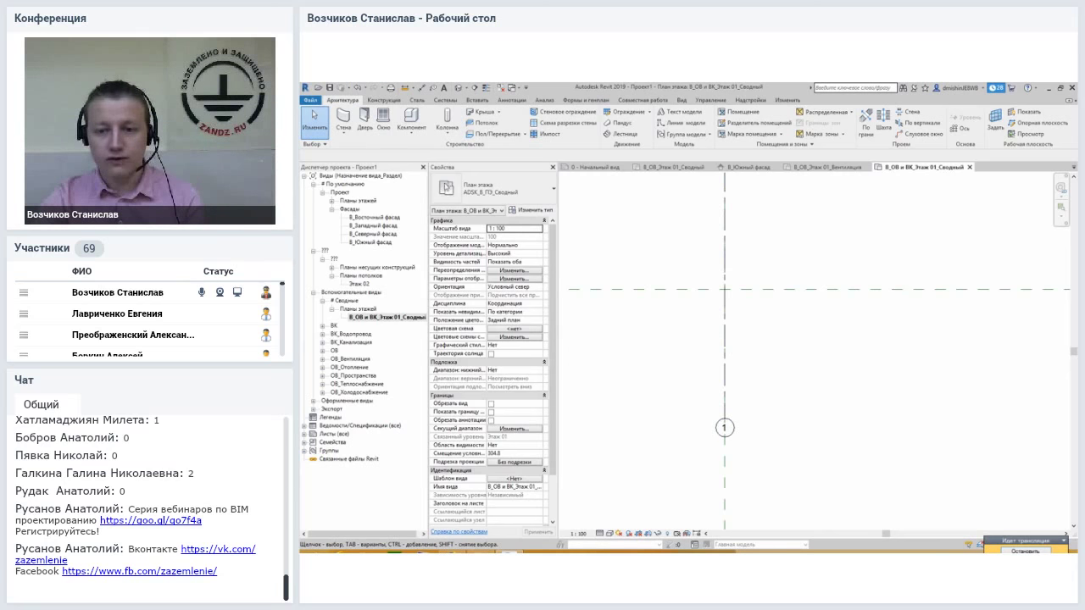
left_click(357, 89)
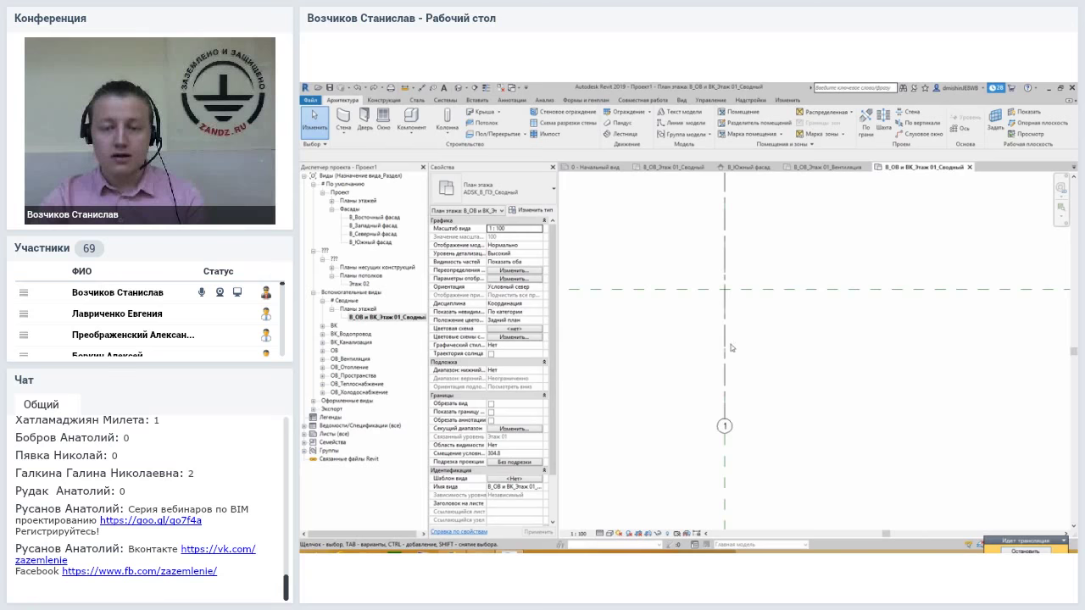
left_click(726, 347)
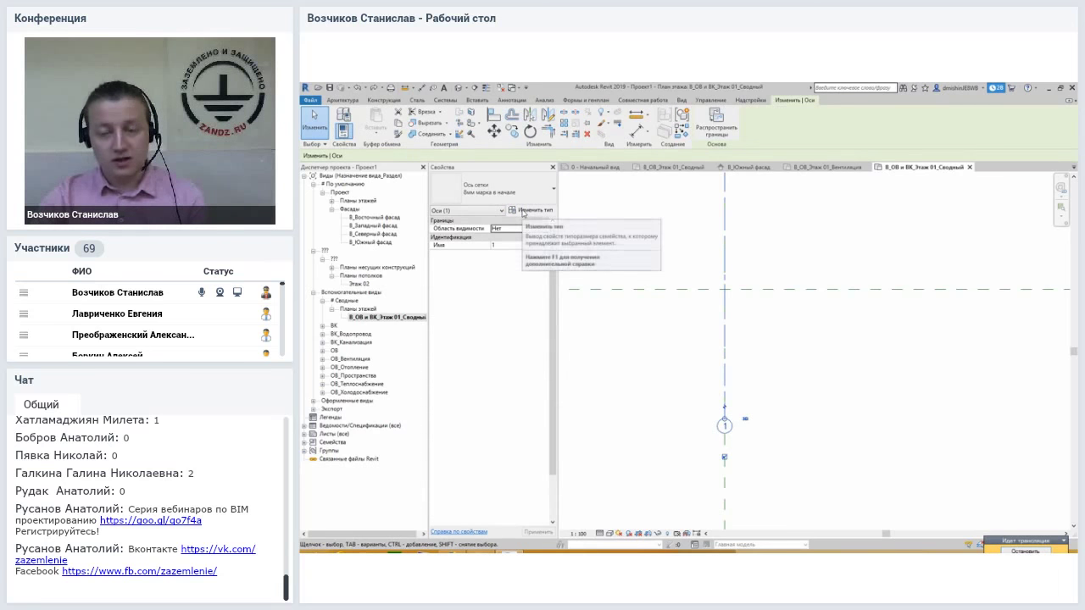
left_click(523, 212)
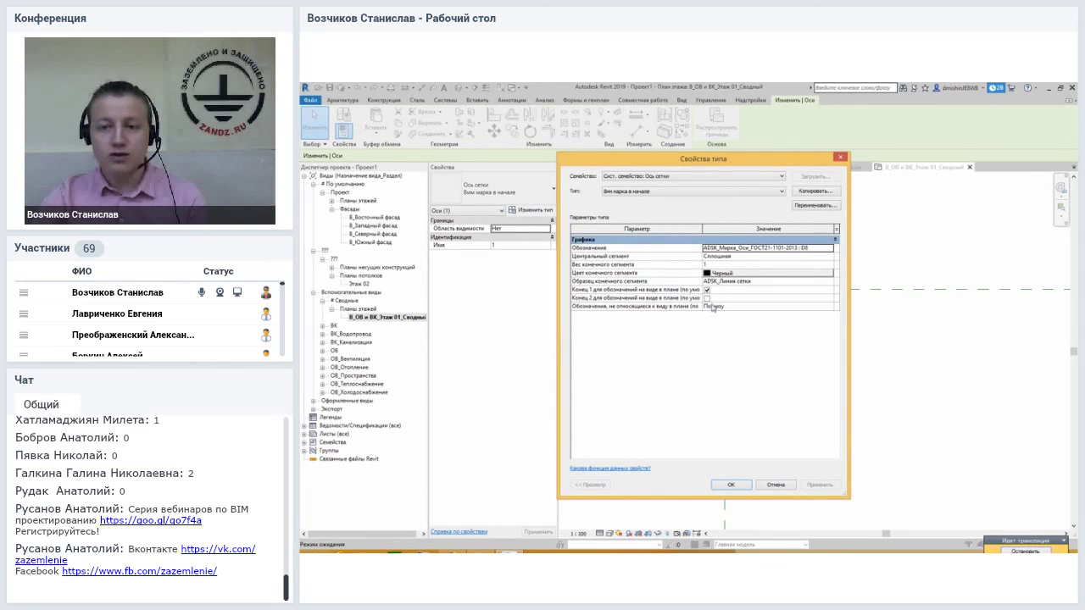
left_click(802, 248)
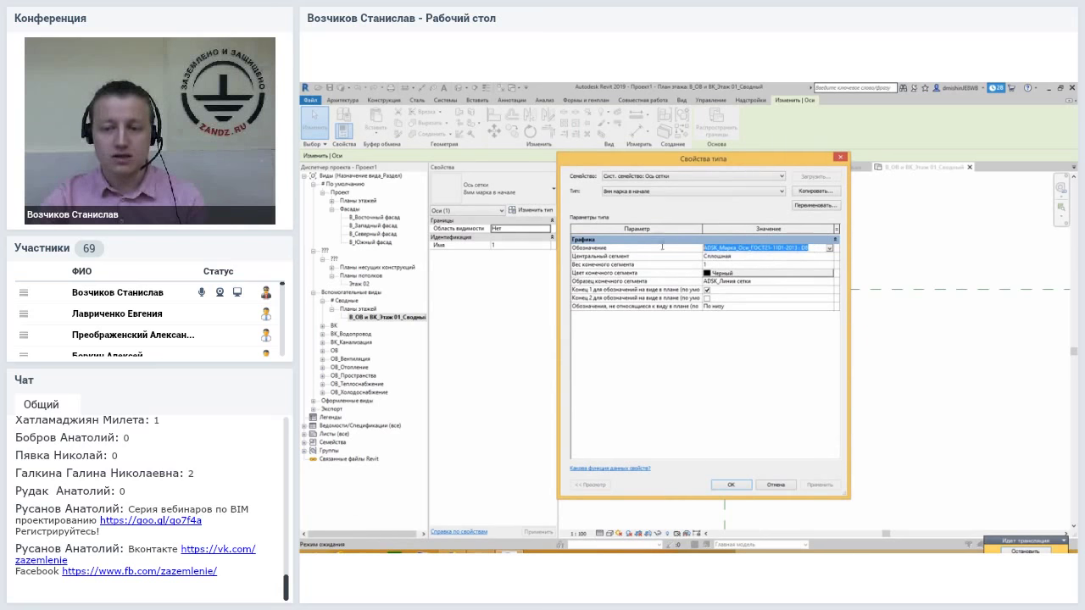
left_click(812, 248)
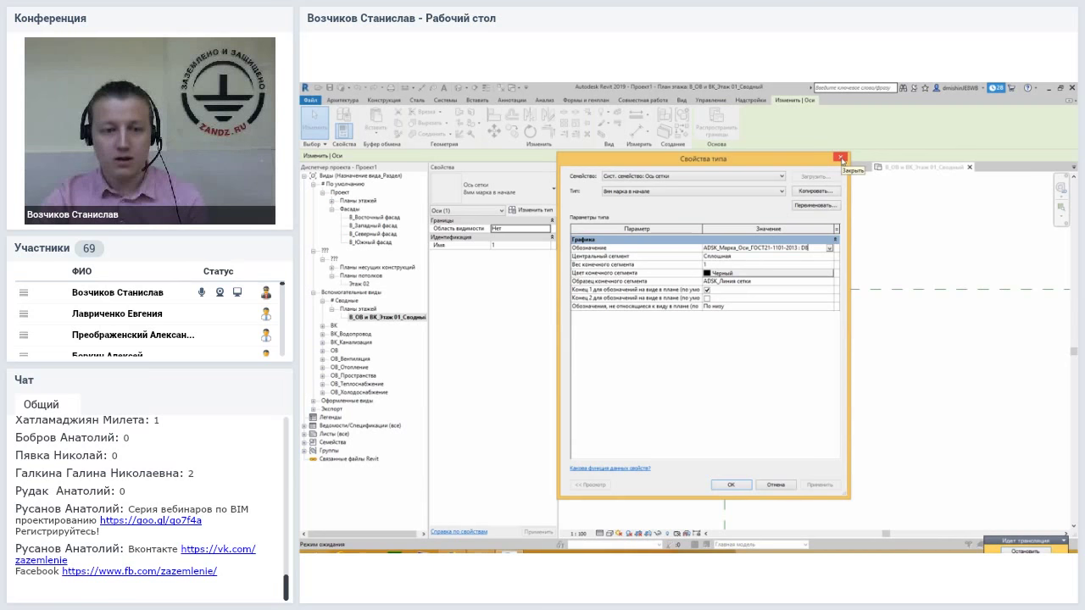
left_click(841, 159)
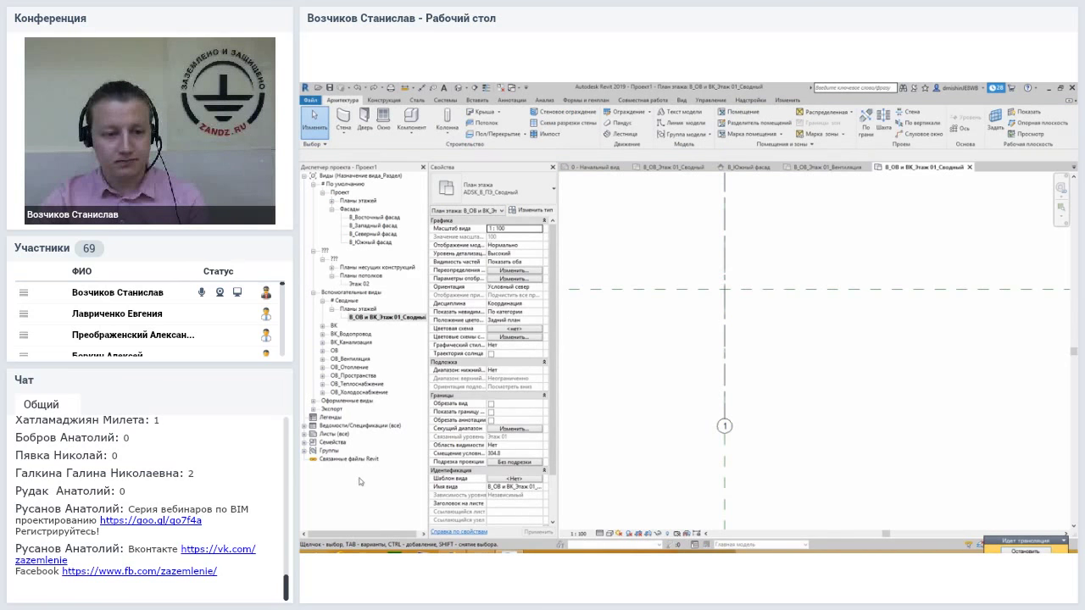
- Expand the Семейства branch in the Project Browser and browse its family categories
left_click(348, 427)
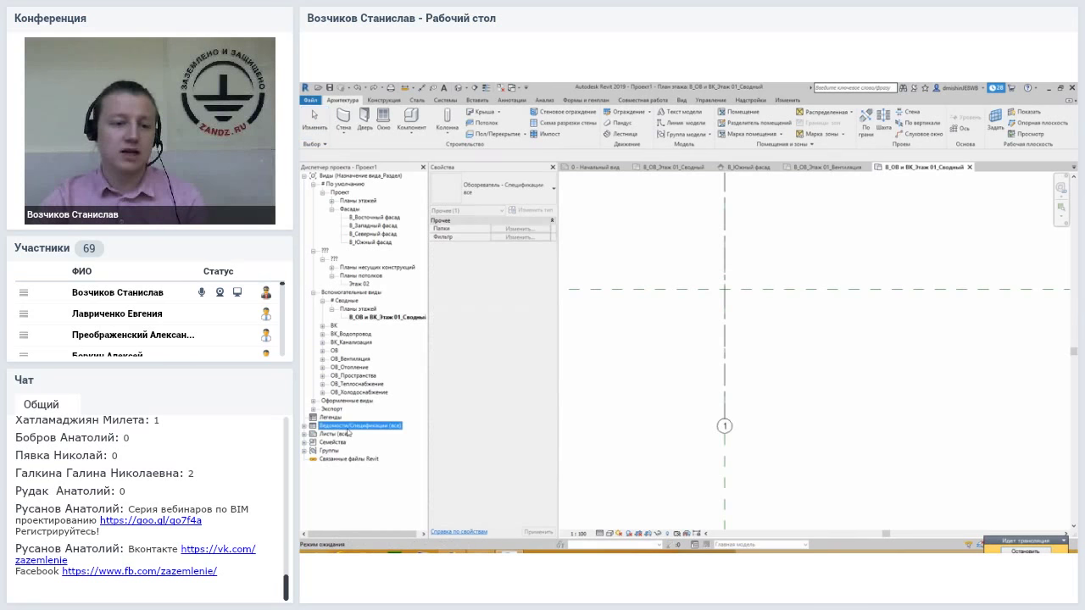
left_click(321, 442)
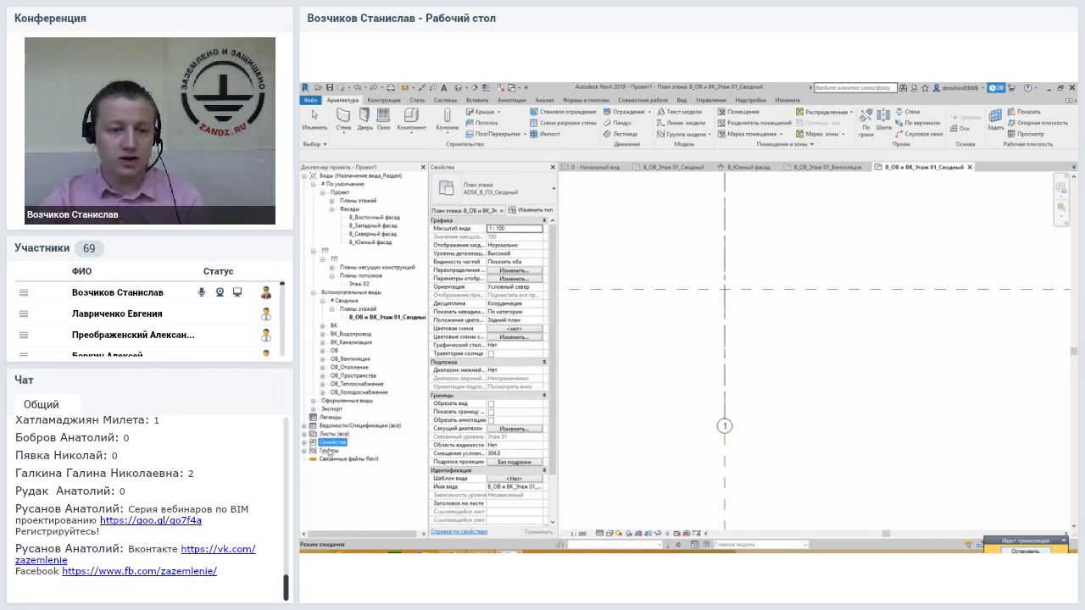
left_click(303, 443)
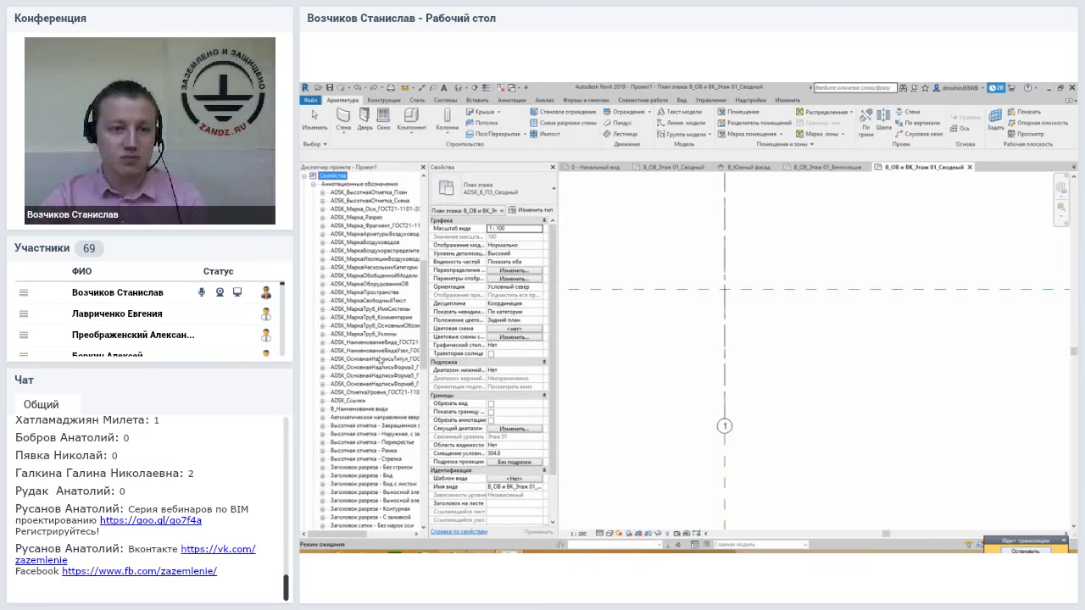
left_click_drag(426, 277, 424, 268)
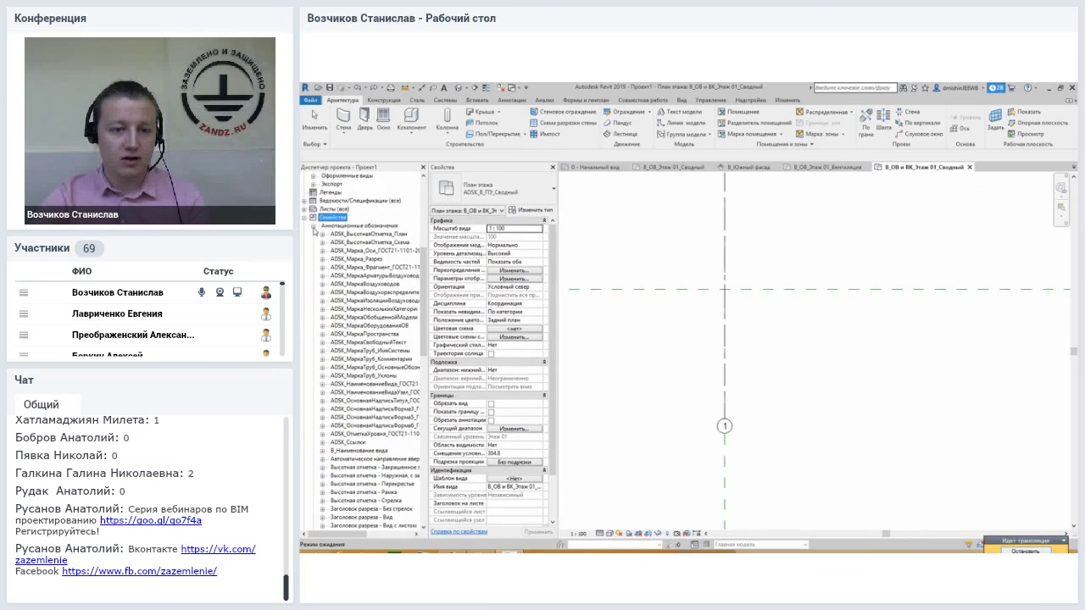
left_click(312, 230)
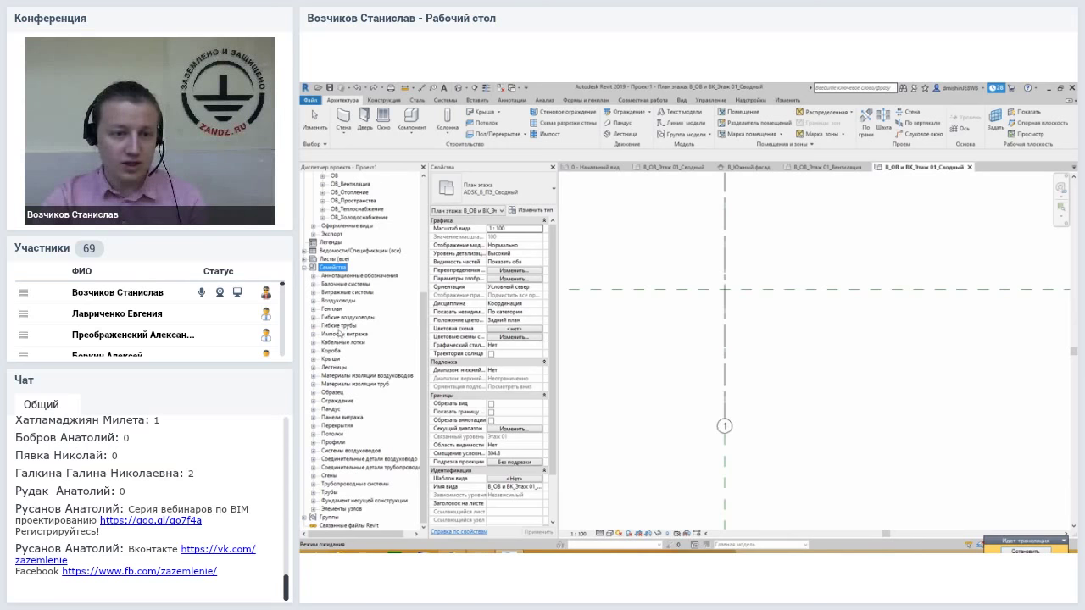
left_click(332, 293)
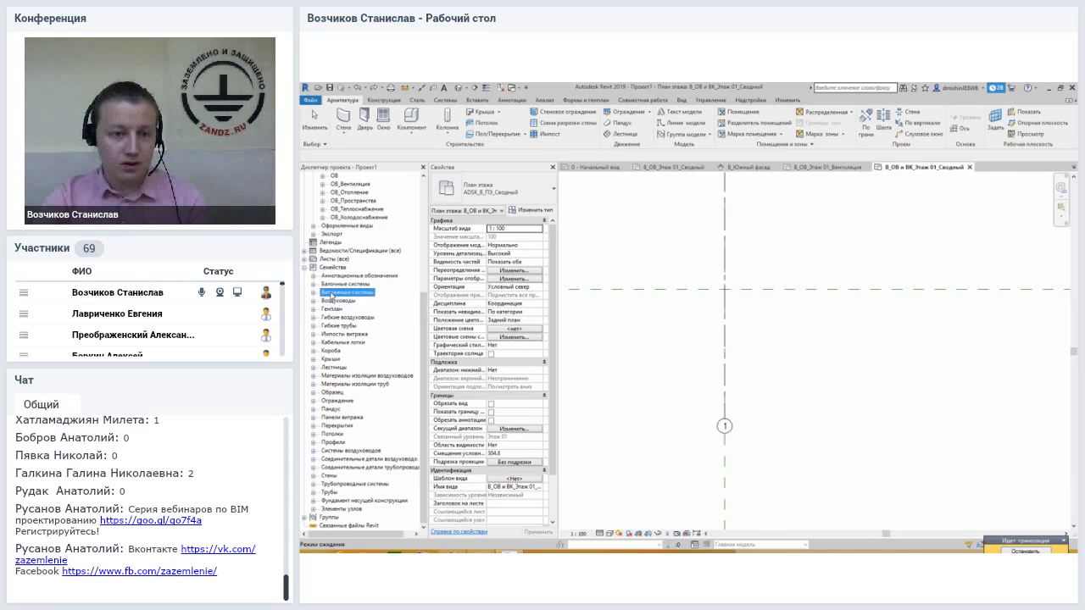
left_click(333, 318)
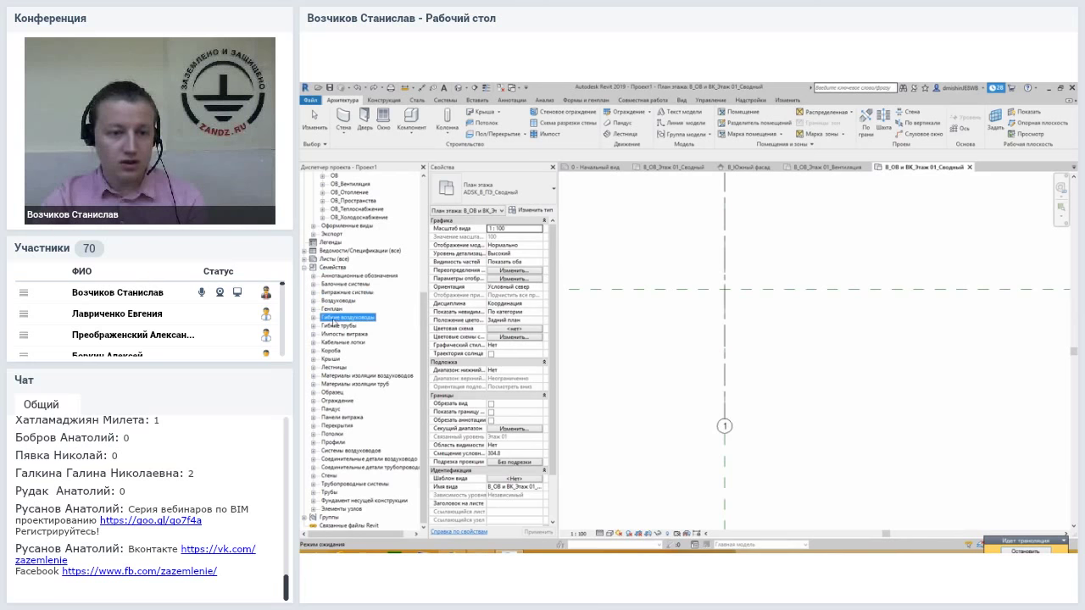
left_click(337, 359)
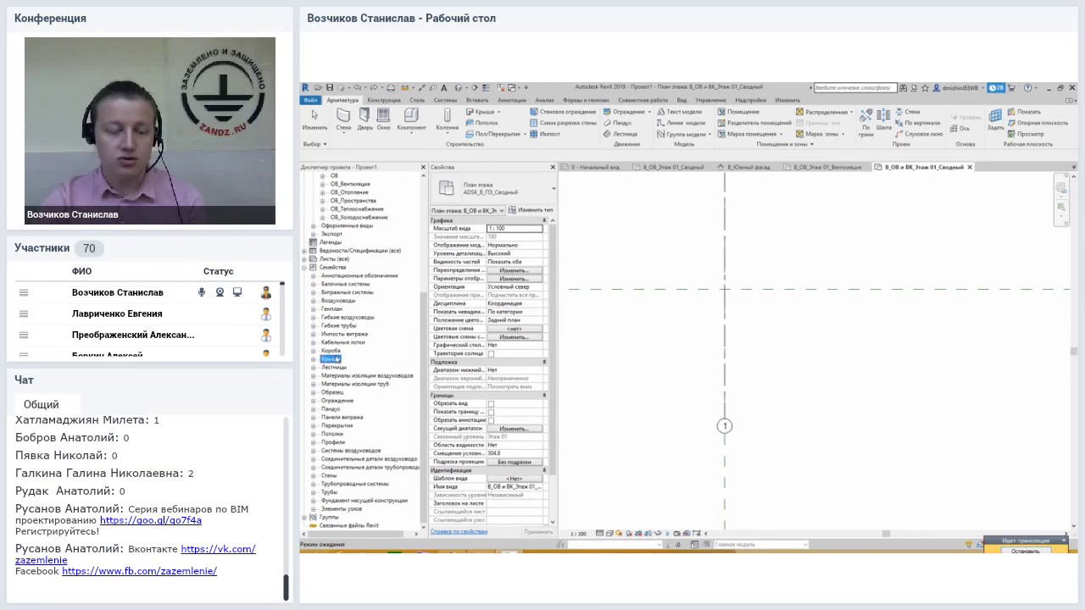
left_click(335, 368)
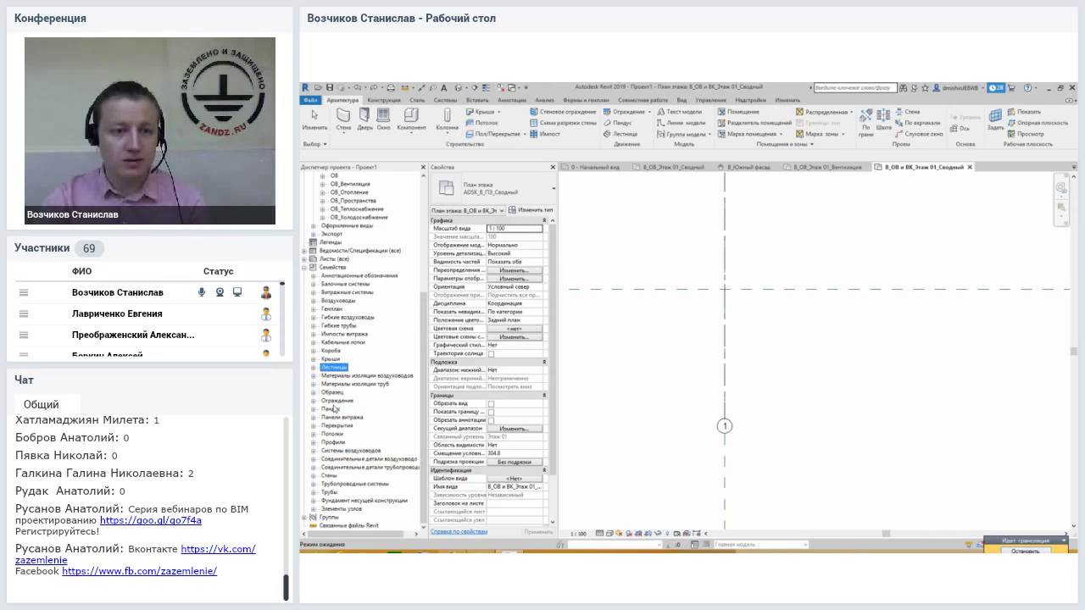
left_click(336, 277)
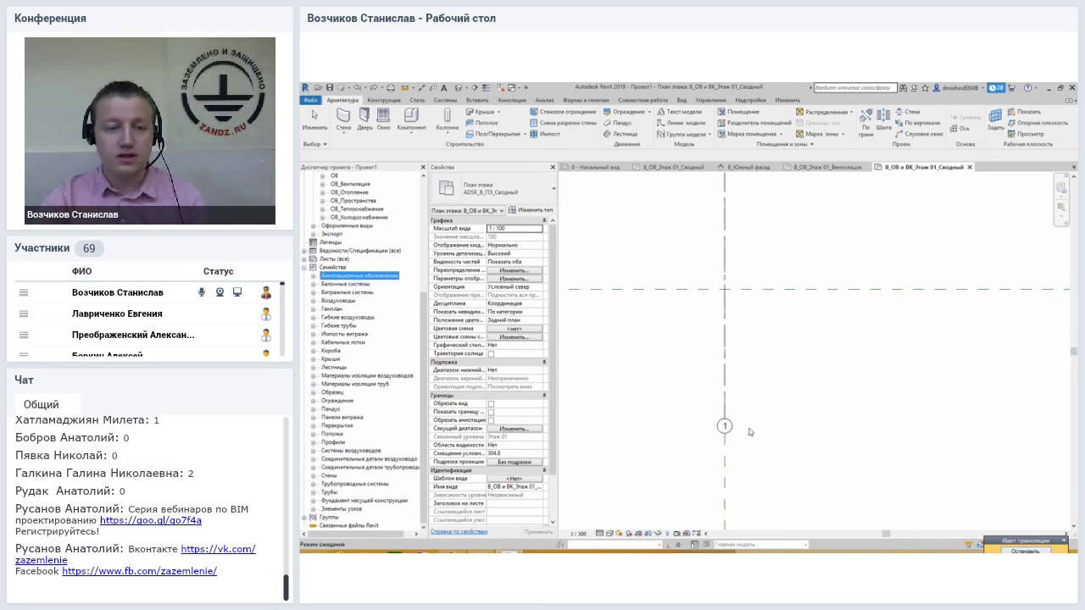
left_click(749, 433)
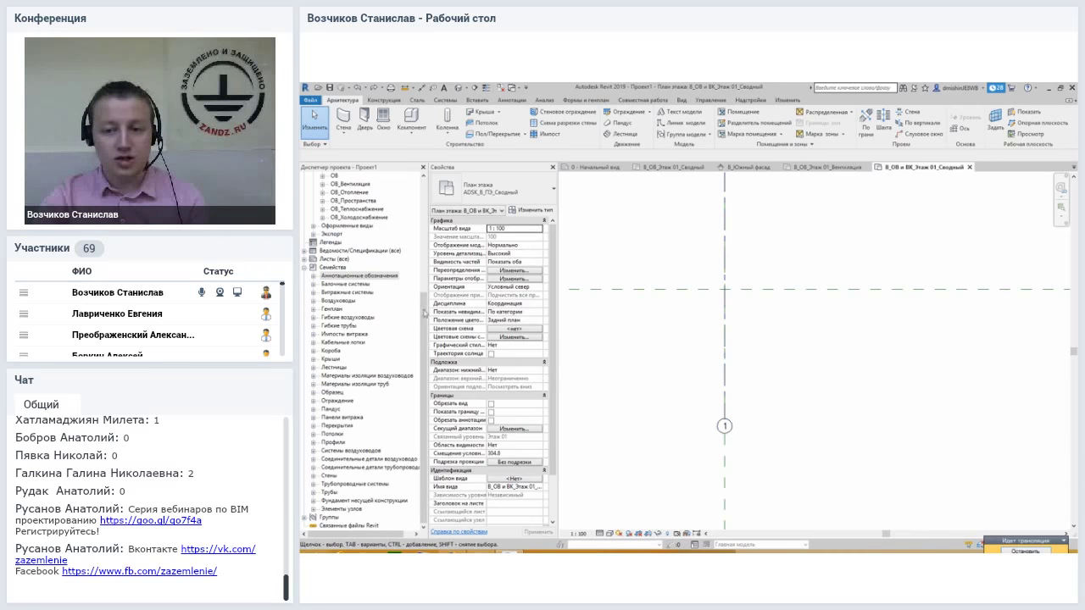
left_click(337, 279)
left_click(678, 353)
middle_click_drag(678, 373, 677, 386)
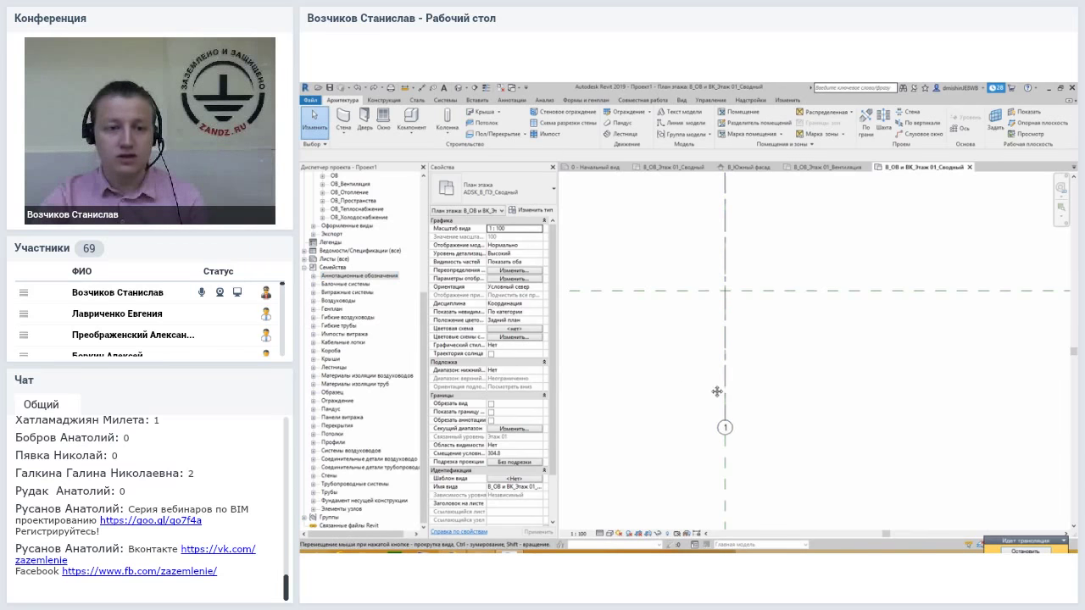
left_click(325, 280)
left_click(313, 277)
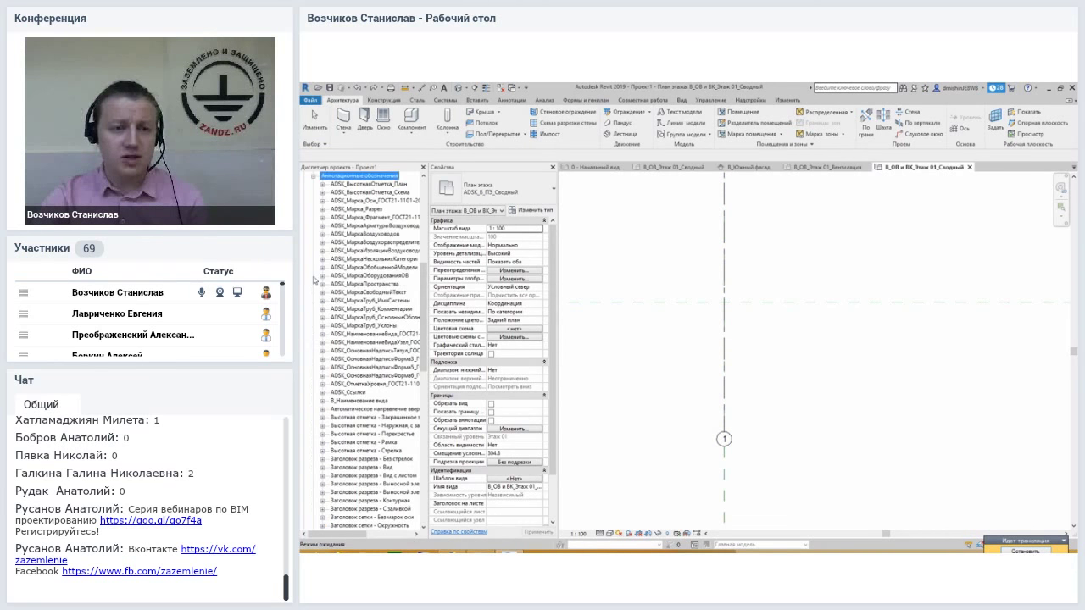
mouse_move(421, 279)
left_mouse_down()
mouse_move(429, 334)
mouse_move(437, 285)
mouse_move(430, 365)
left_mouse_up()
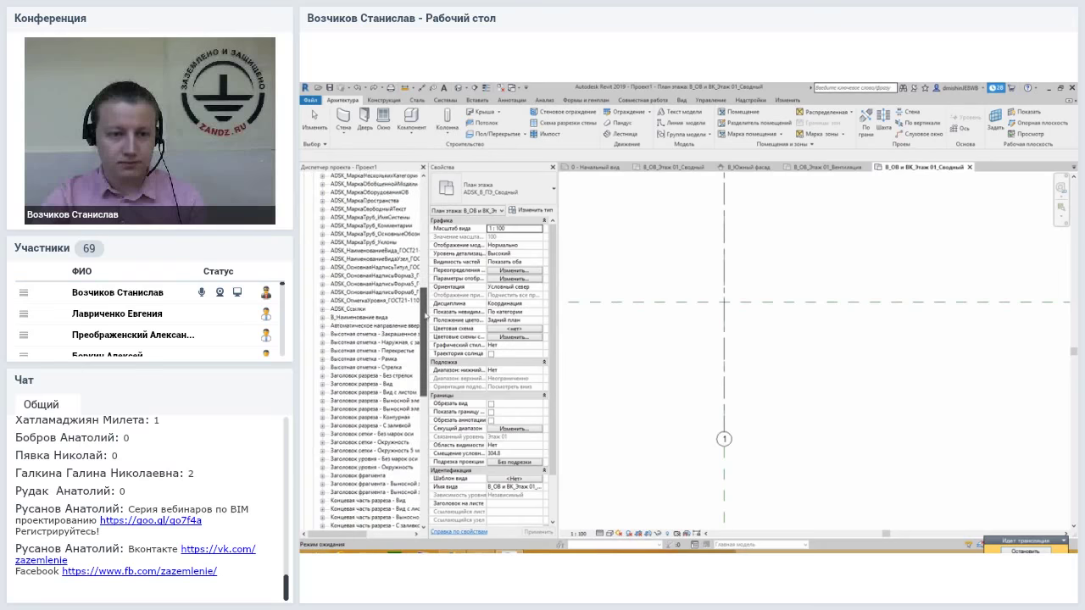
scroll(386, 278, "up", 6)
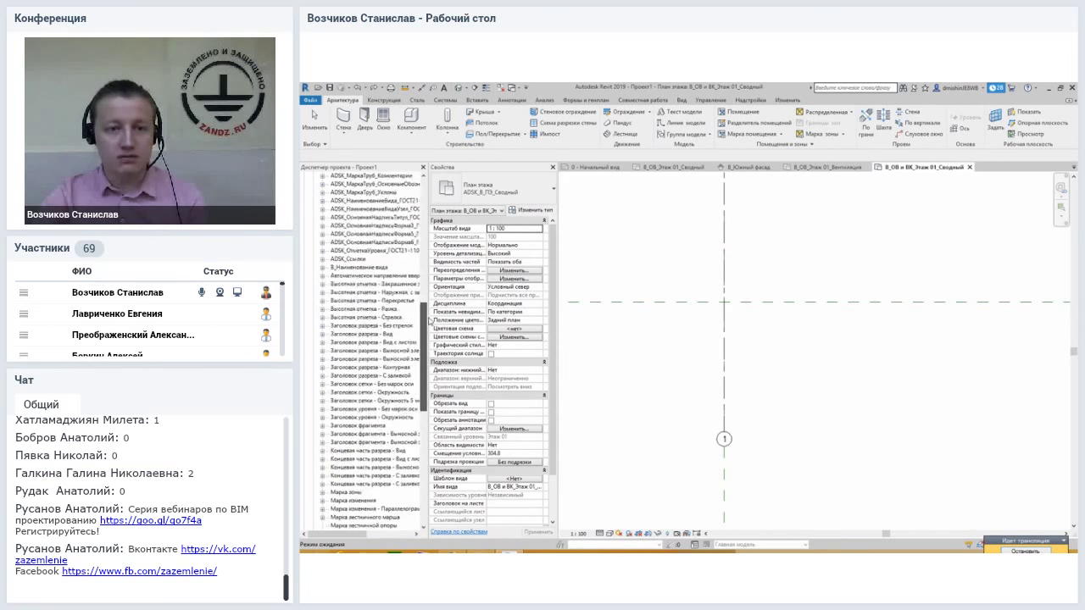
scroll(386, 277, "up", 6)
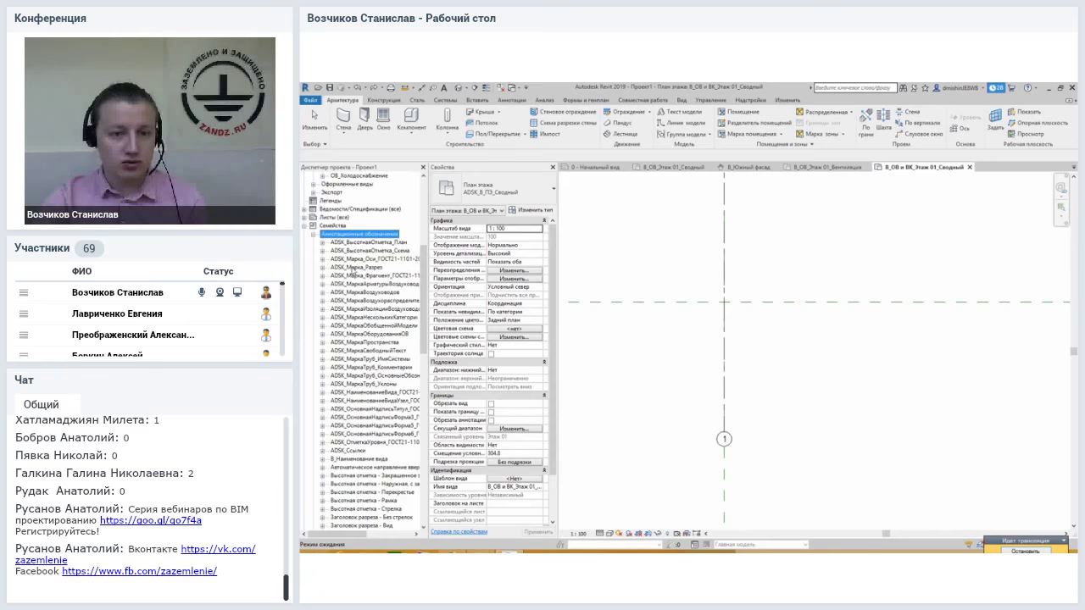
left_click(360, 258)
left_click_drag(426, 269, 443, 268)
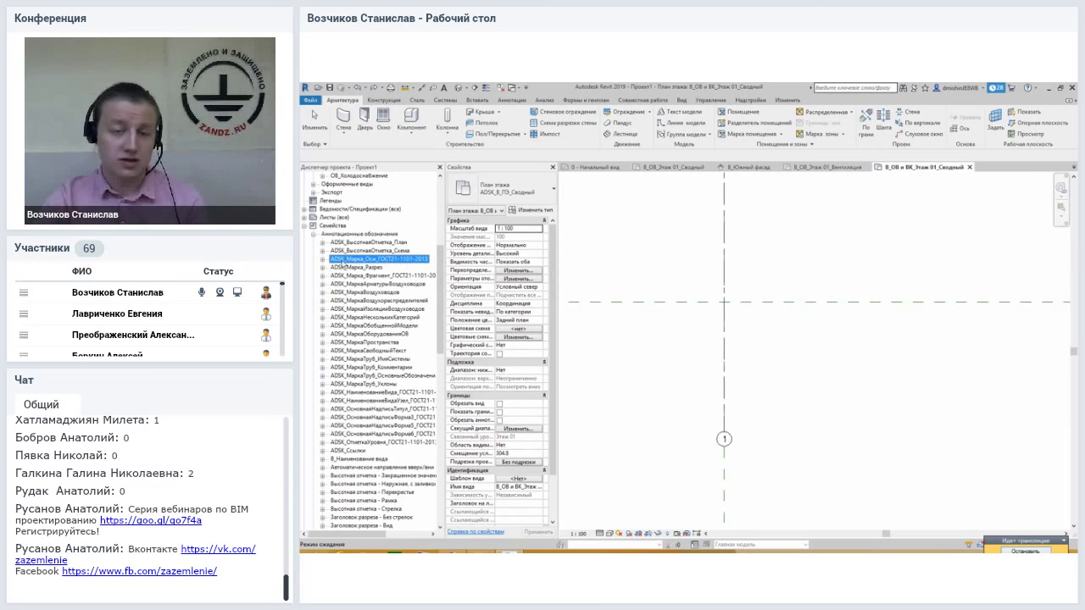
- Duplicate the D10 grid-head type and name the copy D14
left_click(322, 260)
left_click(345, 276)
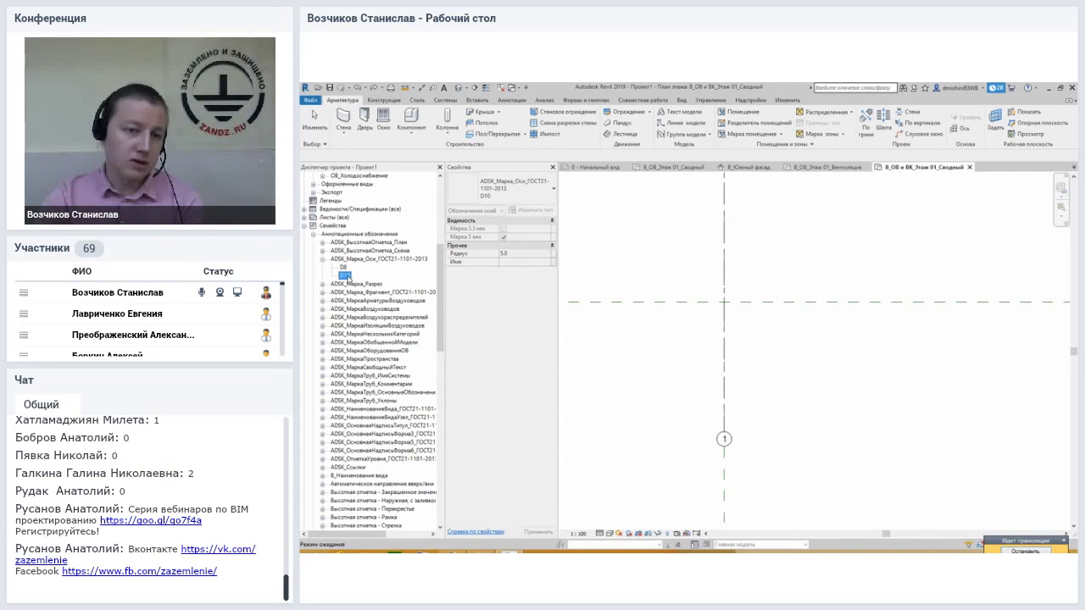
right_click(345, 276)
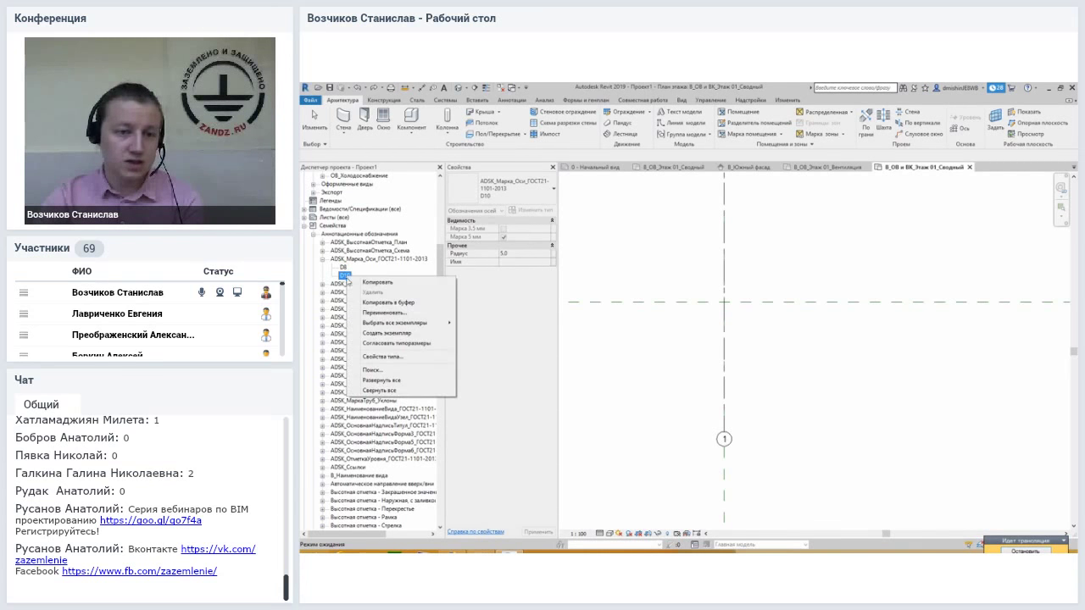
left_click(376, 282)
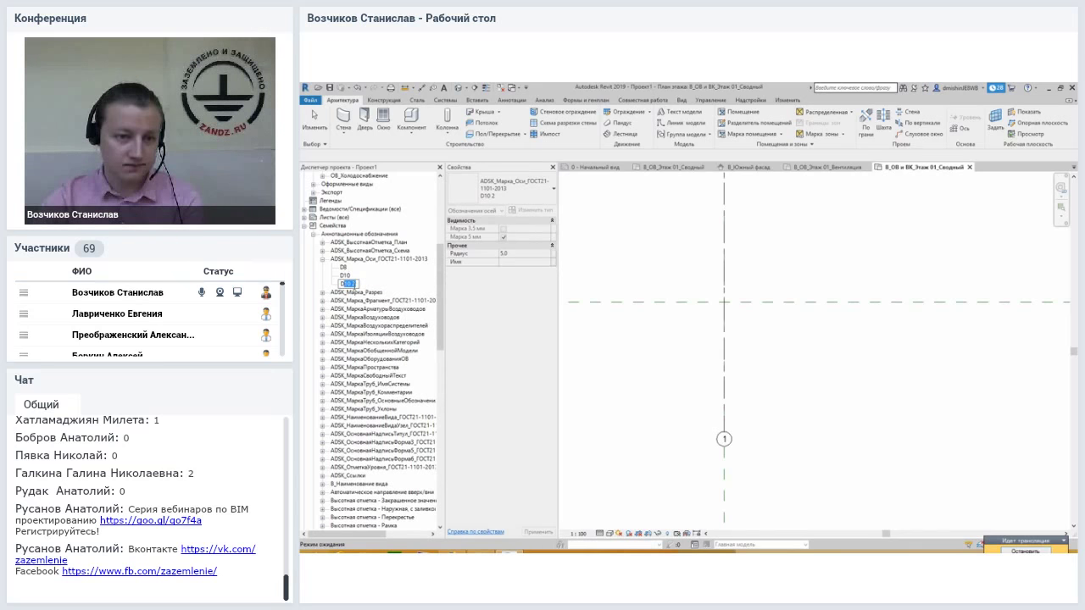
type("D14")
key("Return")
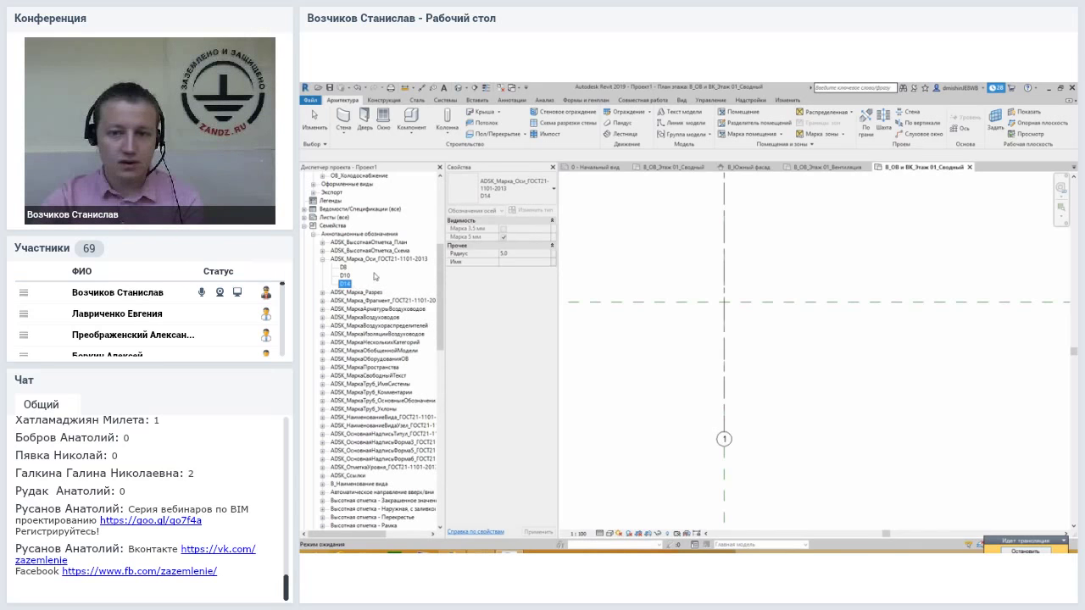
- Set the D14 type's Радиус to 7.0 in Type Properties
double_click(348, 285)
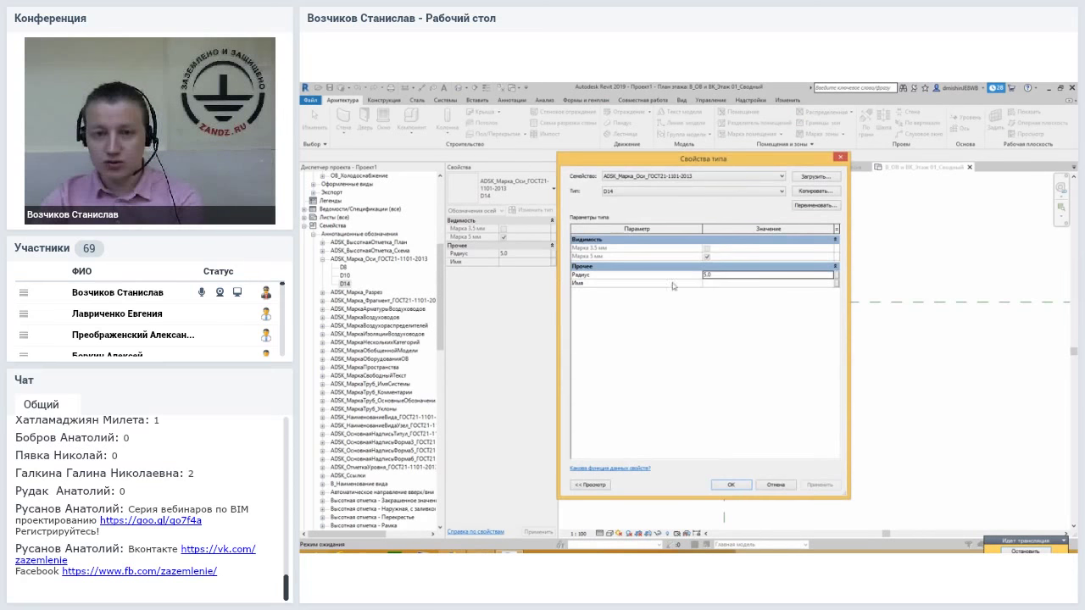
key("BackSpace")
type("7")
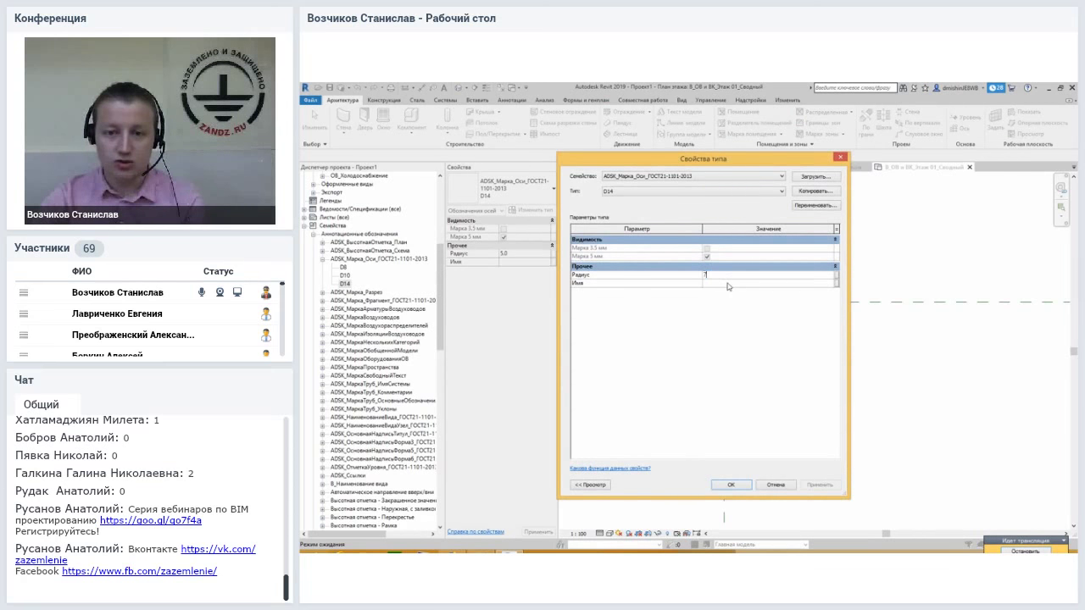
key("Return")
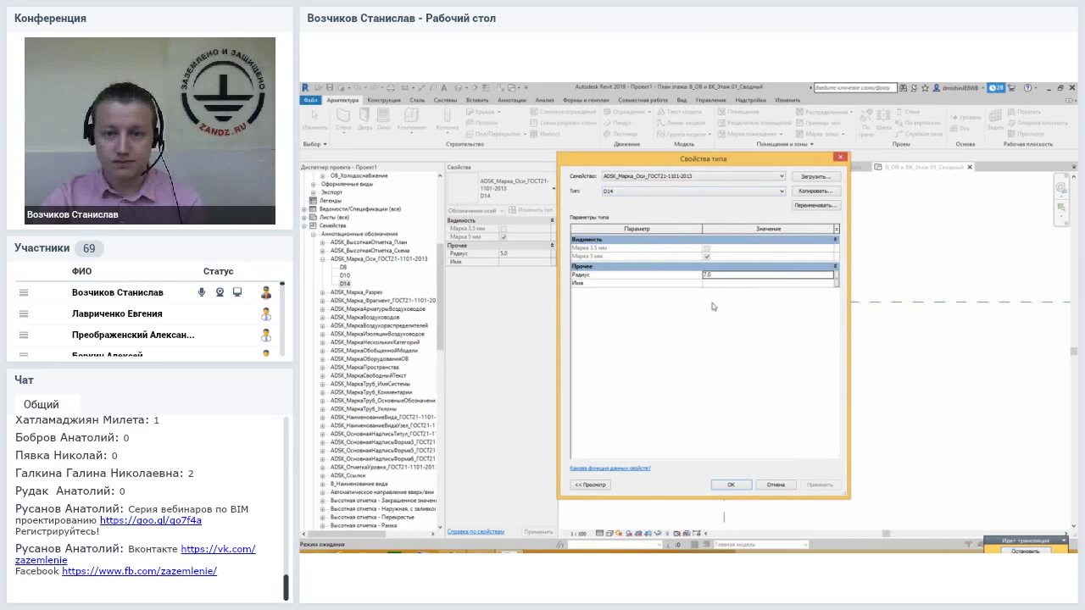
left_click(731, 484)
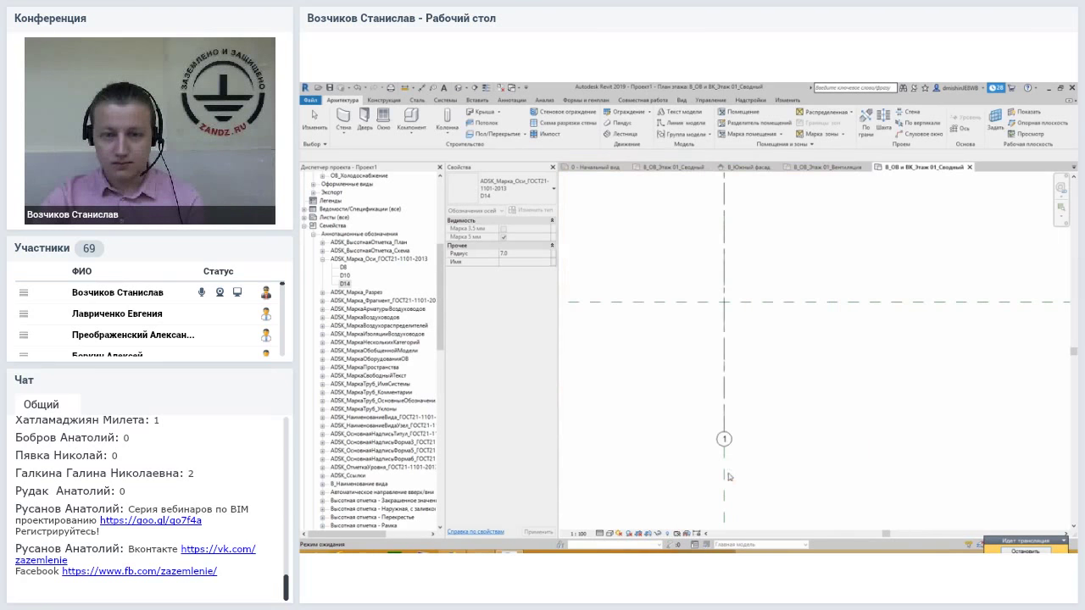
left_click(568, 342)
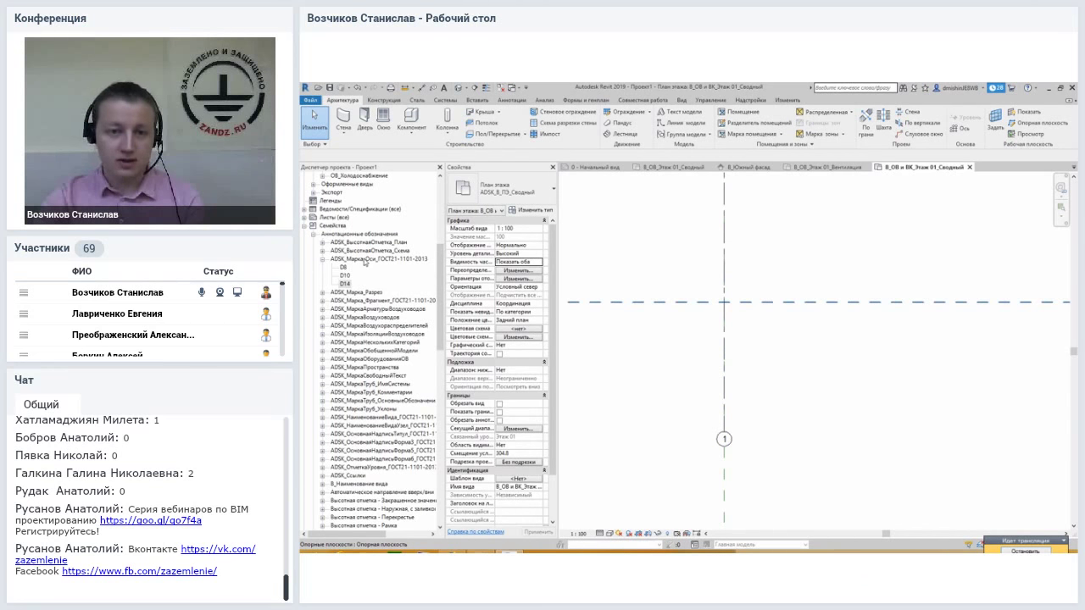
left_click(724, 424)
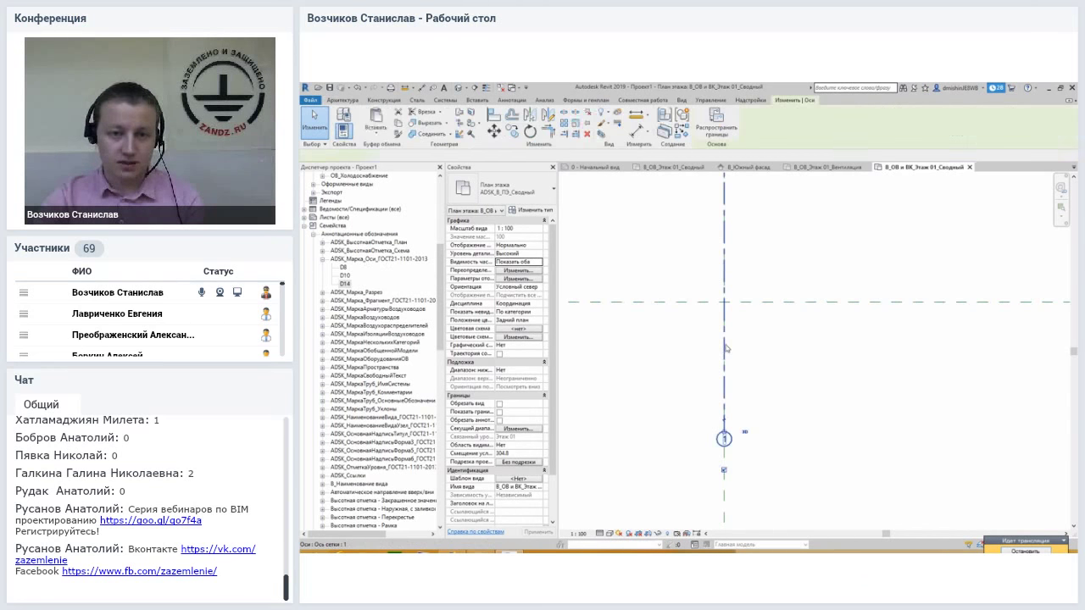
left_click(525, 211)
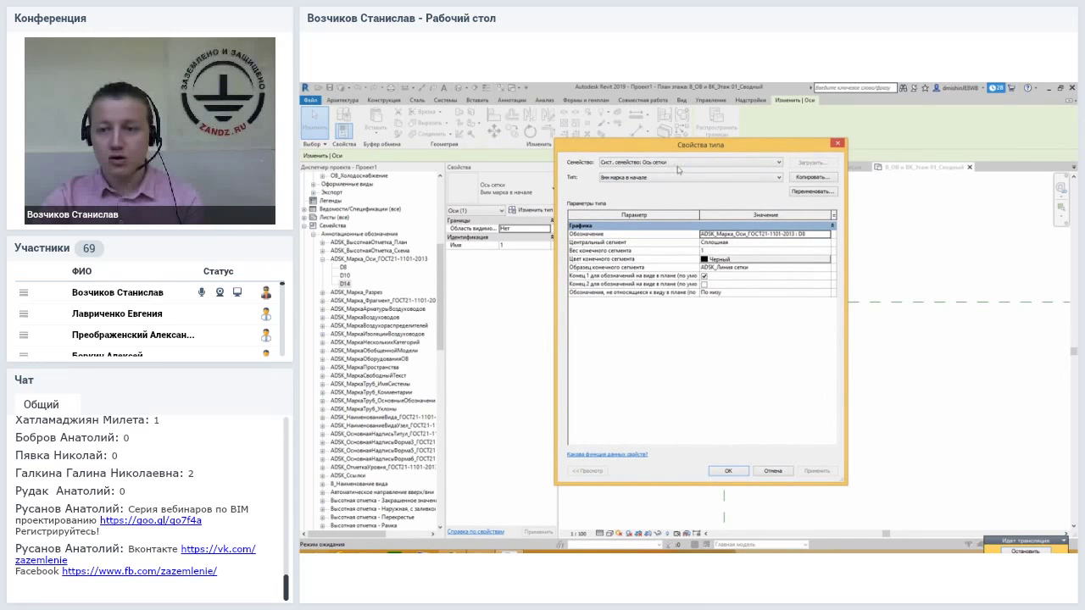
left_click(829, 235)
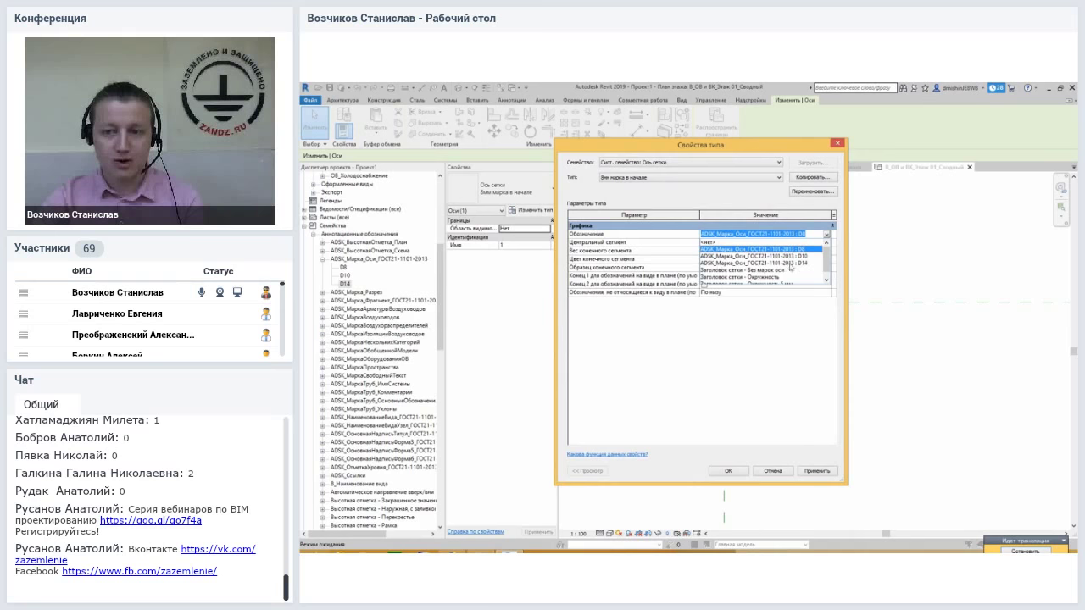
left_click(803, 265)
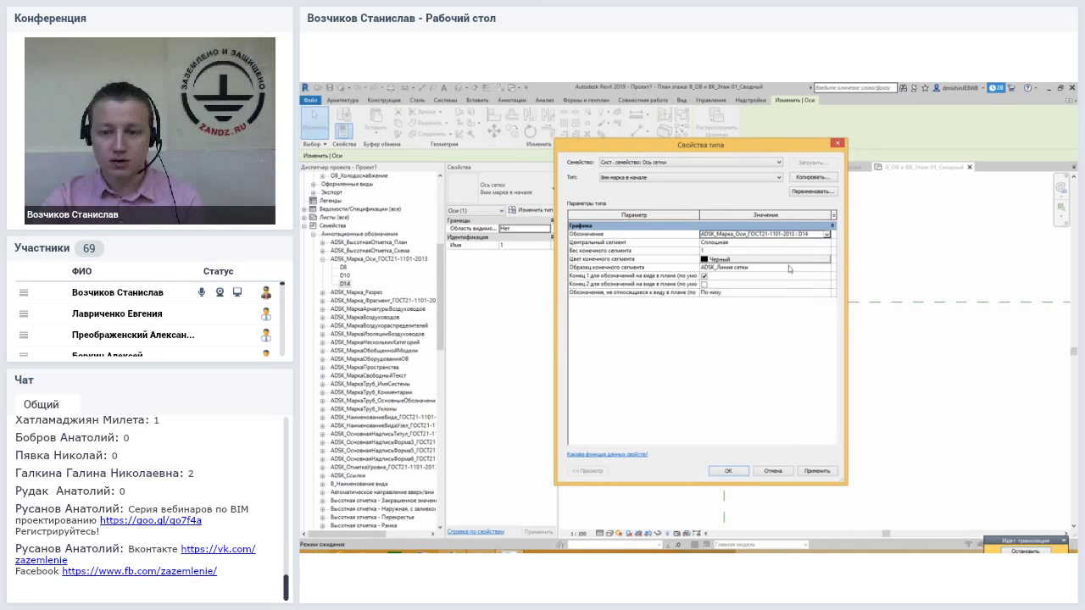
left_click(730, 471)
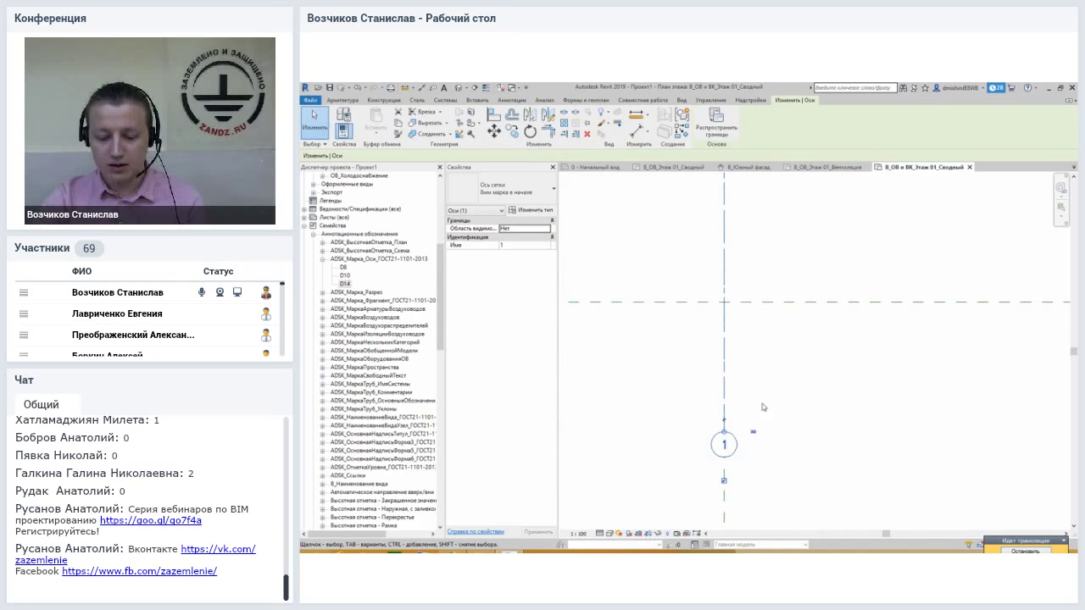
left_click(766, 396)
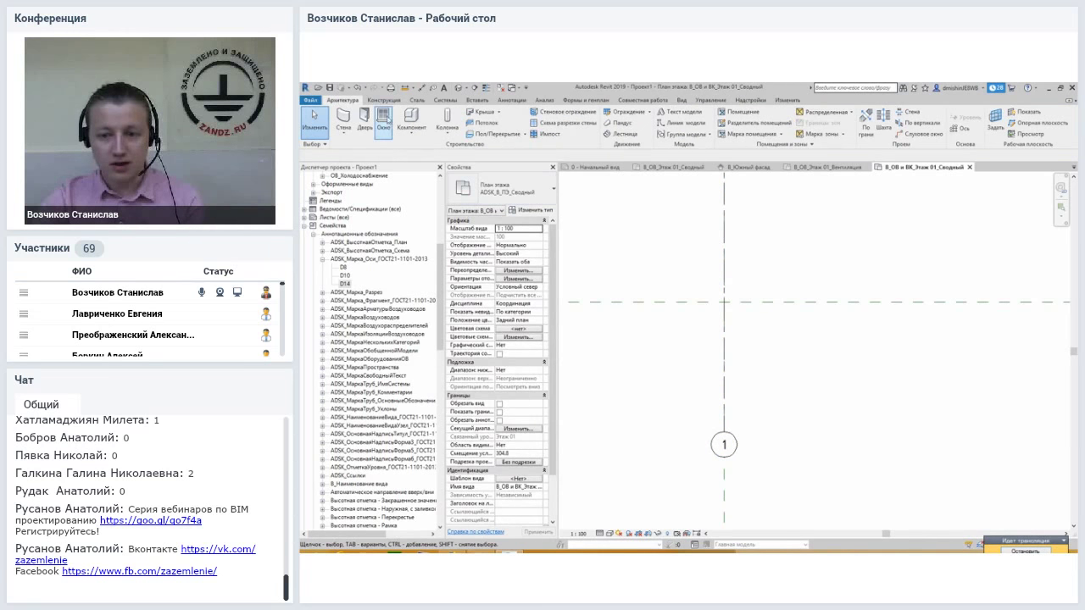
left_click(358, 87)
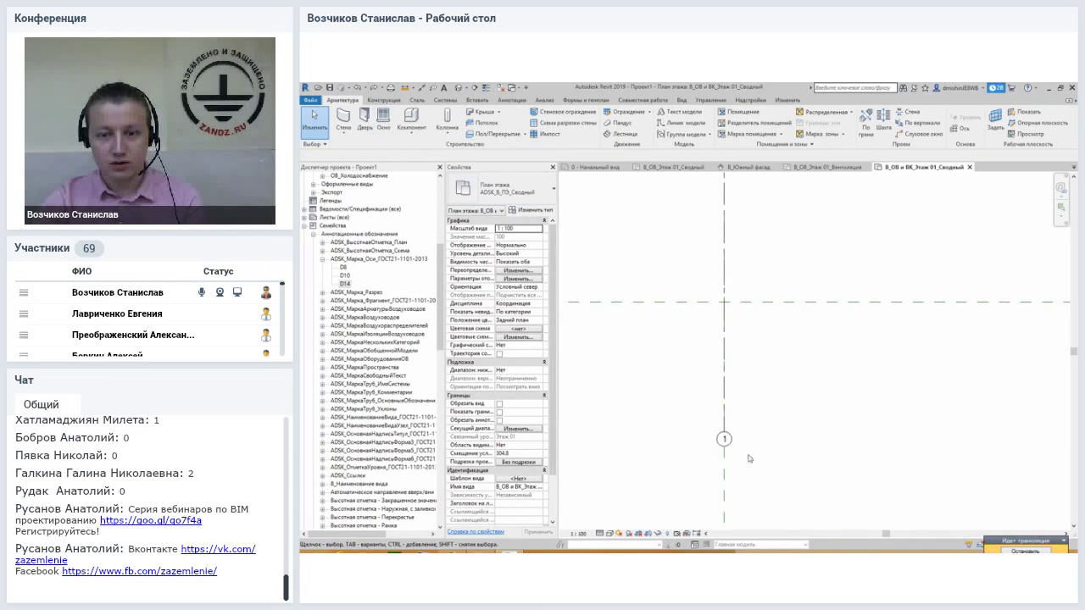
left_click(374, 87)
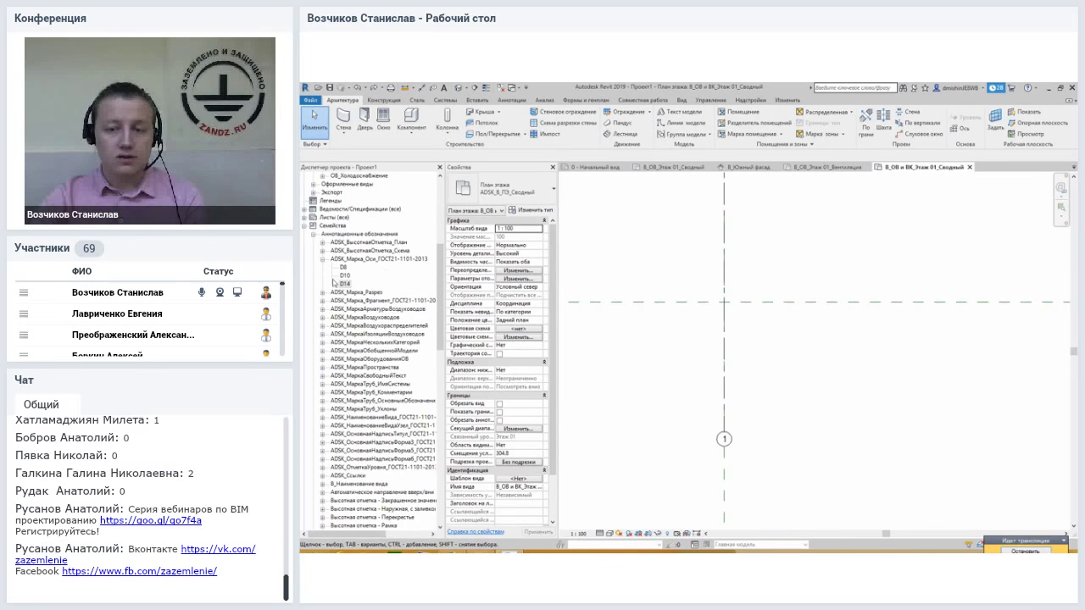
left_click(323, 258)
scroll(675, 276, "down", 3)
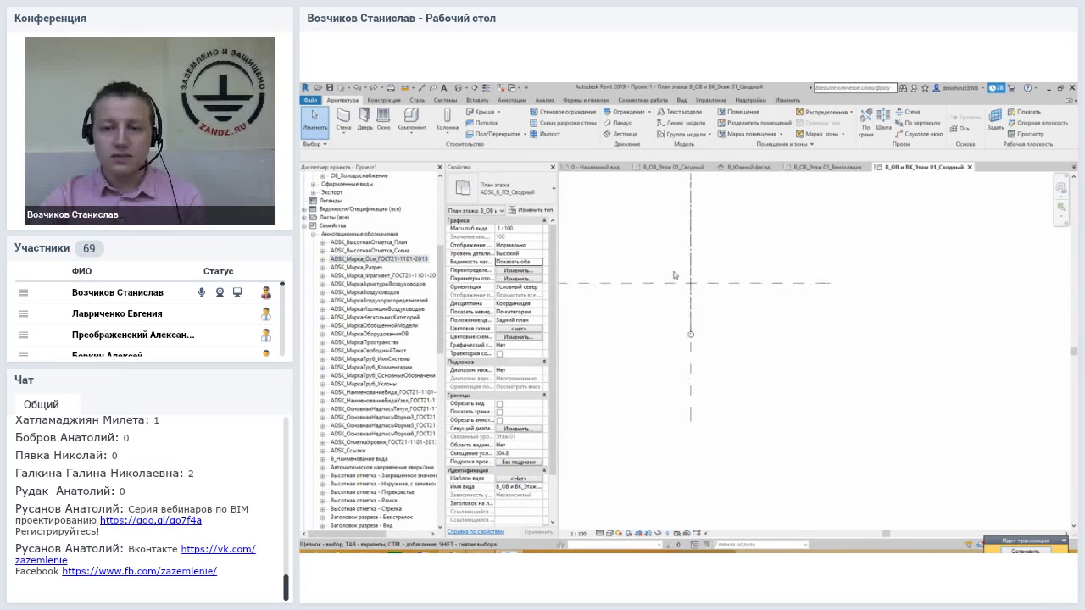
middle_click_drag(674, 275, 698, 345)
left_click(714, 292)
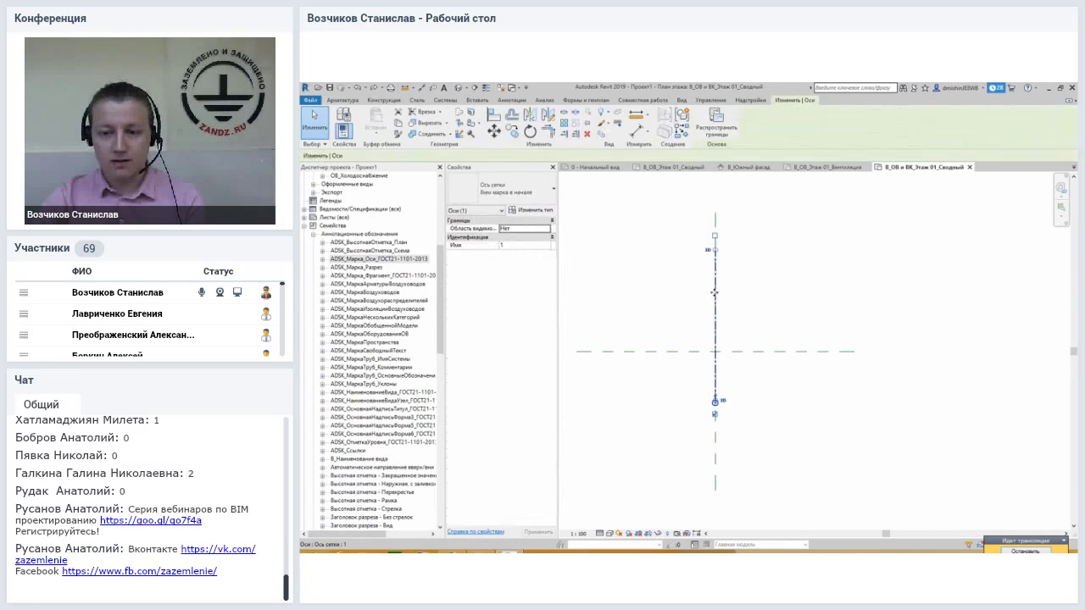
left_click(744, 322)
scroll(738, 322, "up", 1)
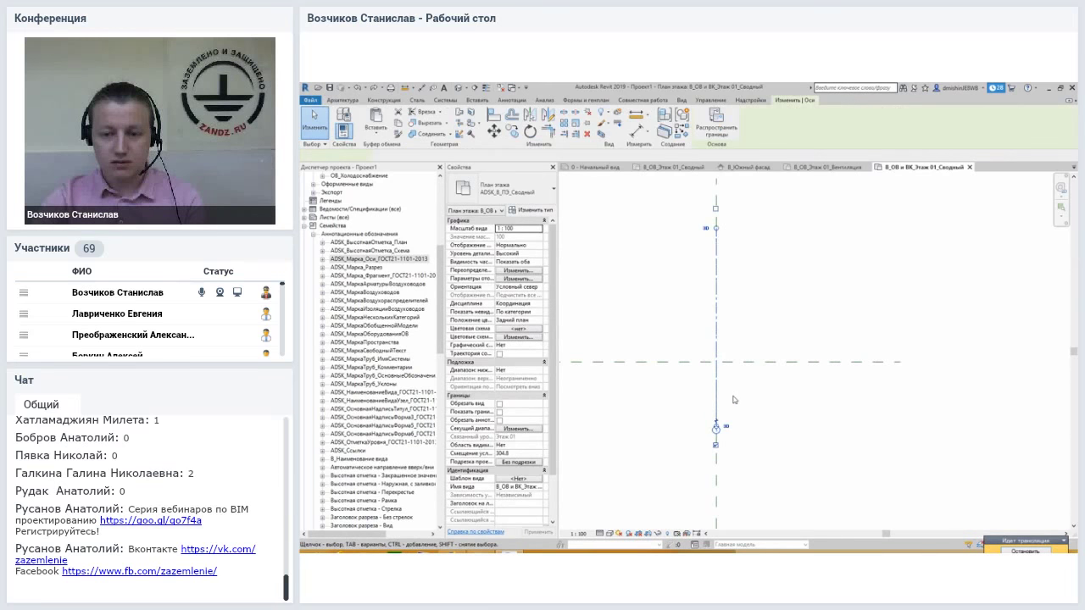
left_click(716, 424)
scroll(719, 424, "up", 2)
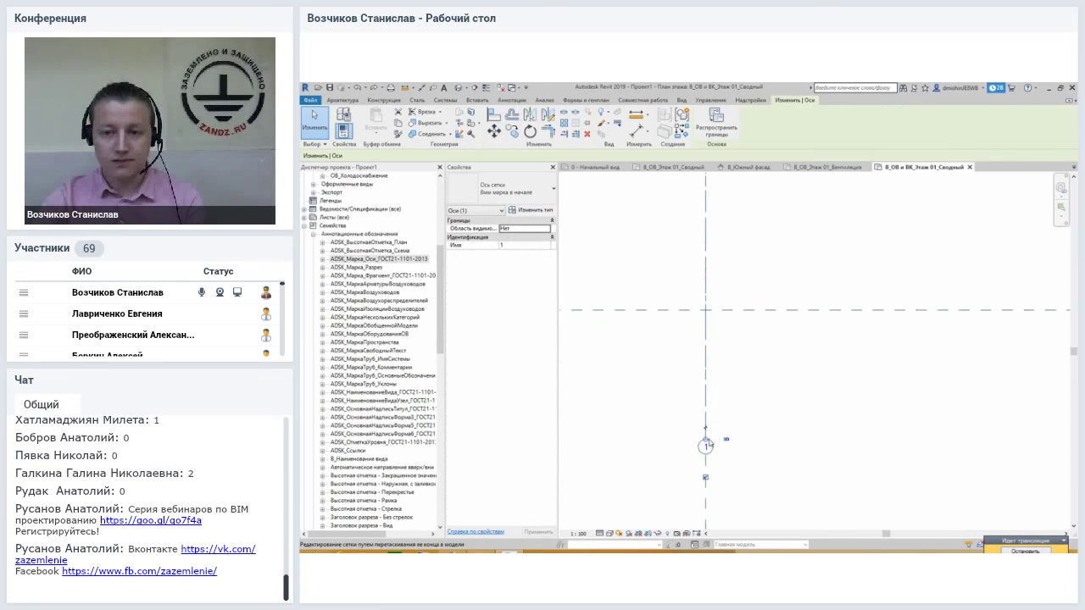
key("Escape")
scroll(740, 372, "down", 3)
left_click(722, 373)
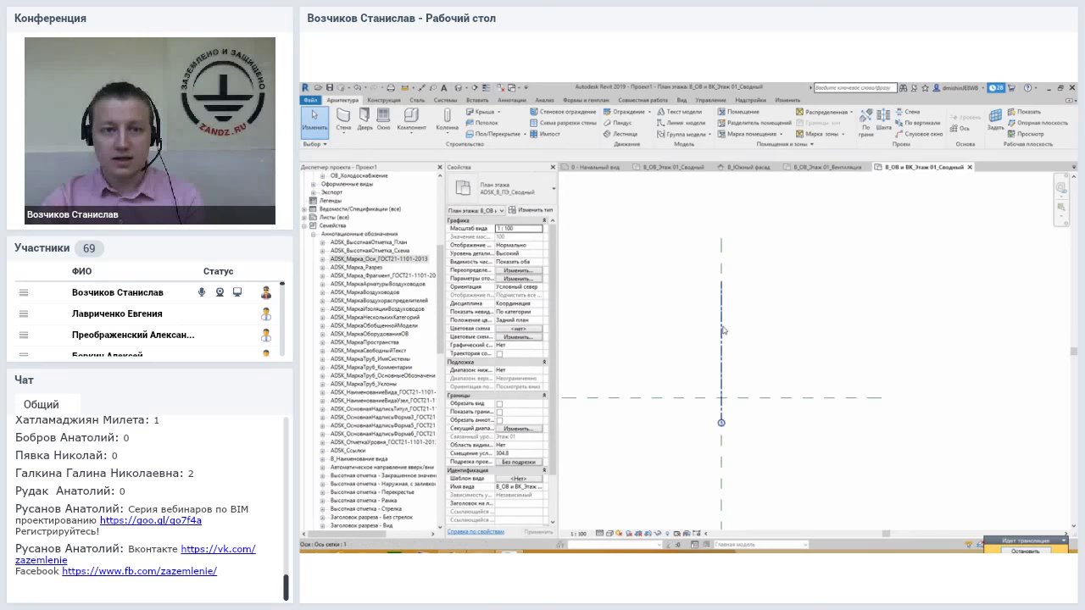
key("Escape")
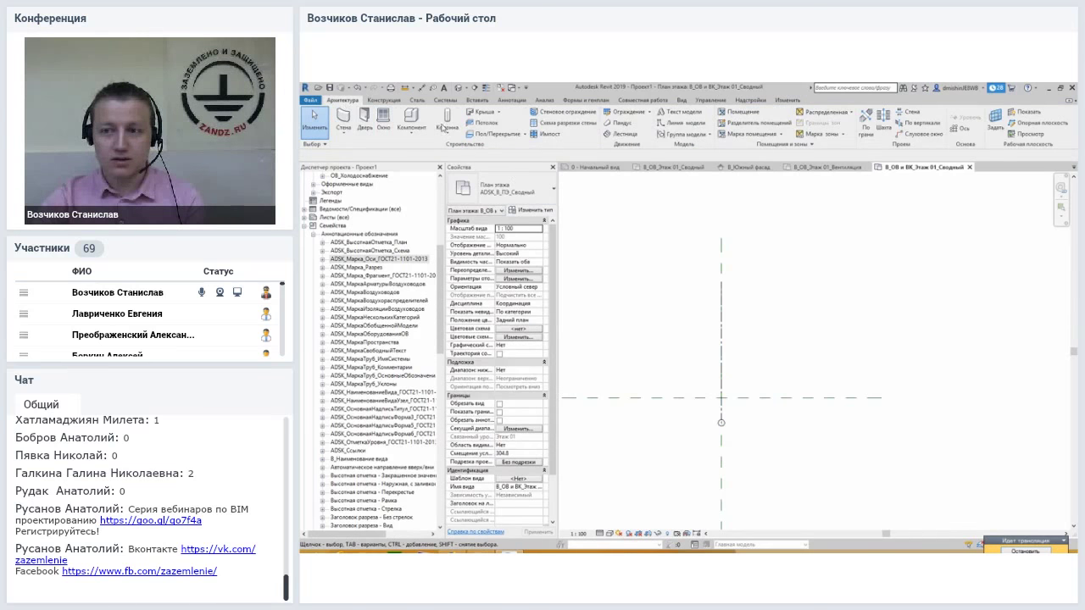
- Draw vertical grid axis 2 to the right of axis 1
left_click(960, 130)
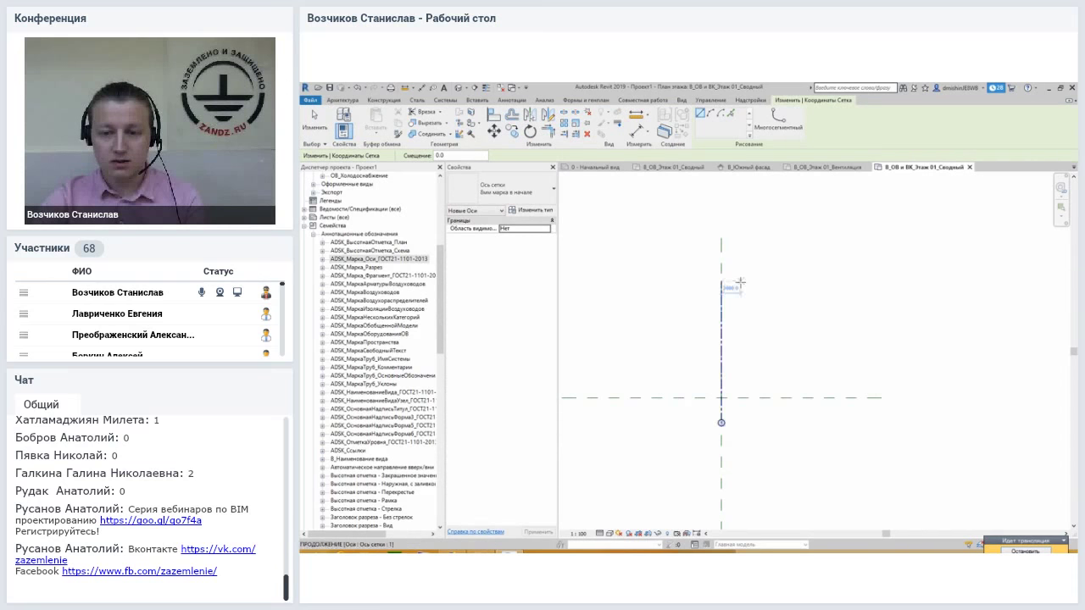
left_click(739, 421)
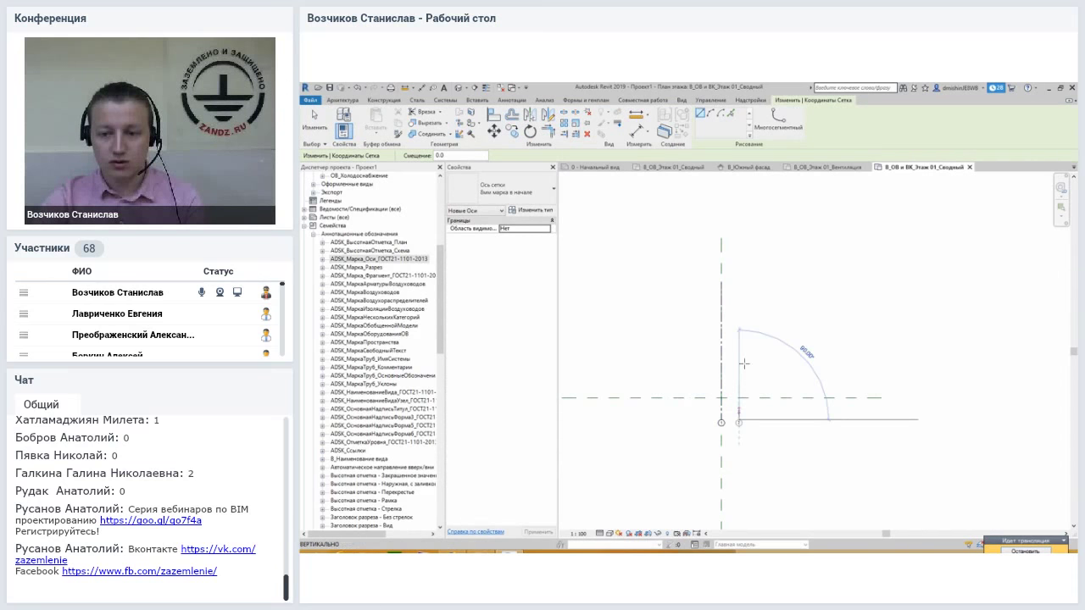
left_click(738, 281)
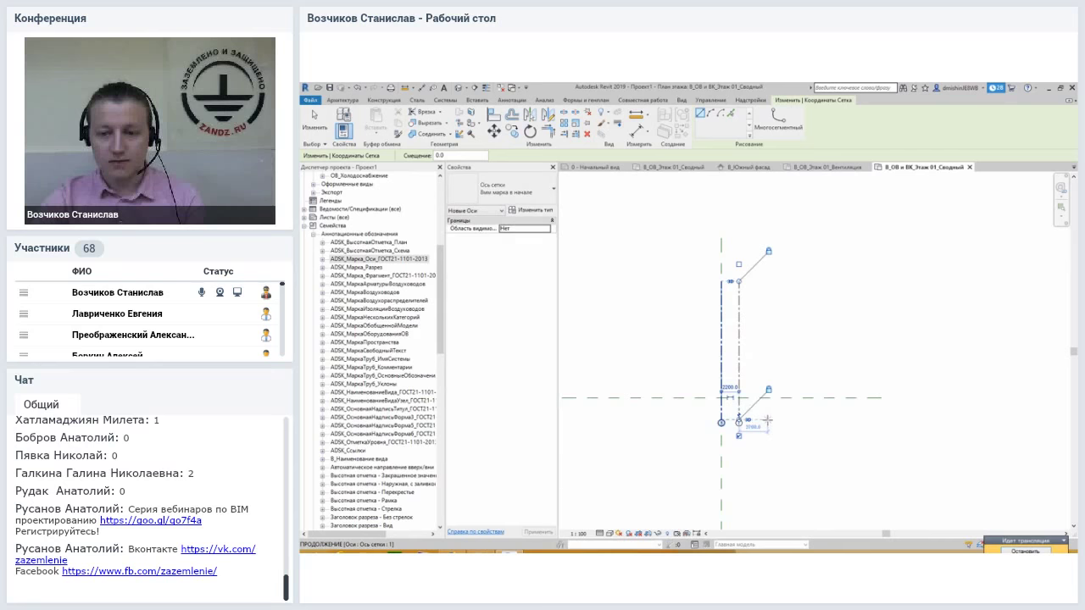
scroll(768, 420, "up", 3)
middle_click_drag(761, 416, 769, 386)
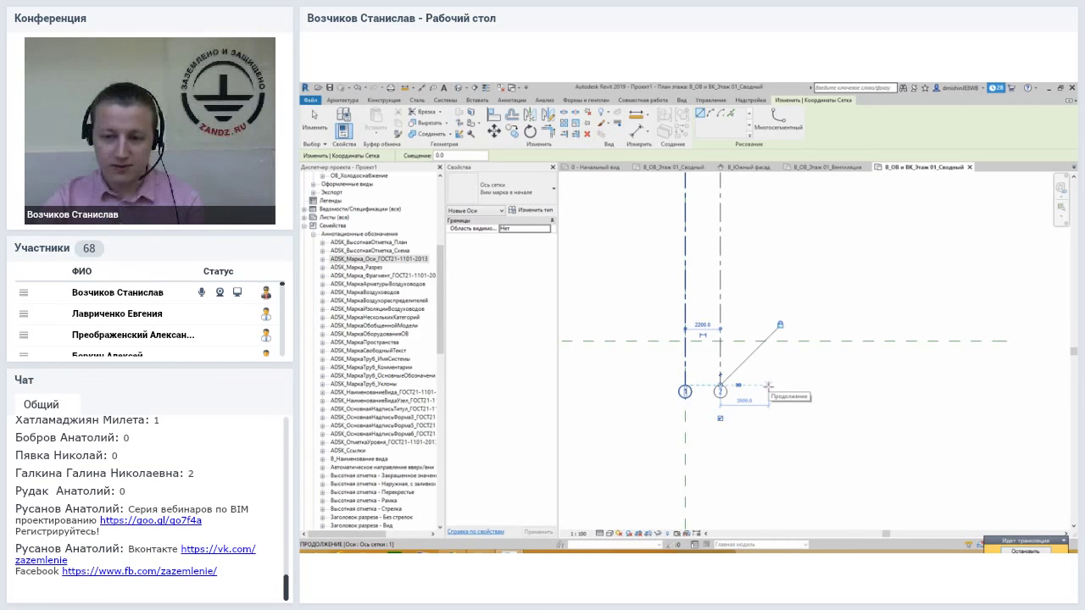
- Draw vertical axes 3 and 4 using a typed 4000 spacing, the last 3400 apart
type("4000")
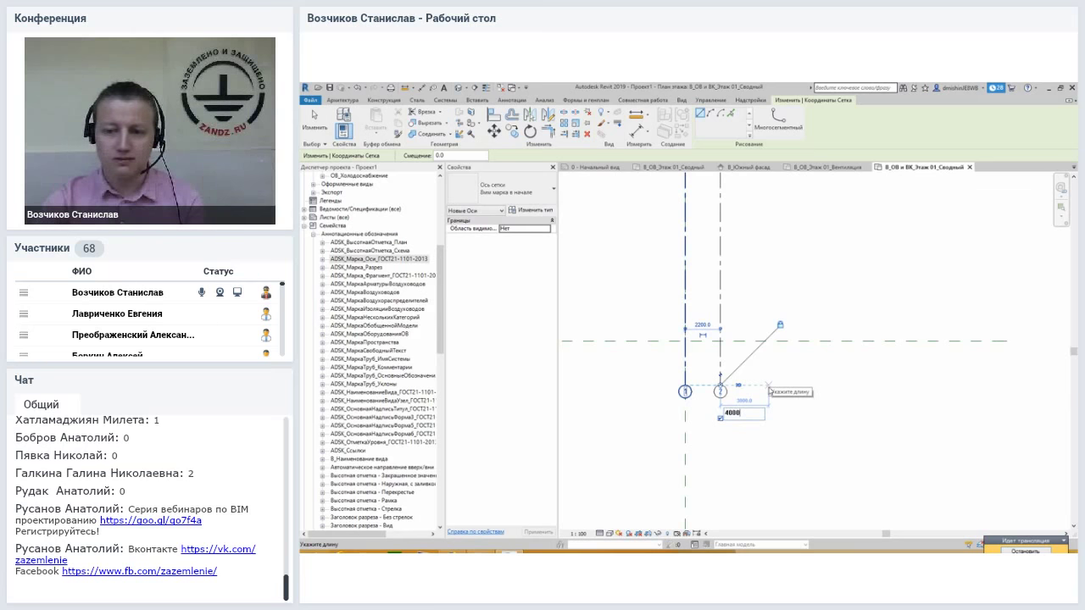
key("Return")
left_click(784, 391)
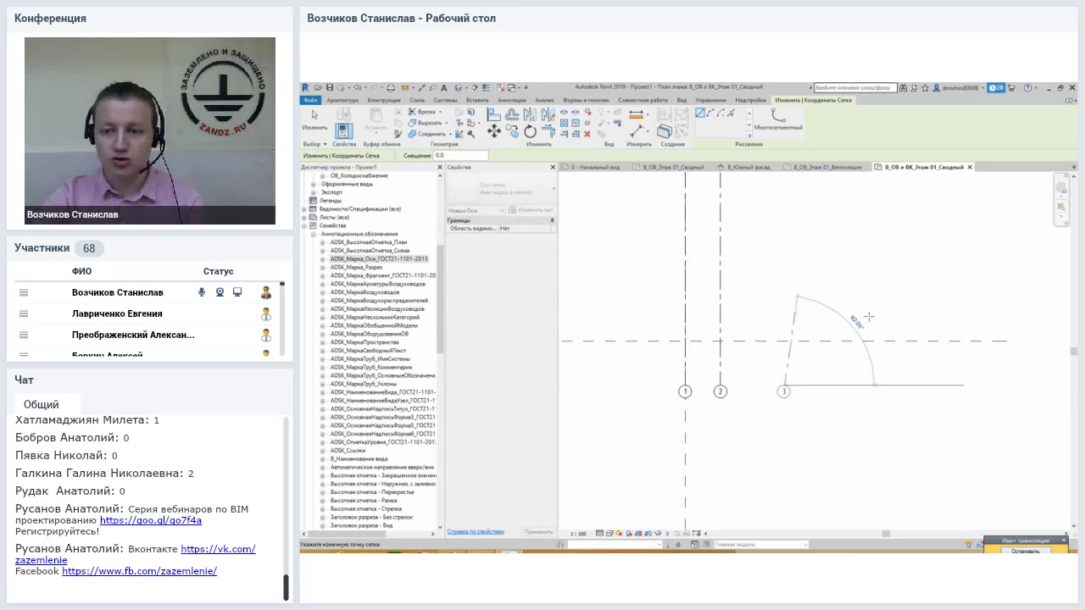
scroll(835, 298, "down", 4)
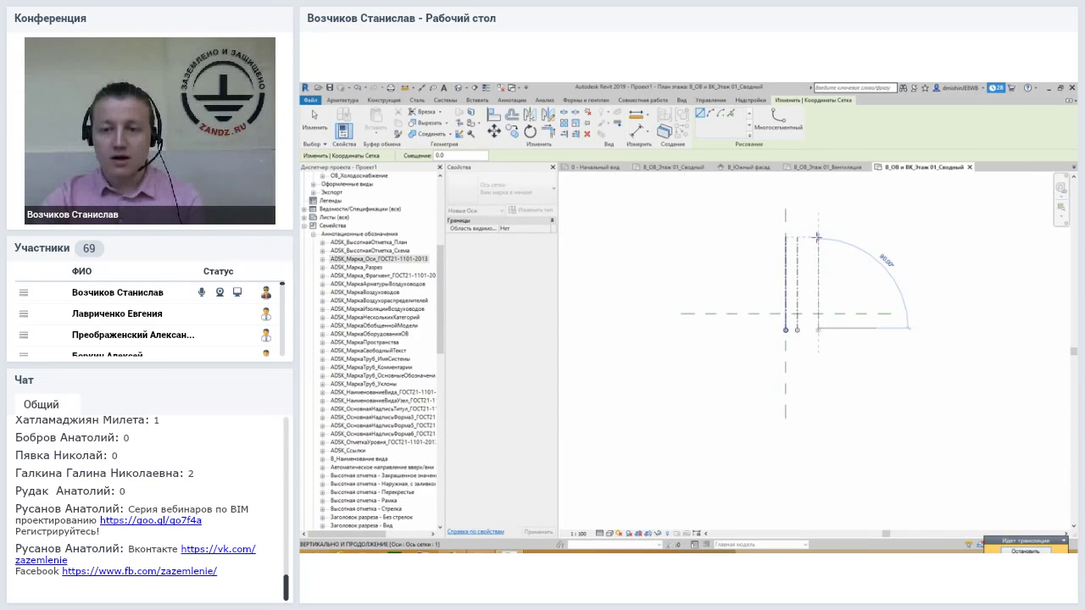
left_click(818, 240)
scroll(847, 246, "up", 2)
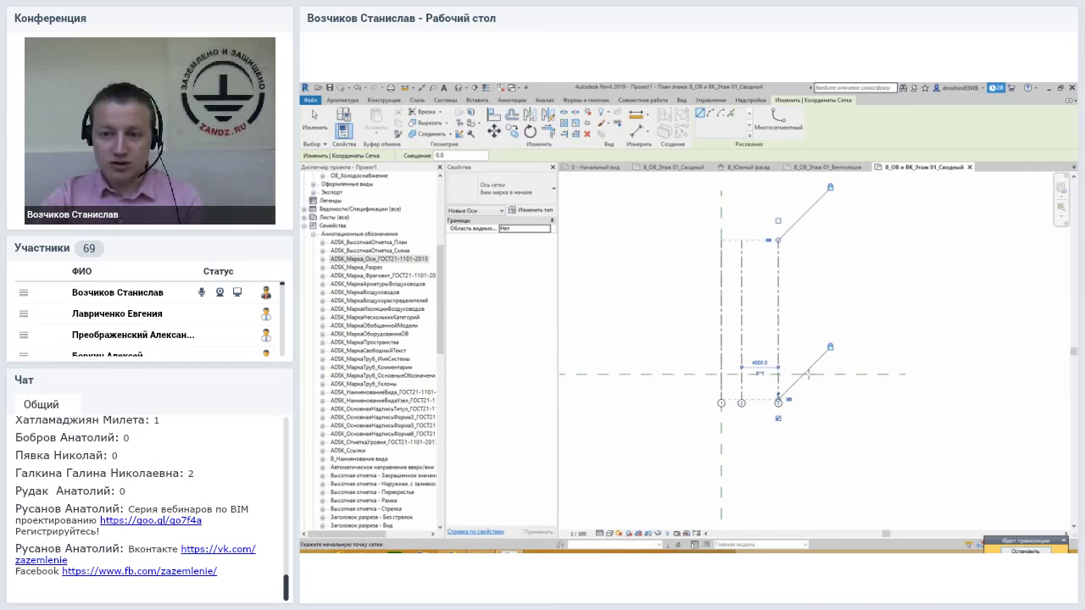
left_click(810, 400)
left_click(809, 240)
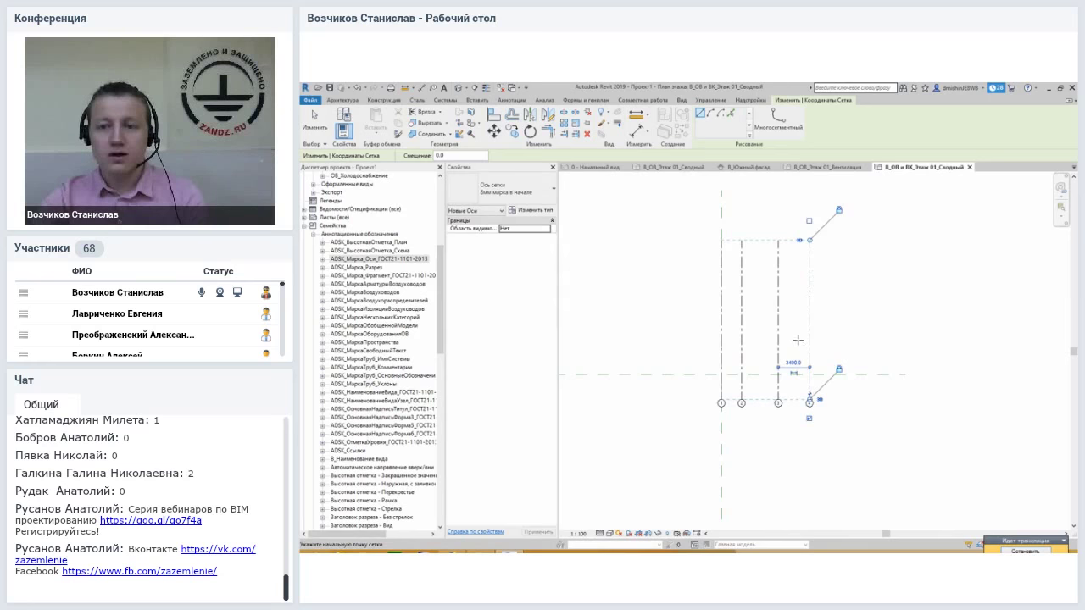
- Extend the upper ends of the grid axes higher
key("Escape")
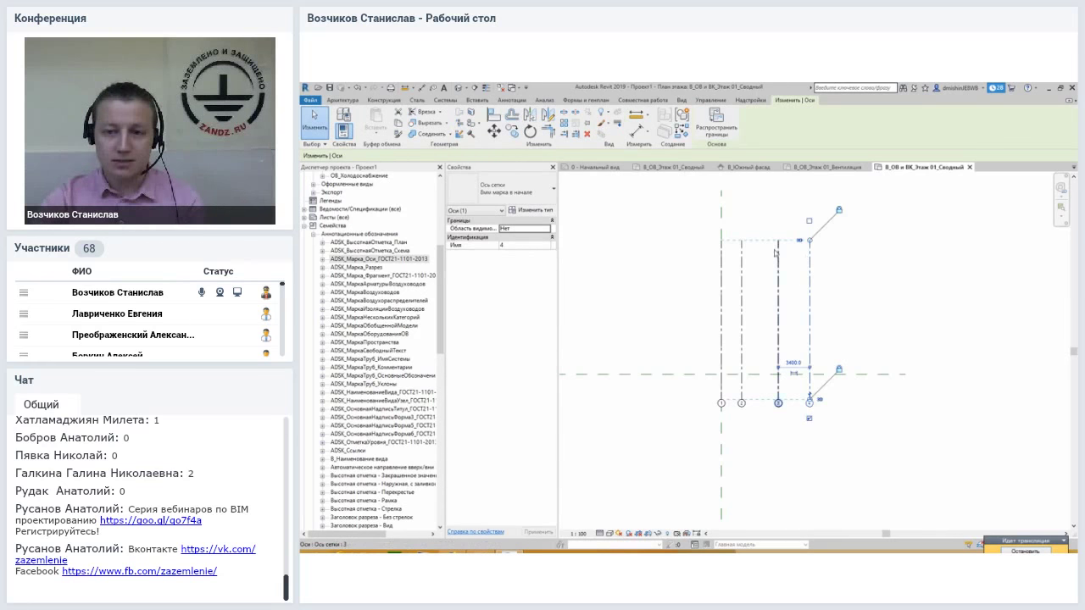
scroll(746, 233, "up", 2)
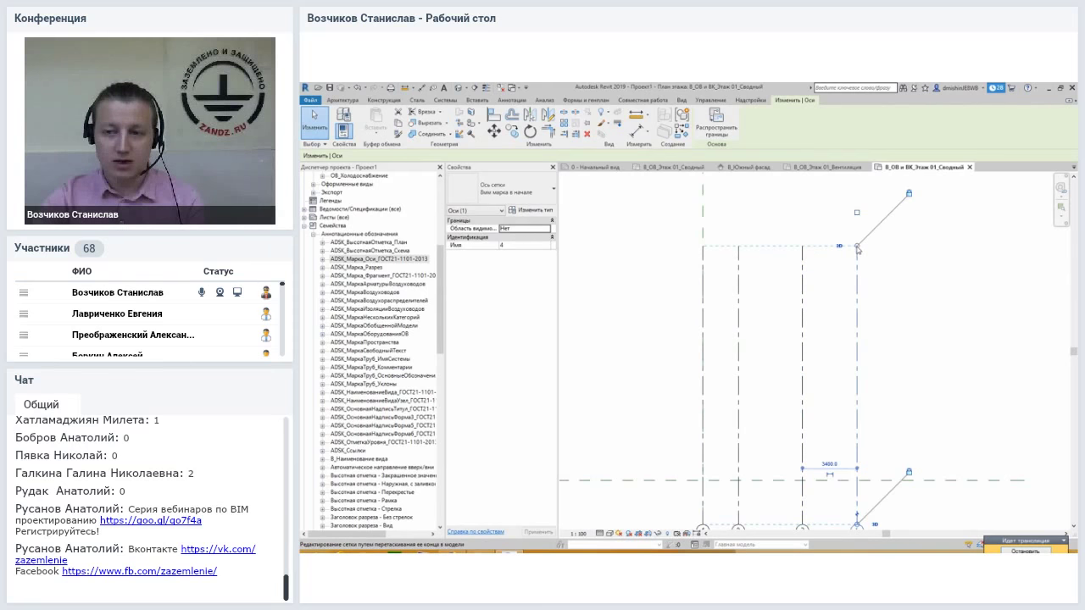
mouse_move(857, 247)
left_mouse_down()
mouse_move(858, 201)
mouse_move(858, 255)
left_mouse_up()
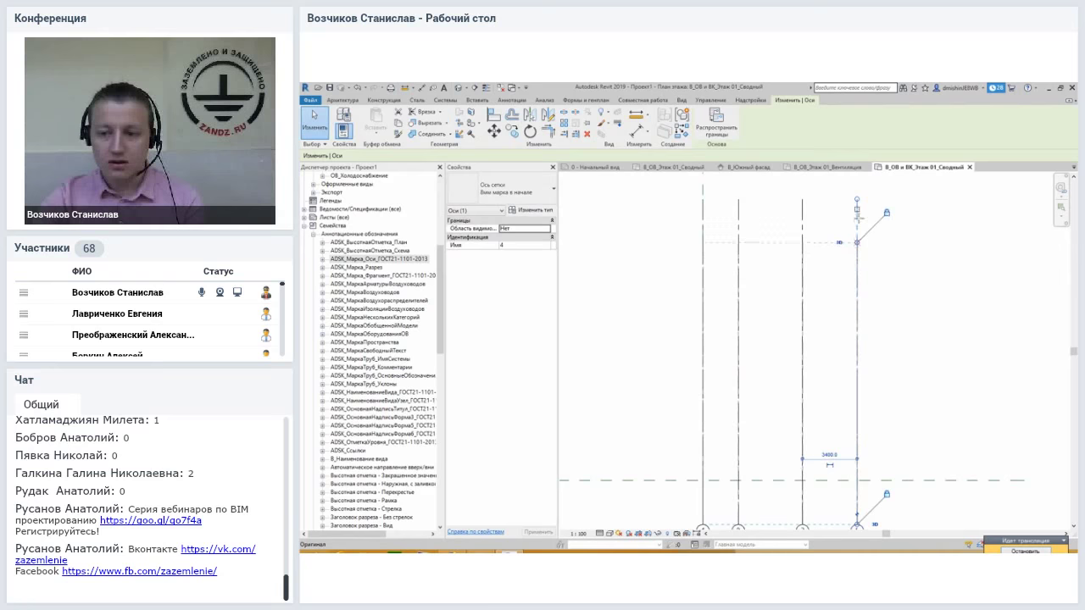
- Drag axis 4's bubble end down so the bubbles of axes 1–4 line up
key("Escape")
scroll(860, 402, "up", 1)
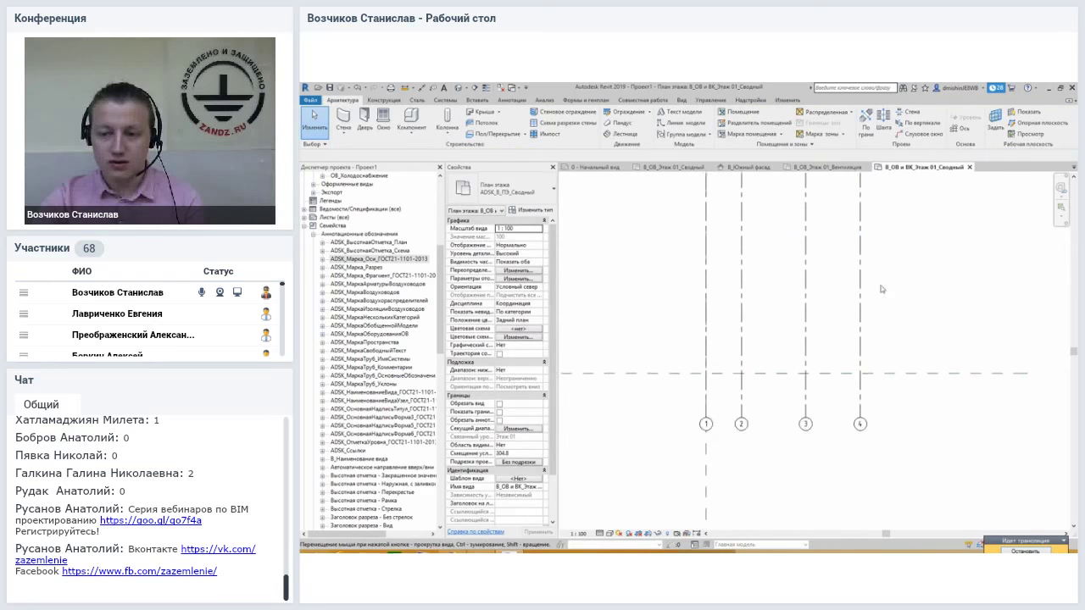
left_click(858, 402)
left_click_drag(858, 424, 858, 458)
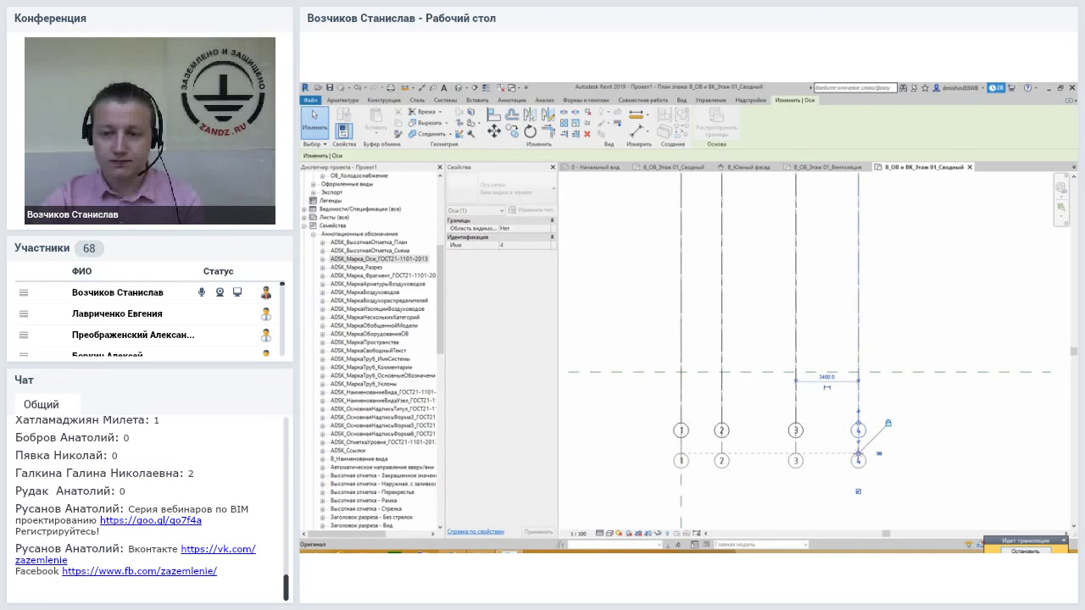
key("Escape")
scroll(879, 362, "down", 1)
scroll(874, 363, "up", 1)
left_click(821, 428)
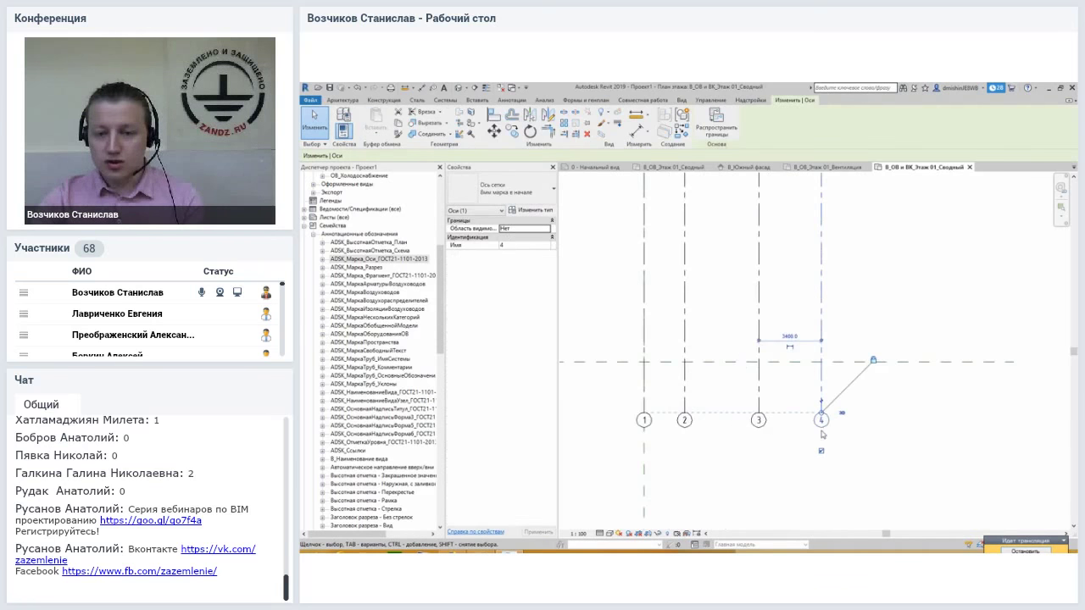
key("Escape")
scroll(610, 409, "up", 2)
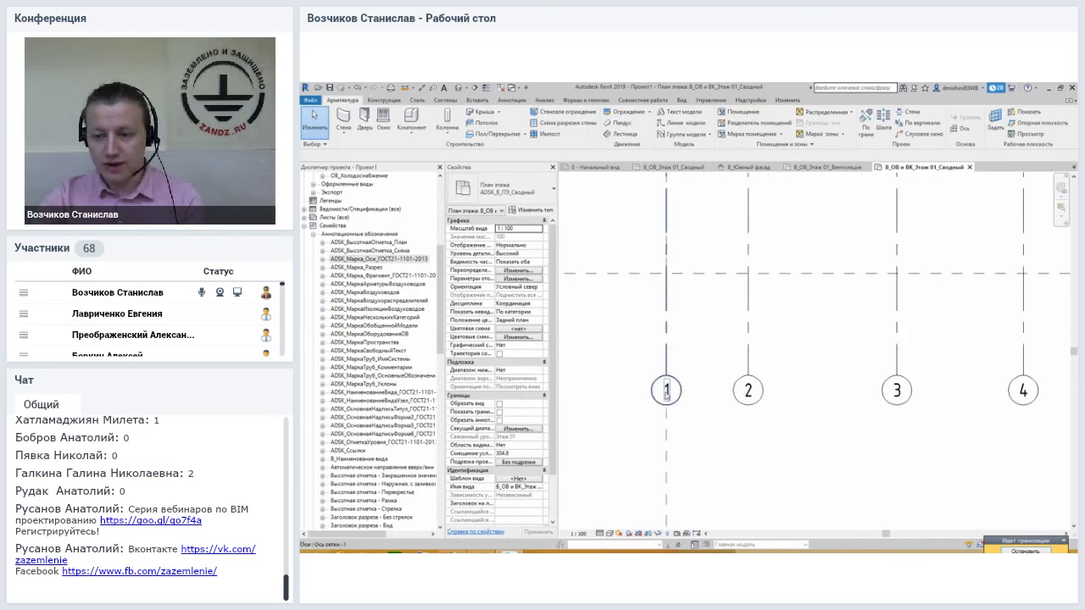
middle_click_drag(1022, 396, 770, 419)
scroll(903, 403, "down", 1)
left_click(771, 420)
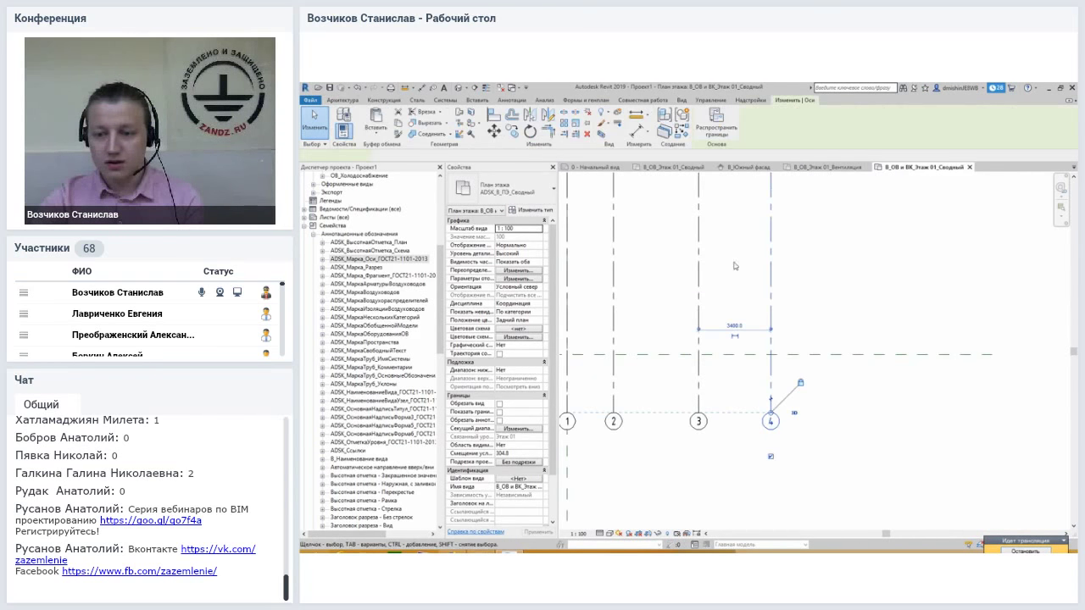
- Draw a fifth vertical grid axis beside axis 4 with the GR command
key("g")
key("r")
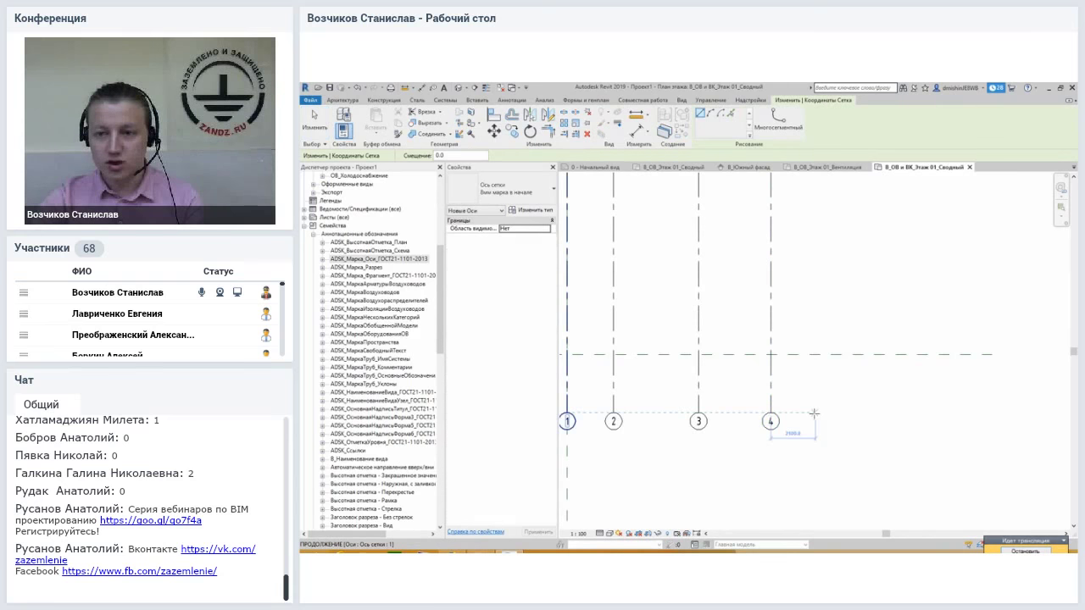
left_click(813, 418)
scroll(811, 374, "down", 3)
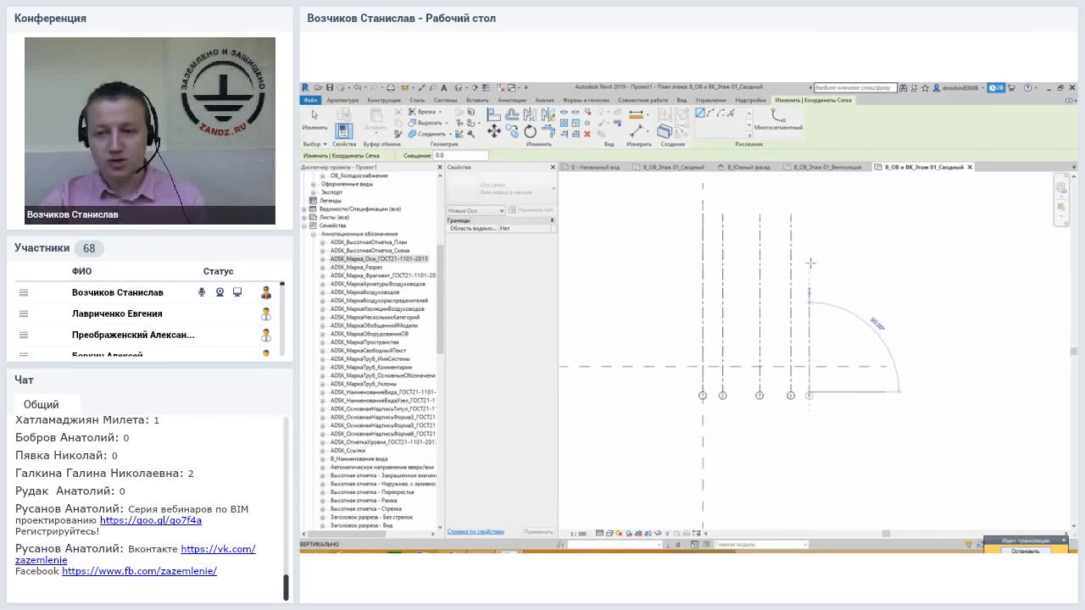
left_click(810, 214)
scroll(812, 222, "up", 1)
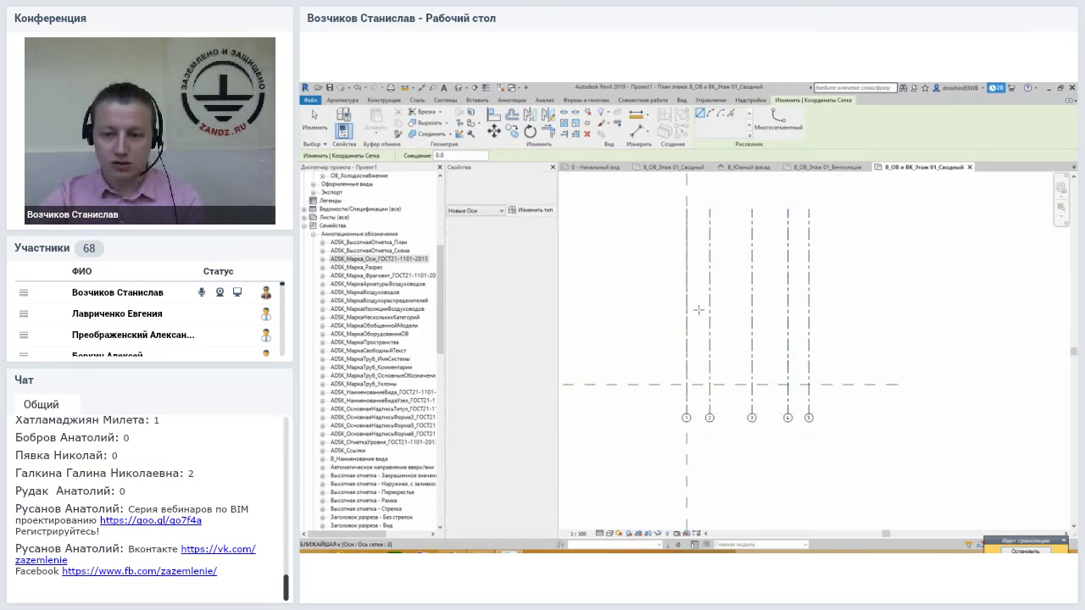
- Draw a horizontal grid axis from left to right across all vertical axes
left_click(655, 385)
left_click(839, 385)
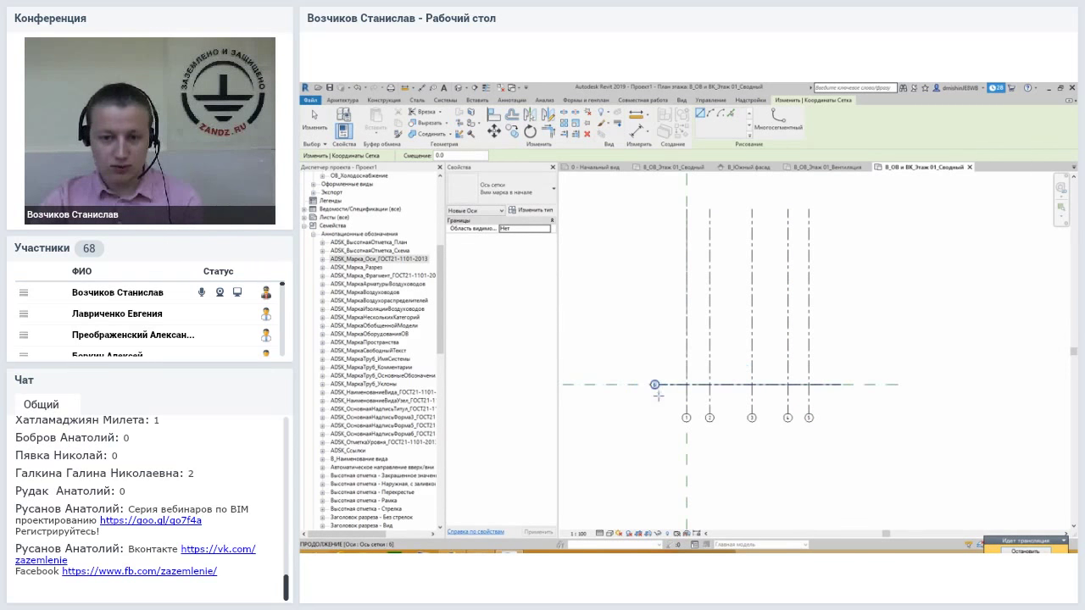
scroll(653, 382, "up", 3)
key("Escape")
key("Escape")
scroll(651, 369, "up", 3)
- Change the horizontal axis name from 6 to A in the Properties Name field
scroll(651, 366, "up", 1)
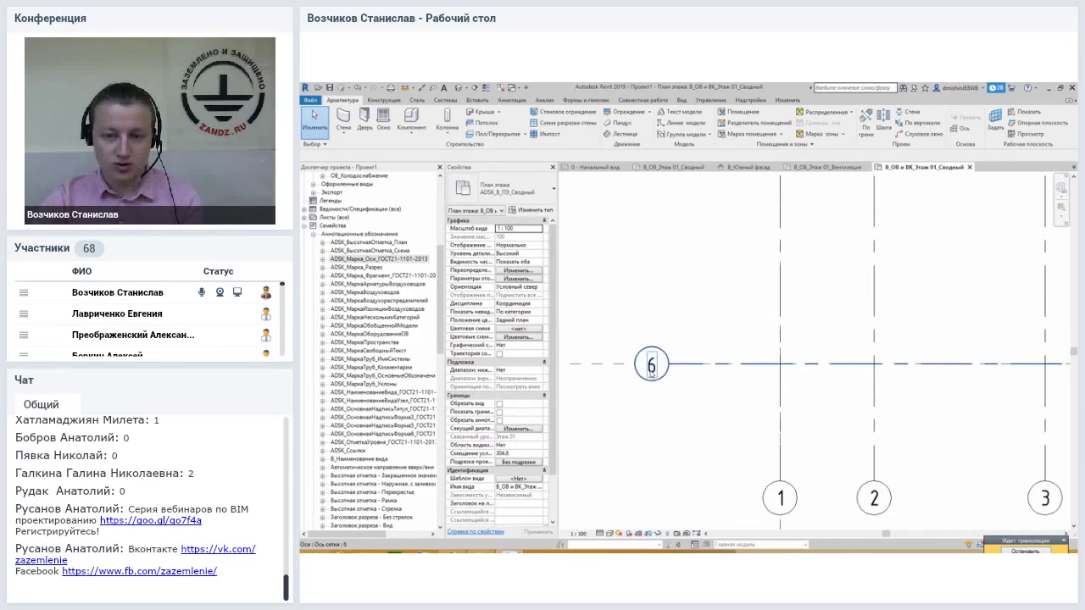
left_click(653, 367)
middle_click_drag(663, 336, 694, 321)
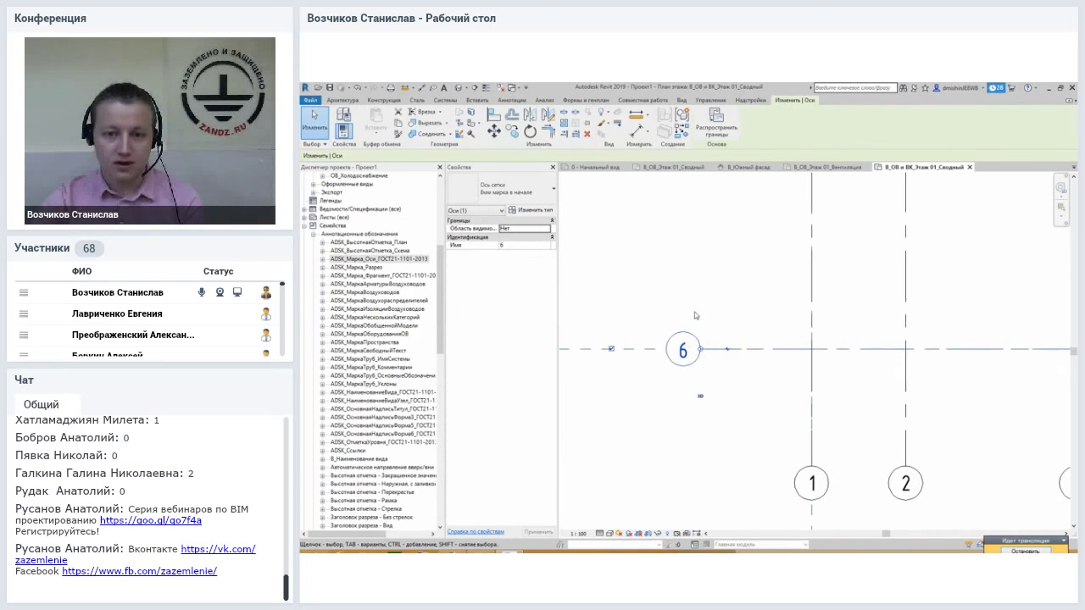
left_click(695, 316)
left_click(678, 363)
left_click(680, 353)
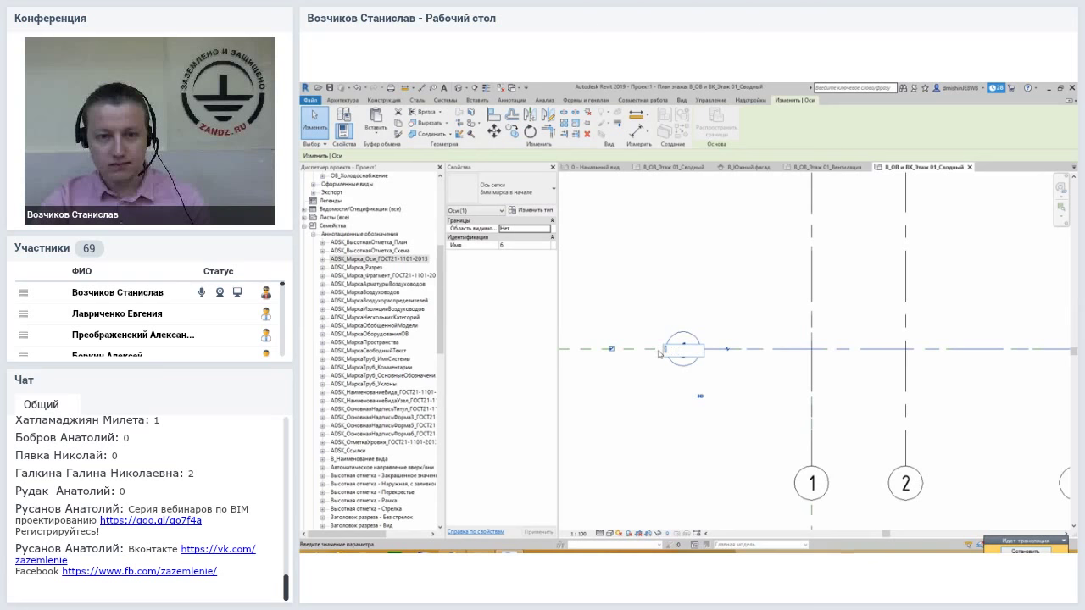
left_click(523, 247)
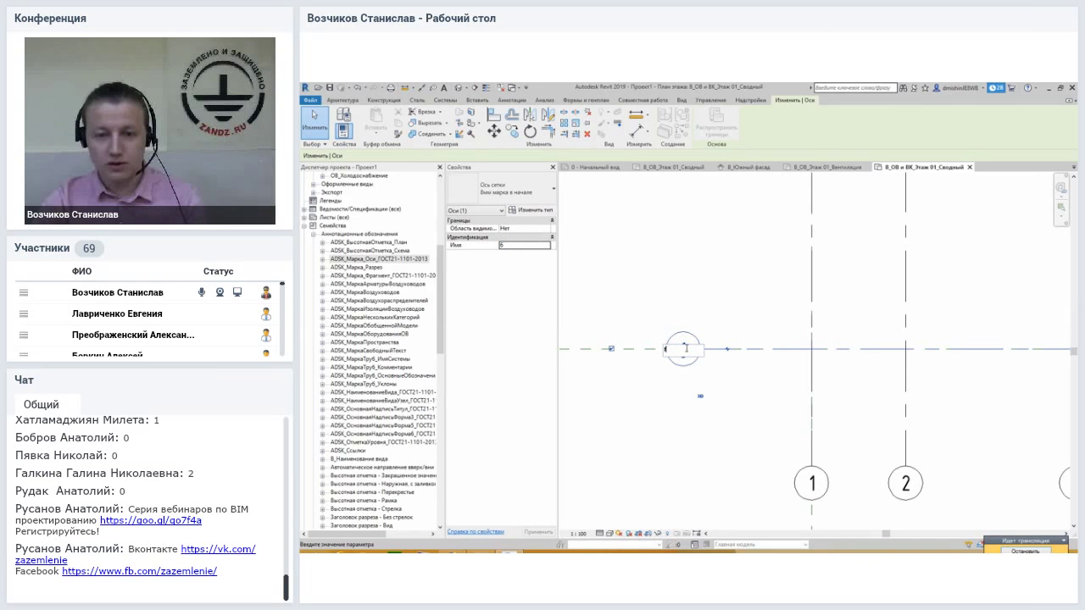
type("А")
key("Return")
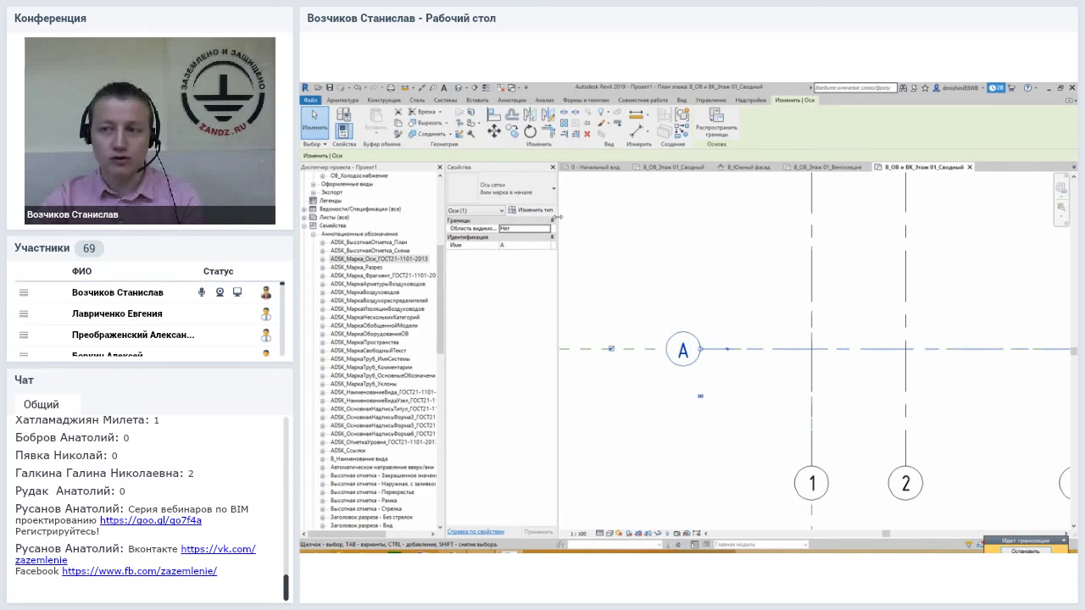
scroll(721, 286, "down", 3)
left_click(357, 102)
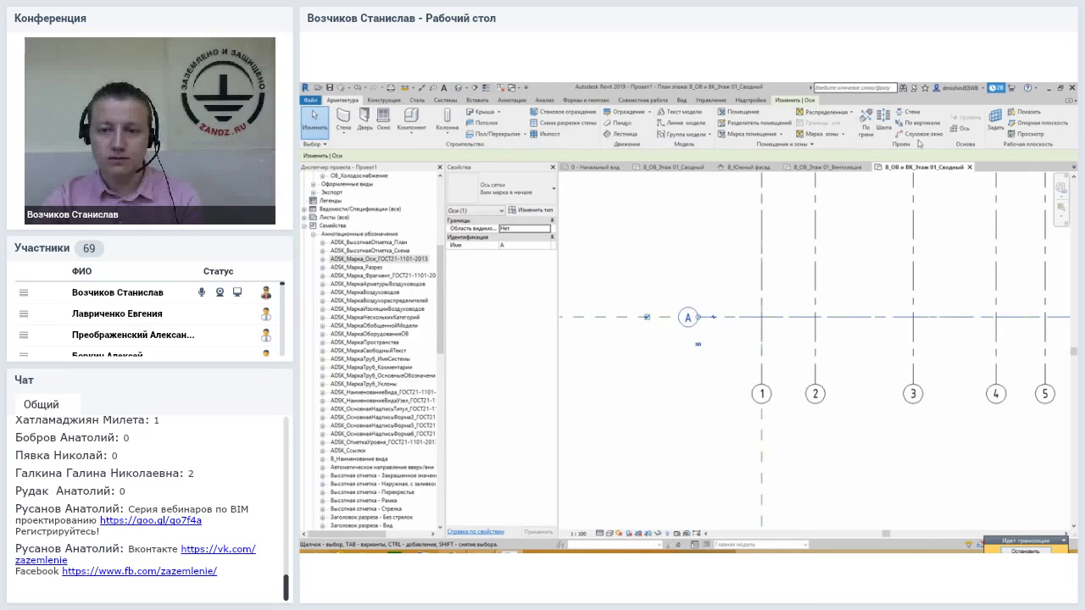
- Draw horizontal axes Б and В above axis A, about 2800 apart
left_click(958, 129)
left_click(688, 254)
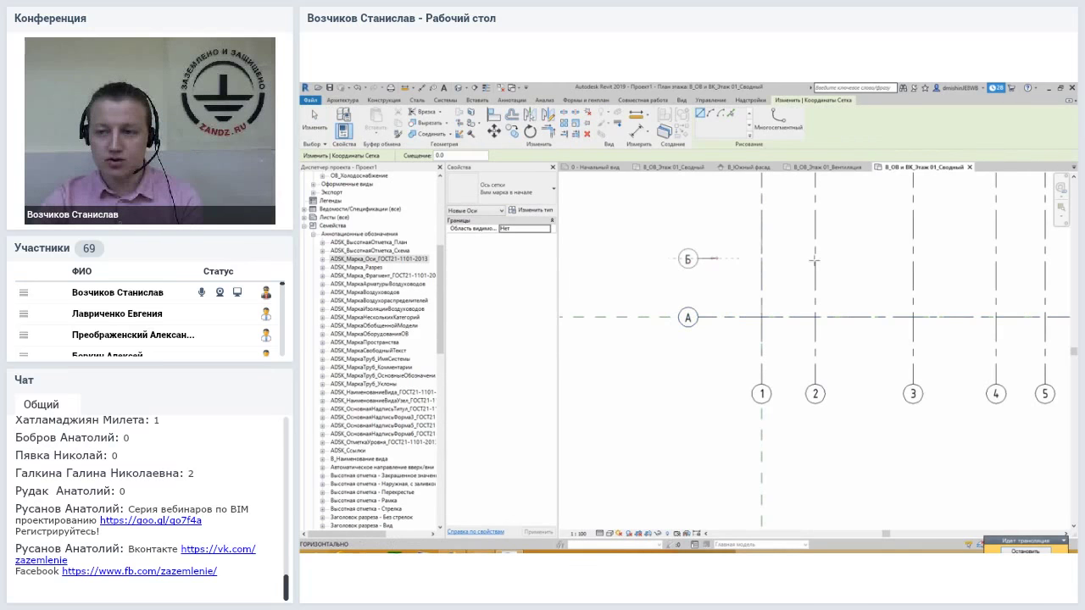
scroll(822, 261, "down", 3)
left_click(951, 260)
scroll(747, 247, "up", 2)
left_click(784, 216)
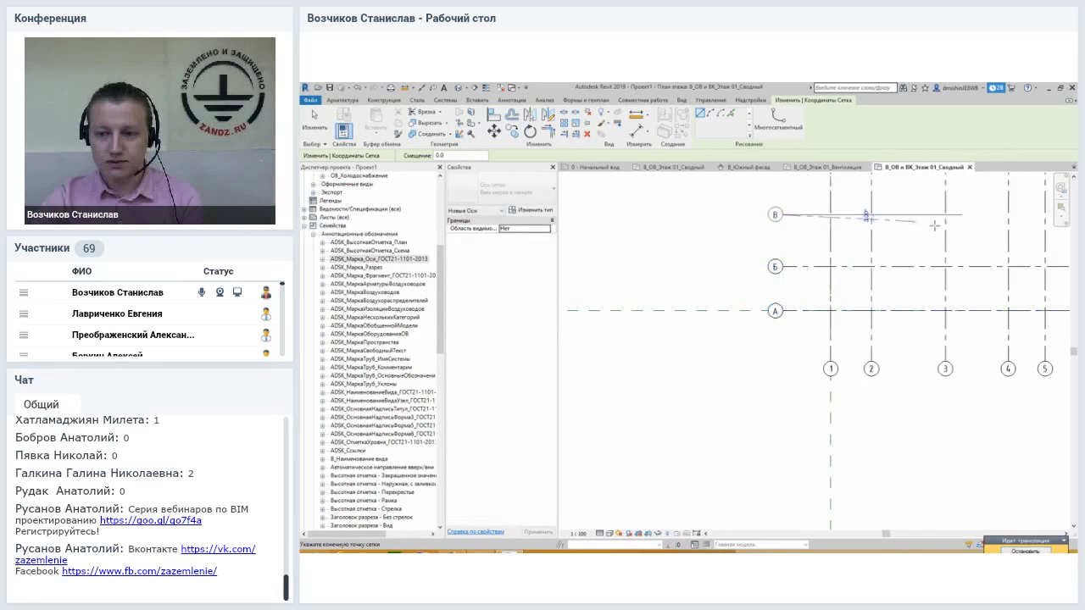
middle_click_drag(938, 232, 726, 356)
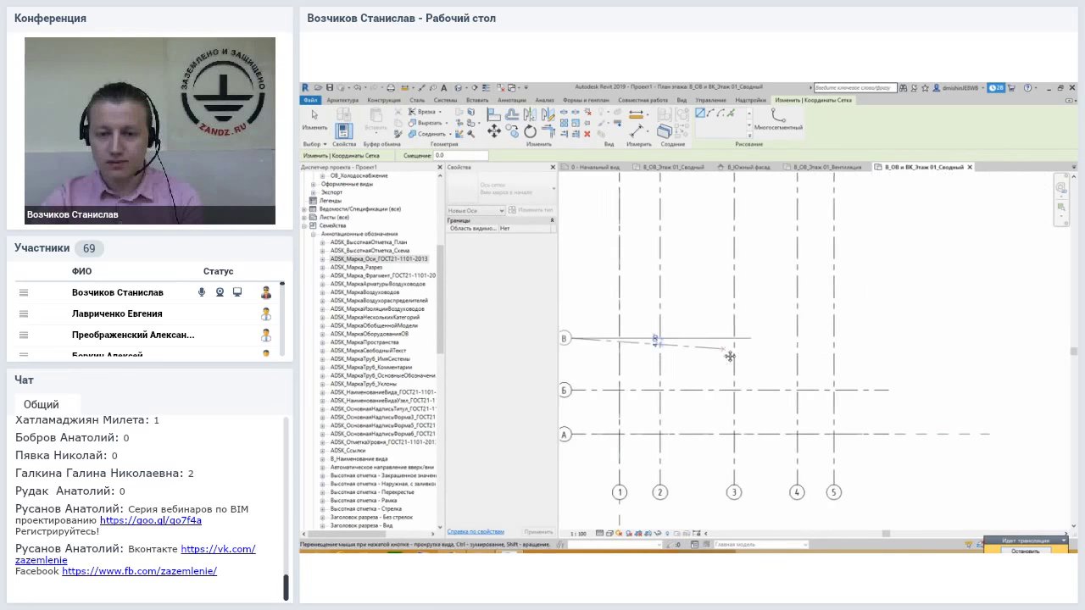
left_click(882, 339)
scroll(641, 349, "up", 2)
key("Escape")
key("Escape")
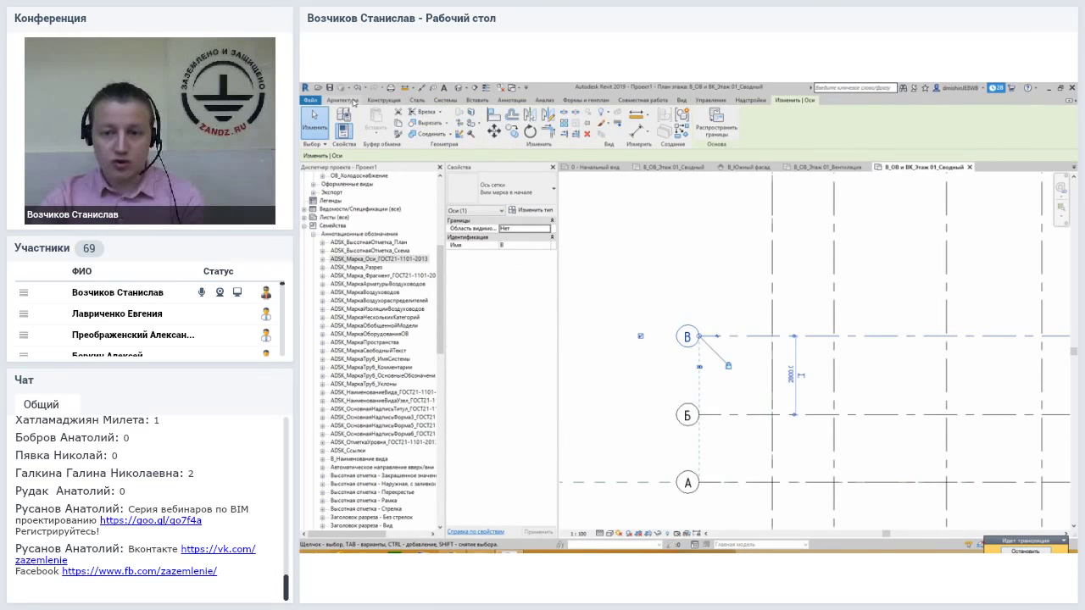
left_click(352, 101)
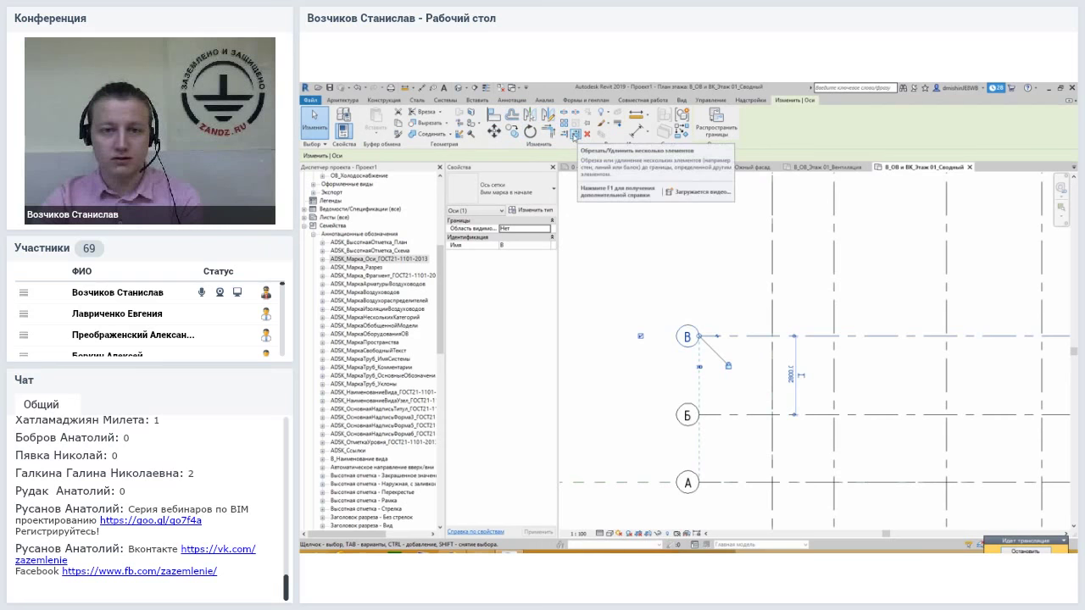
- Copy axis В 2900 upward to create axis Г
middle_click_drag(665, 241, 656, 245)
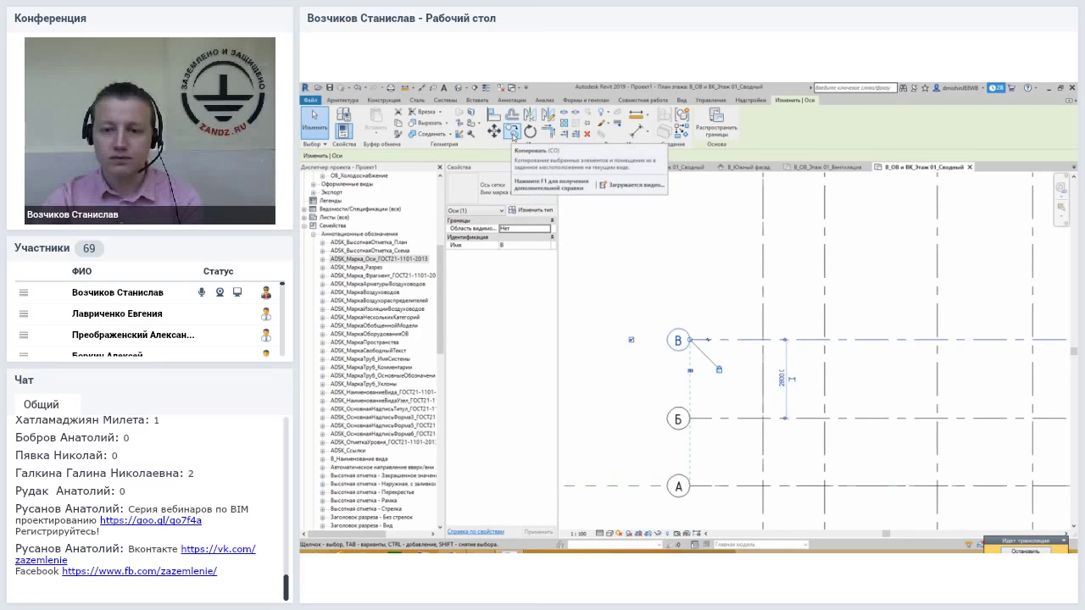
left_click(513, 133)
left_click(723, 340)
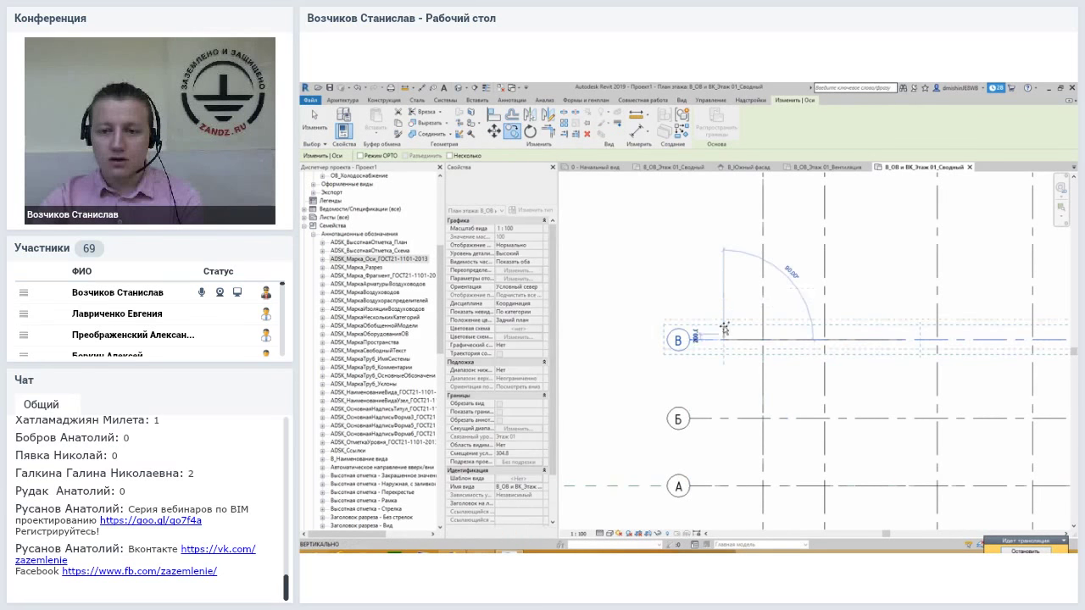
left_click(721, 259)
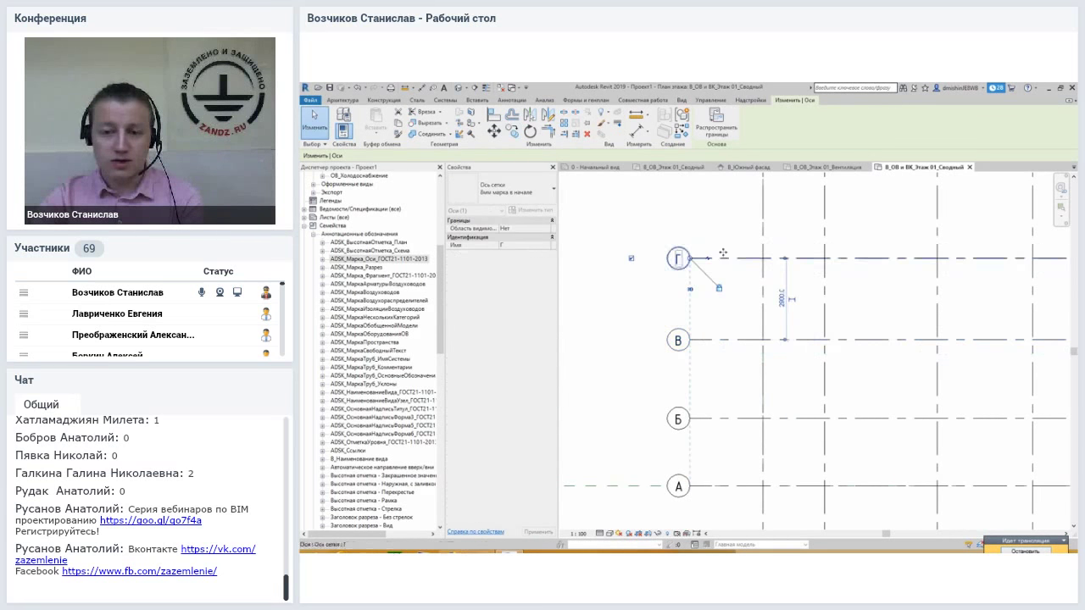
middle_click_drag(721, 259, 720, 330)
- Copy axis Г 2900 upward to create axis Д
left_click(512, 133)
left_click(712, 343)
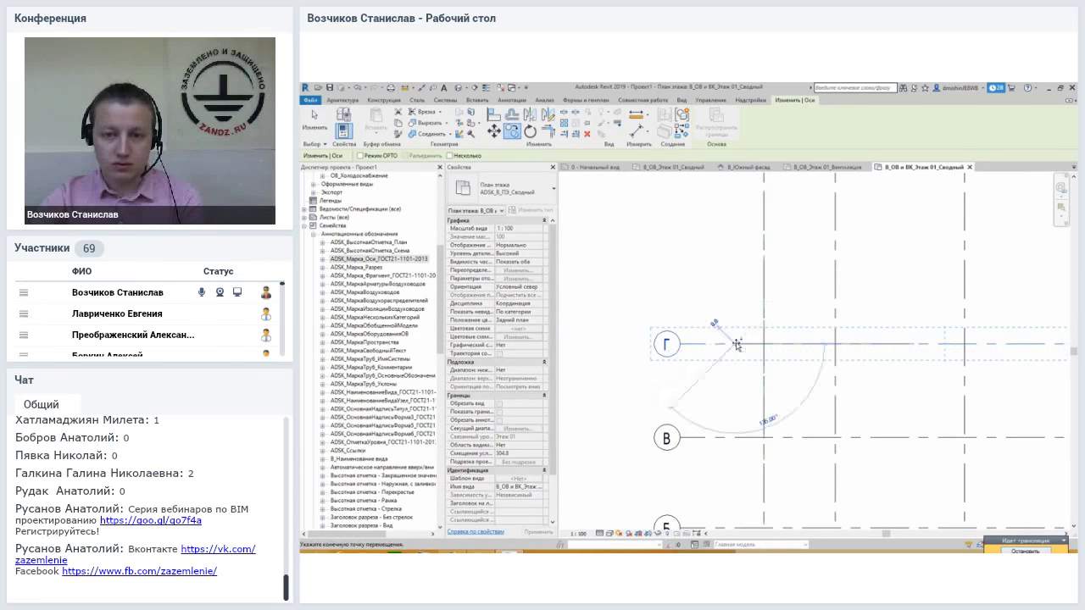
left_click(734, 251)
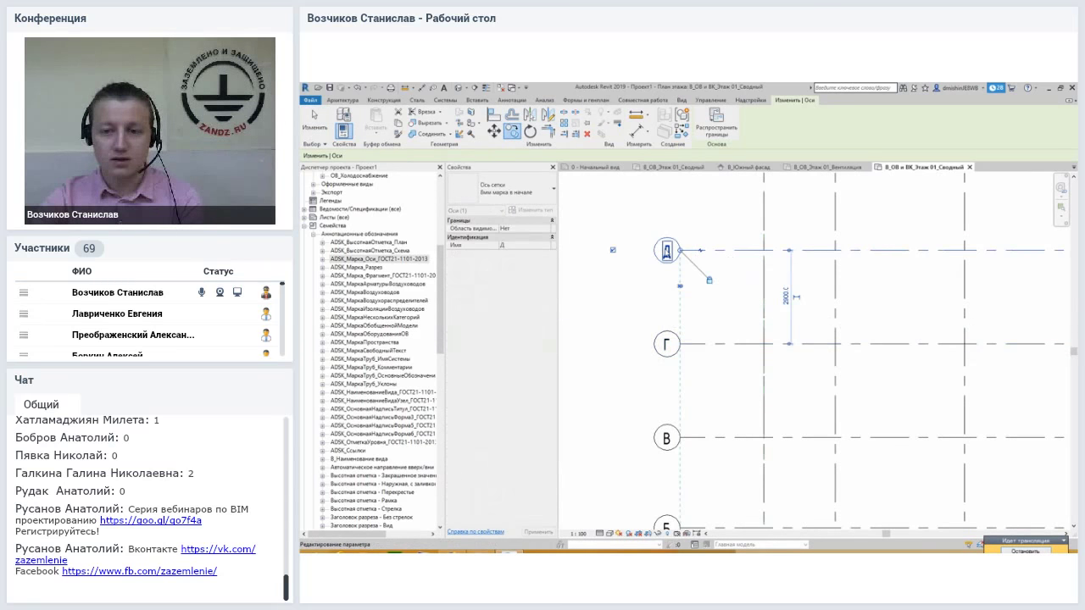
middle_click_drag(719, 227, 707, 318)
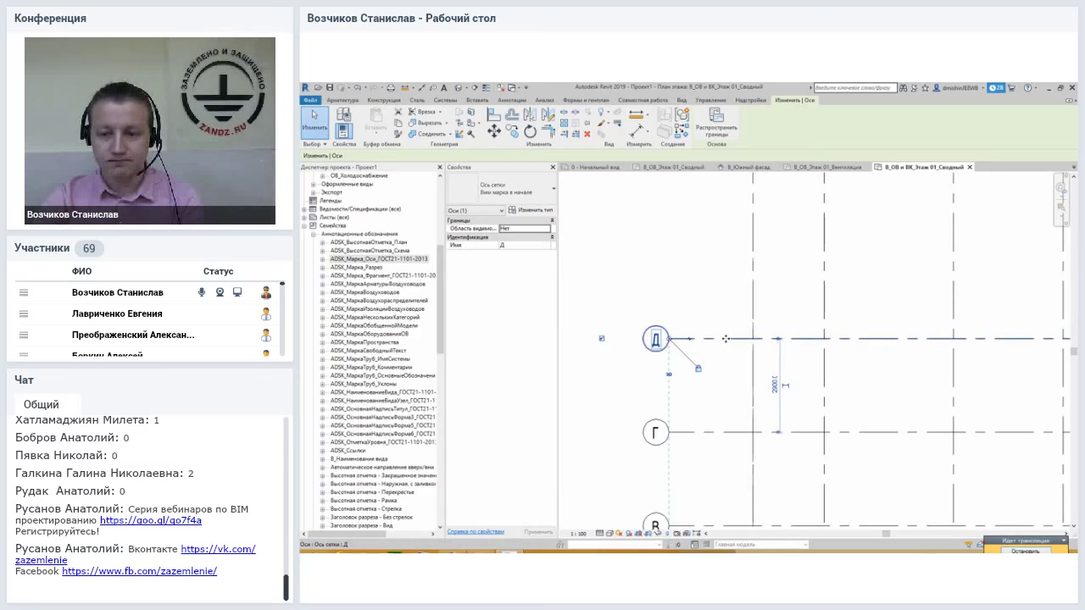
scroll(710, 323, "down", 2)
scroll(711, 323, "down", 2)
key("Escape")
key("Escape")
scroll(711, 323, "up", 1)
- Rename grid axis 5 to 5/1 by editing its bubble label
scroll(737, 424, "up", 2)
scroll(738, 465, "up", 3)
scroll(739, 465, "up", 1)
middle_click_drag(721, 440, 659, 385)
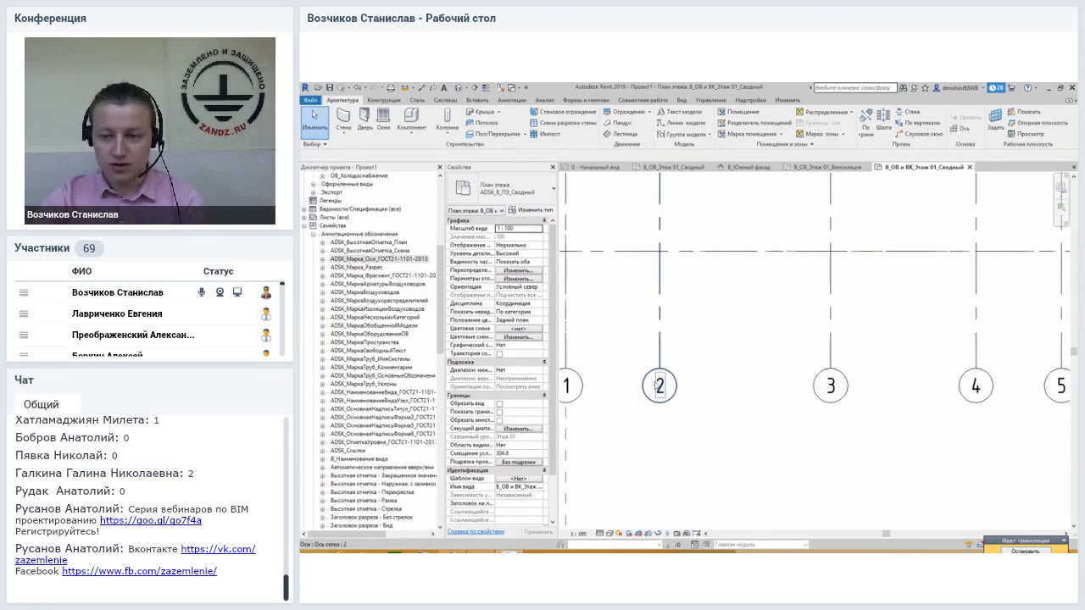
scroll(763, 388, "down", 1)
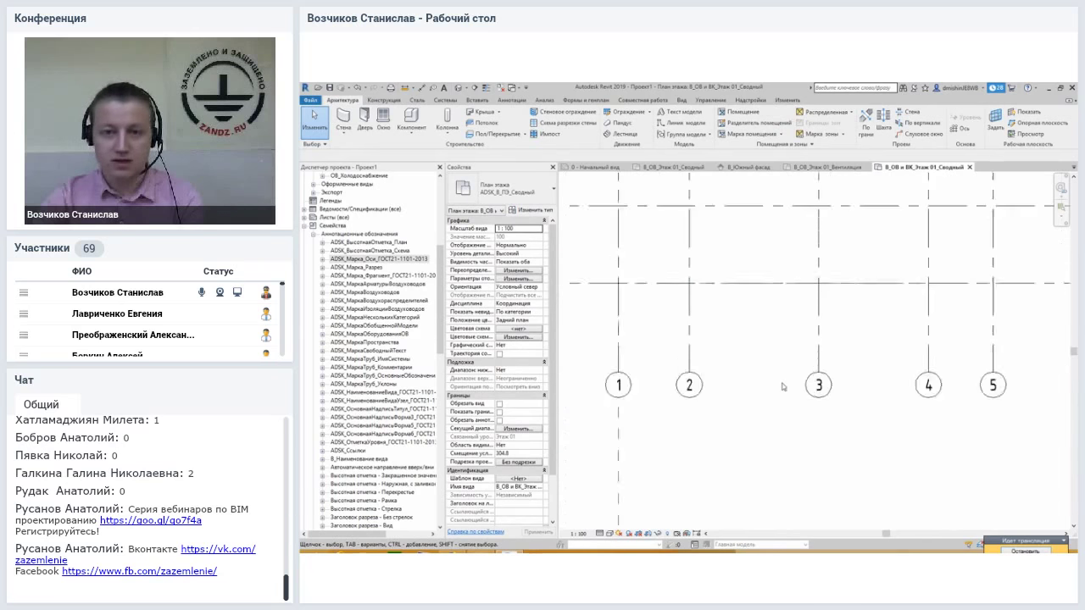
scroll(785, 387, "down", 2)
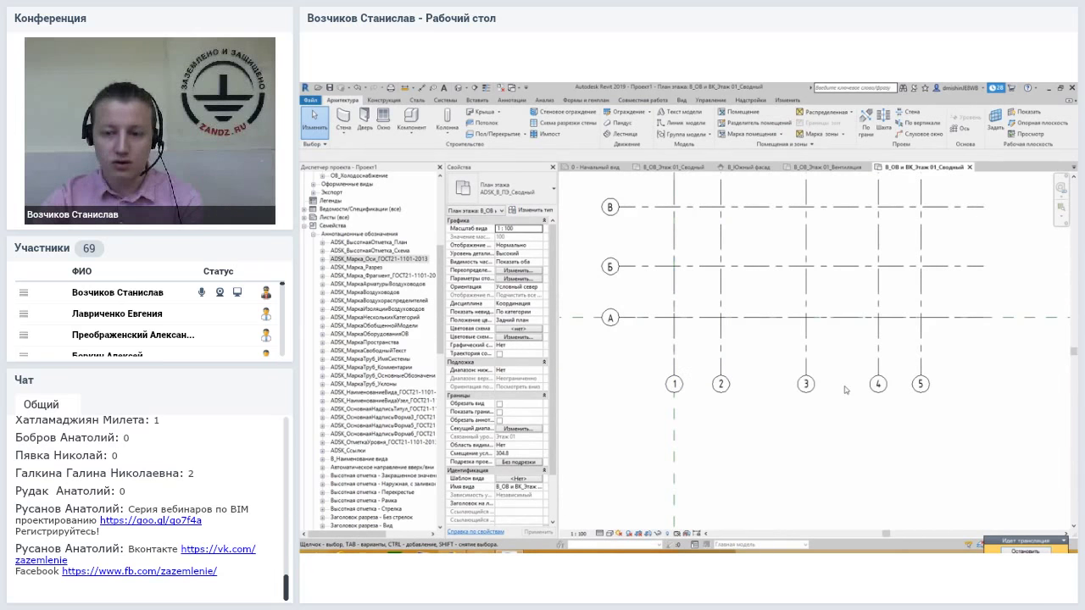
scroll(733, 382, "up", 2)
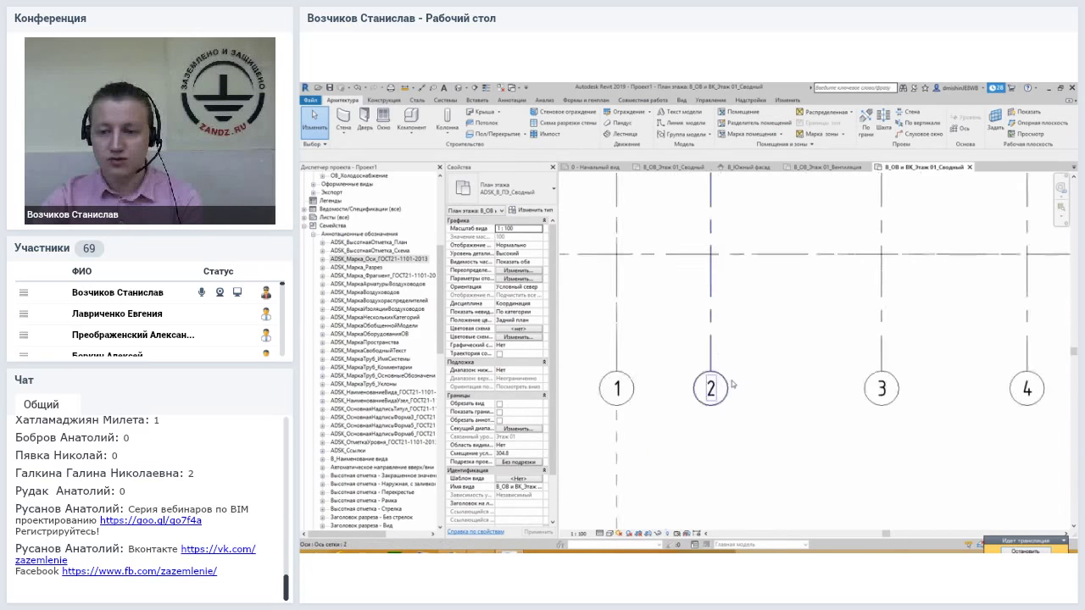
middle_click_drag(894, 392, 649, 411)
left_click(679, 352)
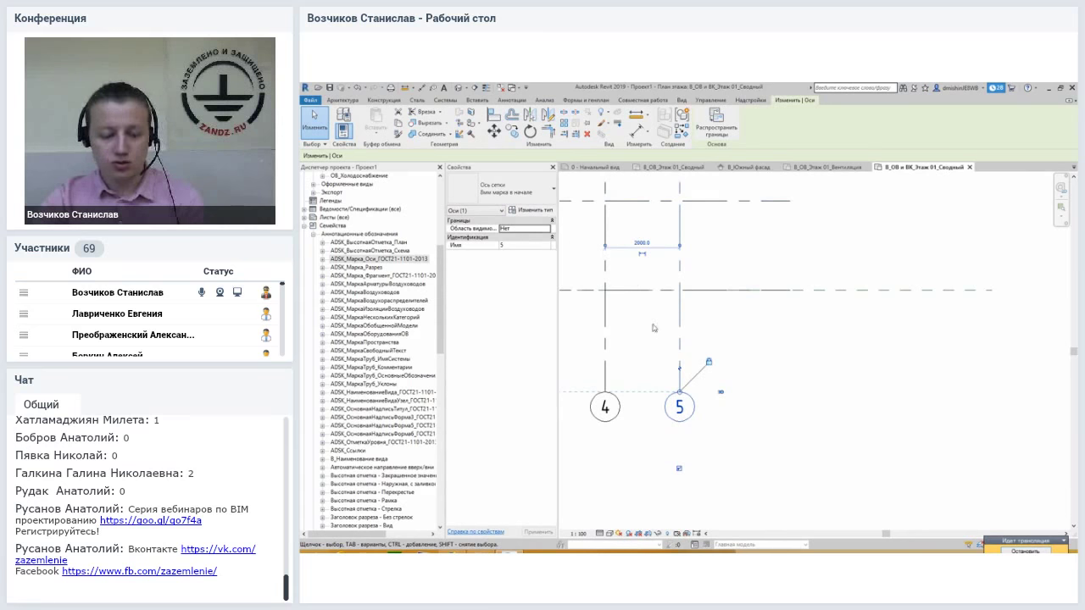
key("m")
key("v")
key("Escape")
left_click(682, 406)
type("/1")
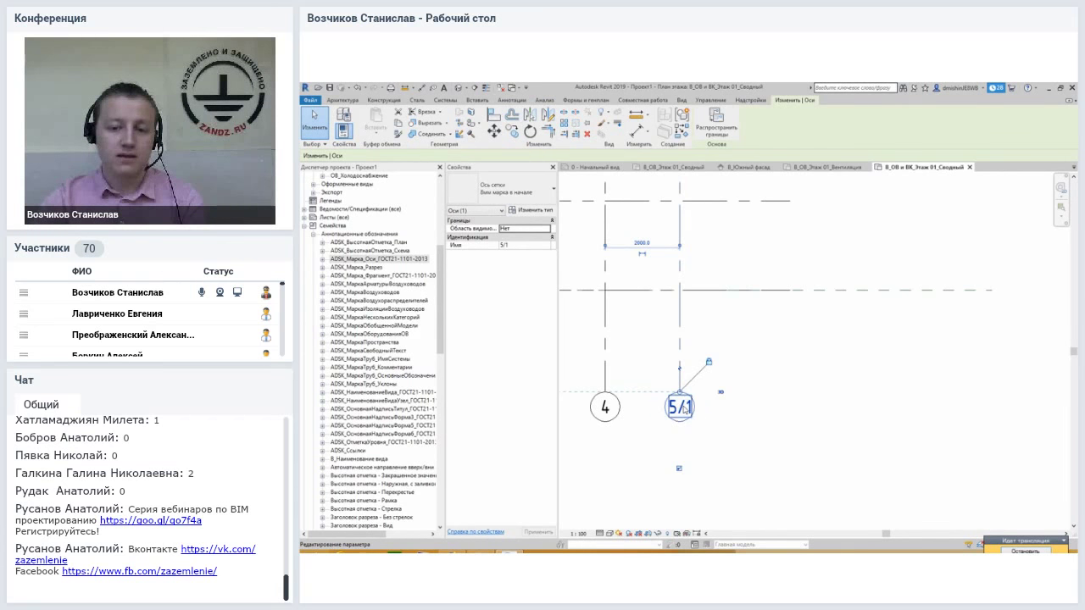
key("Return")
left_click(712, 434)
- Copy axis 5/1 twice to the right to create vertical axes 5/2 and 5/3
scroll(687, 410, "up", 2)
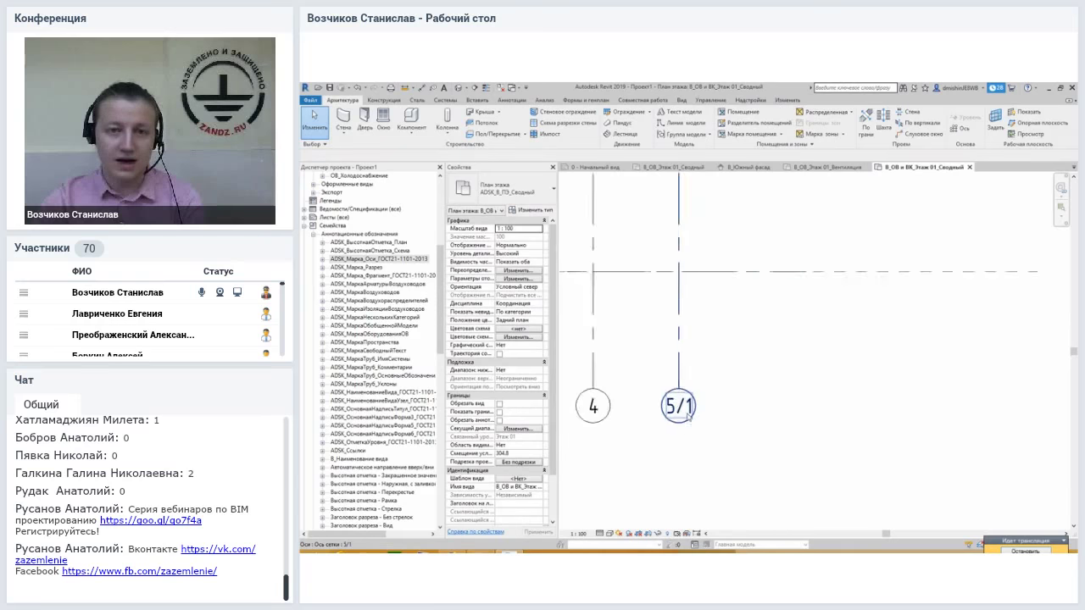
left_click(677, 367)
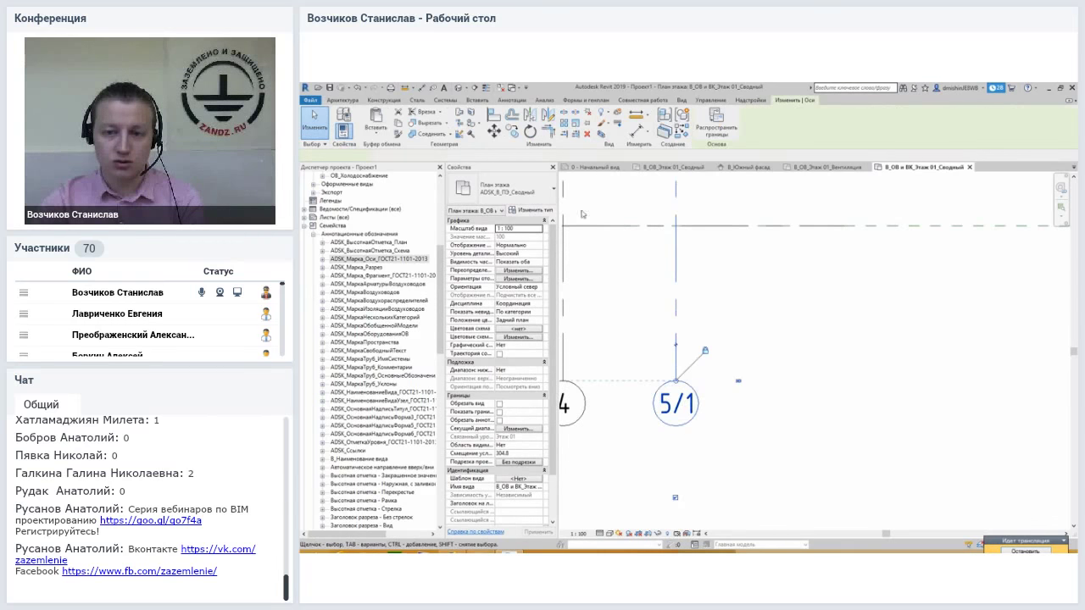
key("m")
key("v")
left_click(678, 288)
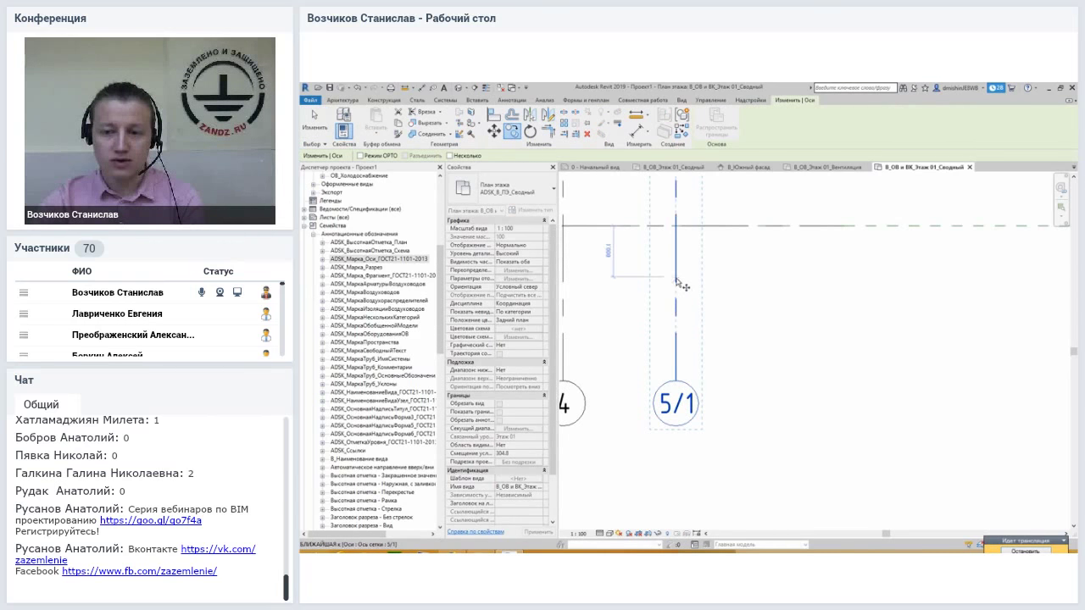
left_click(812, 280)
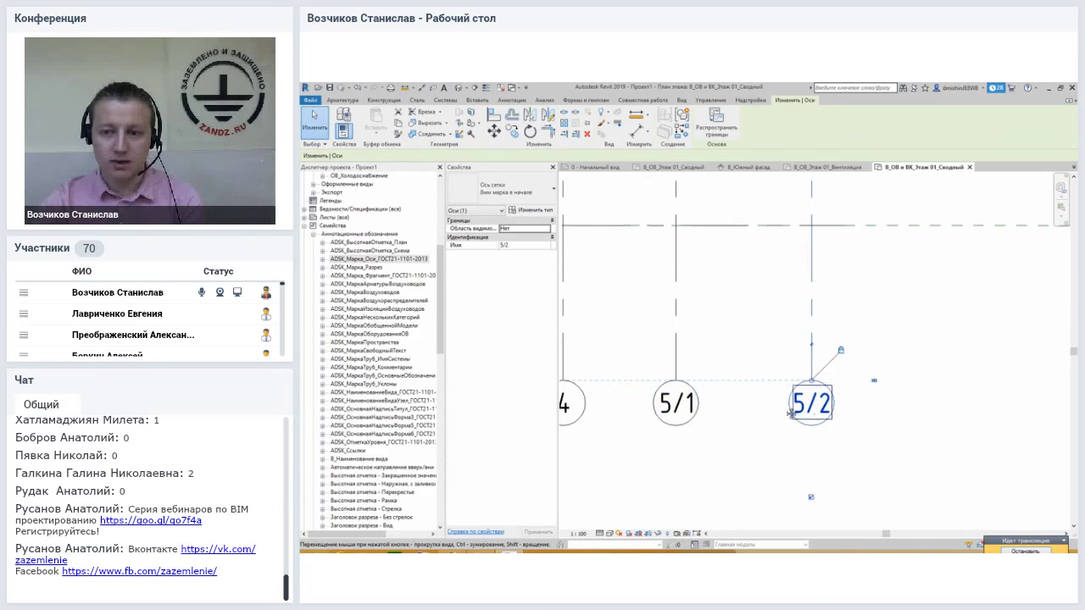
middle_click_drag(832, 278, 780, 285)
key("m")
key("v")
left_click(780, 285)
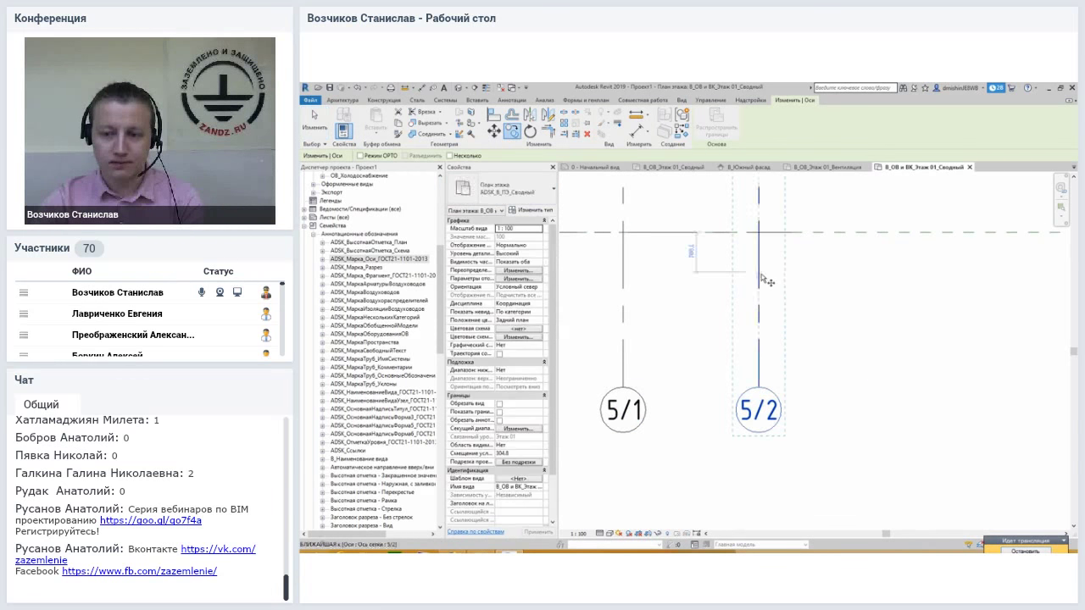
left_click(893, 285)
key("Escape")
scroll(903, 438, "down", 2)
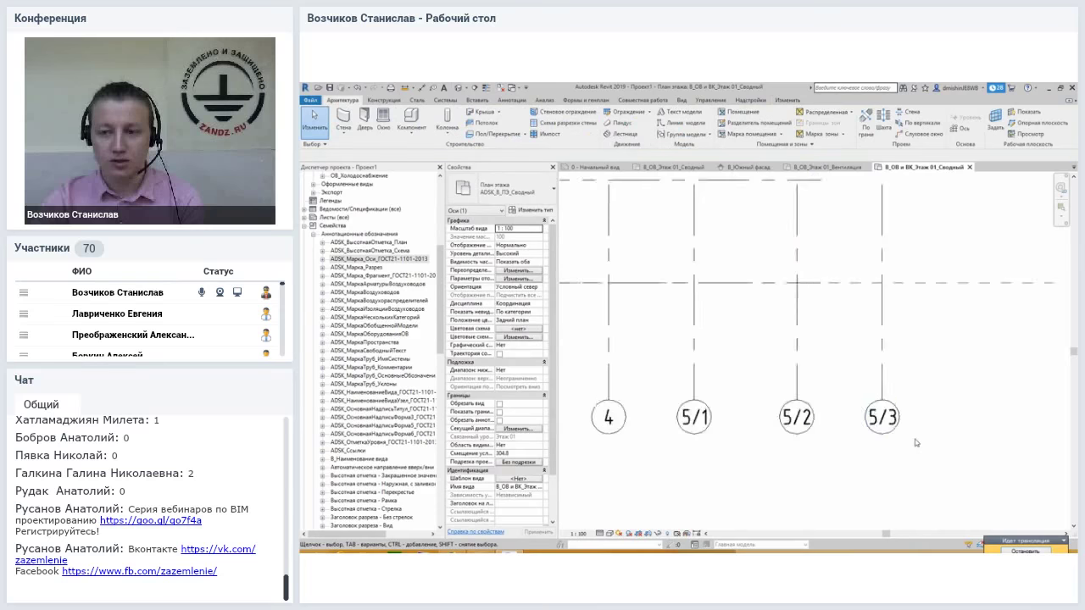
scroll(901, 407, "down", 3)
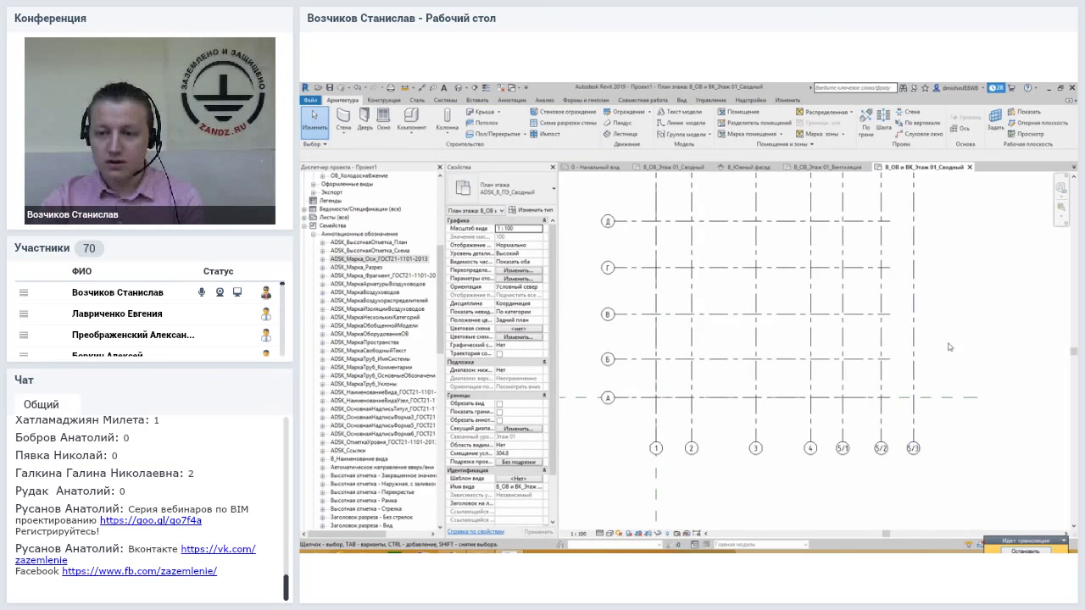
- Check axes Б and 5/3, clear the selection, and bring up the View (Вид) ribbon tools
left_click(922, 359)
key("Escape")
middle_click_drag(931, 287, 925, 334)
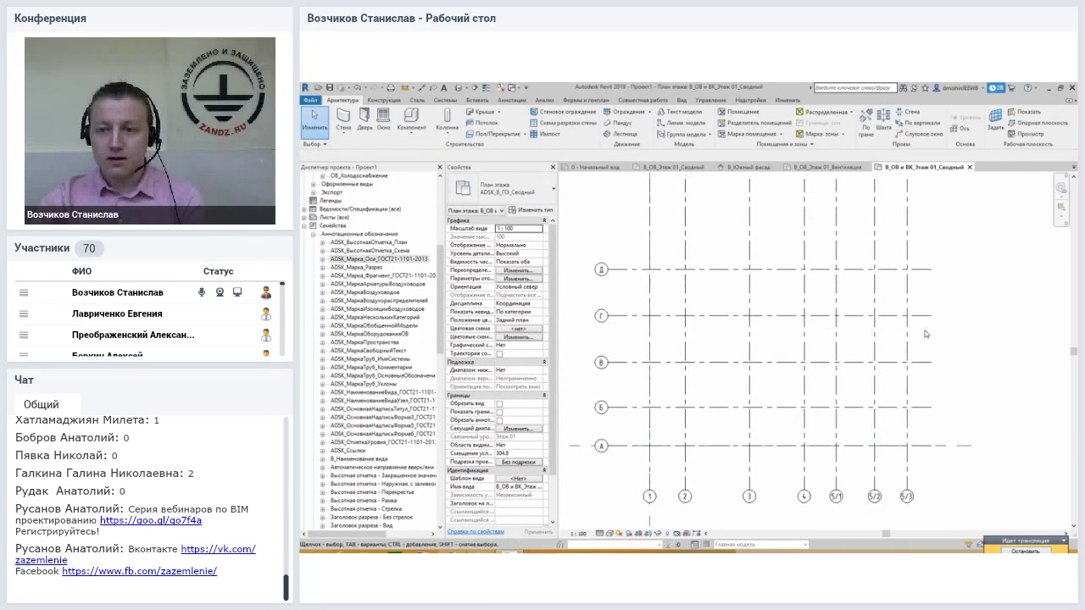
left_click(908, 246)
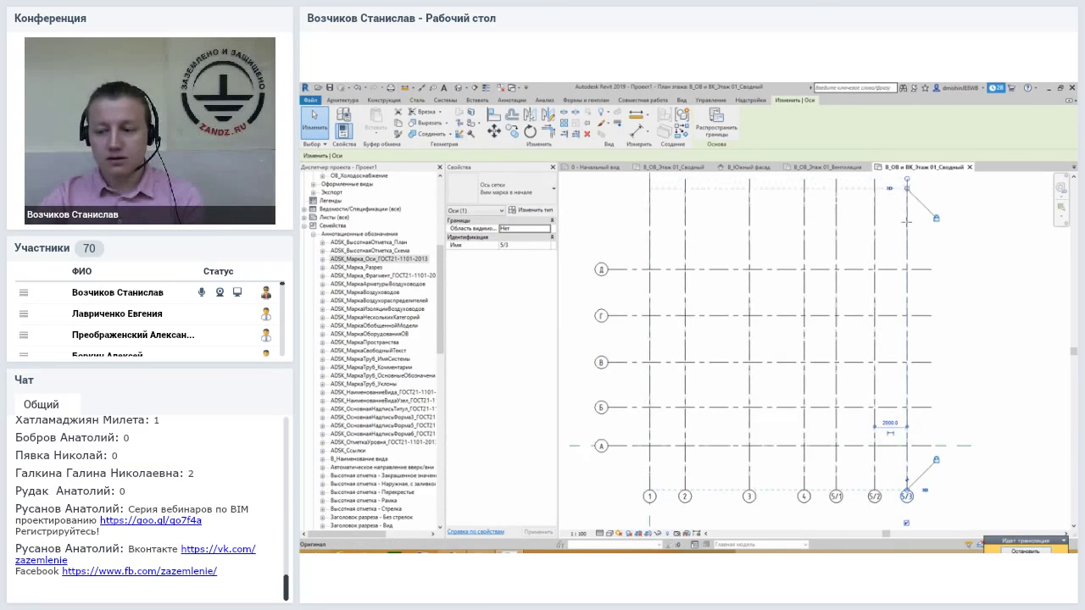
key("Escape")
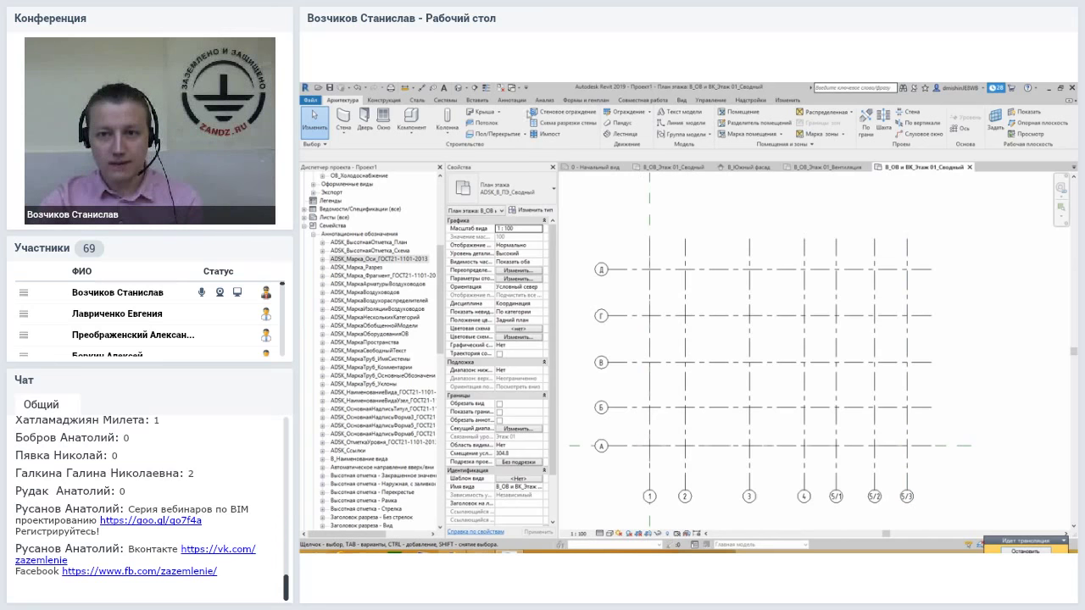
left_click(678, 100)
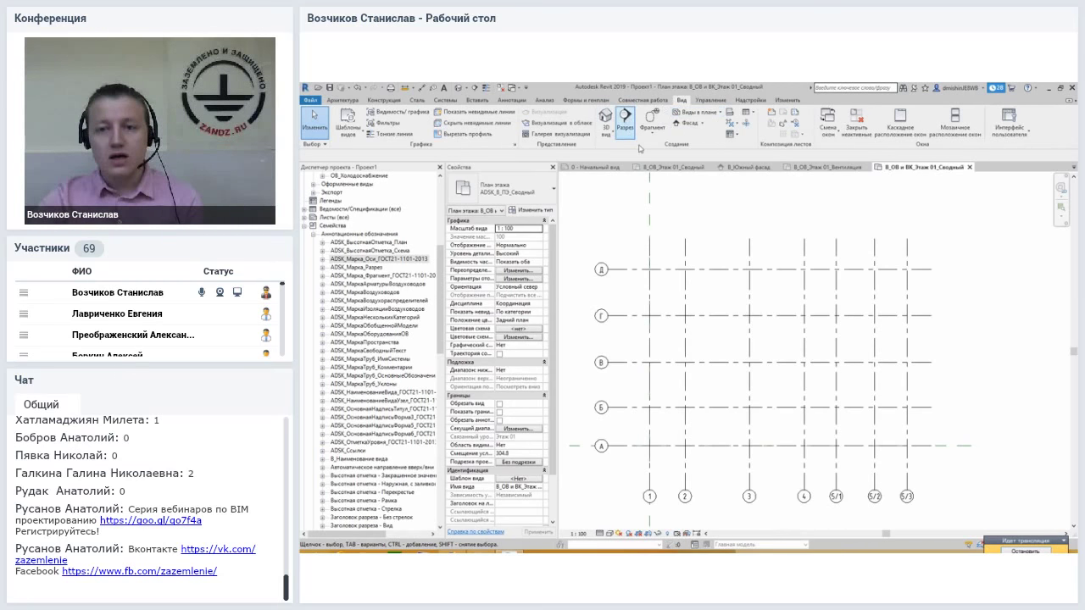
middle_click_drag(710, 228, 700, 212)
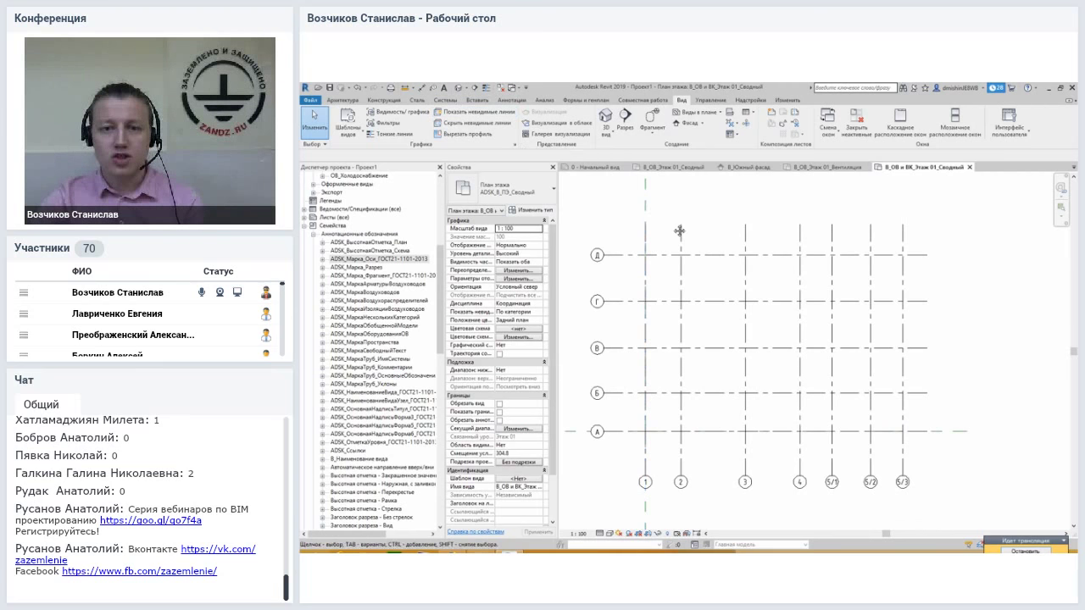
- Start the Section tool and pick the ADSK_ОВ_В section type
left_click(624, 119)
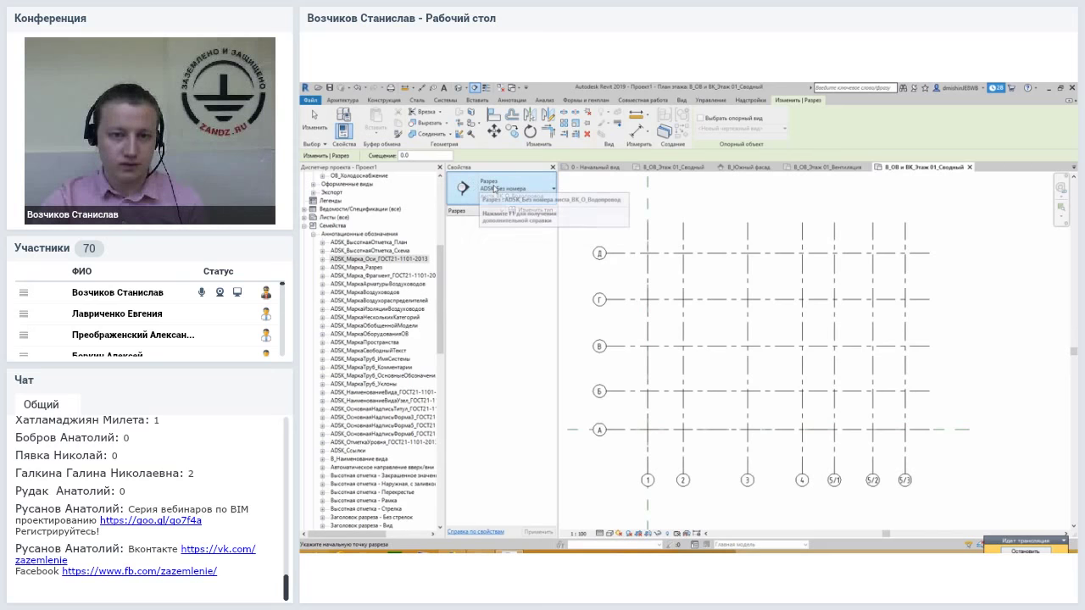
left_click(523, 191)
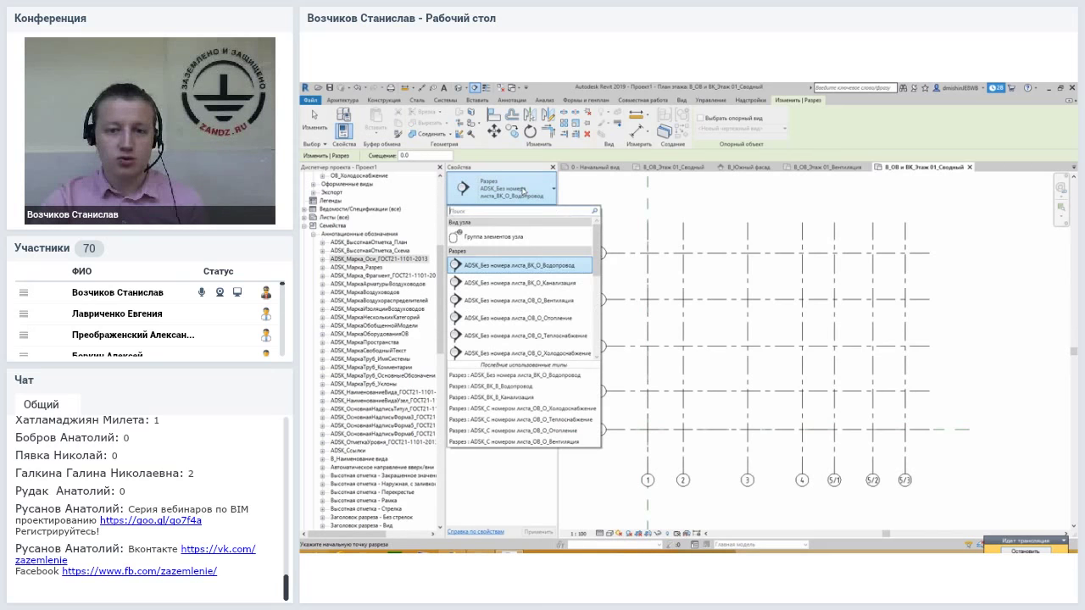
left_click_drag(596, 248, 596, 327)
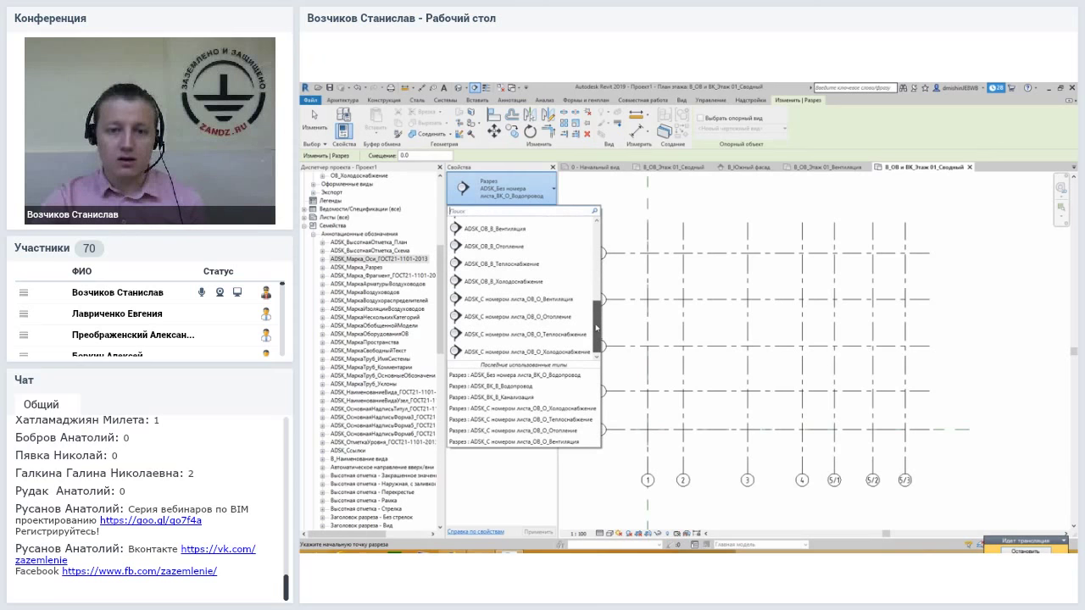
left_click_drag(596, 328, 601, 253)
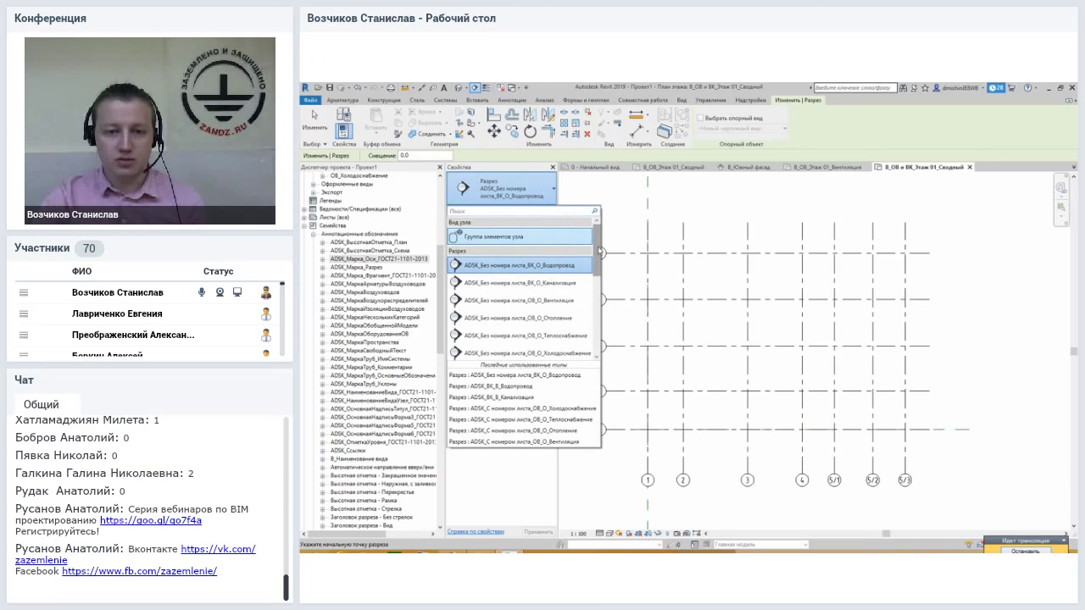
scroll(600, 253, "down", 1)
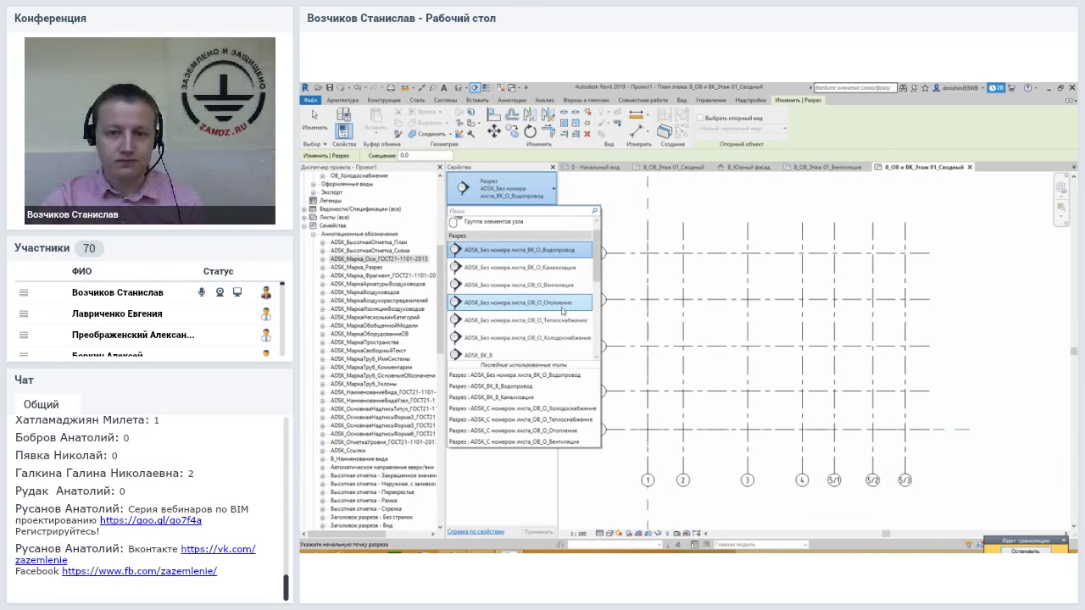
left_click_drag(598, 239, 598, 288)
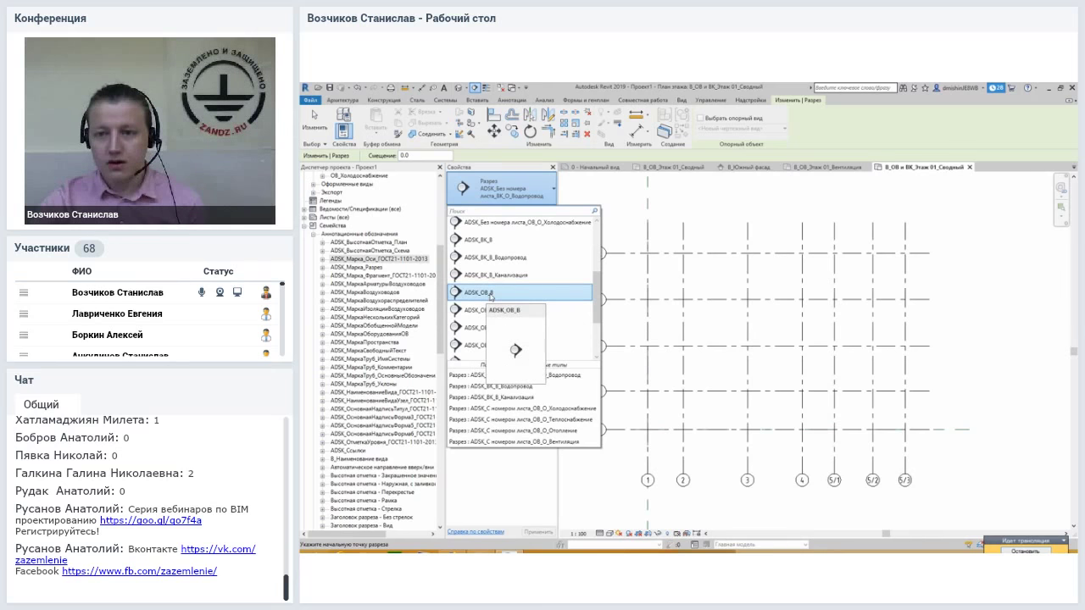
left_click(490, 292)
- Draw the horizontal section line across the grid between axes Г and В
middle_click_drag(679, 270, 674, 258)
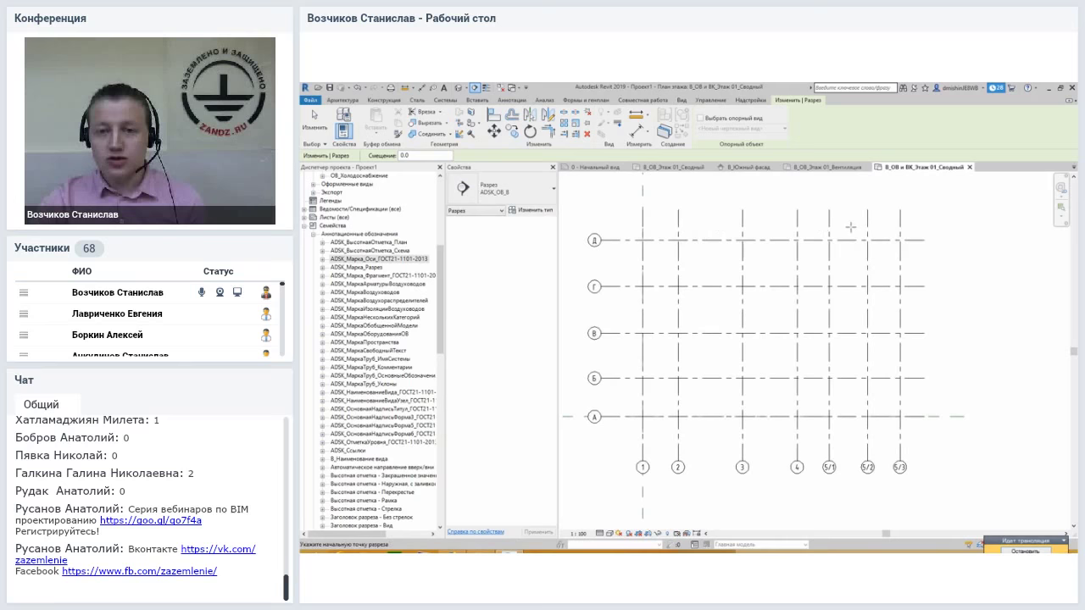
middle_click_drag(614, 324, 625, 316)
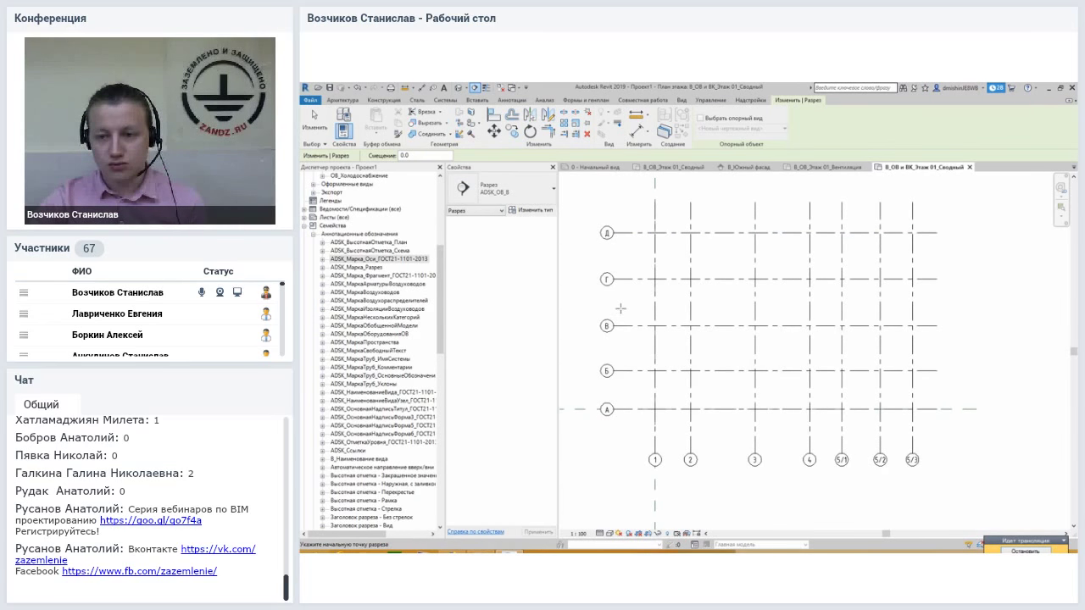
left_click(621, 306)
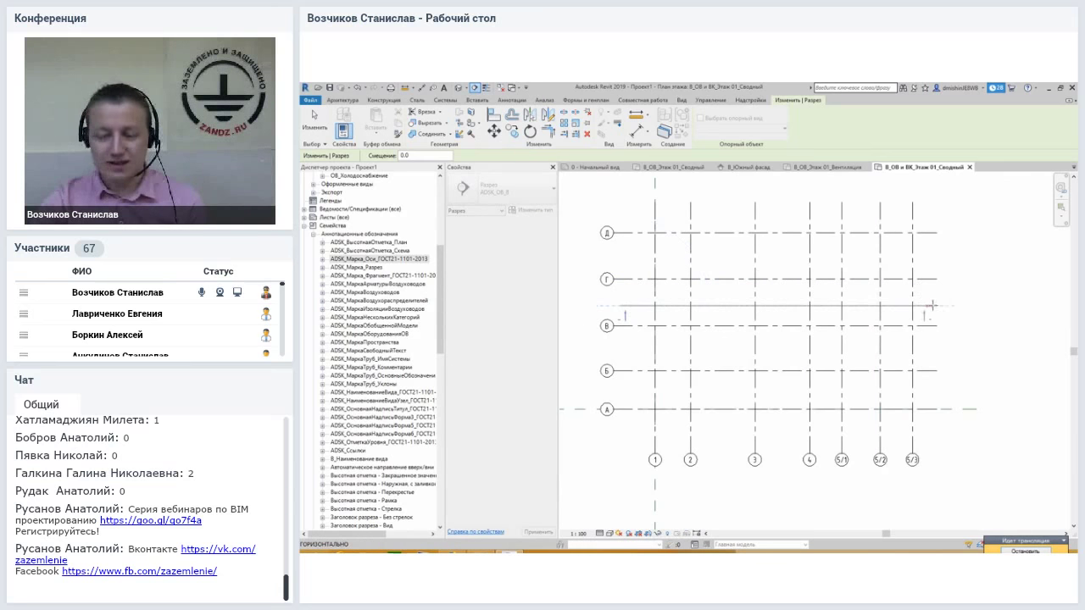
middle_click_drag(946, 305, 947, 325)
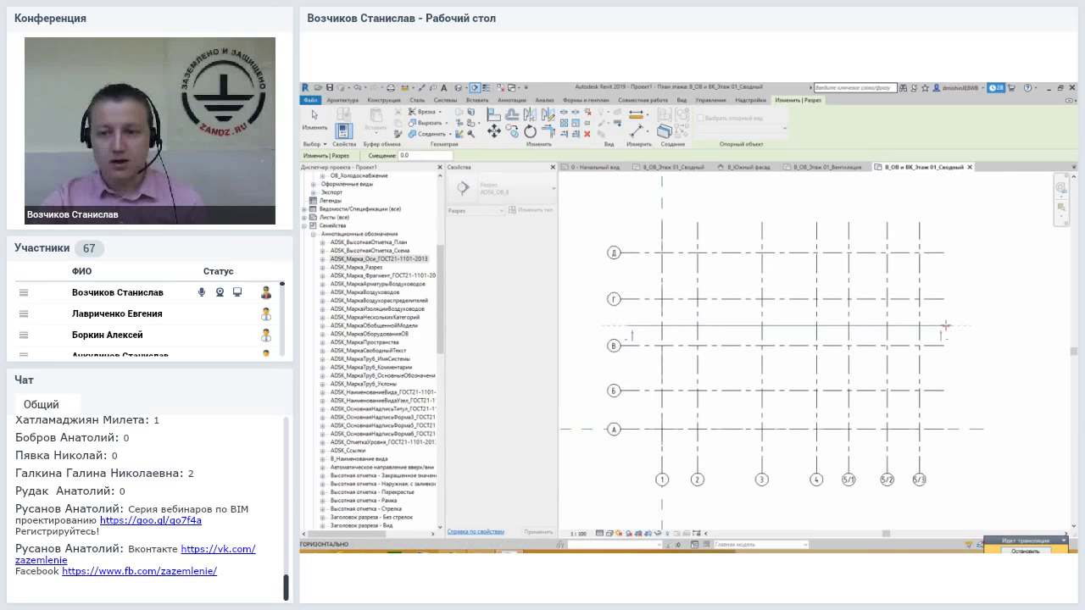
left_click(941, 326)
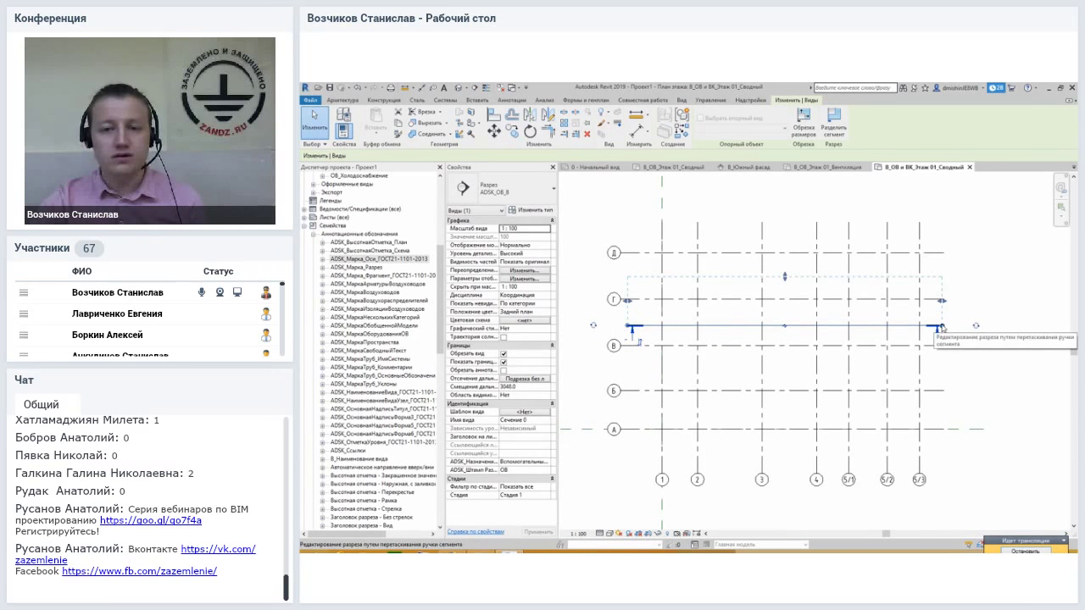
scroll(670, 316, "up", 1)
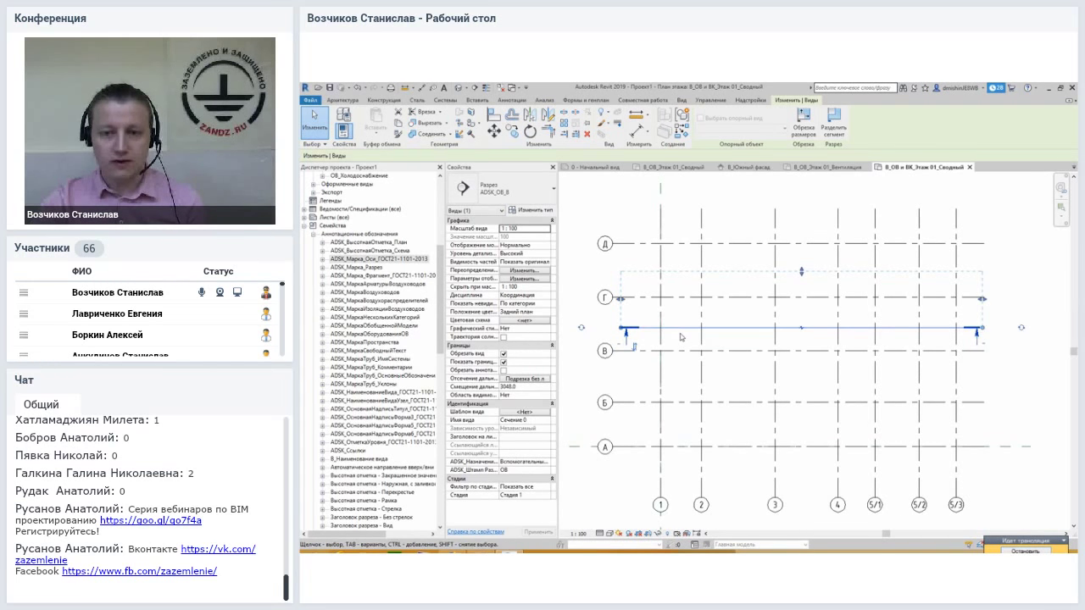
middle_click_drag(677, 322, 676, 336)
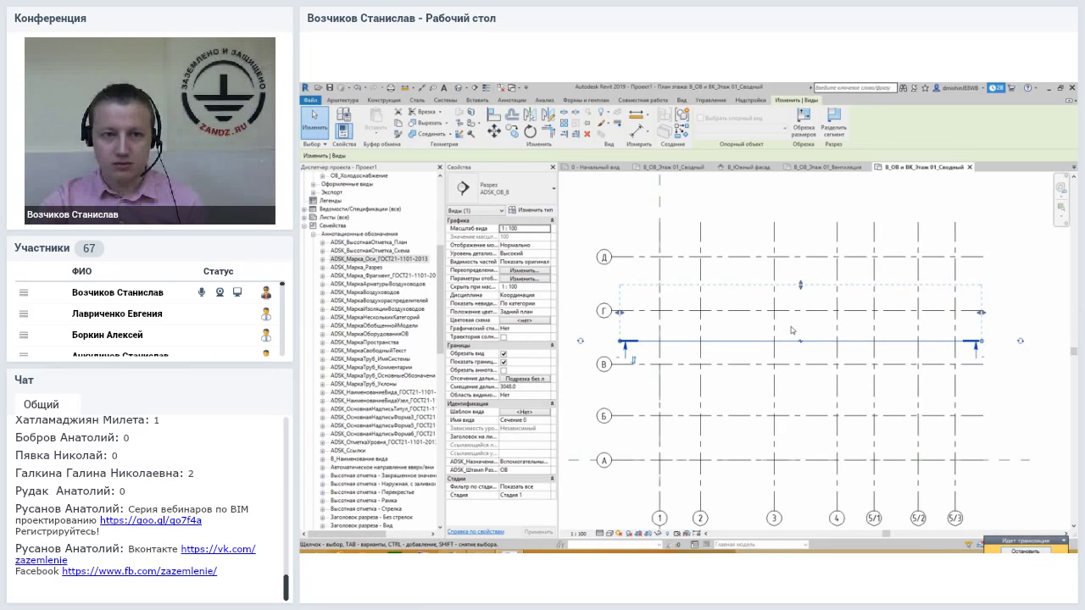
- Draw three short 200mm Типовой walls with WA, one in the middle bay and one near grid Д
left_click(343, 99)
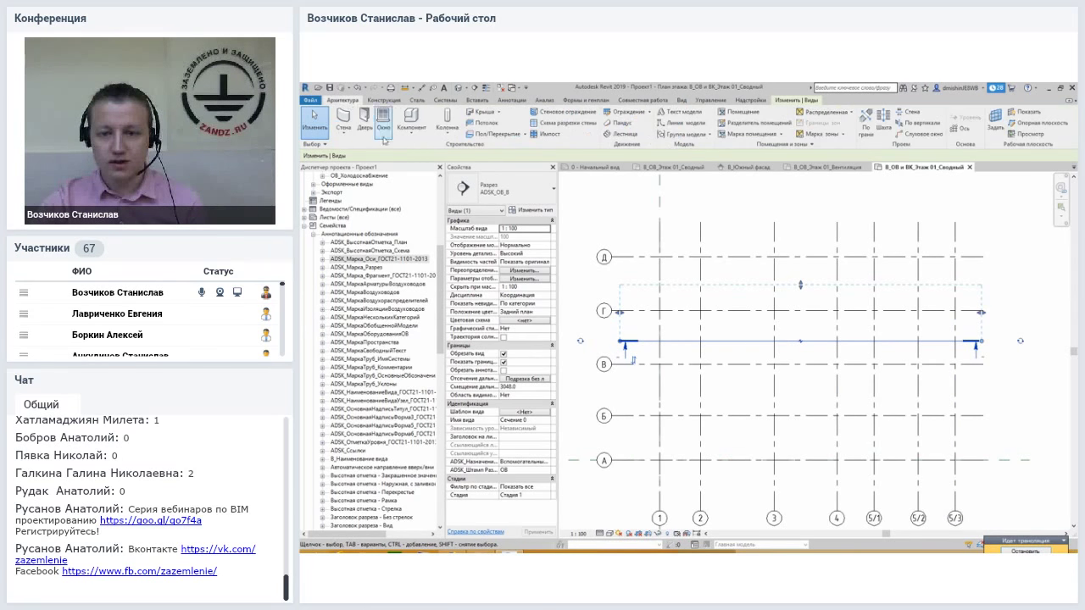
key("w")
key("a")
scroll(651, 329, "up", 1)
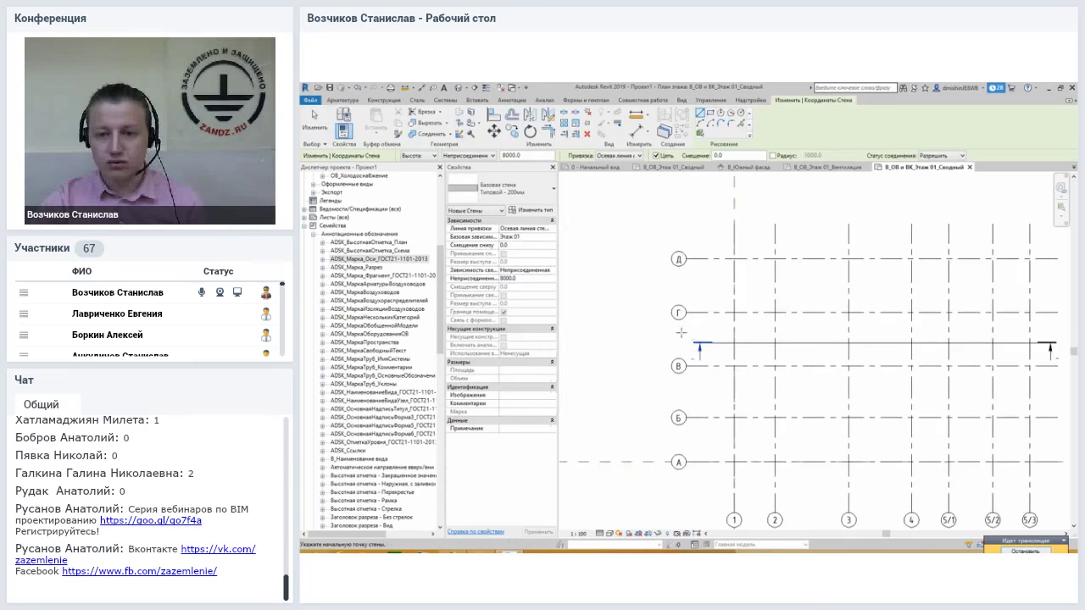
left_click(652, 329)
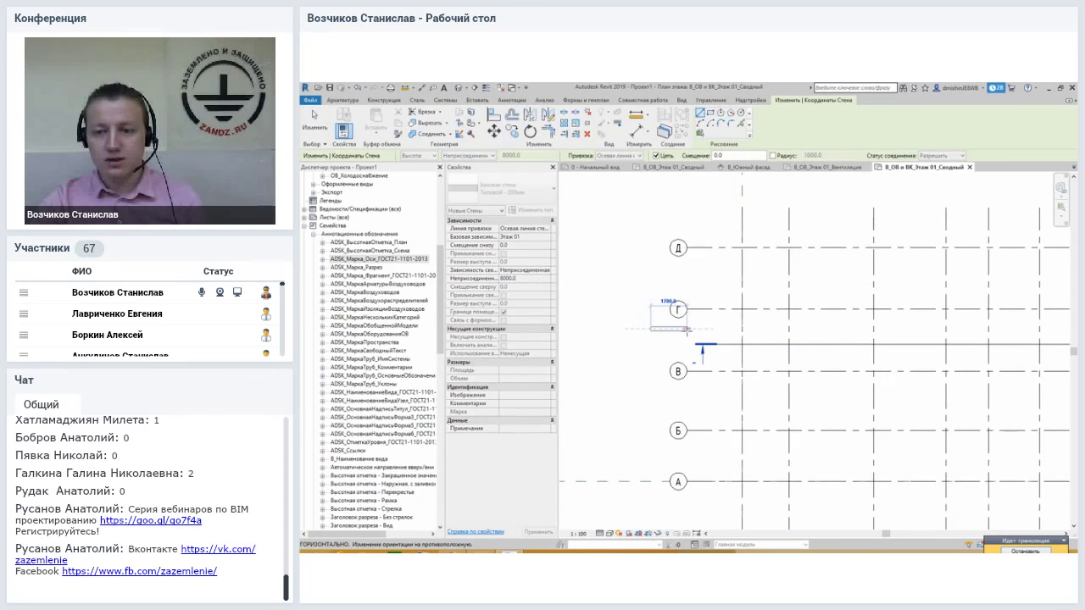
left_click(1042, 363)
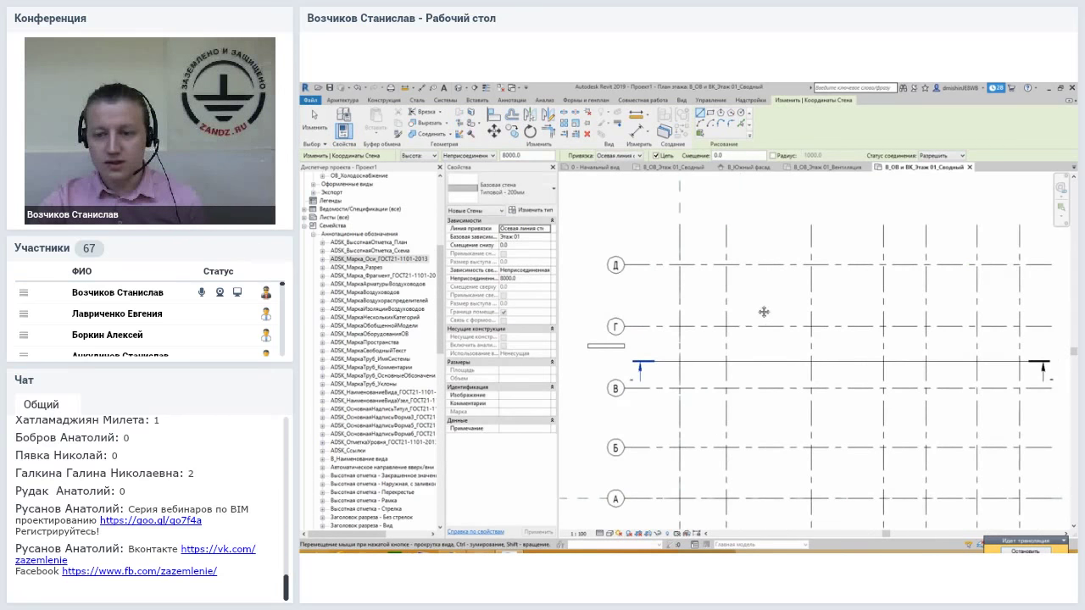
left_click(752, 346)
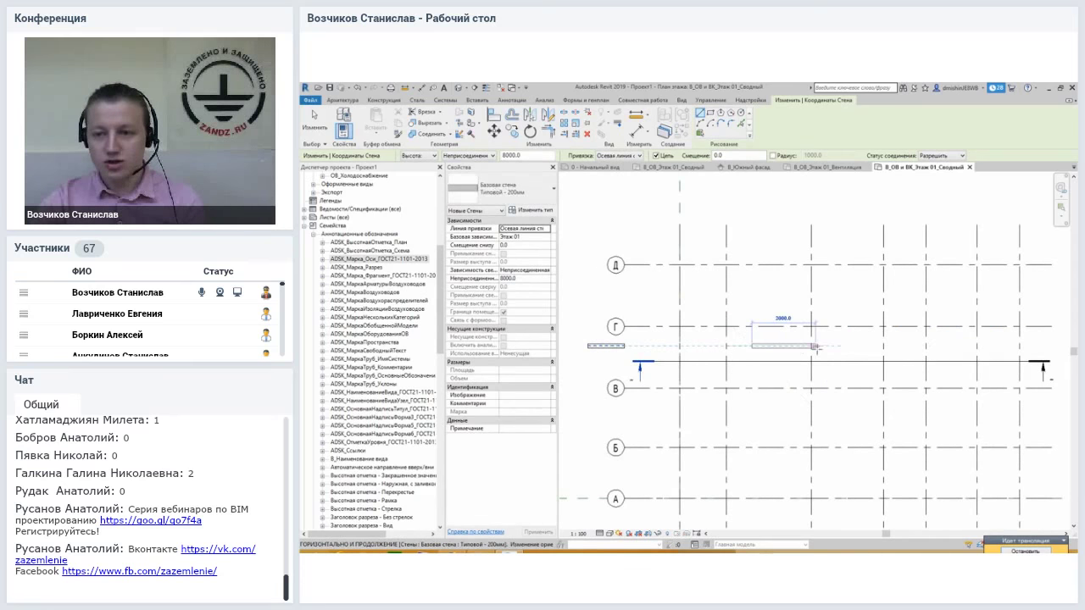
left_click(813, 346)
key("Escape")
left_click(844, 280)
left_click(930, 280)
key("Escape")
key("Escape")
- Select the section line, pan to show the grid bubbles, then deselect it
left_click(877, 364)
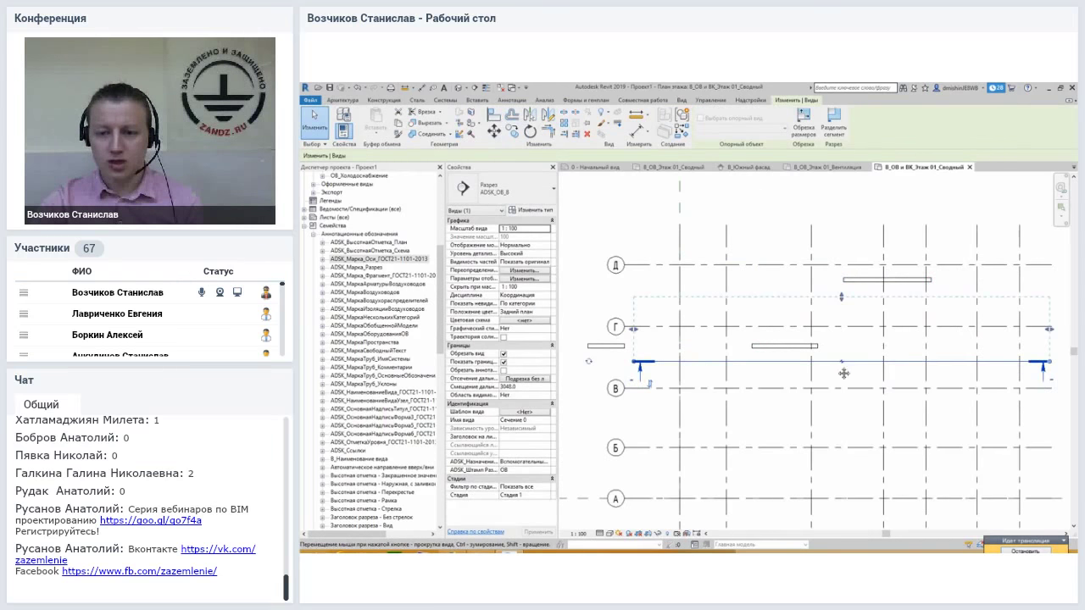
middle_click_drag(806, 348, 805, 327)
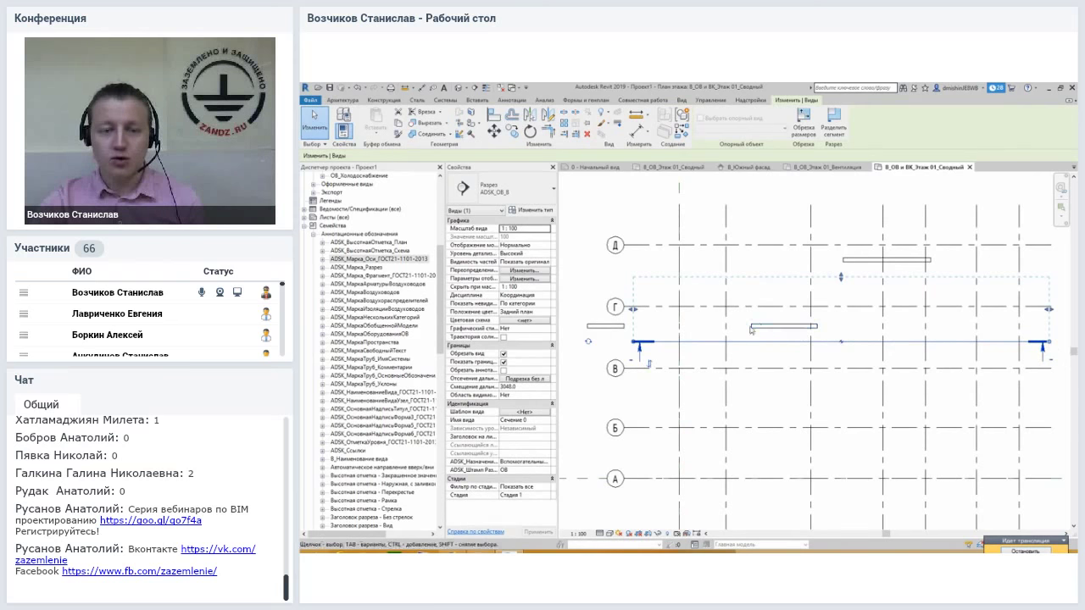
middle_click_drag(789, 345, 785, 322)
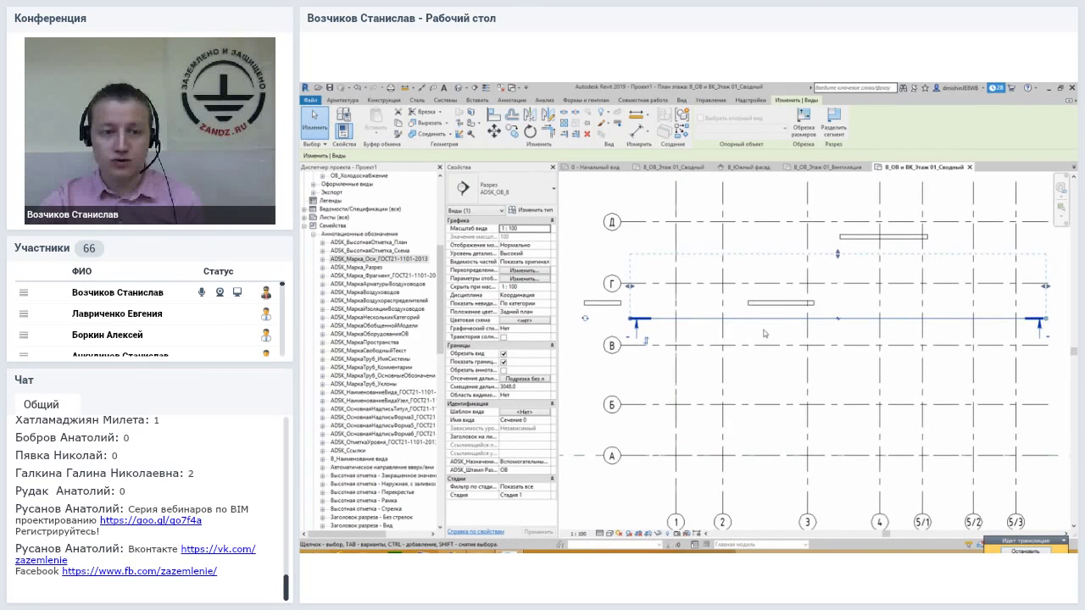
left_click_drag(443, 280, 442, 213)
key("Escape")
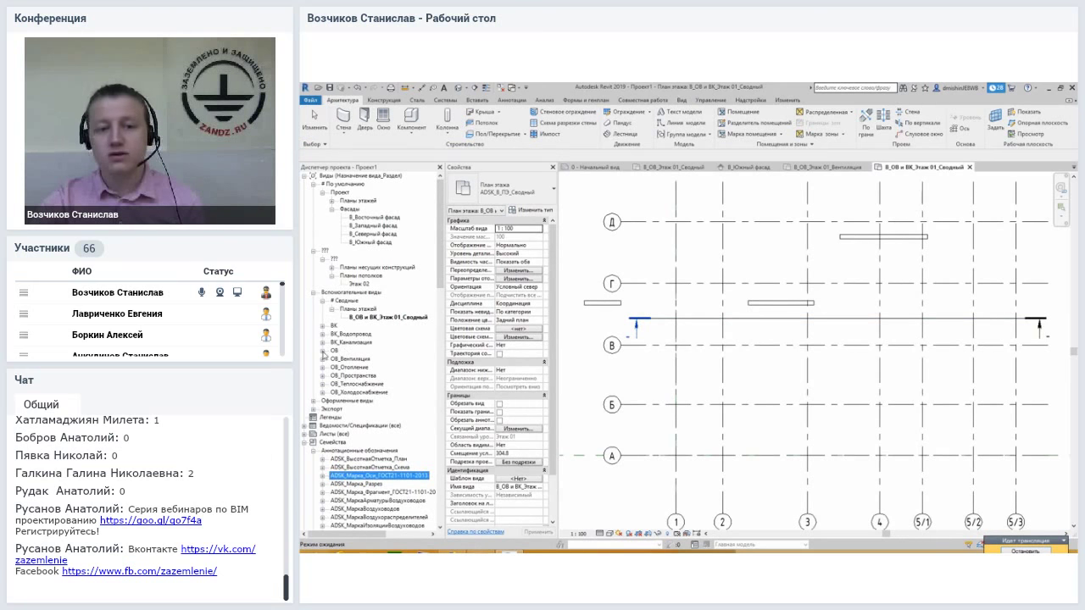
- Find Сечение 0 under ОВ > Разрезы and open it with Go to View from the section line
left_click(322, 351)
left_click(347, 377)
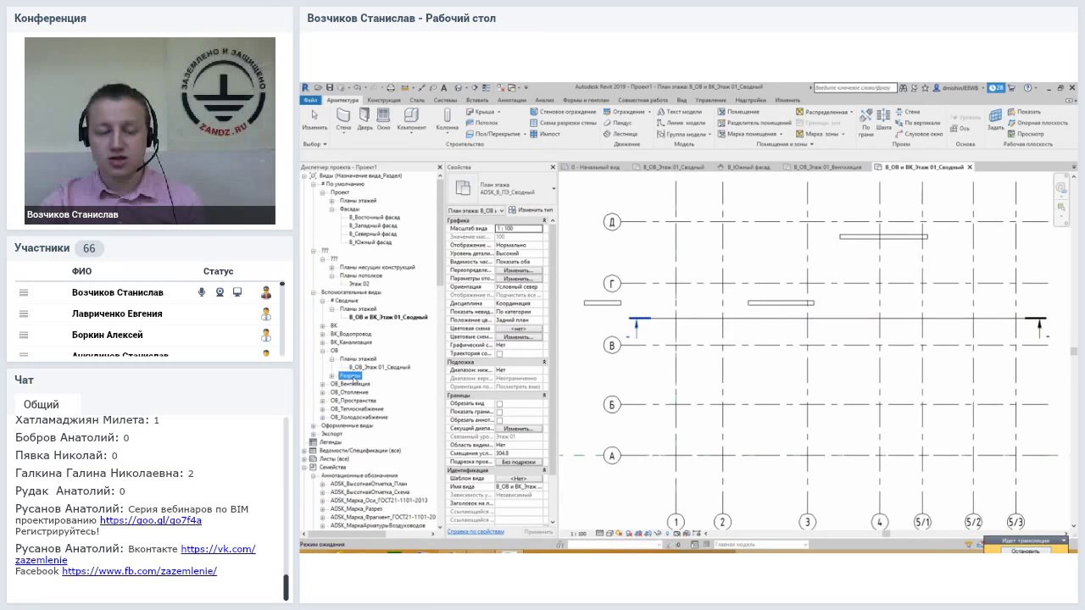
double_click(351, 377)
left_click(359, 384)
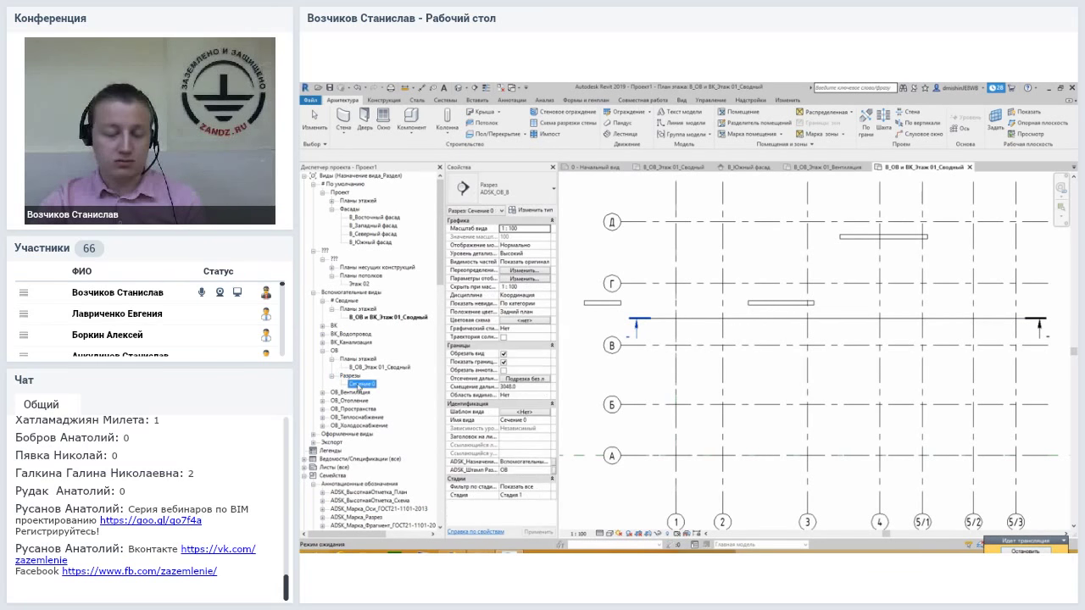
left_click(691, 320)
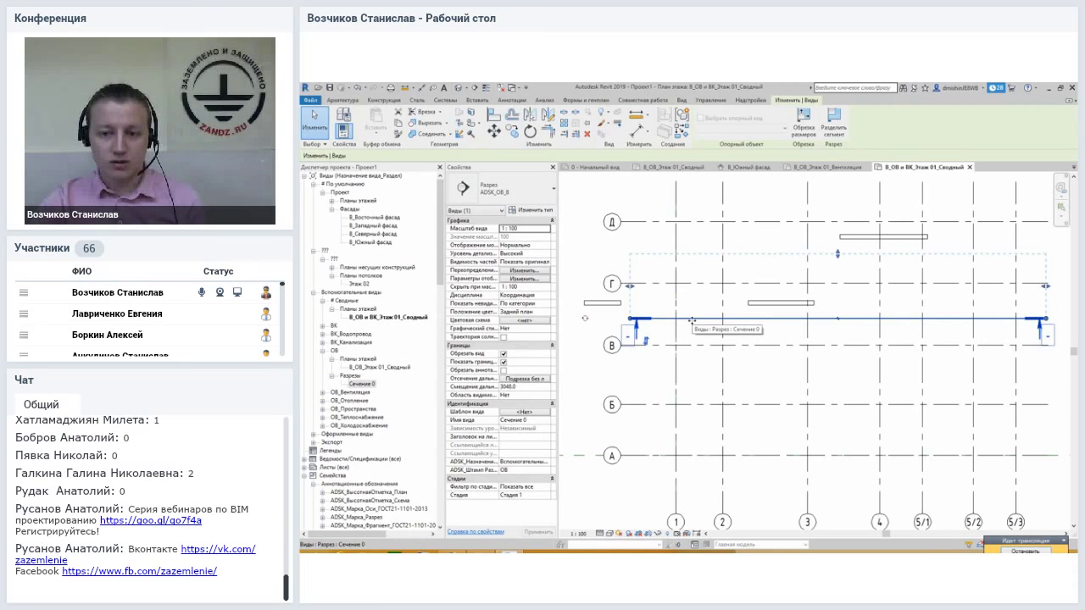
right_click(692, 320)
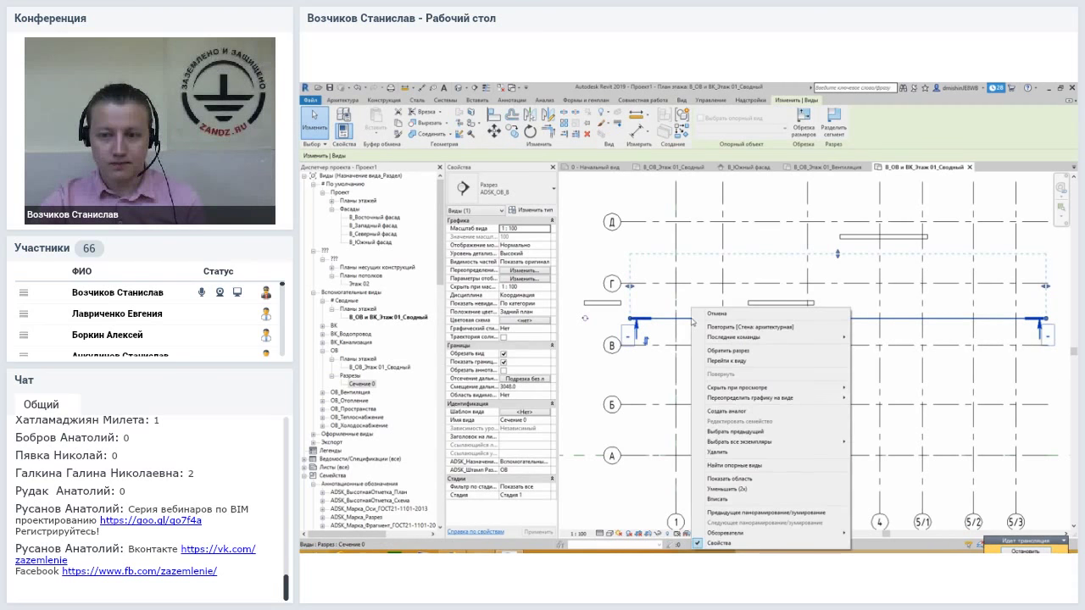
left_click(731, 363)
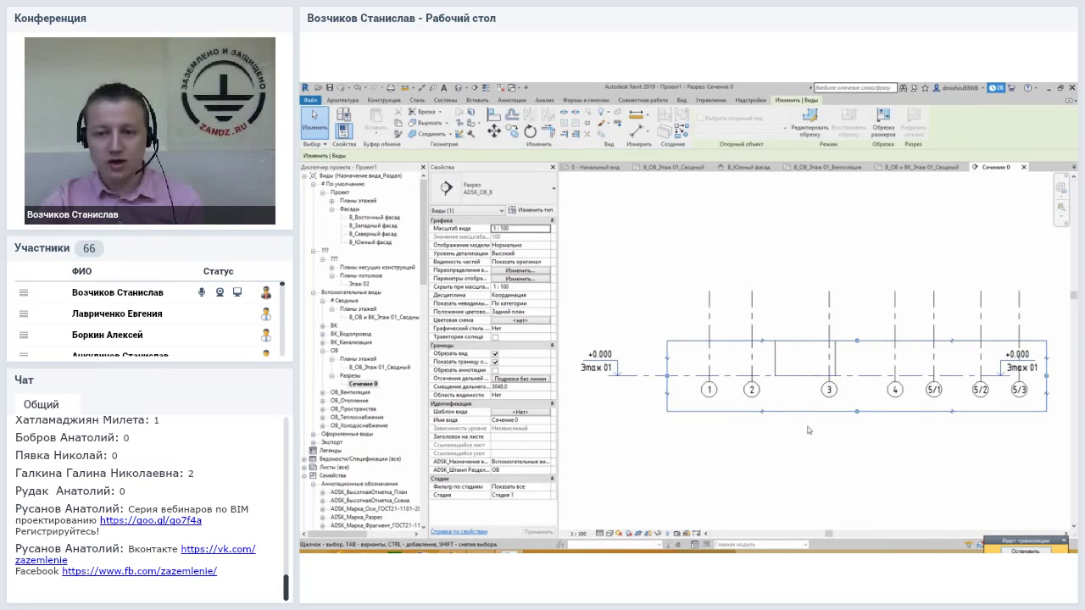
left_click(774, 364)
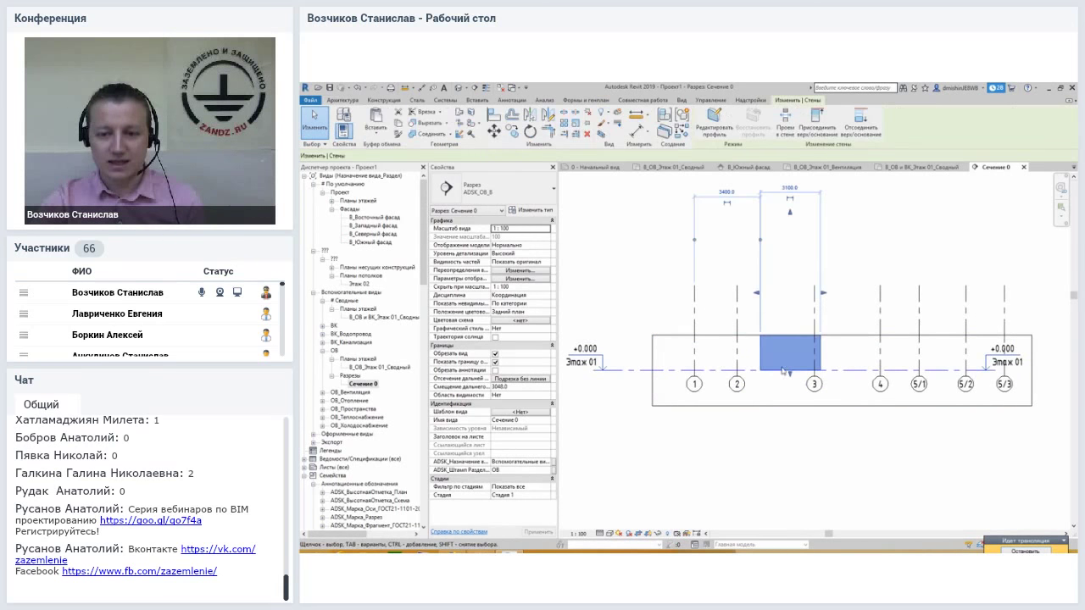
key("Escape")
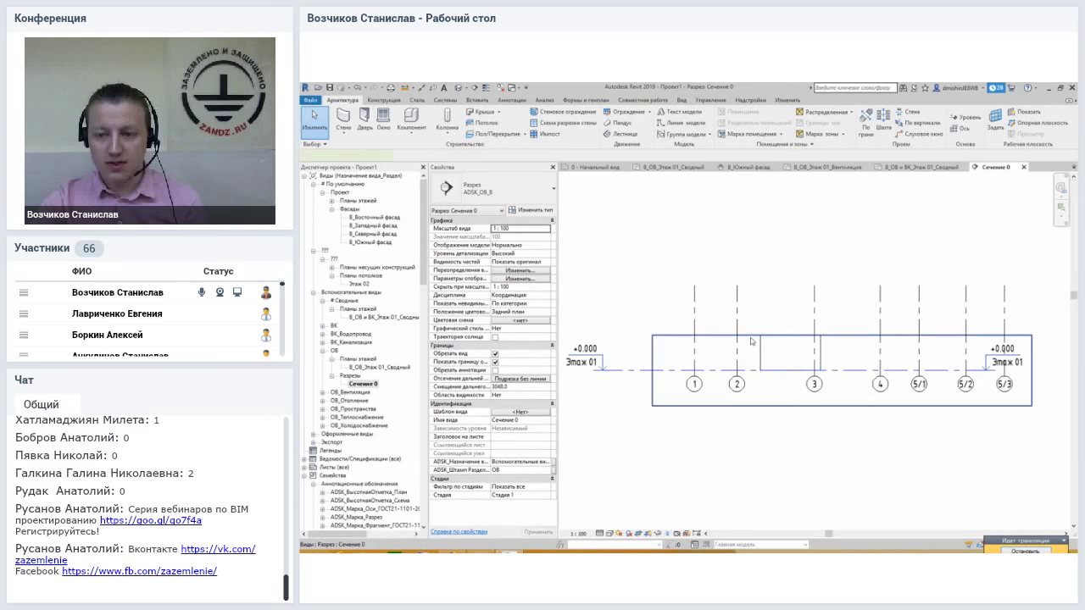
- Raise the crop region's top to reveal Этаж 02 and Этаж 03, and extend its left edge
left_click(841, 339)
left_click_drag(842, 337, 840, 238)
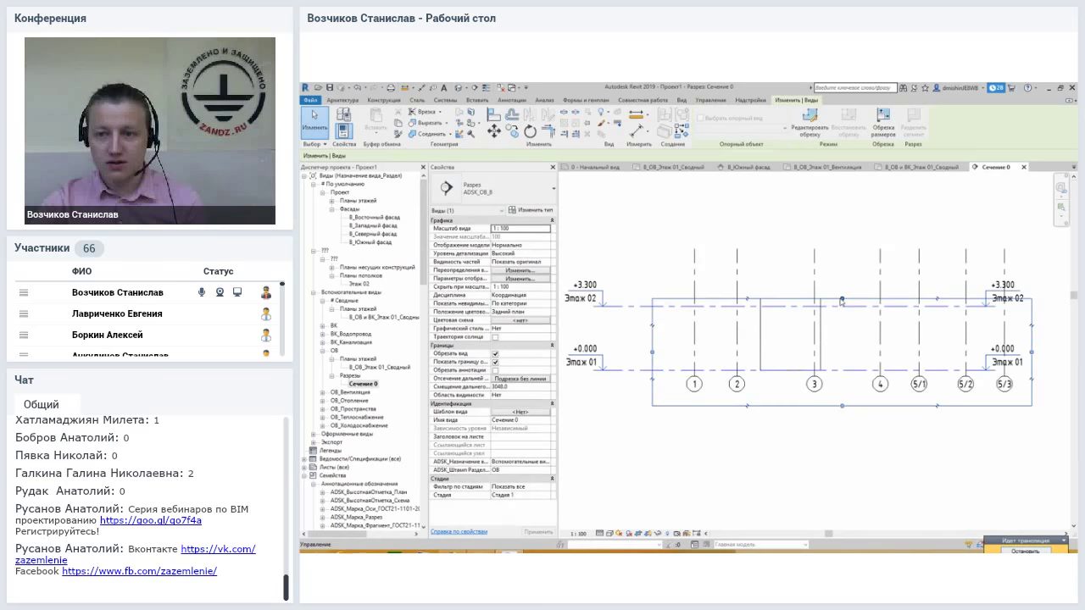
left_click_drag(840, 236, 840, 195)
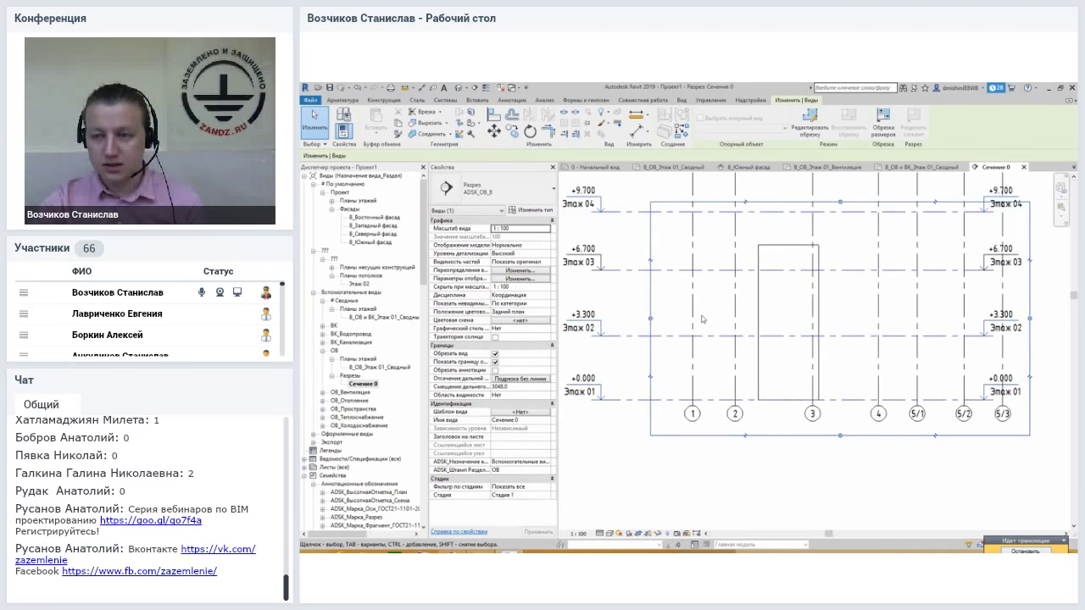
middle_click_drag(1026, 326, 998, 323)
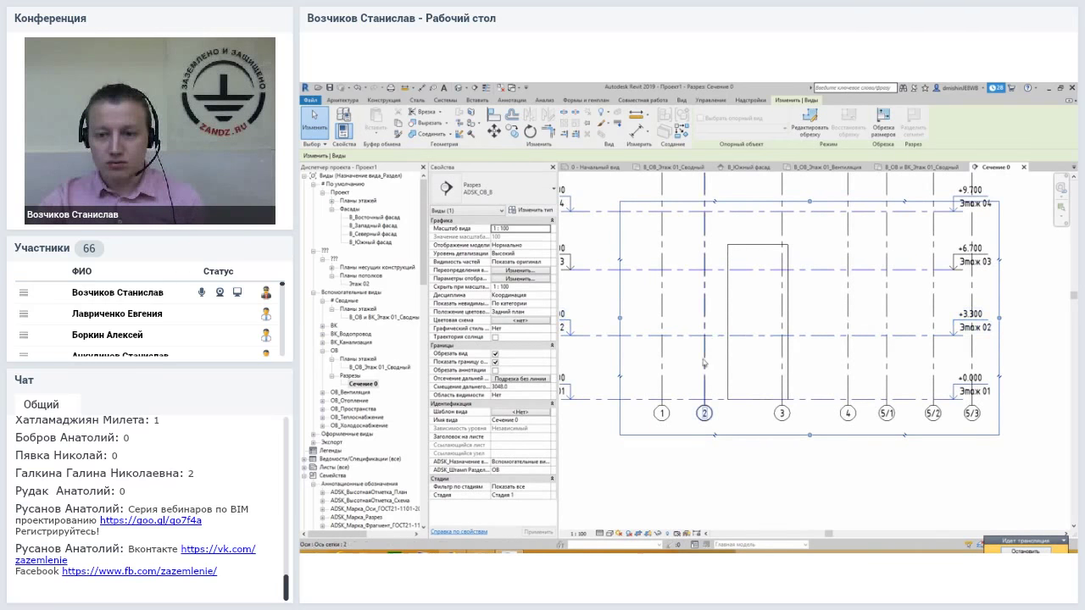
middle_click_drag(643, 322, 689, 323)
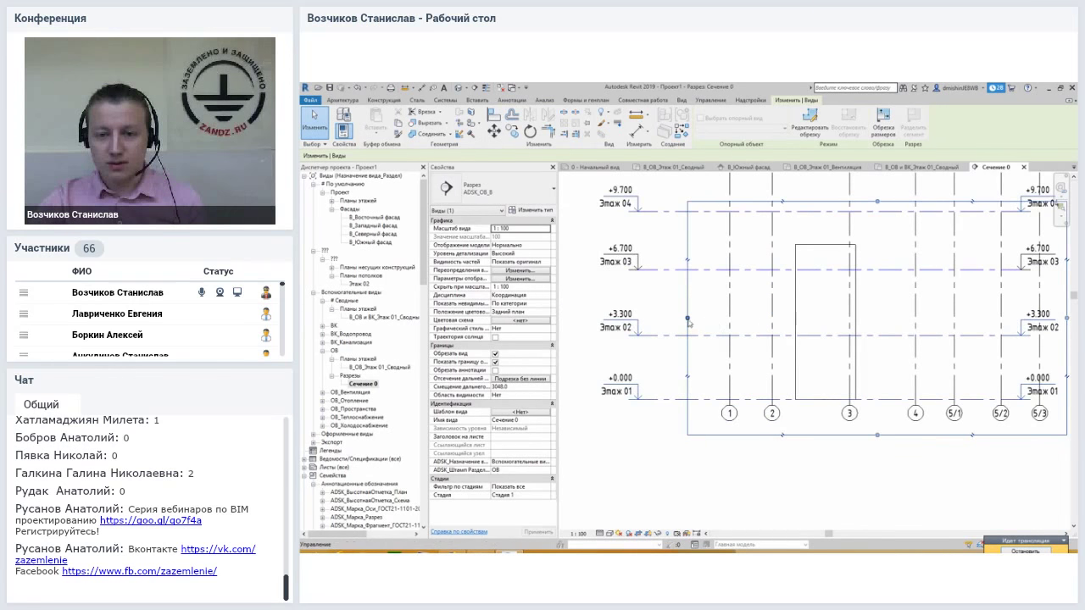
left_click_drag(687, 320, 602, 320)
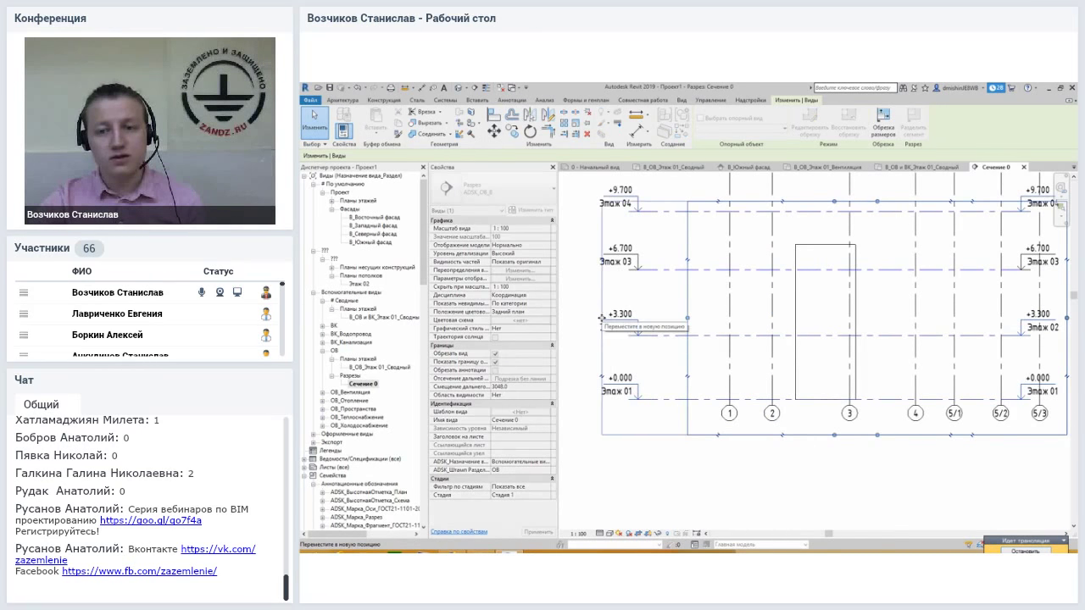
- Switch from the section view back to the floor plan with the section line
left_click(643, 276)
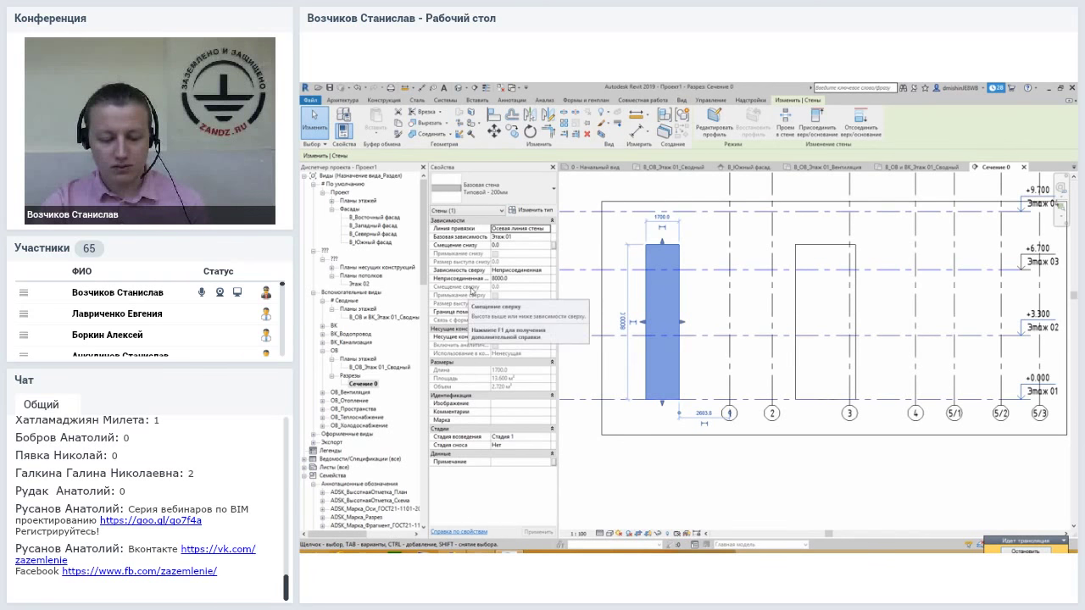
key("ctrl+Tab")
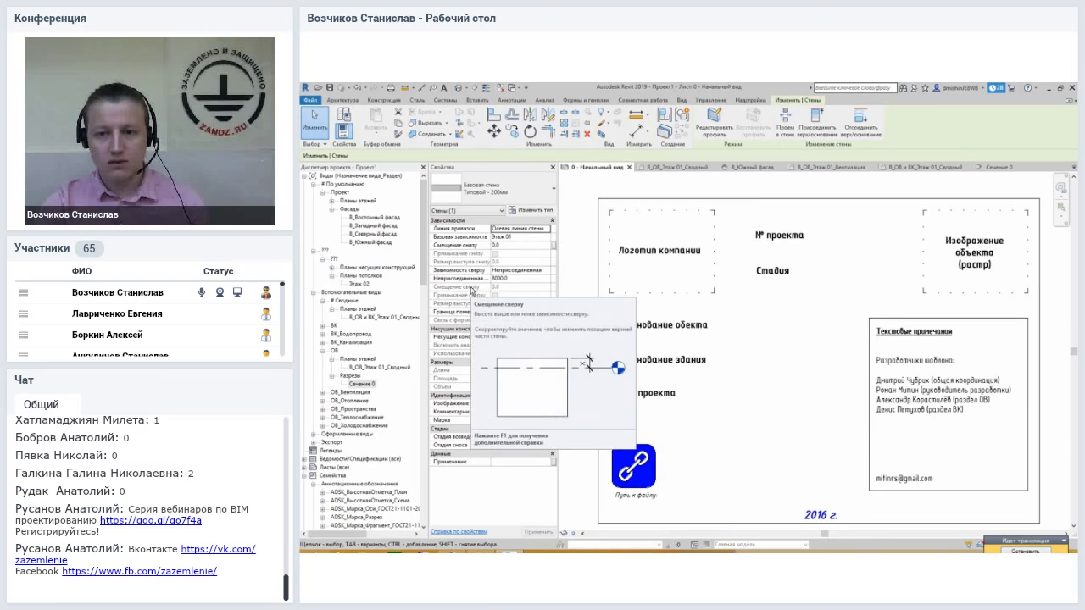
key("ctrl+shift+Tab")
key("ctrl+shift+Tab")
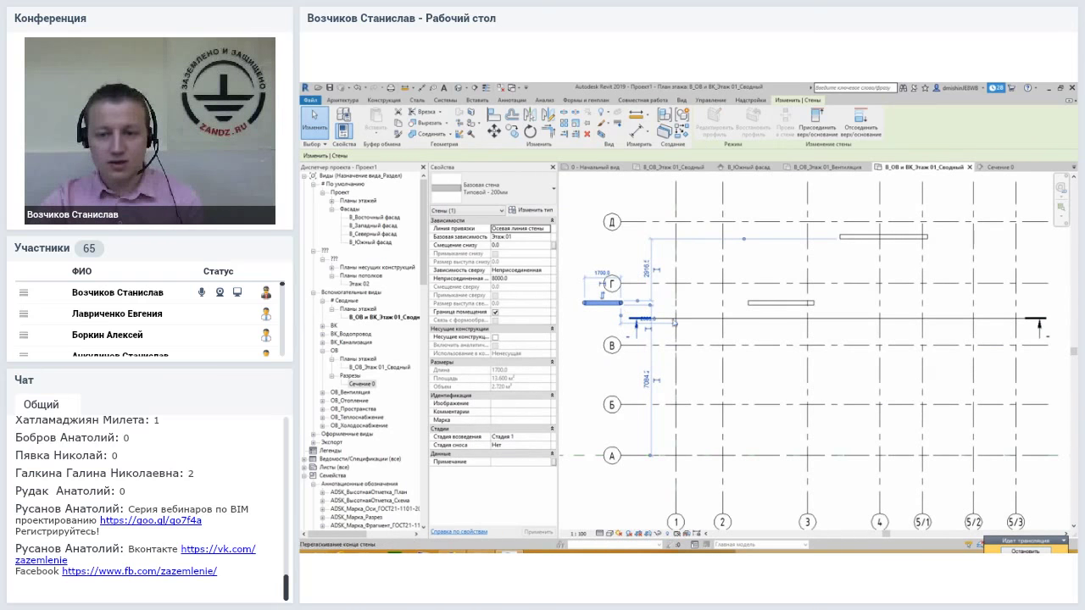
left_click(710, 320)
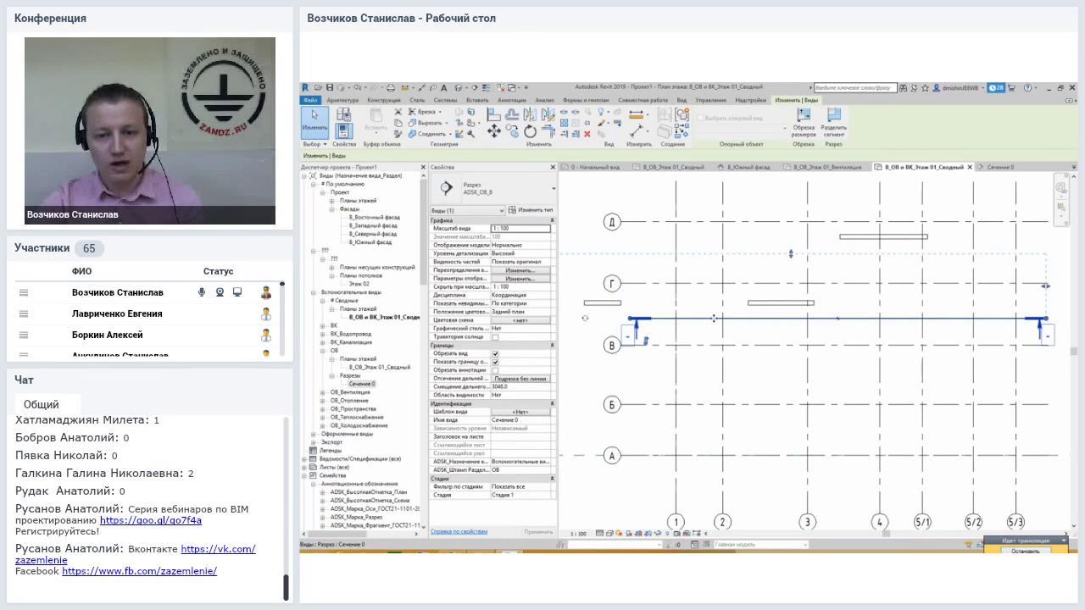
middle_click_drag(680, 341, 760, 366)
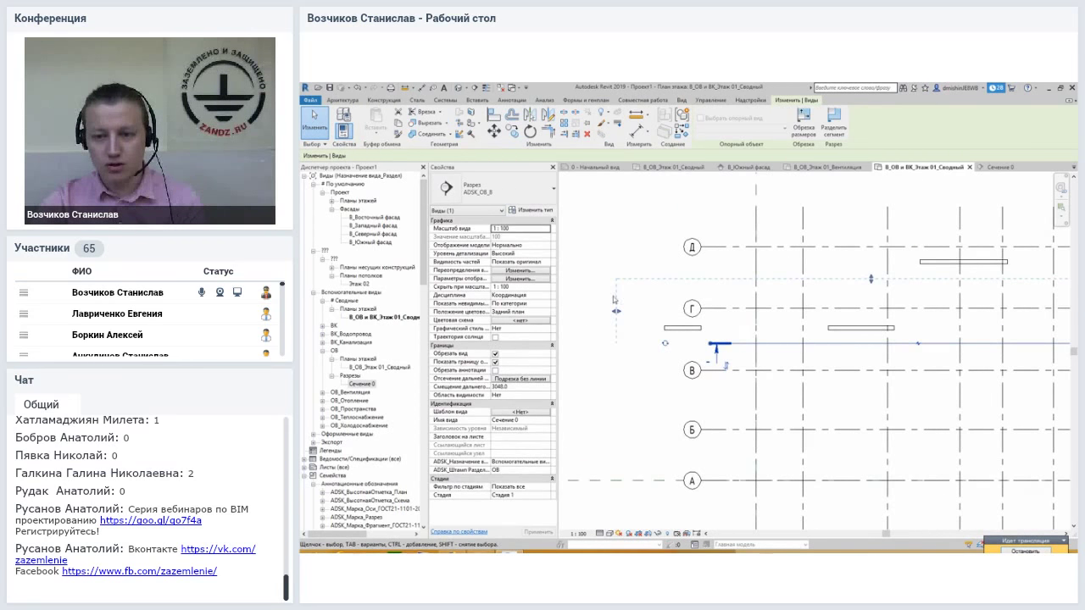
scroll(659, 283, "down", 1)
scroll(639, 316, "down", 1)
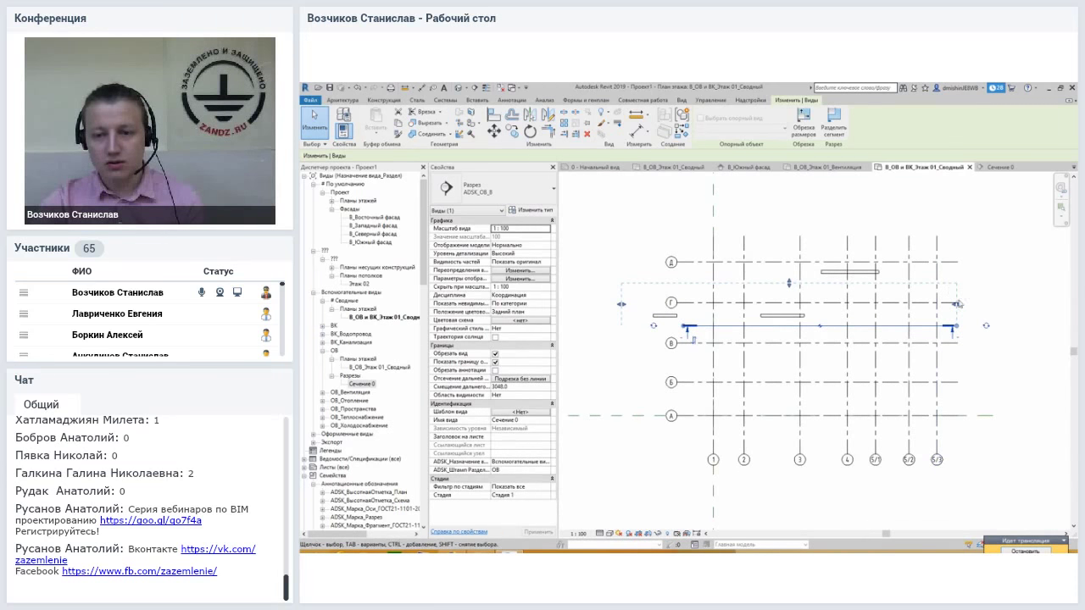
scroll(619, 303, "up", 2)
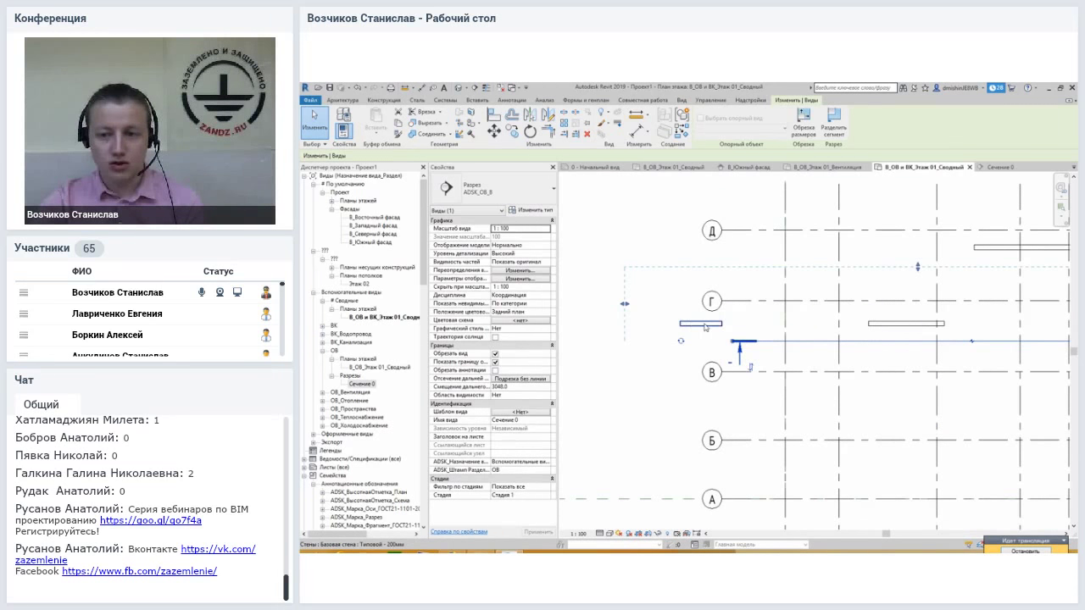
- Drag the section's far clip boundary upward, raising the Far Clip Offset from 3048.0 to 4237.4
left_click(705, 326)
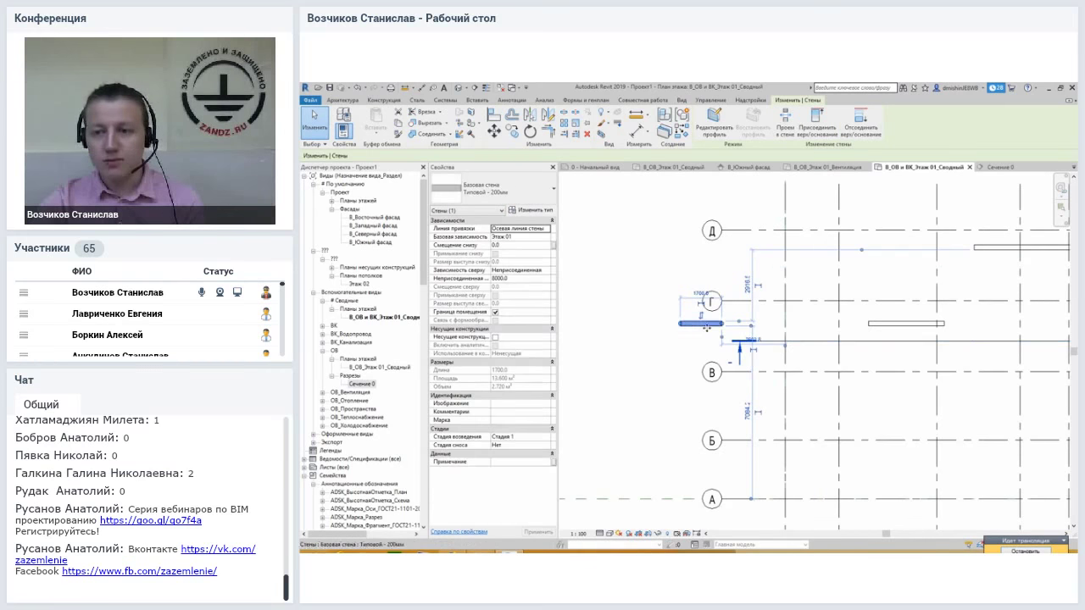
left_click(807, 342)
scroll(926, 291, "up", 3)
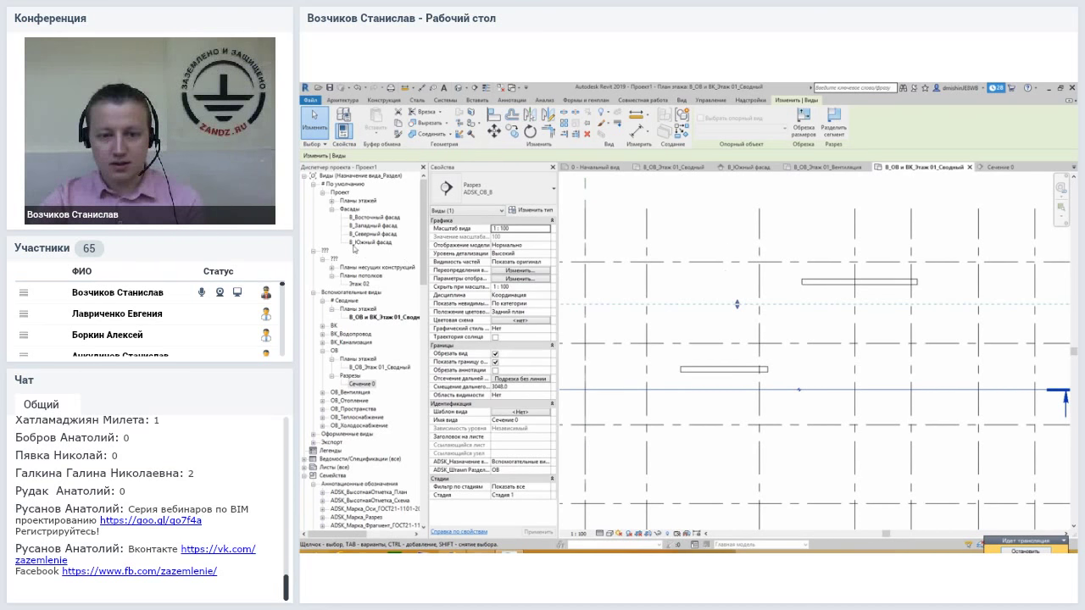
middle_click_drag(751, 319, 705, 294)
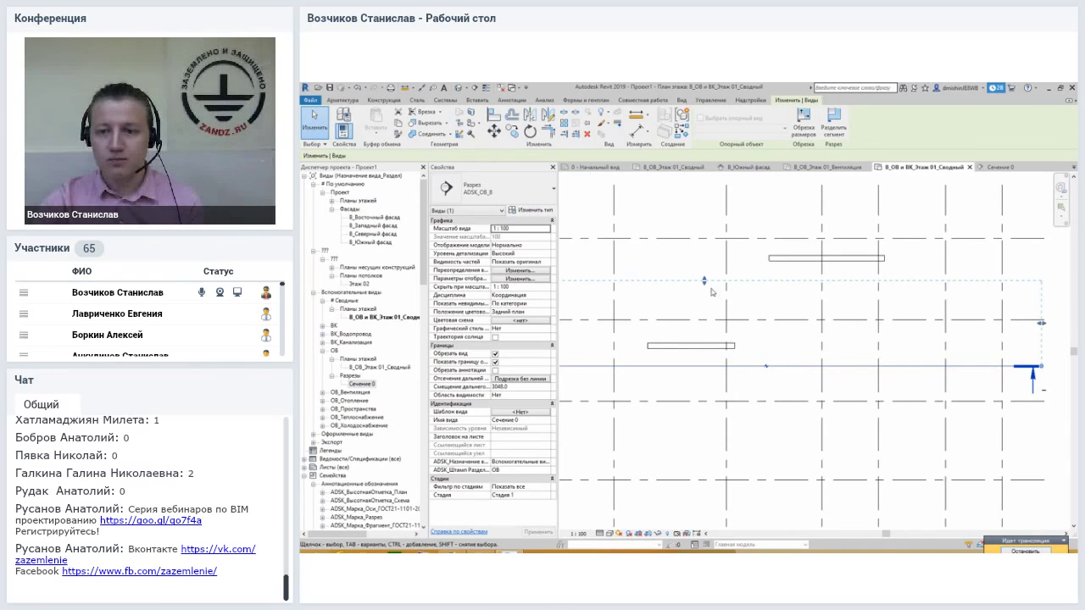
scroll(705, 287, "down", 2)
middle_click_drag(704, 287, 808, 304)
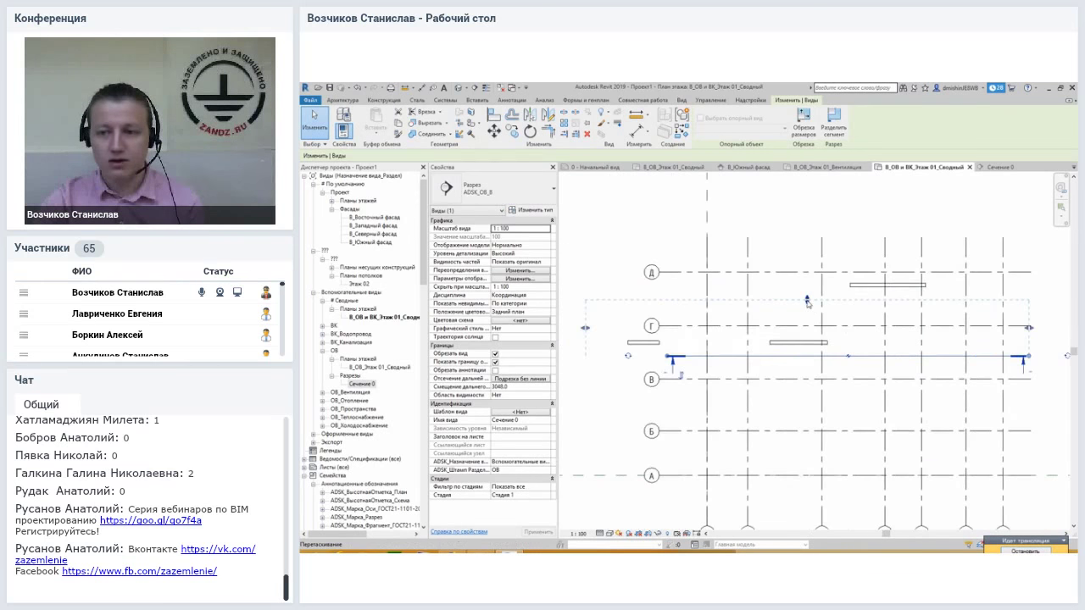
scroll(807, 301, "up", 2)
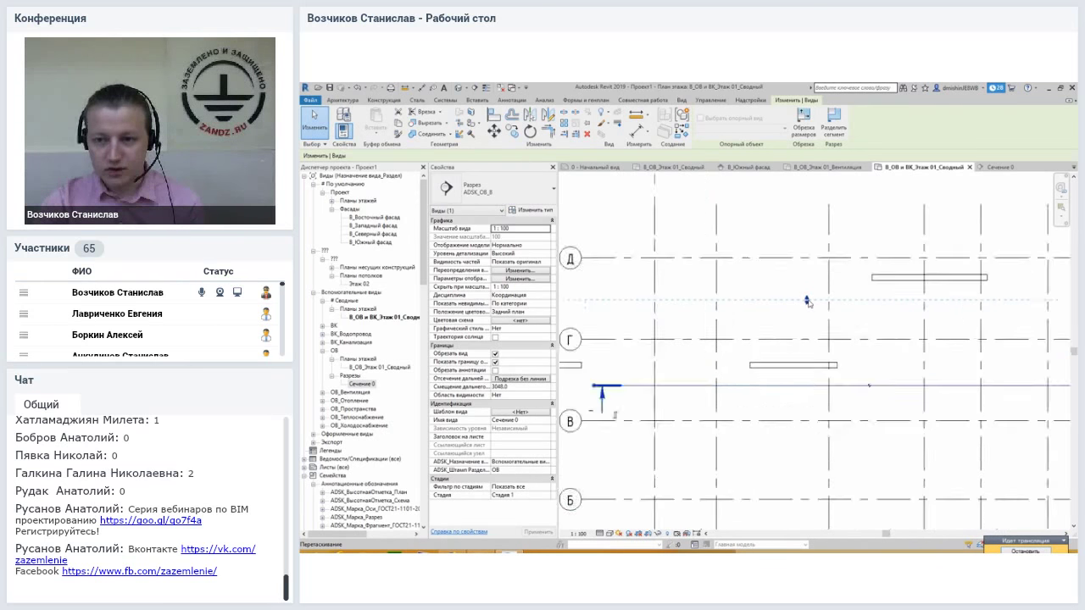
scroll(808, 302, "up", 1)
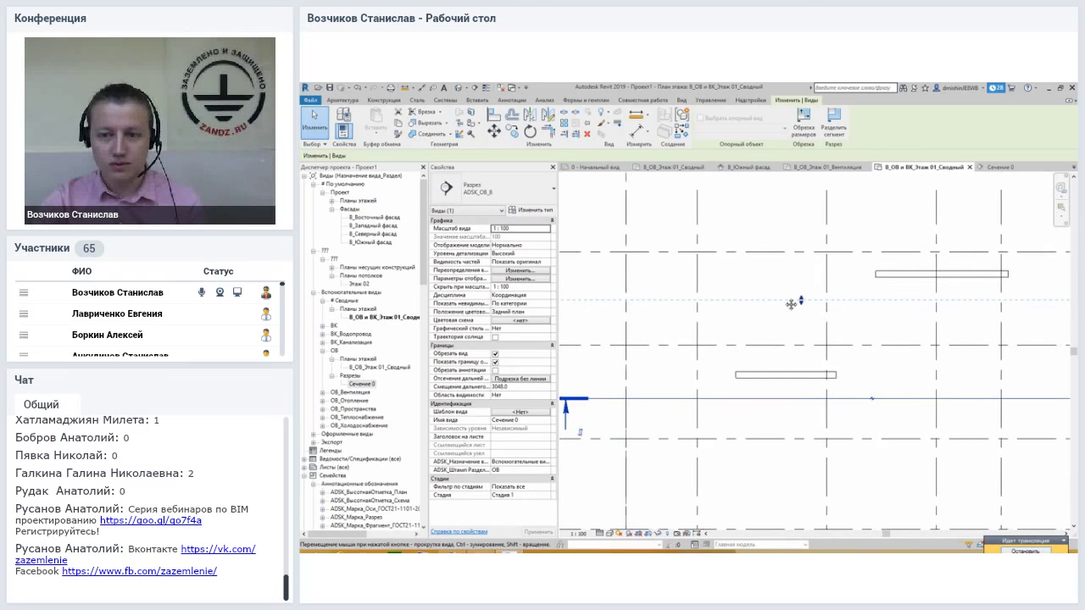
middle_click_drag(807, 301, 713, 288)
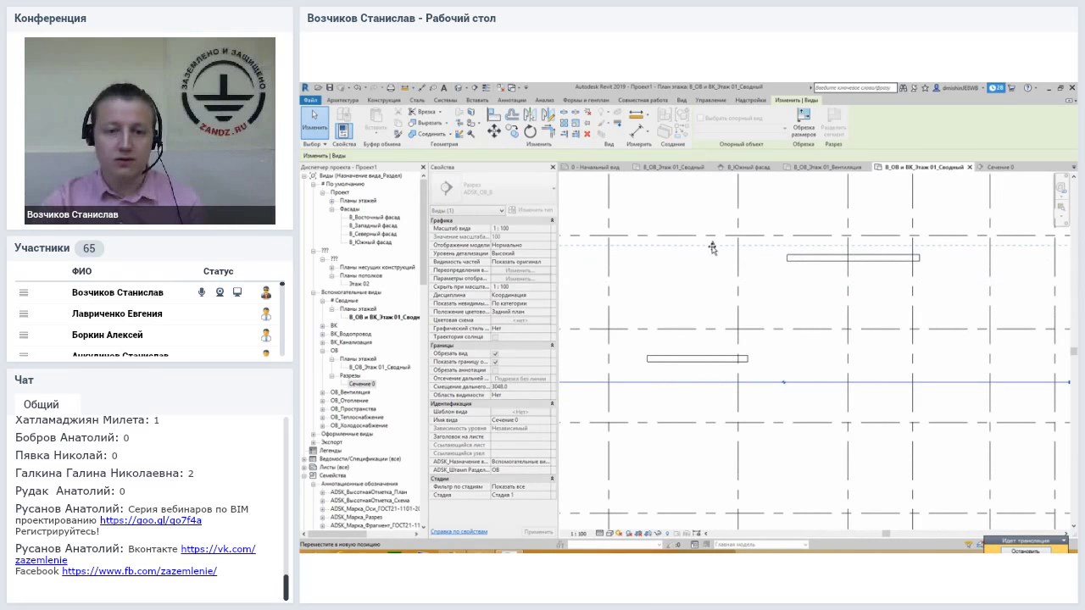
left_click_drag(713, 287, 713, 248)
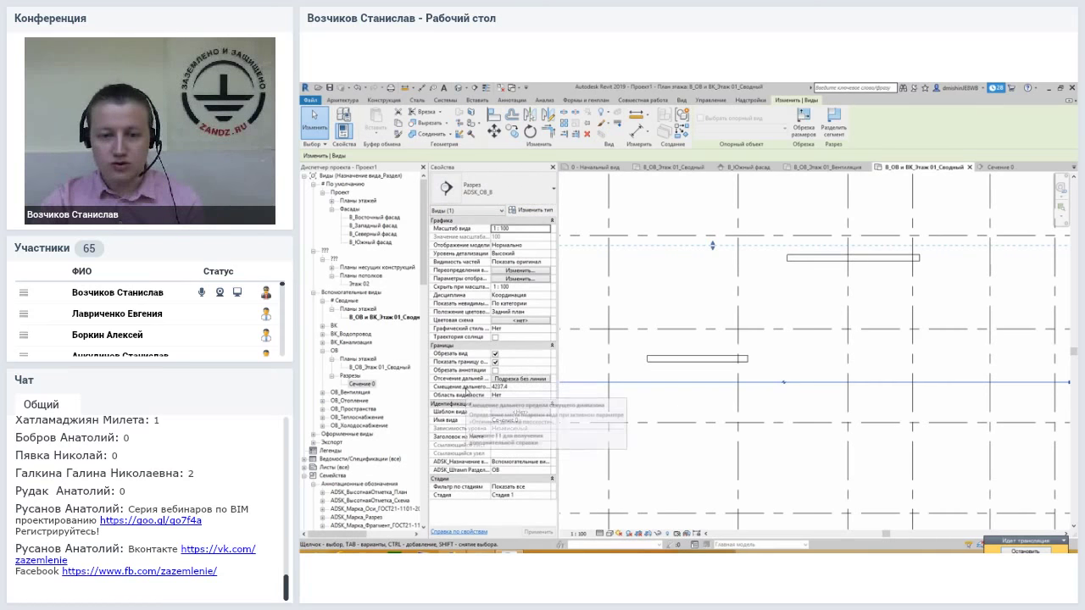
left_click(493, 387)
type("5000")
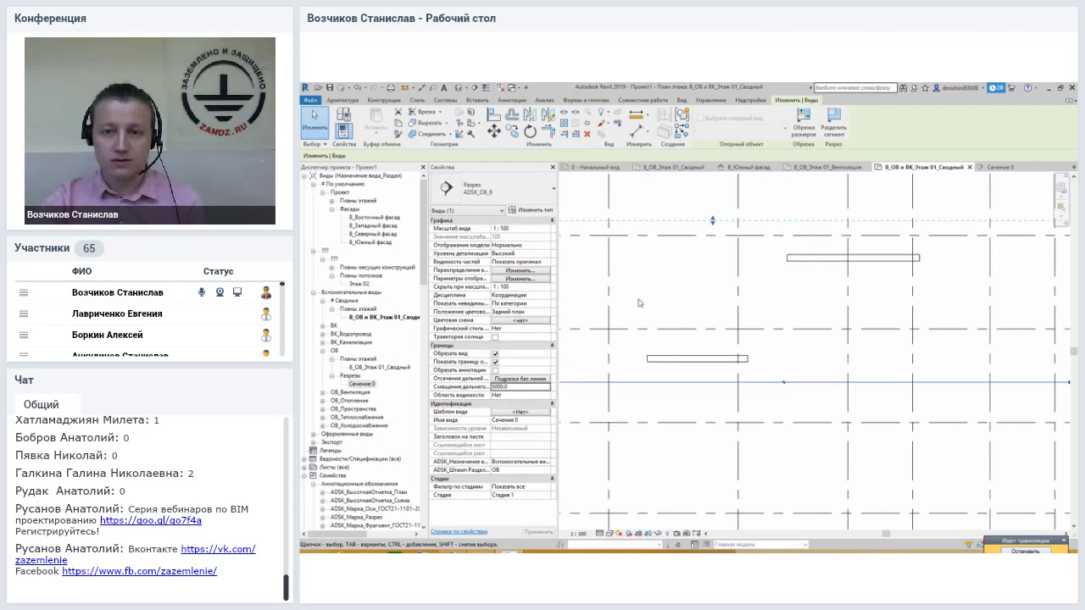
- Review the Сечение 0 section view, then reopen the В_ОВ_Этаж 01_Сводный floor plan
right_click(683, 383)
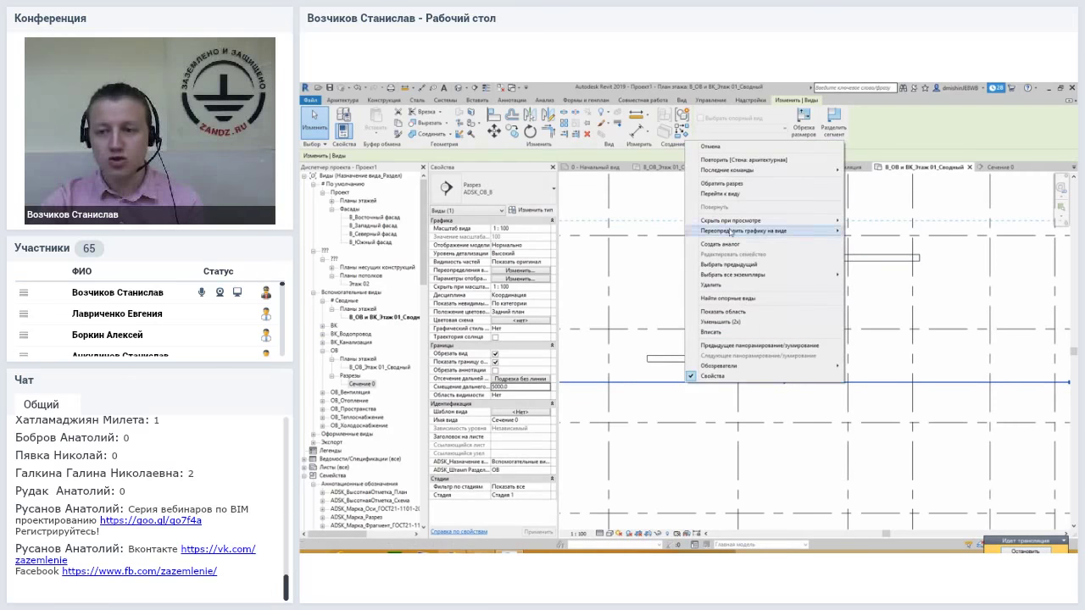
left_click(720, 204)
left_click(889, 257)
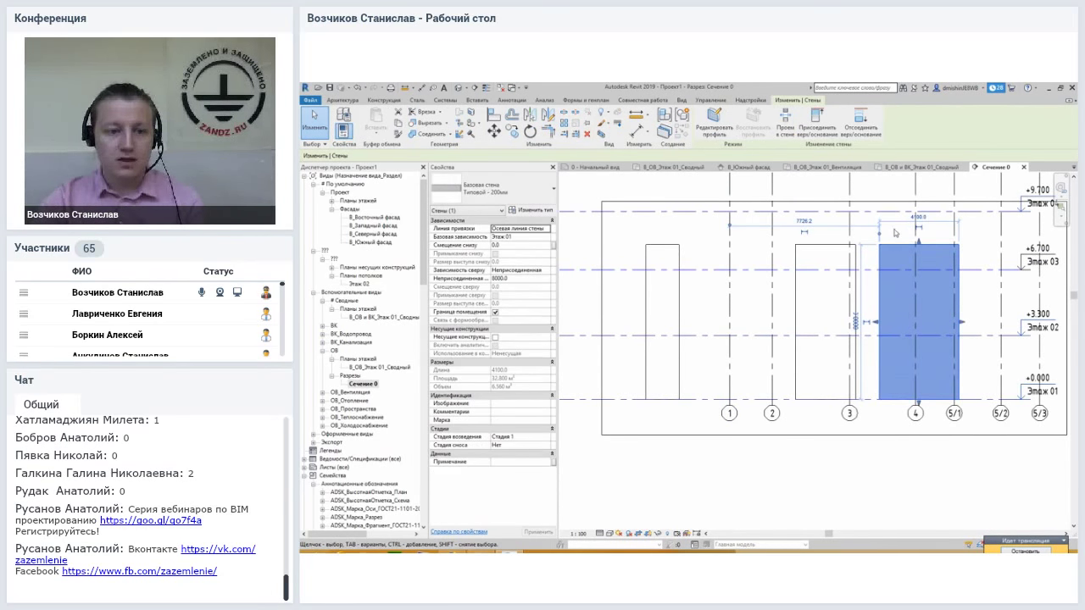
left_click(897, 234)
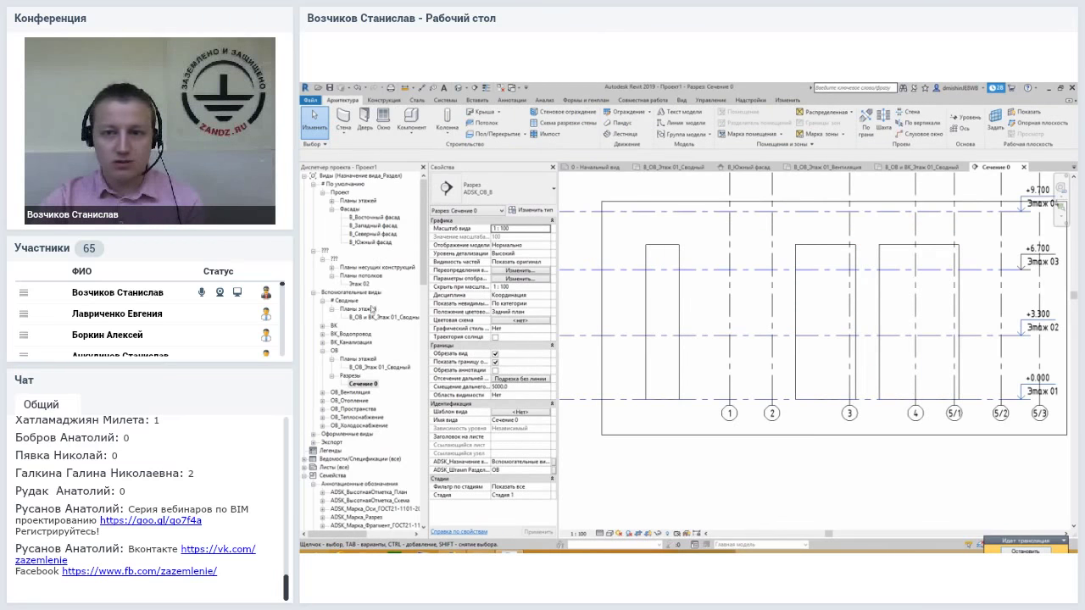
double_click(375, 367)
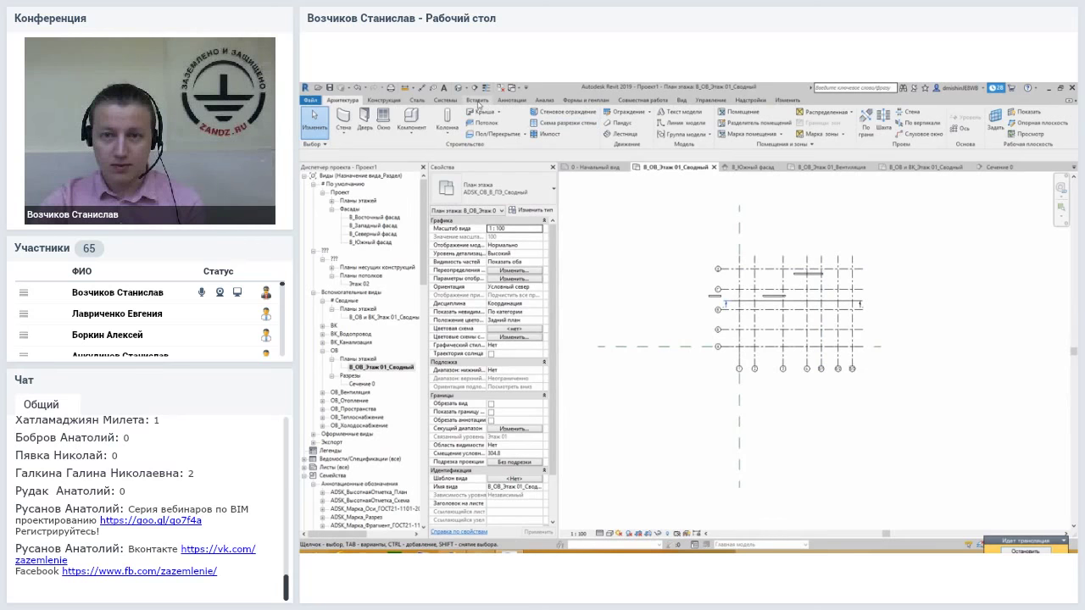
- Pick the building Elevation tool and open the В_Координационный план floor plan
left_click(479, 101)
left_click(681, 100)
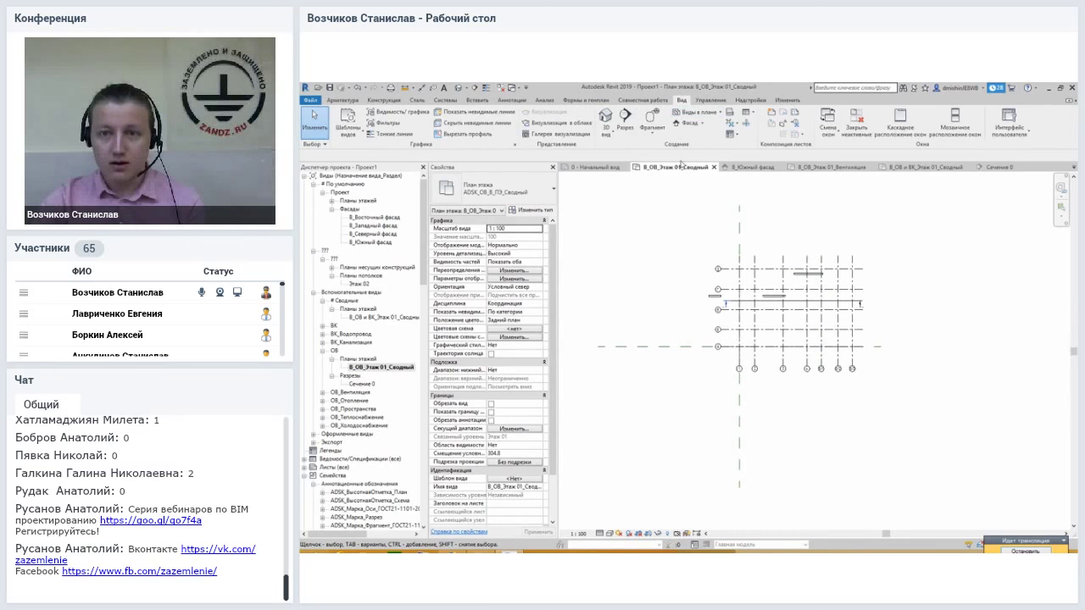
scroll(802, 238, "up", 2)
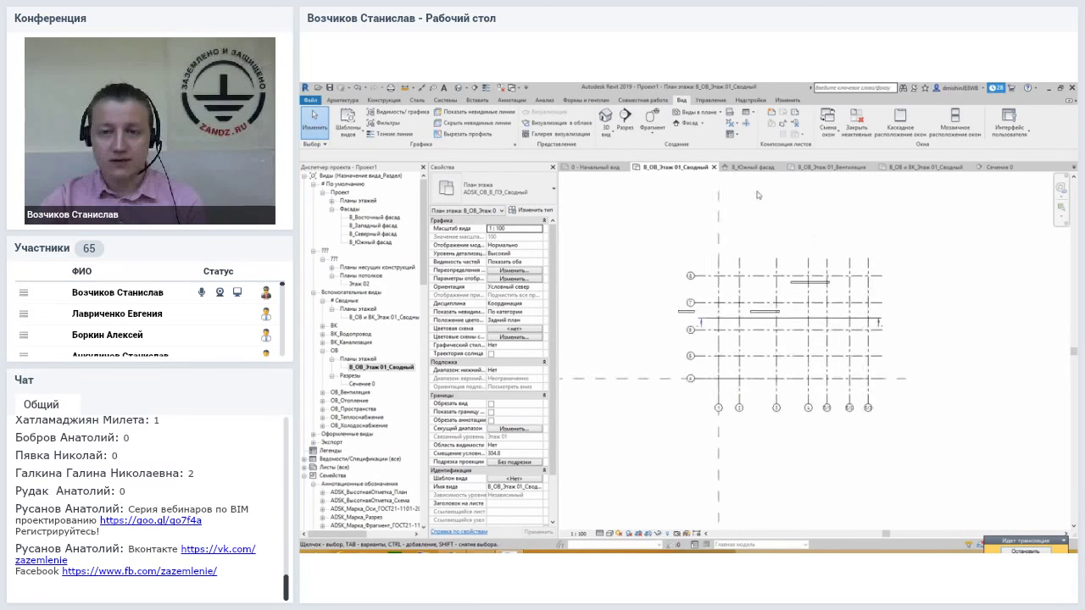
left_click(703, 124)
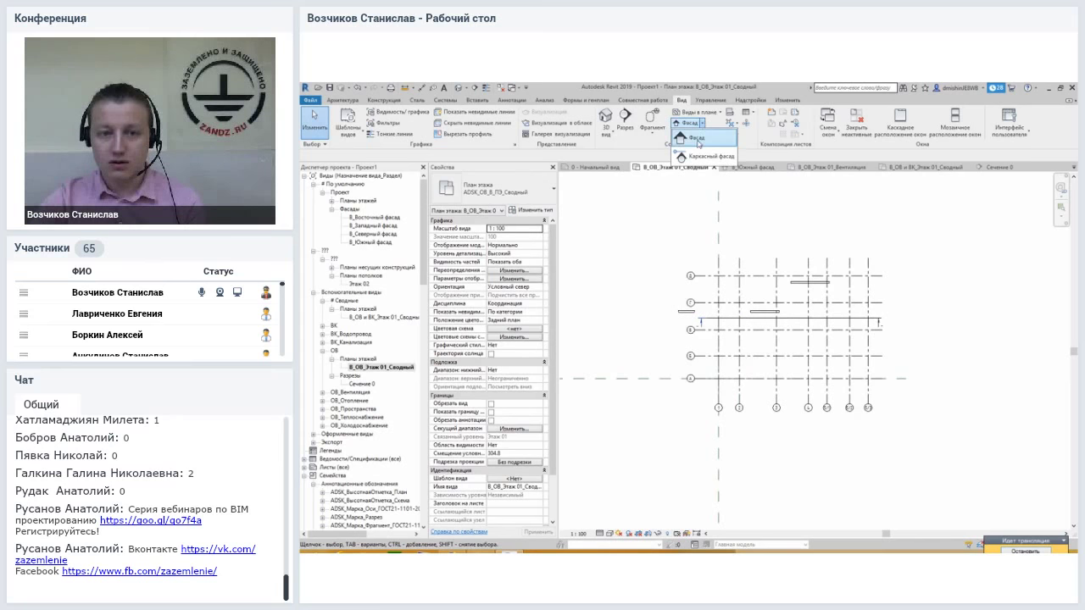
left_click(696, 137)
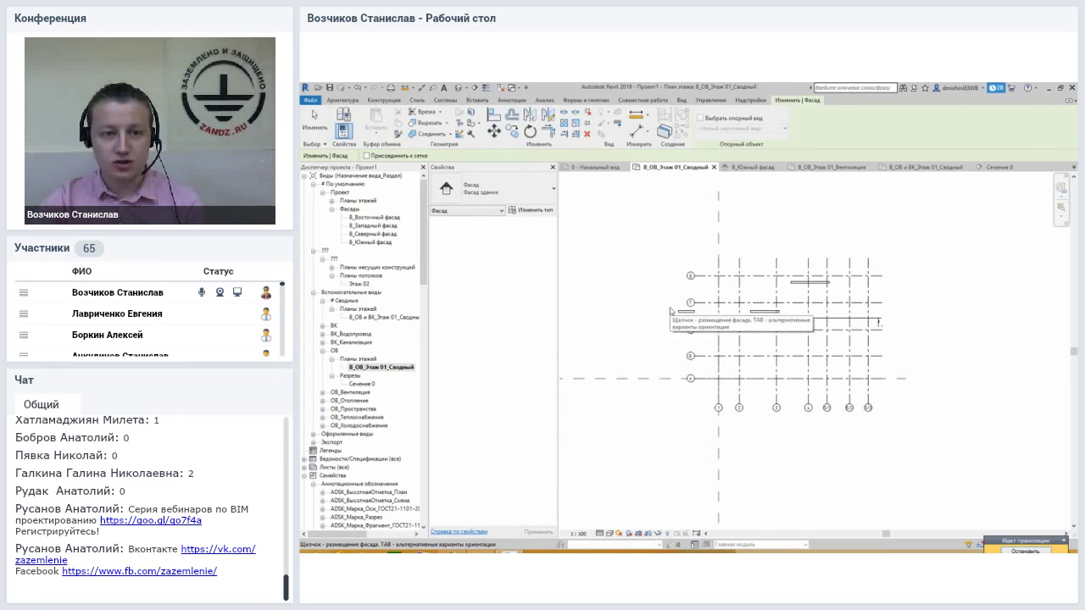
double_click(355, 202)
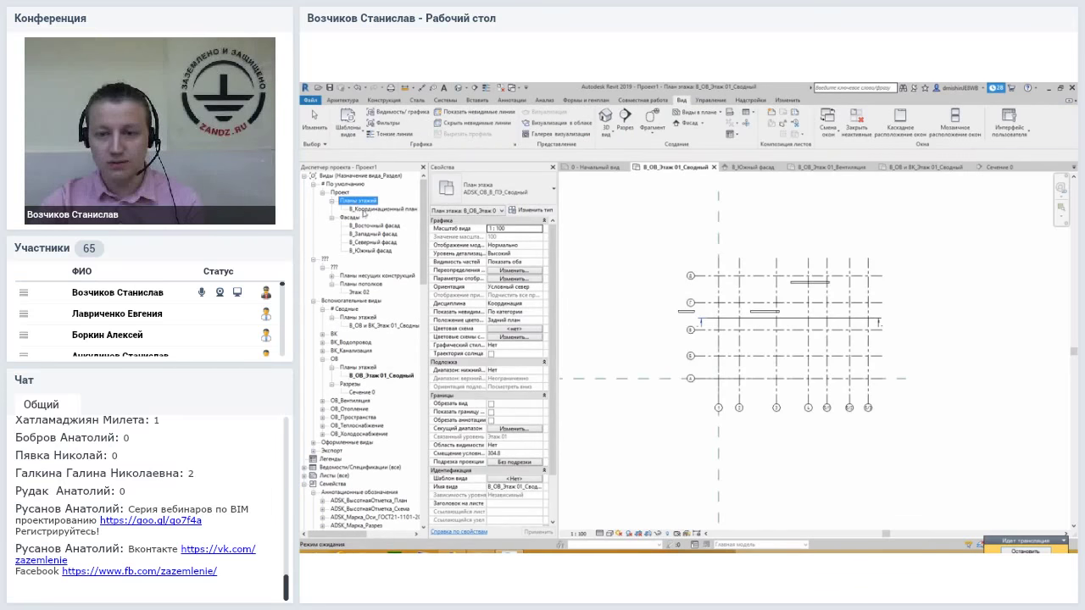
double_click(364, 209)
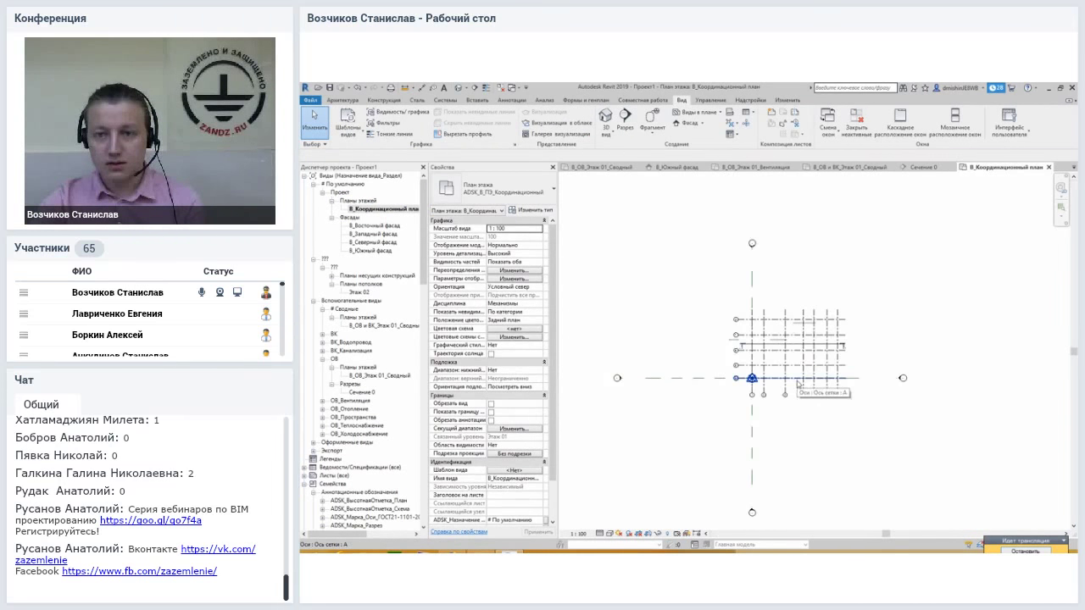
- Place a building elevation marker above the grid, creating elevation Фасад 1 - а
scroll(778, 427, "up", 2)
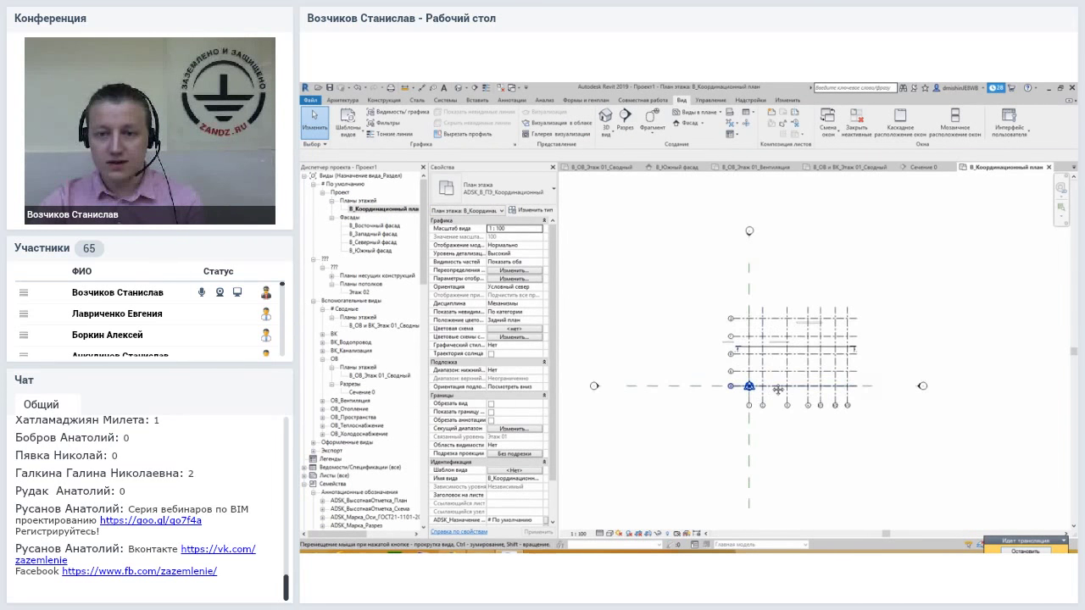
left_click(700, 124)
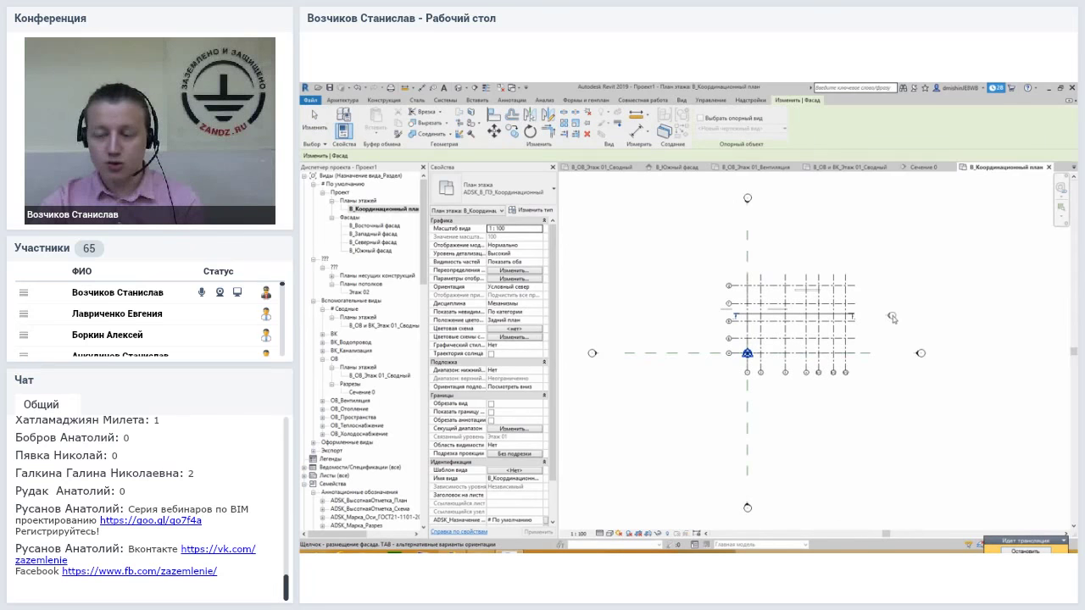
scroll(892, 317, "up", 2)
scroll(890, 317, "up", 3)
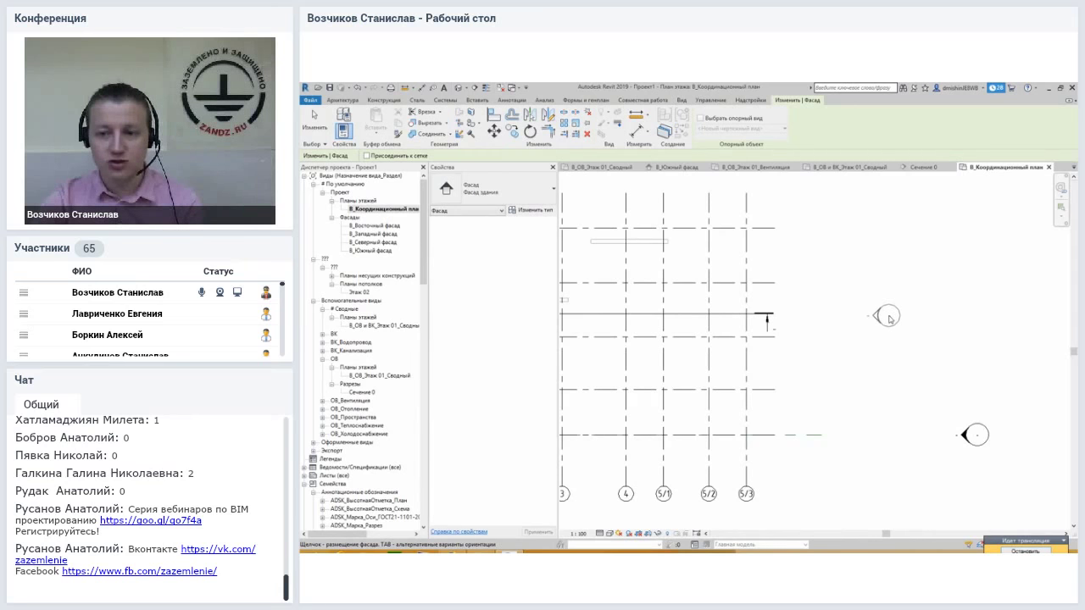
scroll(888, 318, "down", 2)
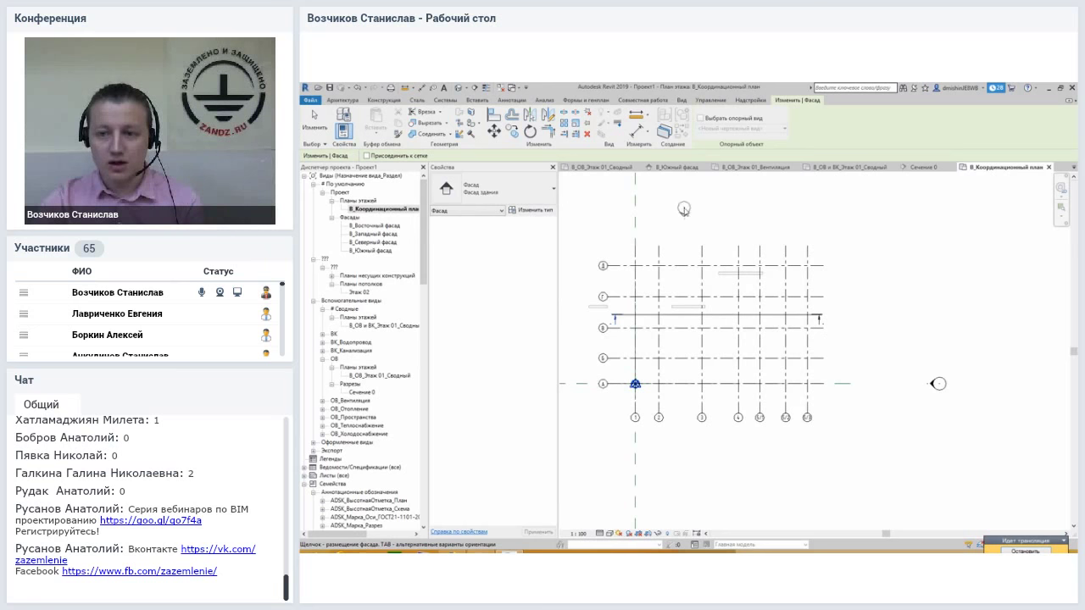
scroll(683, 217, "up", 2)
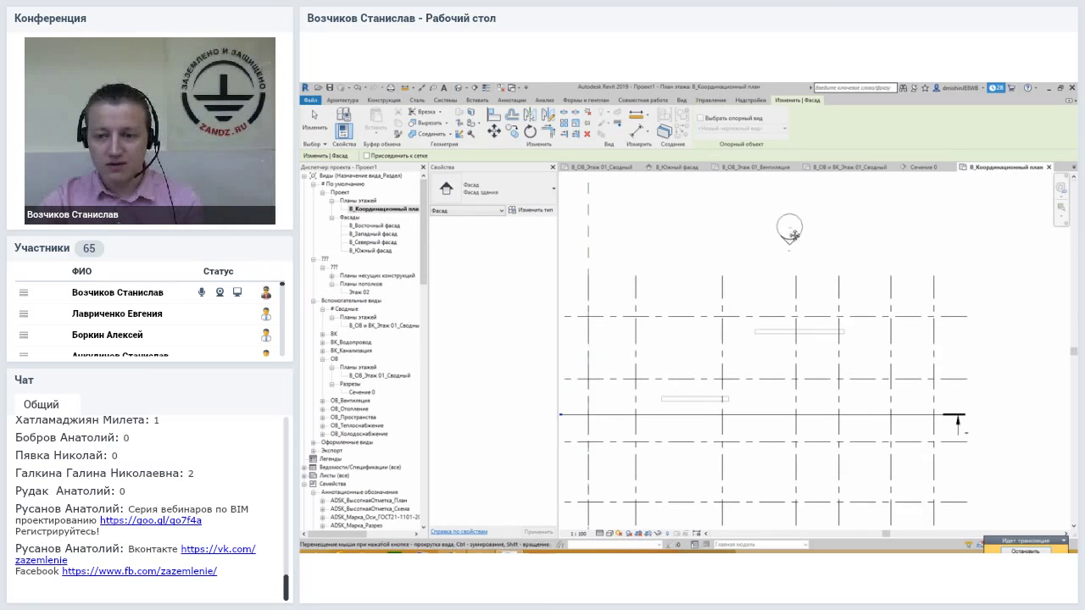
middle_click_drag(790, 230, 780, 247)
scroll(790, 303, "up", 1)
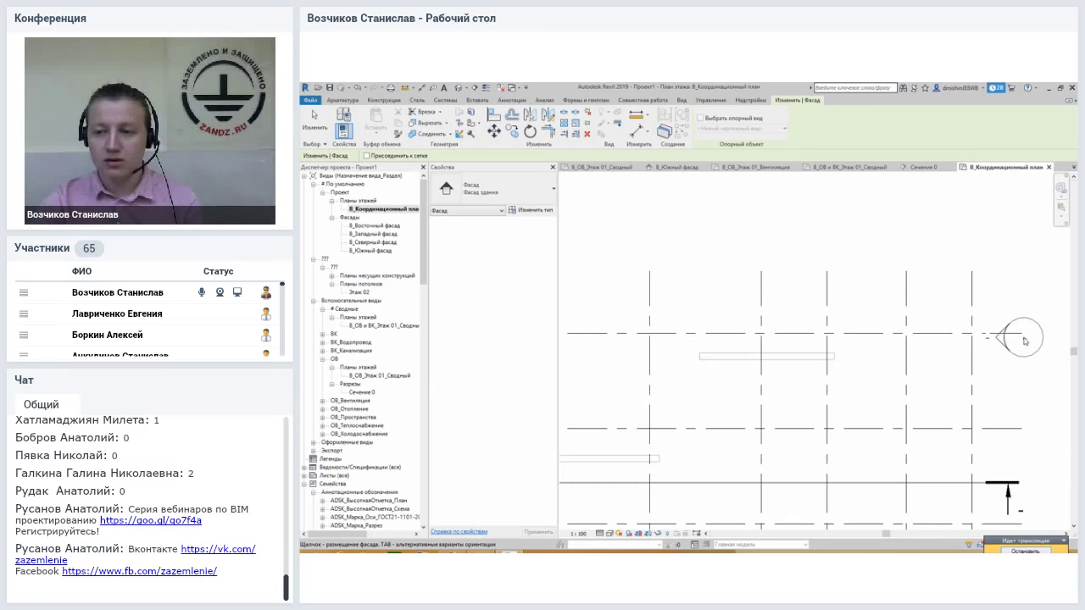
middle_click_drag(1036, 348, 935, 323)
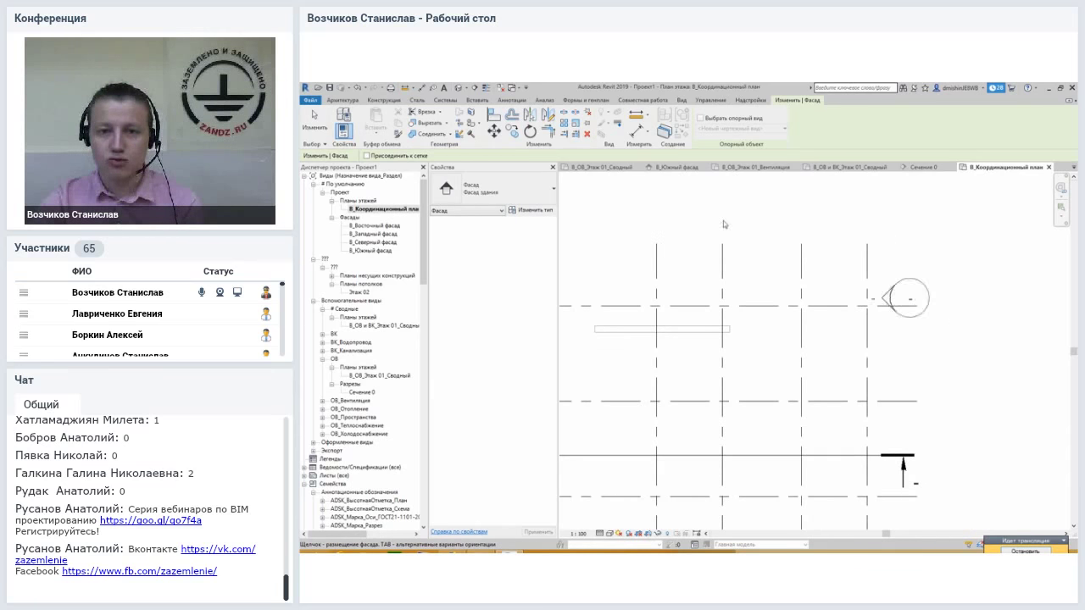
middle_click_drag(694, 194, 746, 270)
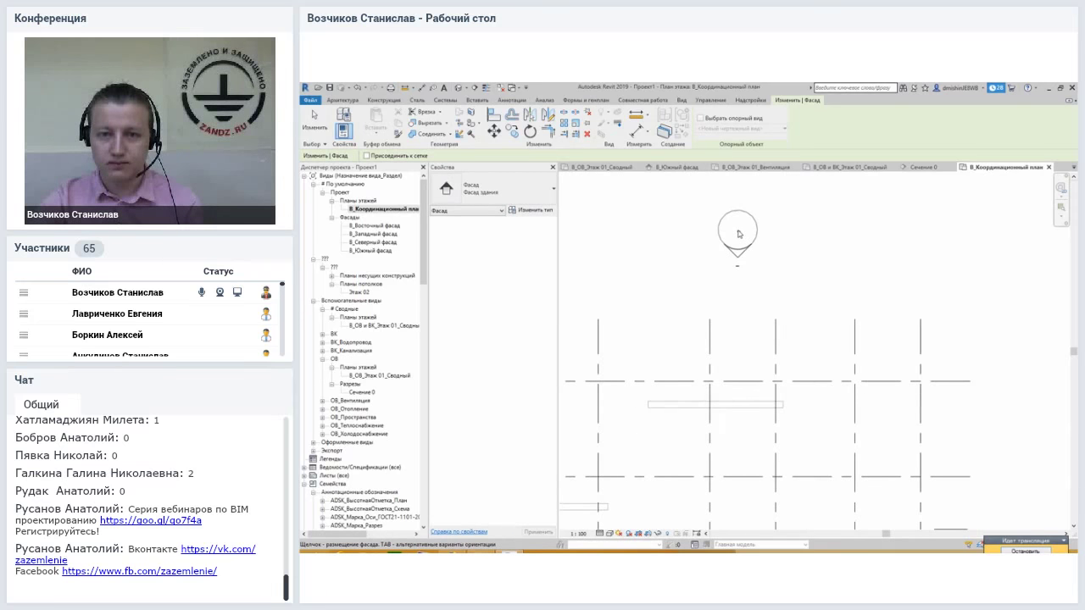
left_click(739, 234)
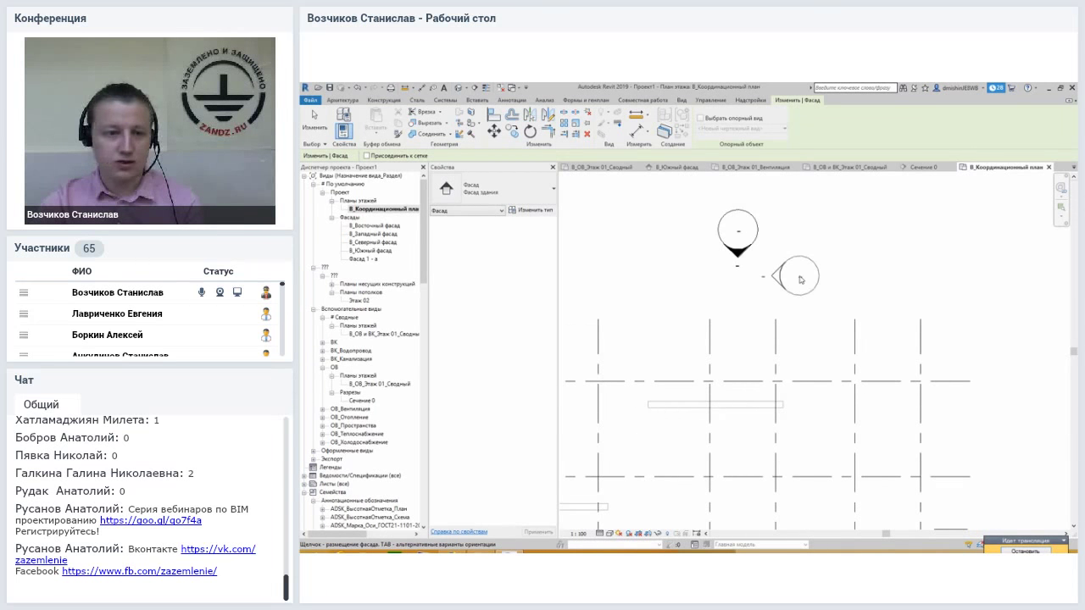
left_click(362, 260)
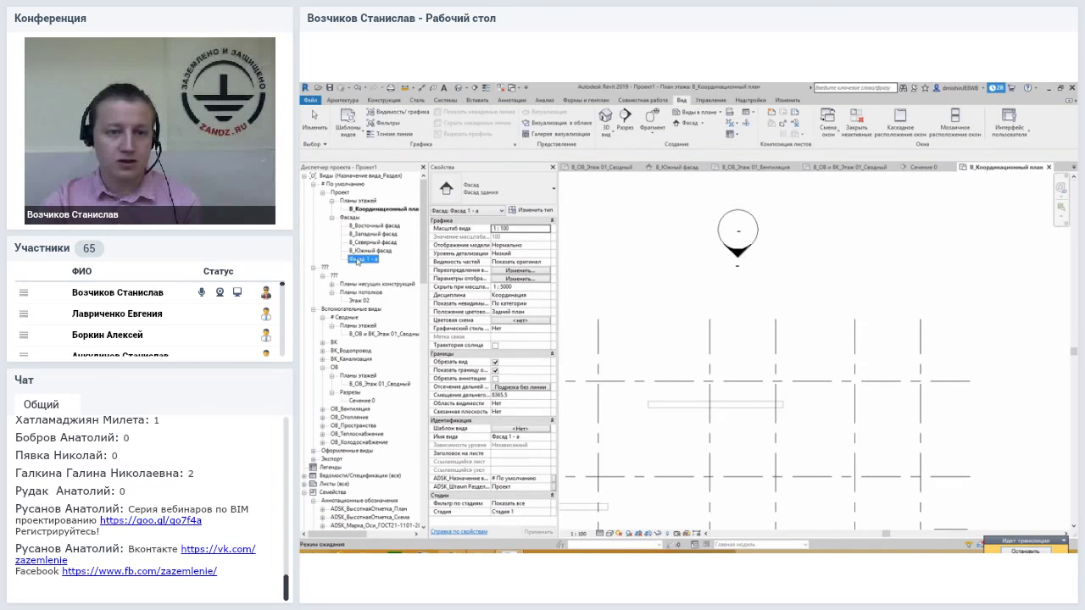
double_click(362, 260)
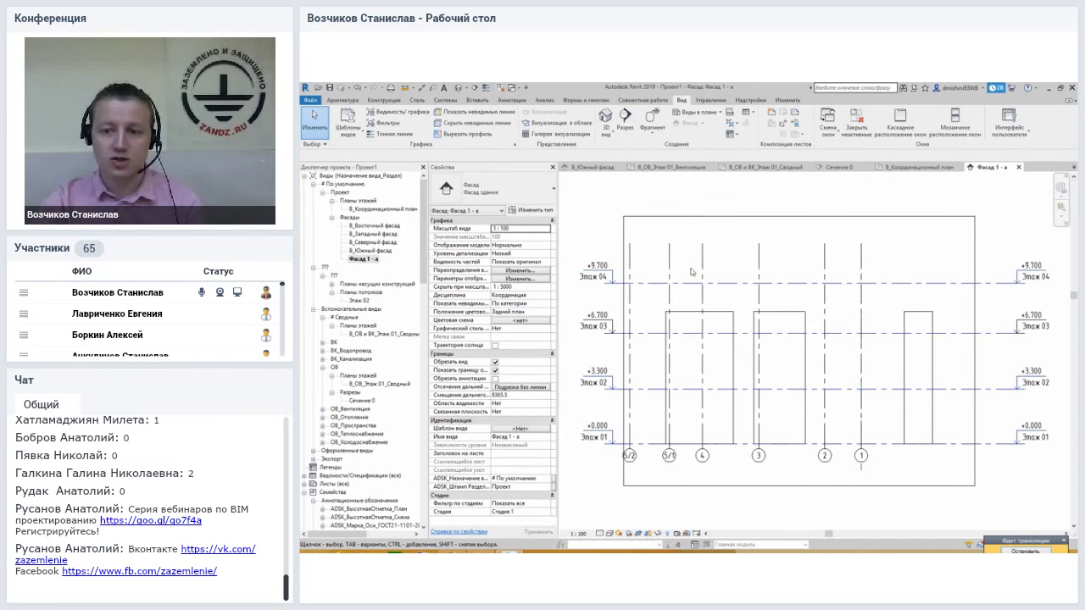
scroll(731, 249, "down", 2)
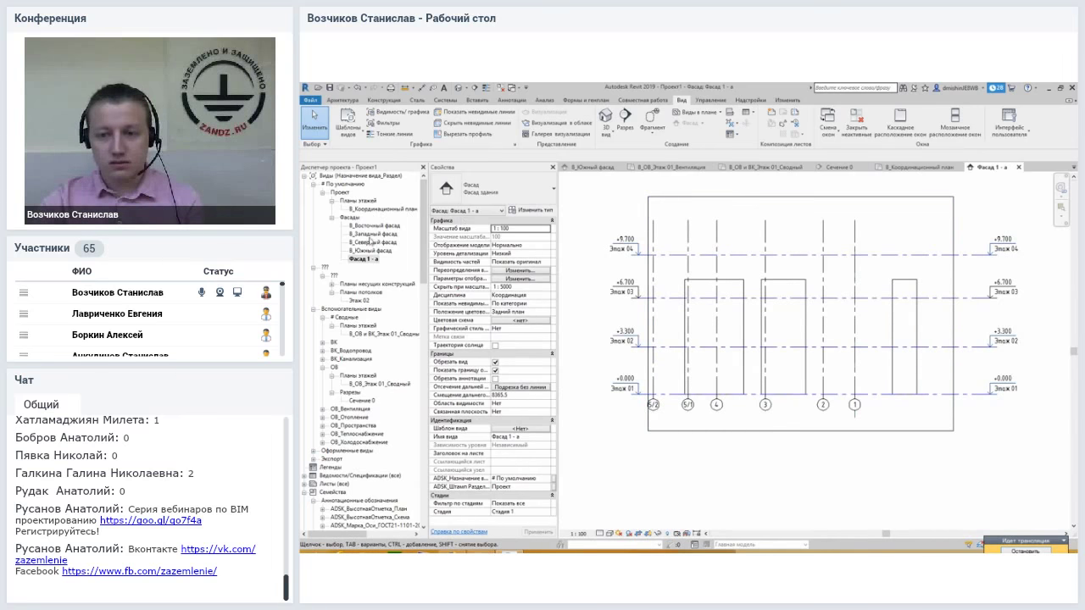
double_click(367, 210)
scroll(783, 298, "down", 2)
scroll(746, 289, "down", 2)
scroll(712, 280, "down", 2)
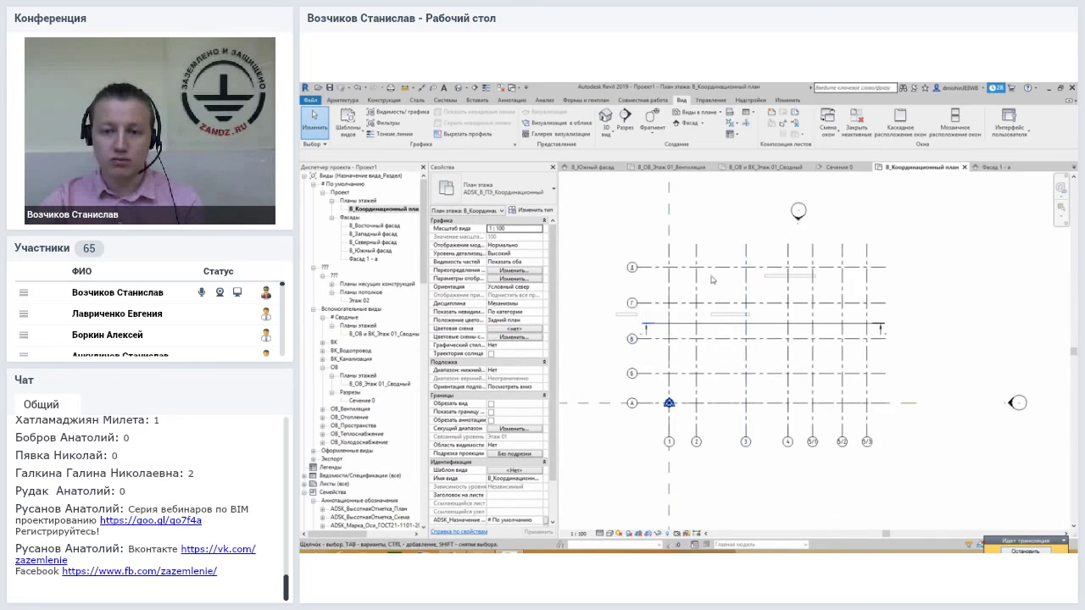
left_click(704, 325)
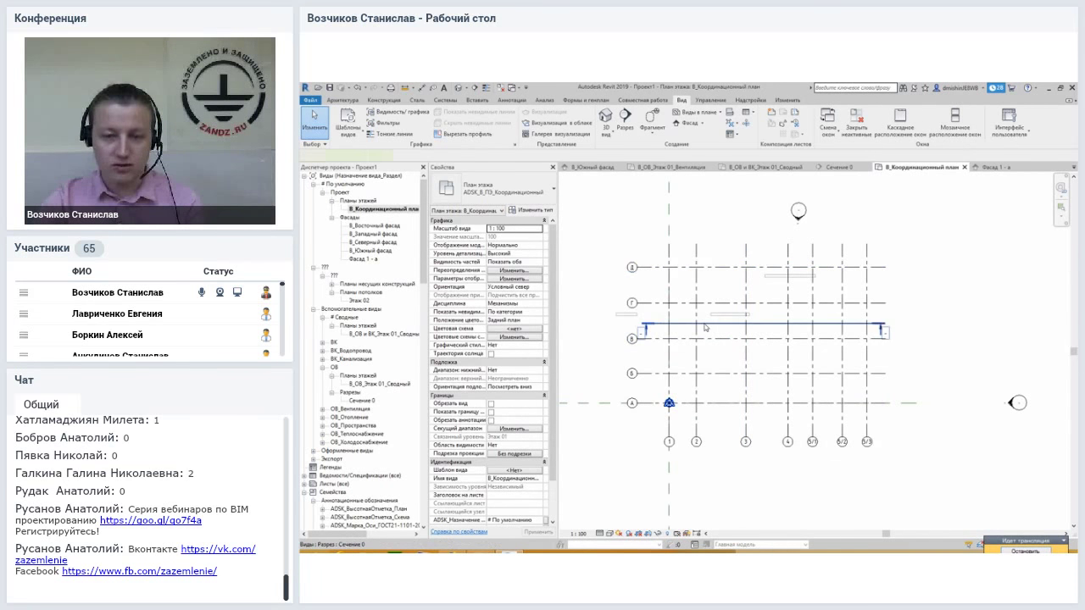
left_click(701, 238)
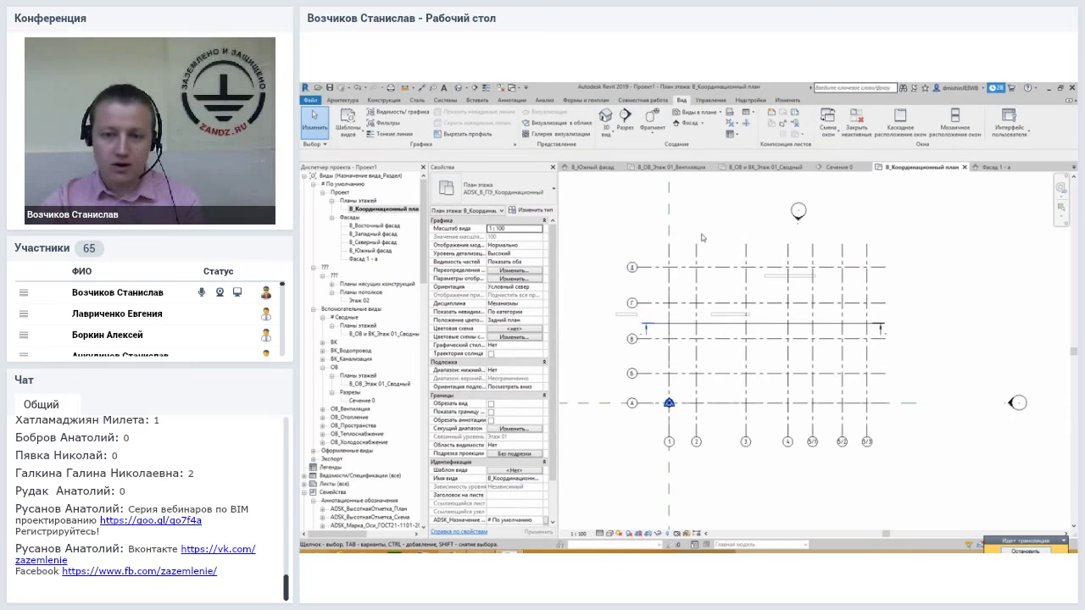
left_click(711, 330)
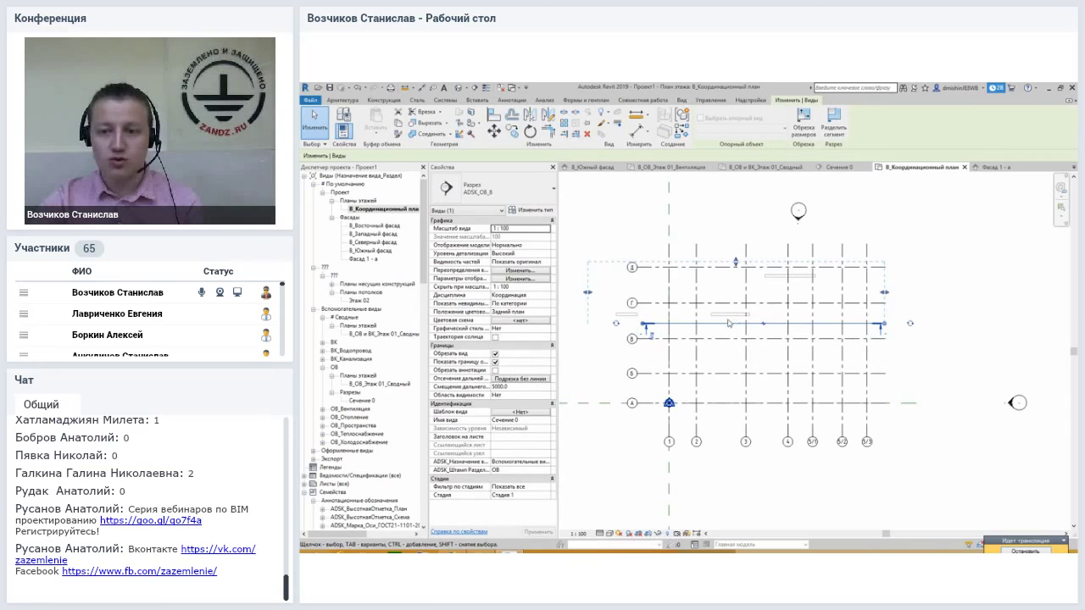
- Open Сечение 0 from the section line and inspect its grid axes and levels
right_click(721, 324)
left_click(757, 361)
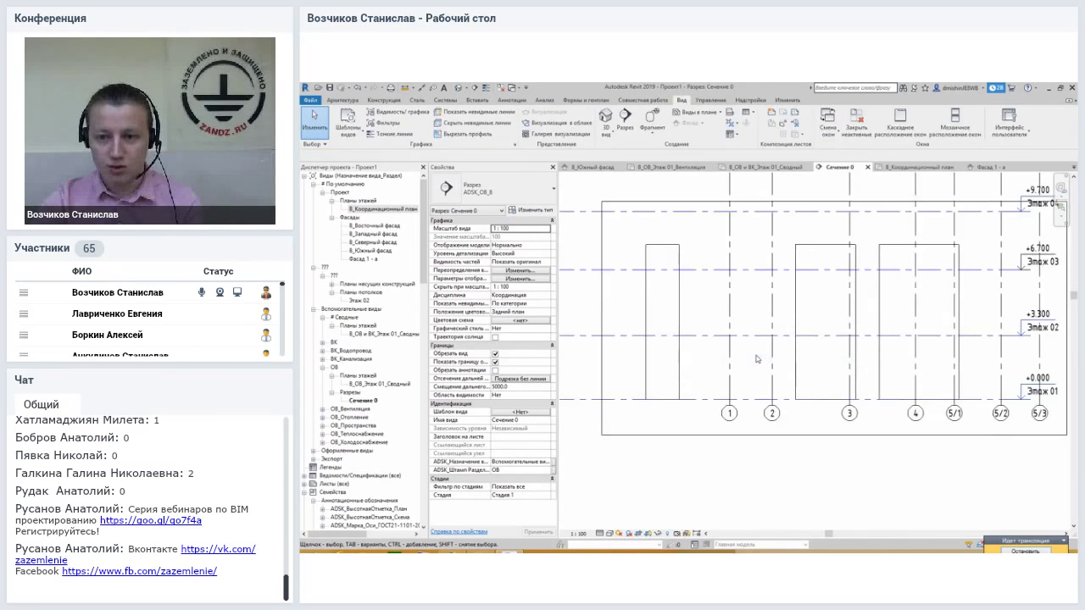
scroll(672, 313, "up", 2)
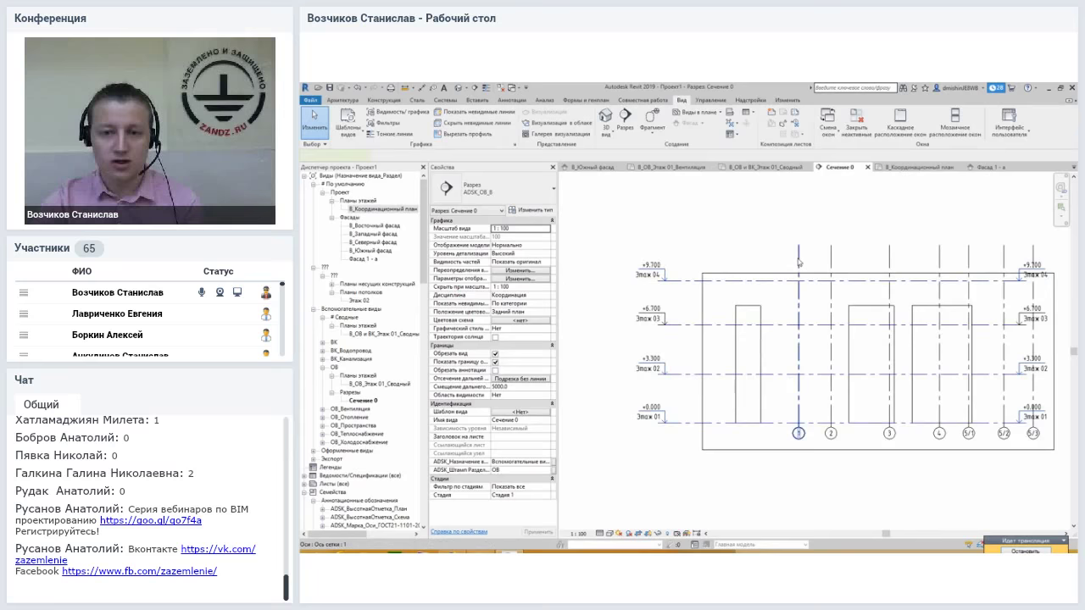
left_click(798, 262)
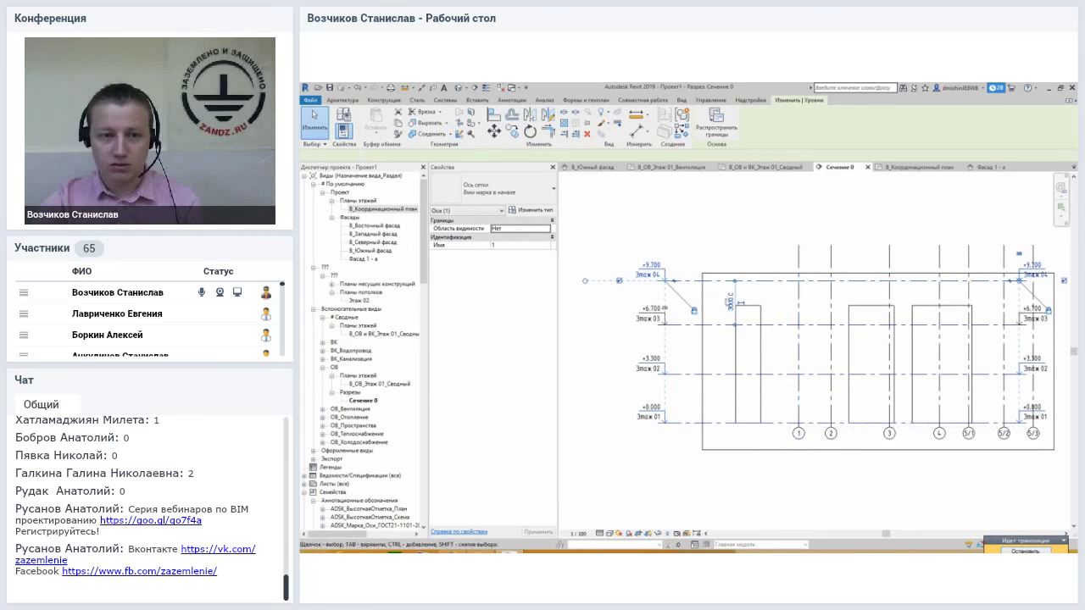
left_click(820, 302)
middle_click_drag(821, 301, 742, 290)
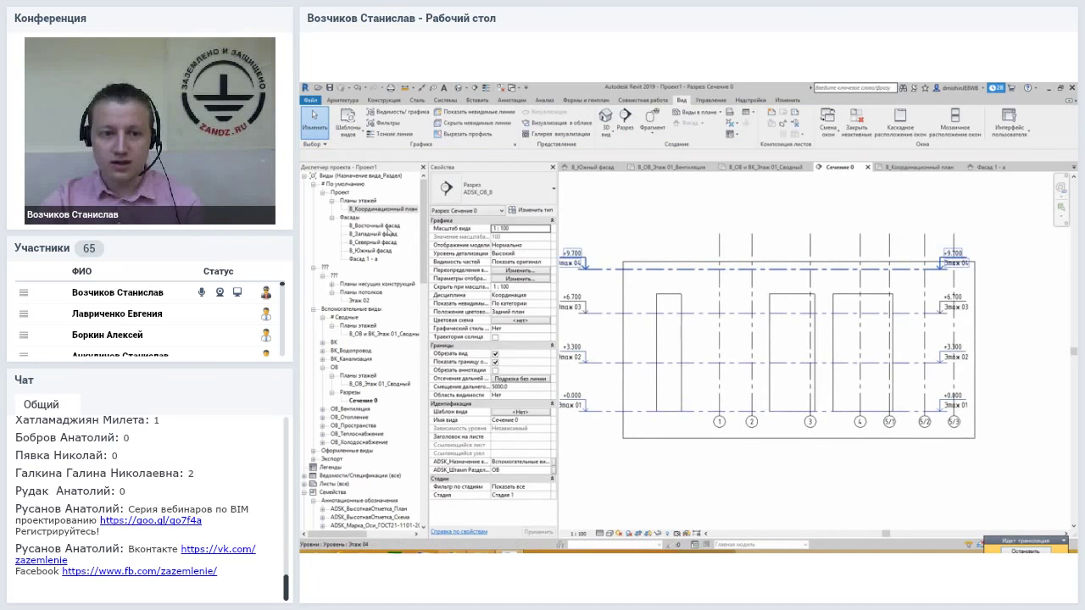
- Open the В_ОВ и ВК_Этаж 01_Сводный floor plan from the Project Browser
left_click(379, 212)
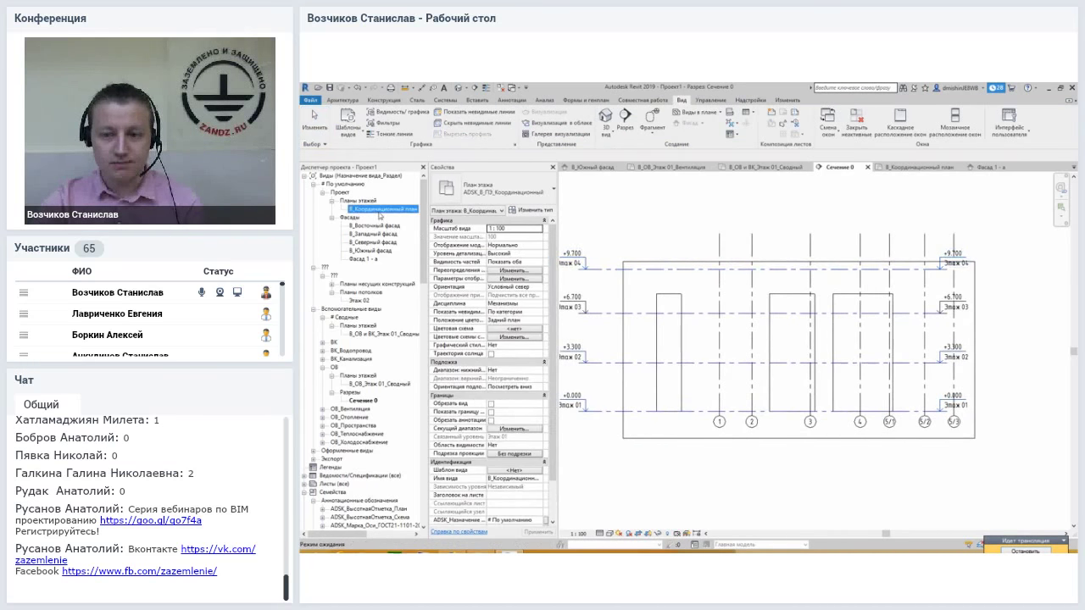
left_click(363, 259)
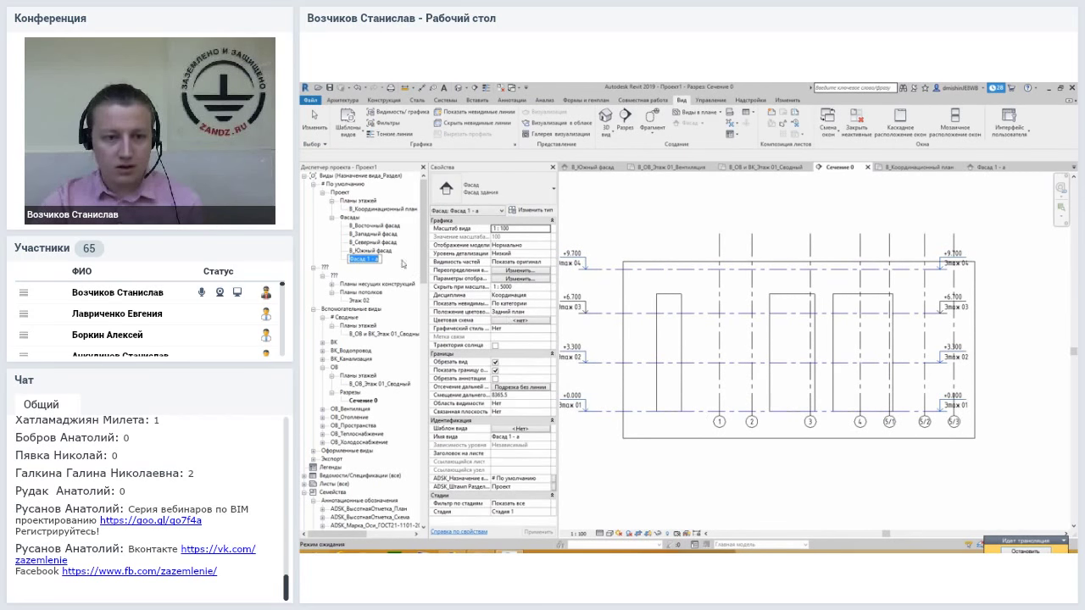
left_click(405, 302)
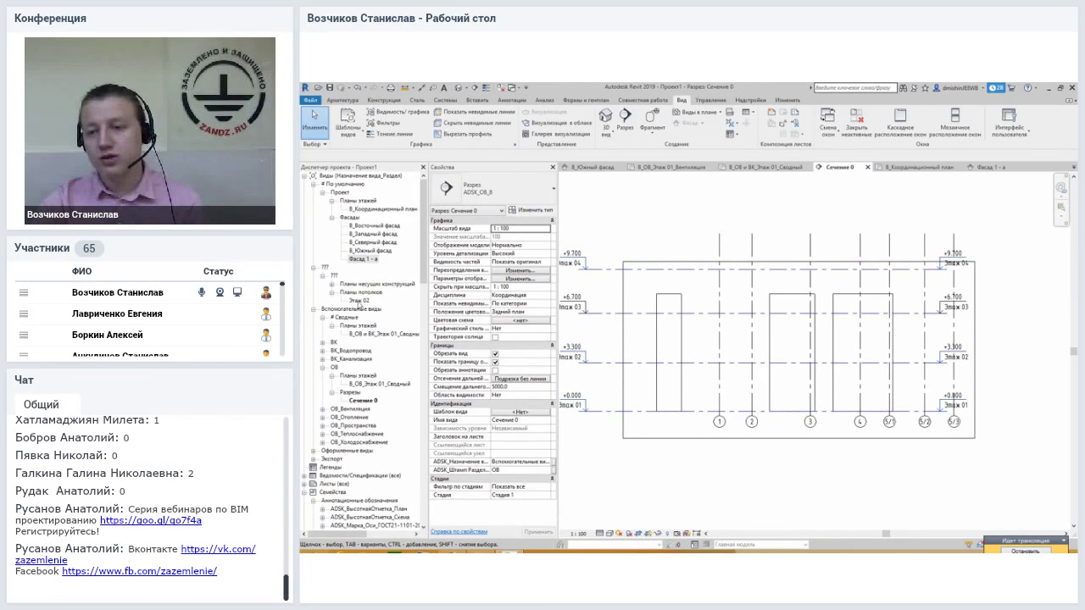
double_click(380, 334)
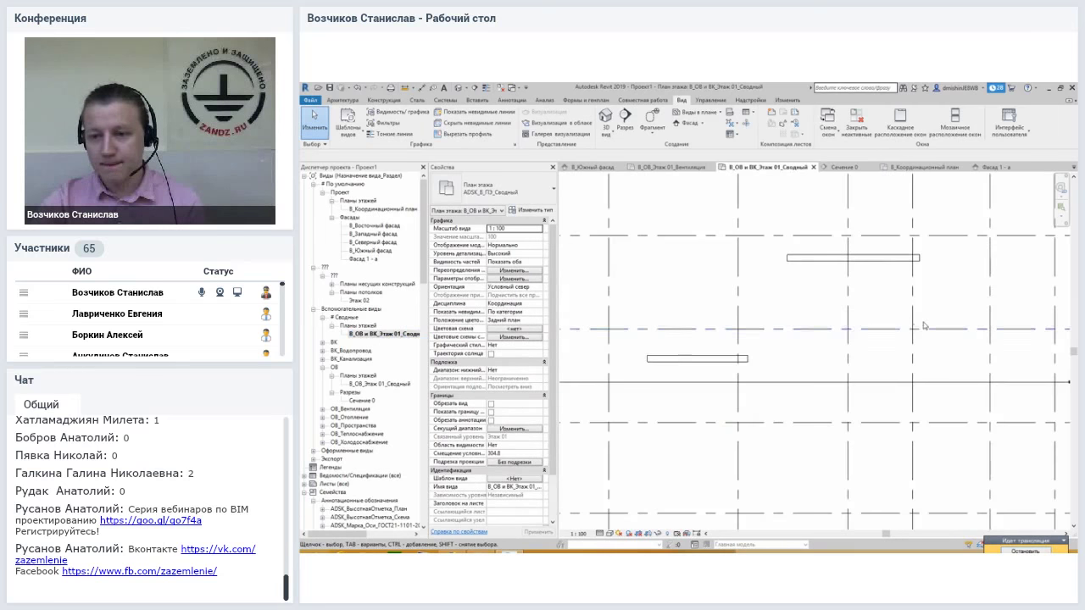
- Start placing a new section, then cancel it
scroll(975, 346, "up", 4)
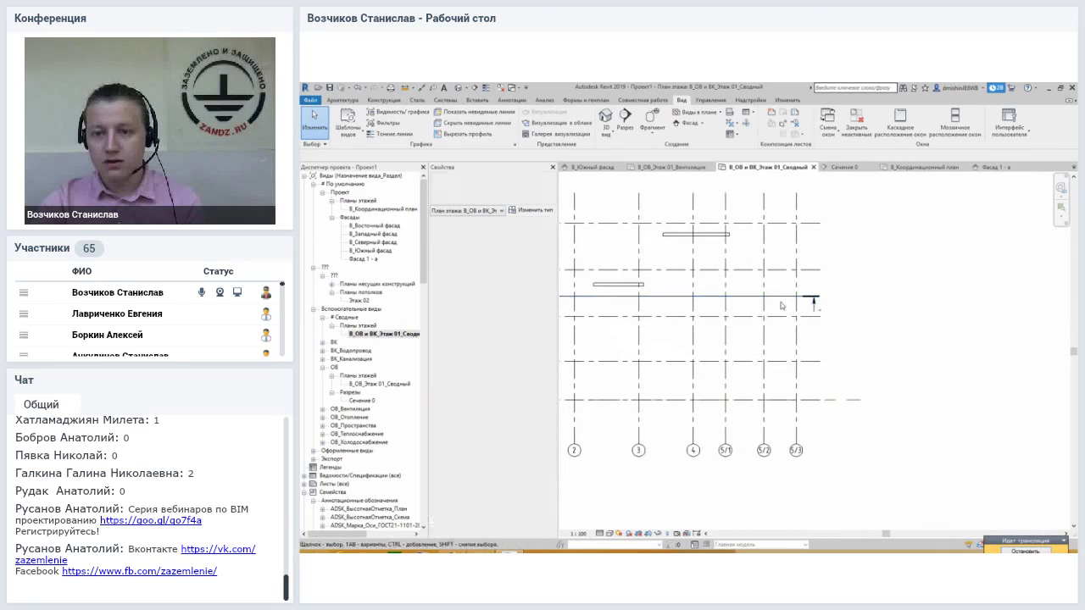
left_click(776, 301)
left_click(682, 131)
right_click(841, 286)
left_click(862, 290)
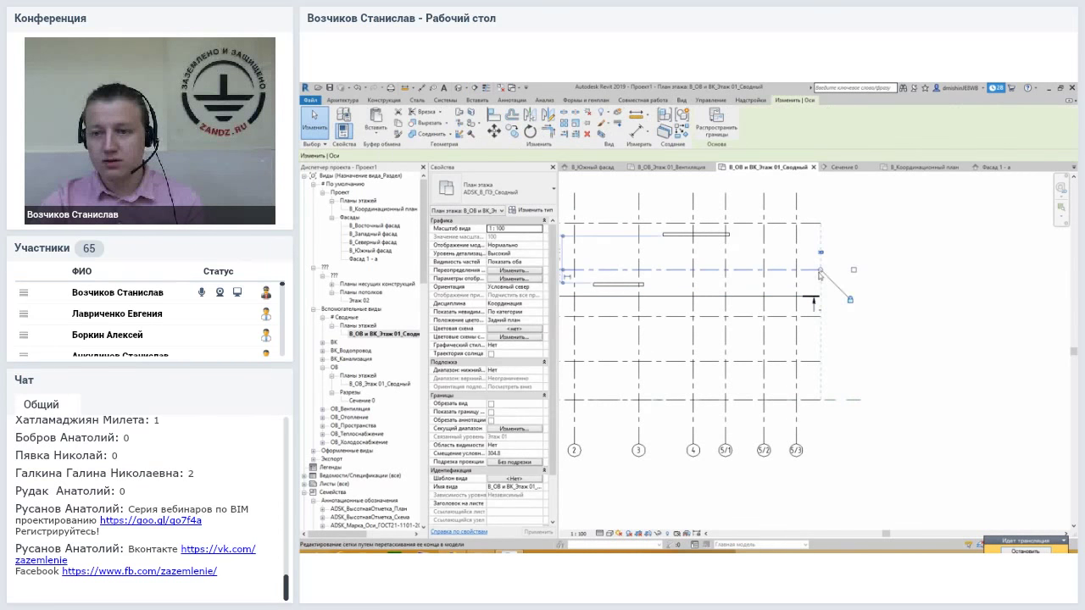
- Extend the horizontal grid lines further to the right
left_click(827, 270)
left_click_drag(944, 275, 1016, 275)
middle_click_drag(801, 253, 755, 257)
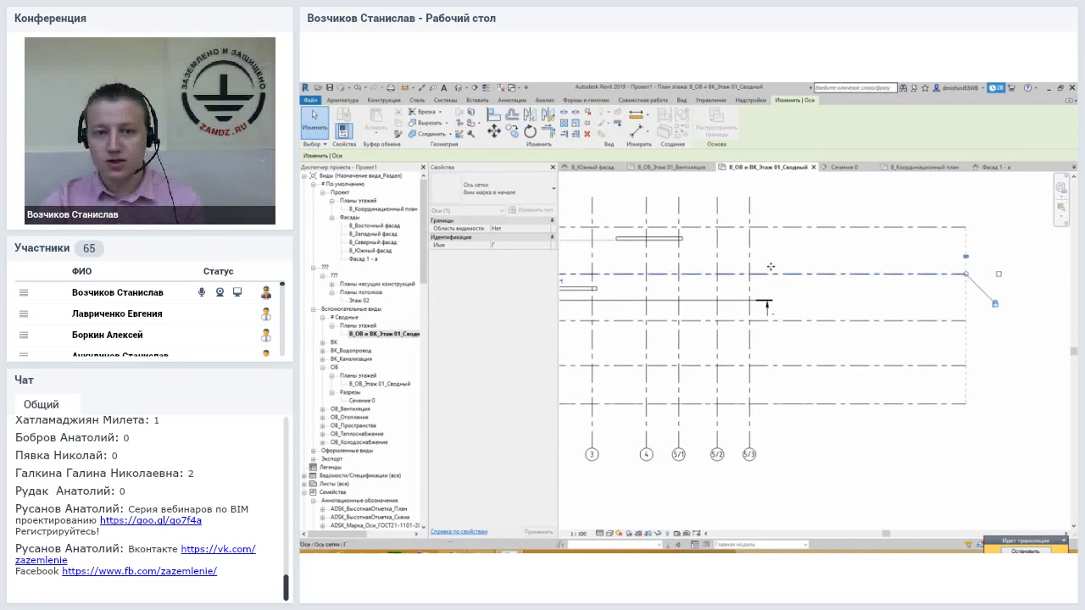
key("Escape")
- Copy grid axis 5/3 2000 mm to the right to create axis 5/4
left_click(751, 254)
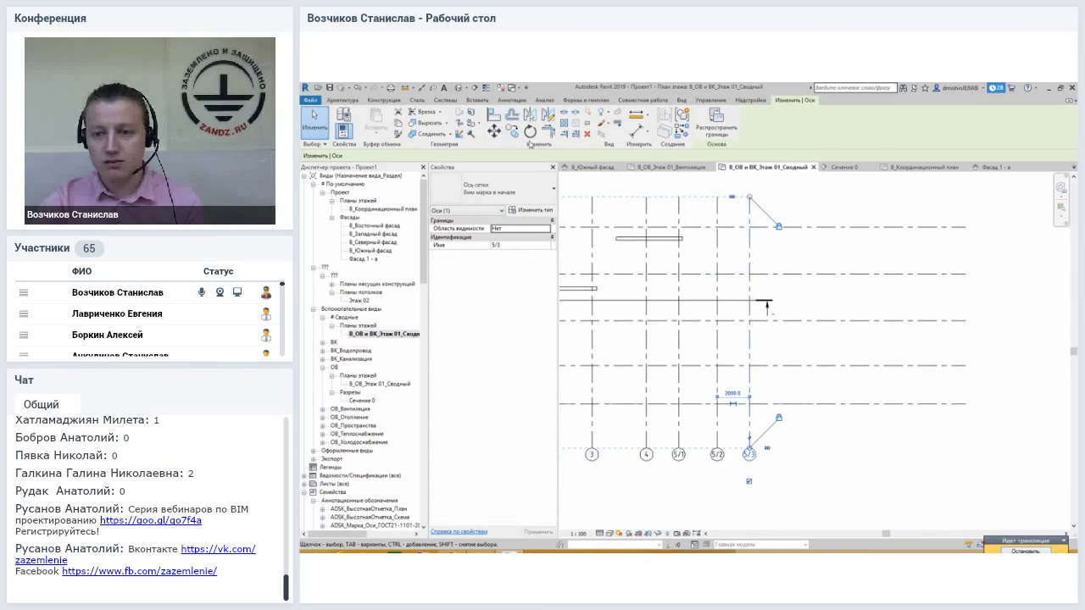
left_click_drag(774, 235, 801, 247, "ctrl")
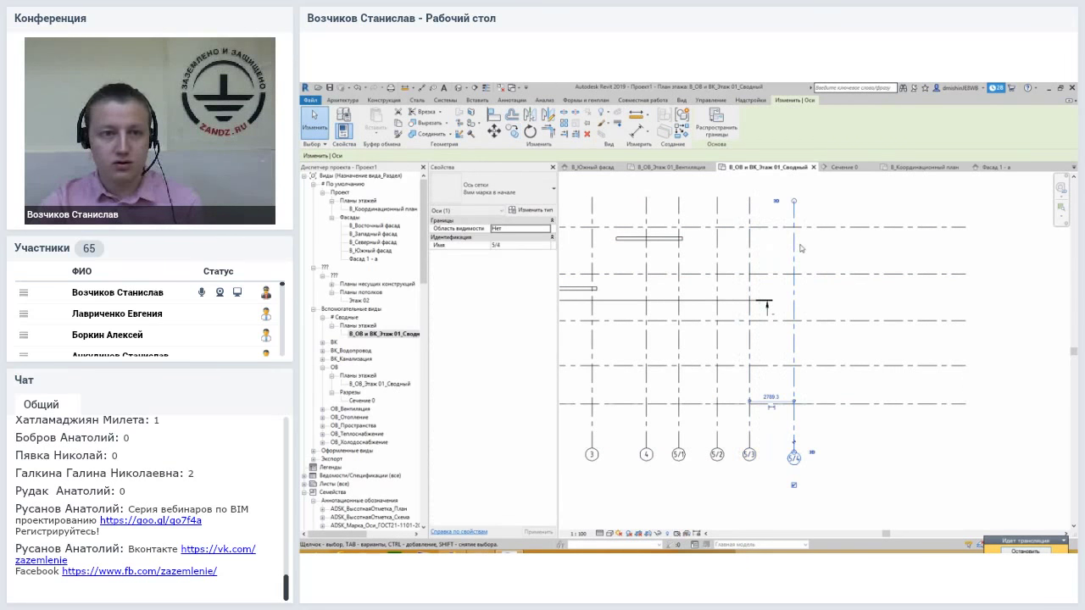
left_click(358, 87)
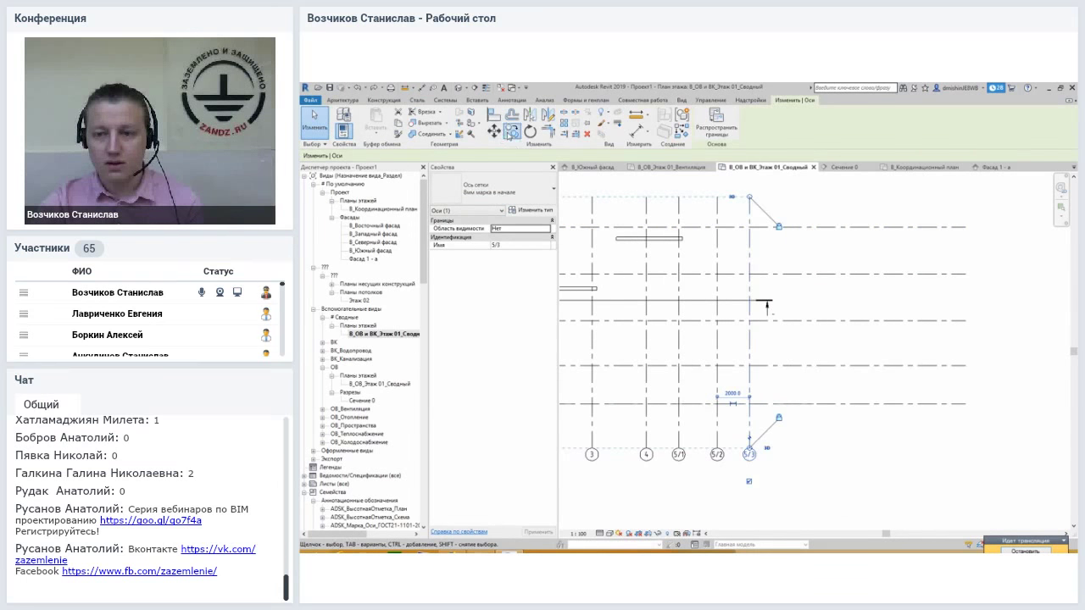
left_click(511, 131)
left_click(757, 246)
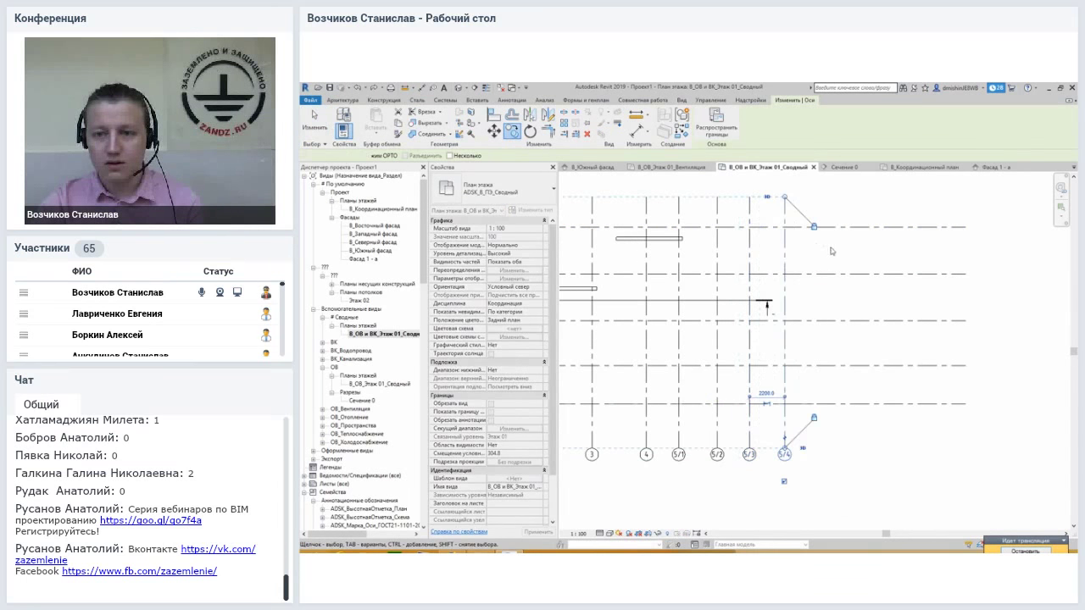
left_click(512, 131)
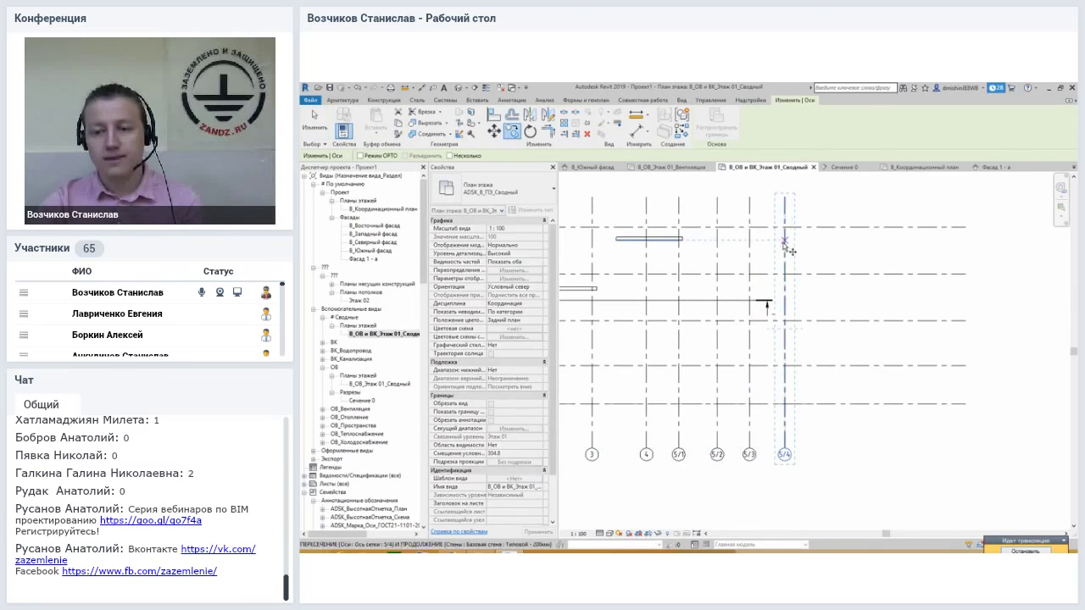
- Copy axis 5/4 to place axis 5/5, then dismiss the save reminder
left_click(825, 303)
key("Escape")
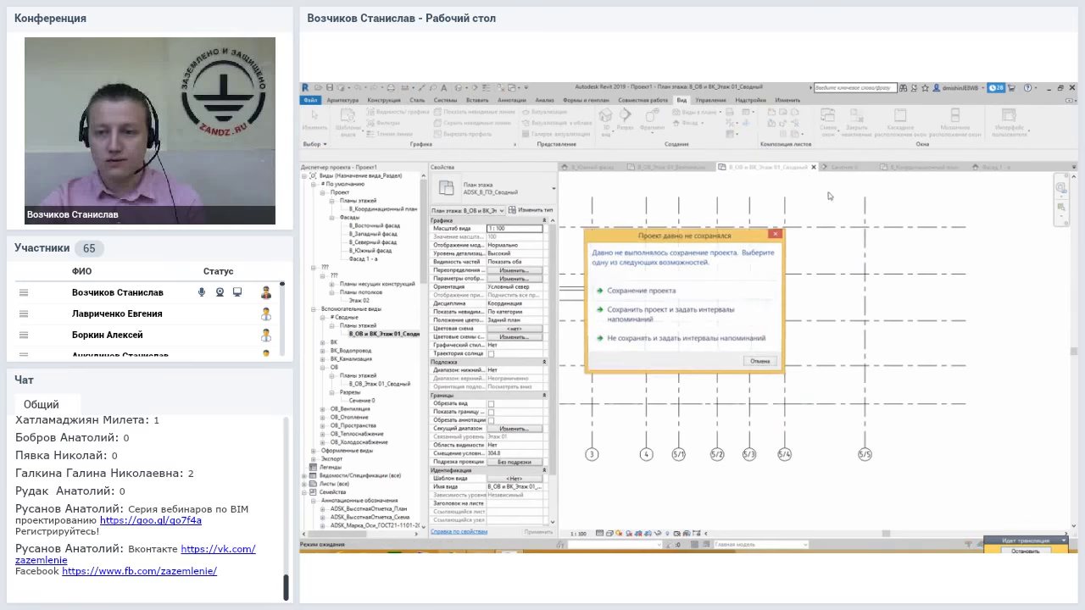
left_click(774, 236)
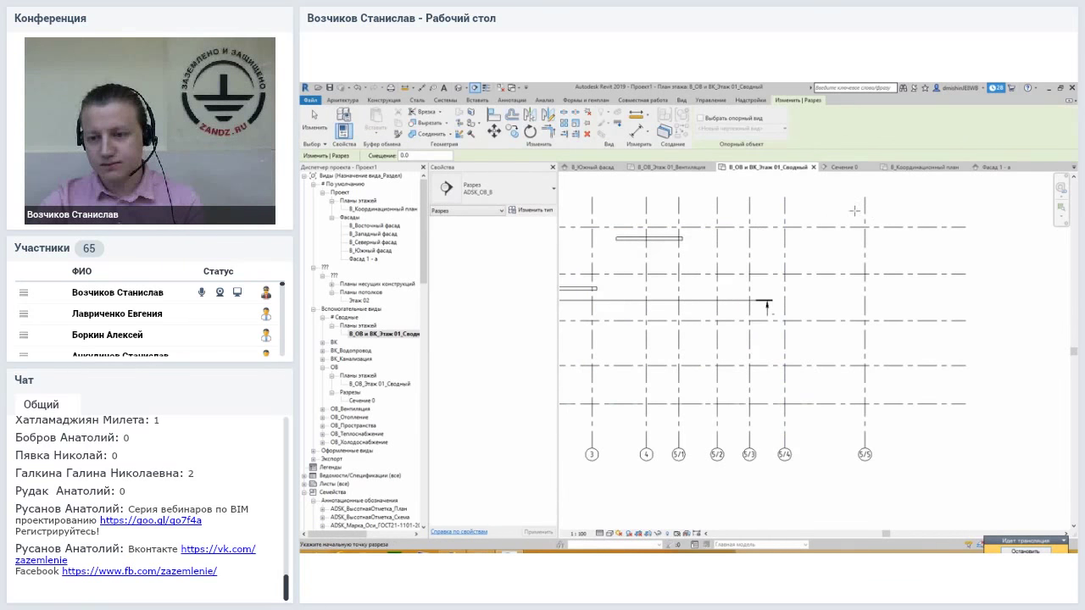
- Draw vertical section Сечение 1 beside axis 5/5 and go to its view
left_click(855, 210)
left_click(855, 428)
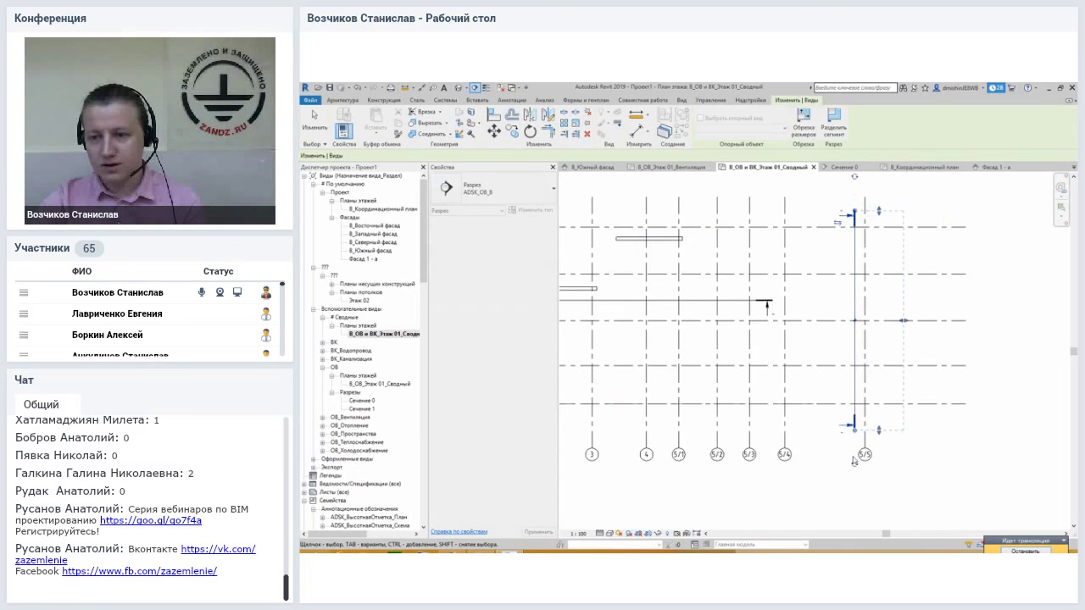
key("Escape")
scroll(915, 348, "down", 2)
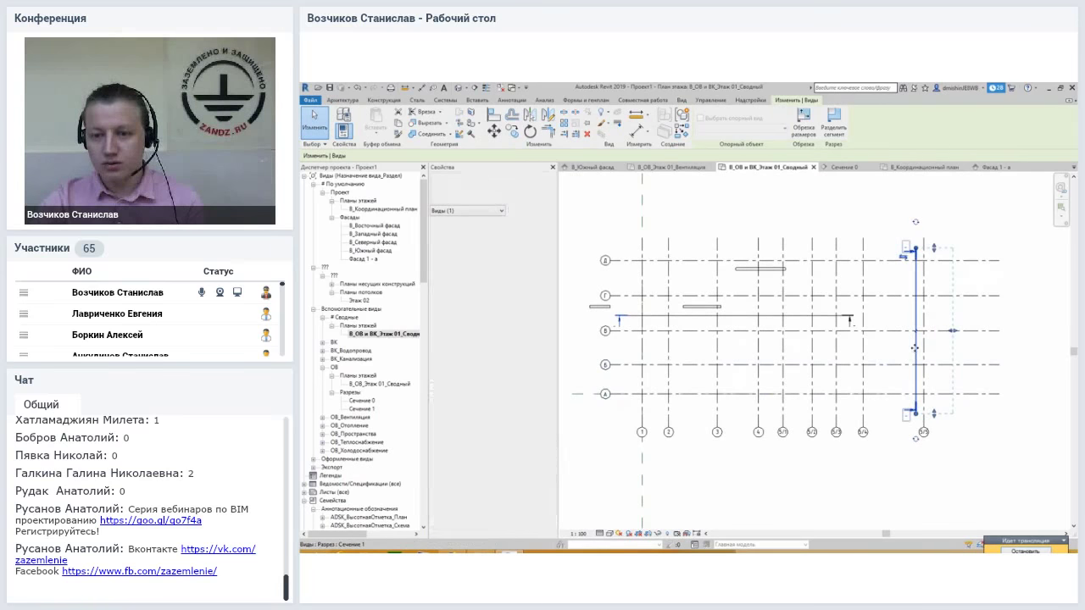
right_click(915, 348)
left_click(943, 160)
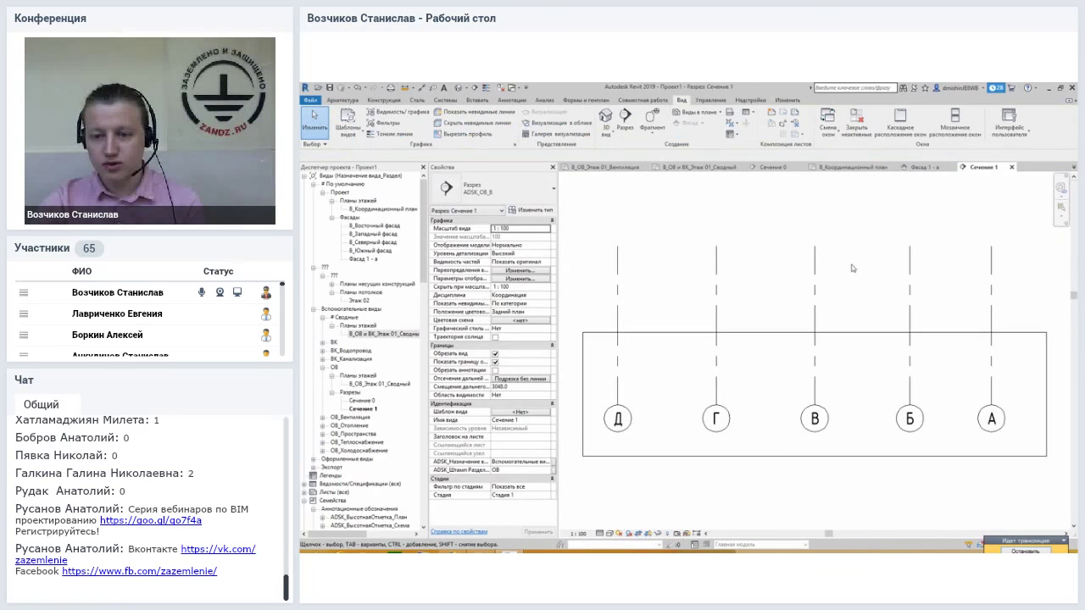
- Stretch Сечение 1's crop region taller, wider left and right to fully frame axes Д–А
scroll(790, 408, "down", 3)
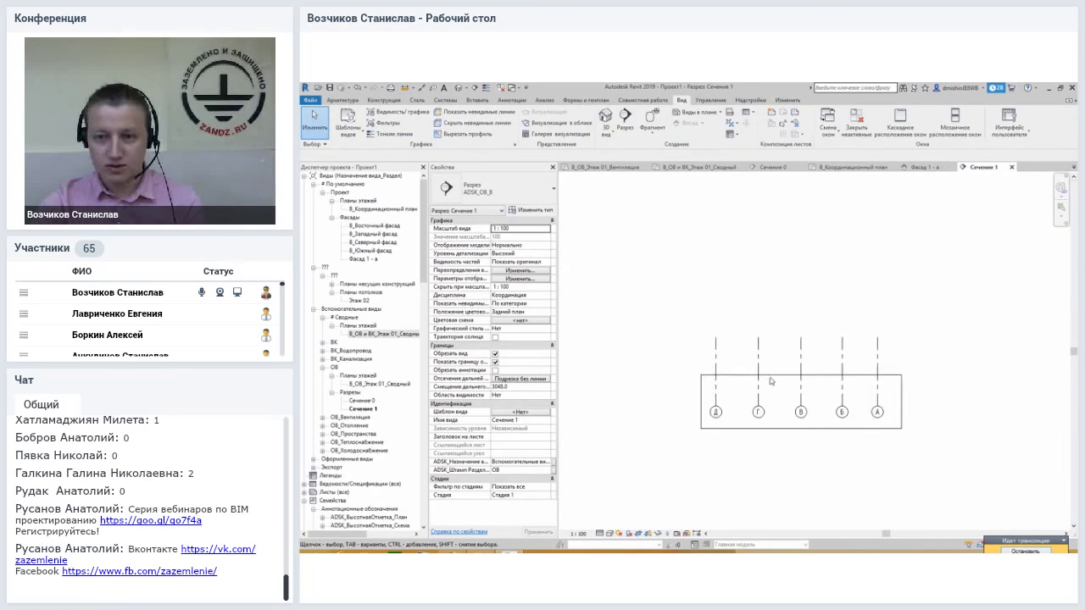
left_click(775, 374)
left_click_drag(801, 333, 801, 192)
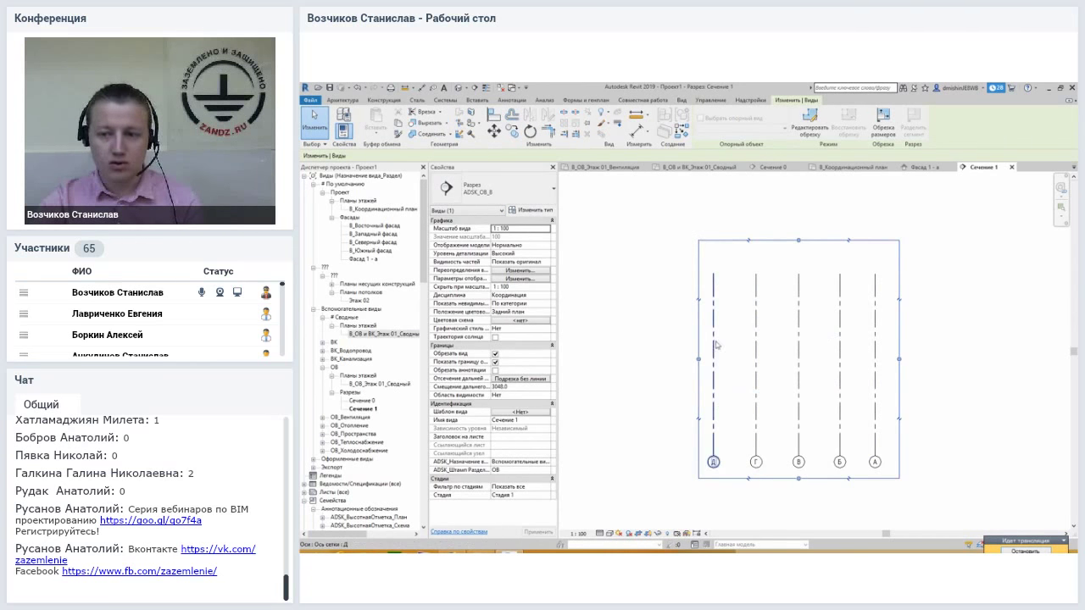
left_click_drag(698, 359, 671, 360)
left_click_drag(899, 359, 943, 358)
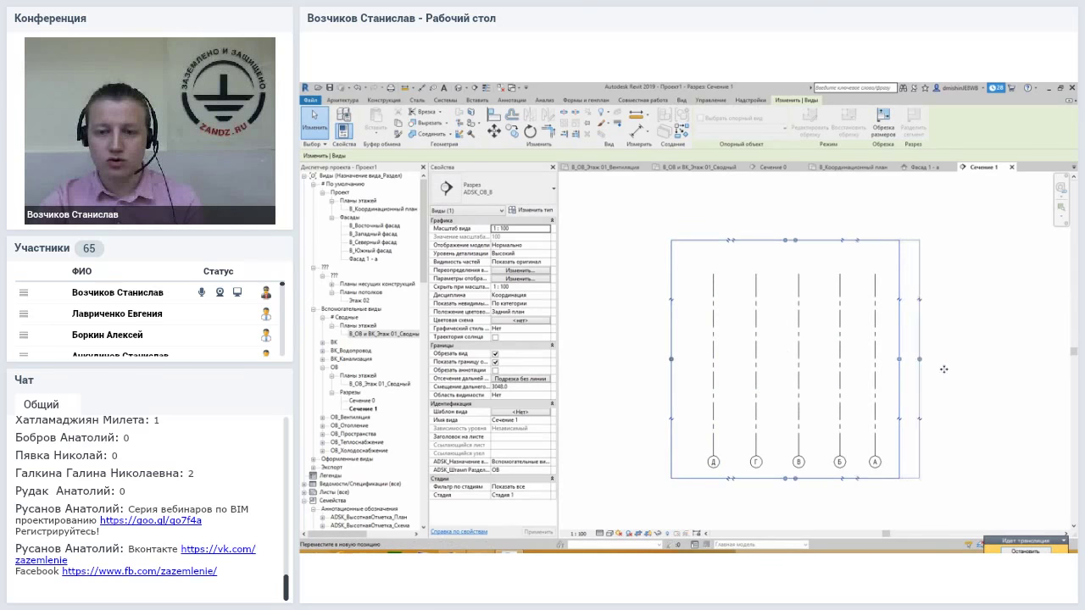
key("Escape")
left_click(671, 353)
left_click_drag(672, 359, 656, 360)
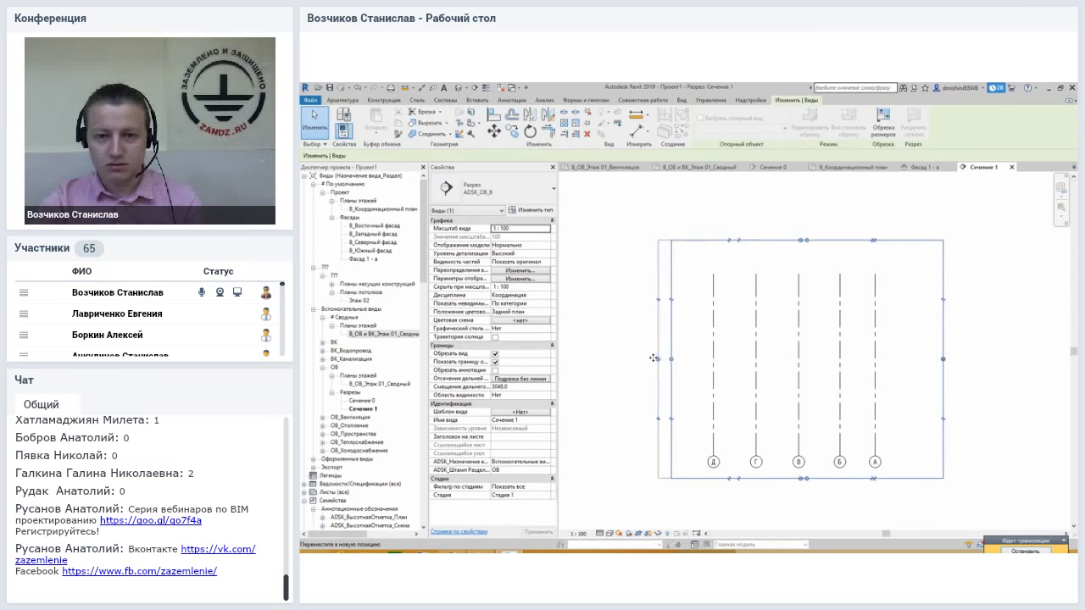
left_click(686, 220)
middle_click_drag(729, 322, 730, 301)
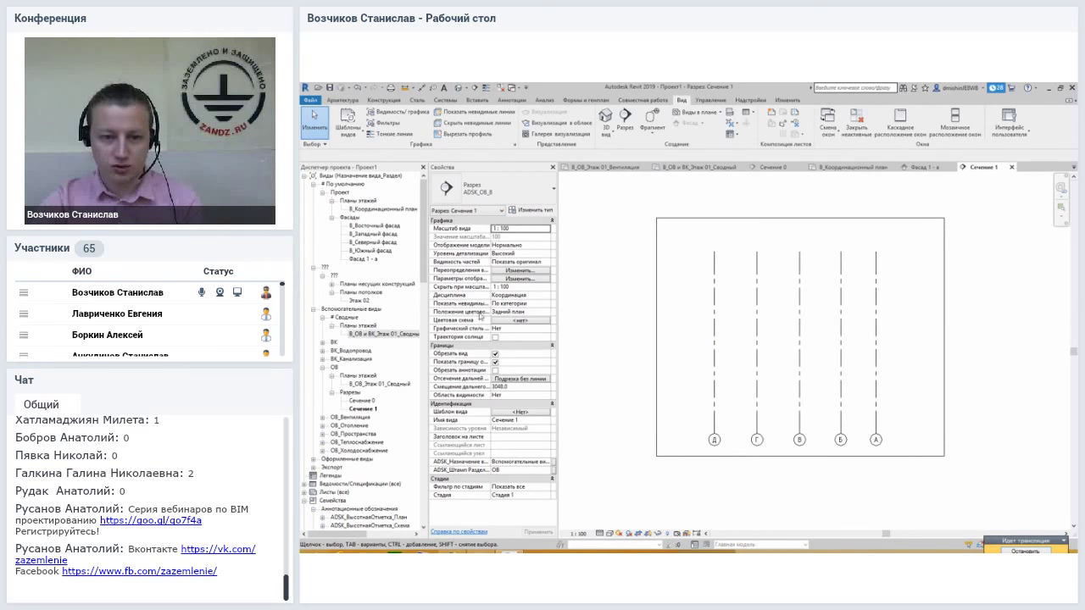
left_click(365, 335)
double_click(365, 335)
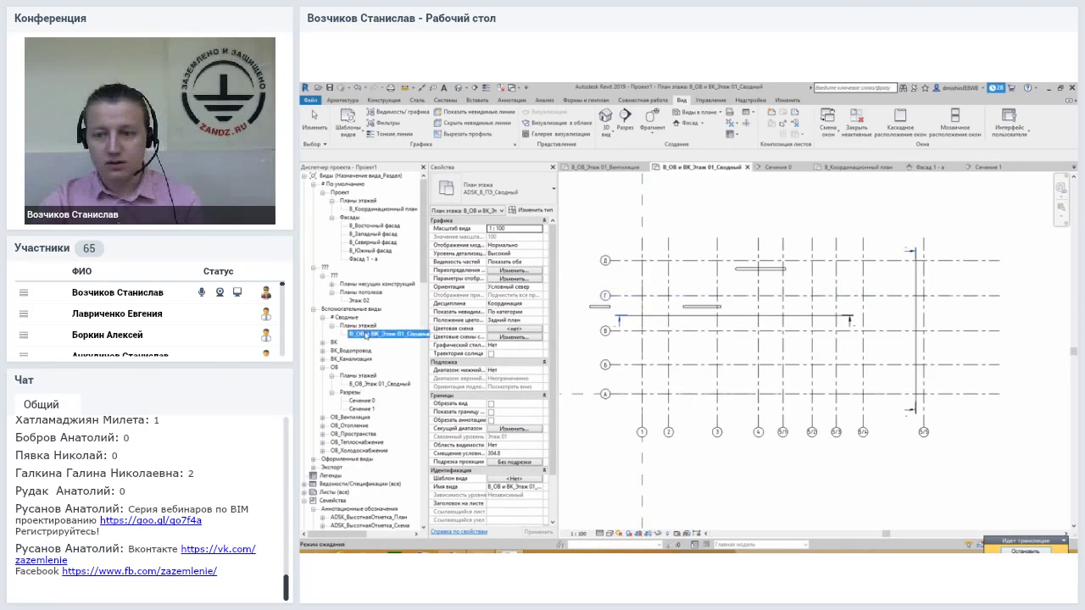
left_click(831, 320)
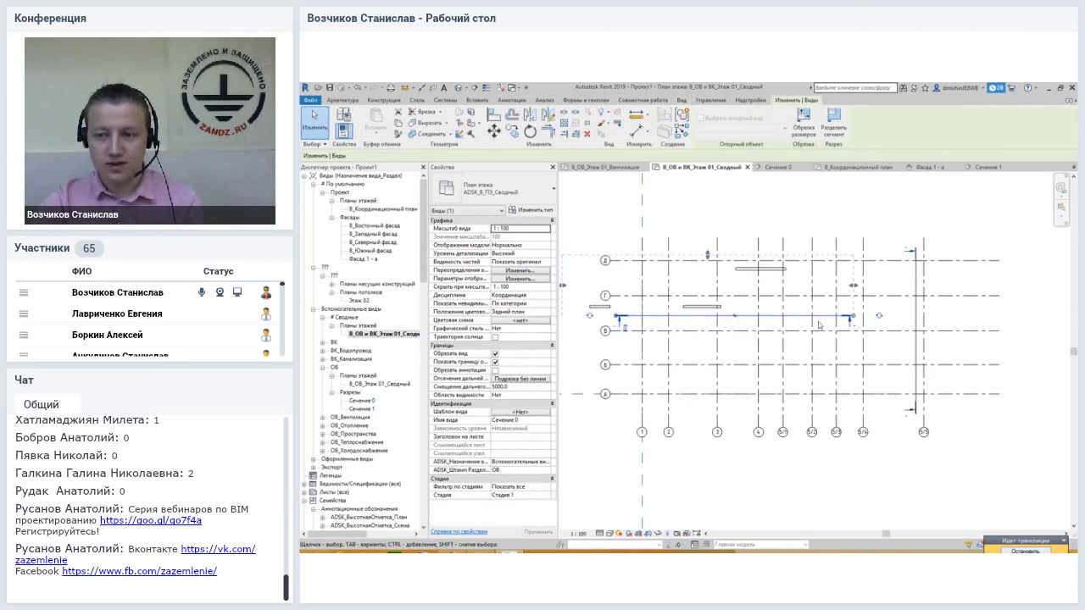
double_click(370, 252)
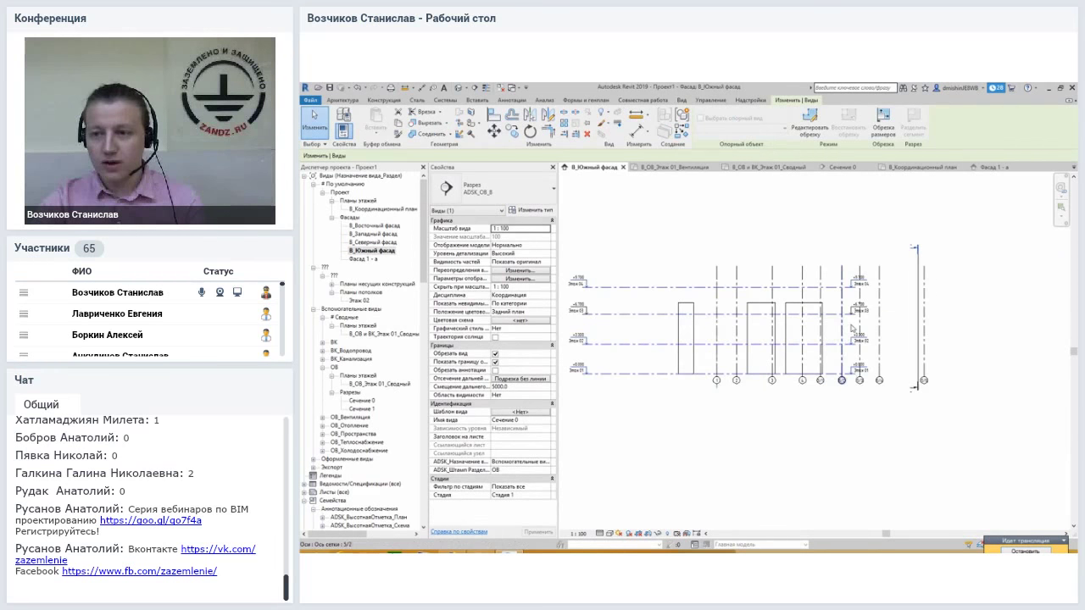
key("Escape")
scroll(891, 281, "up", 2)
left_click(936, 259)
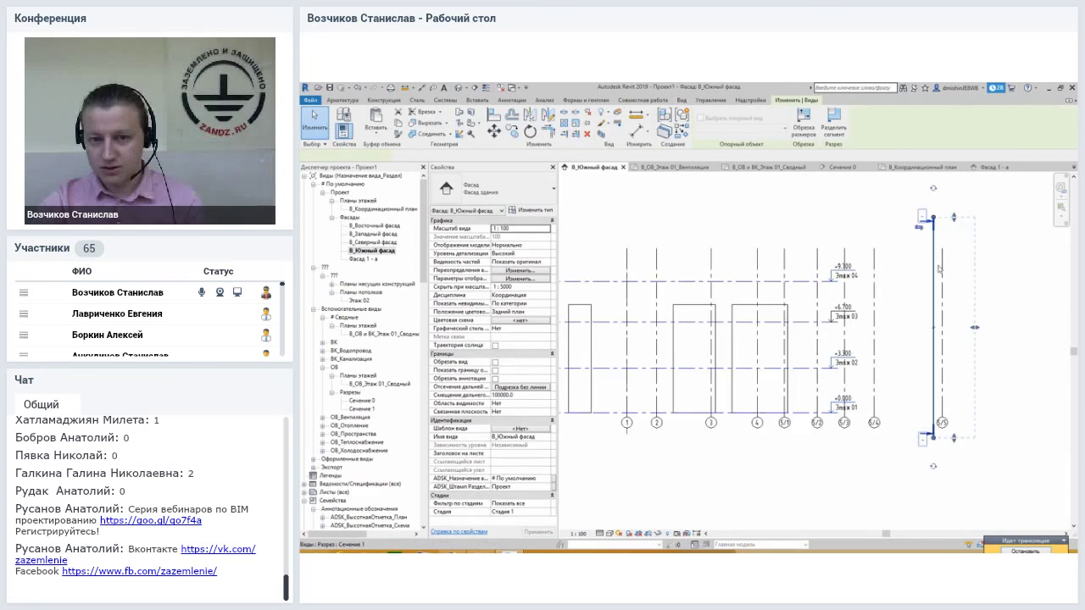
scroll(911, 222, "up", 2)
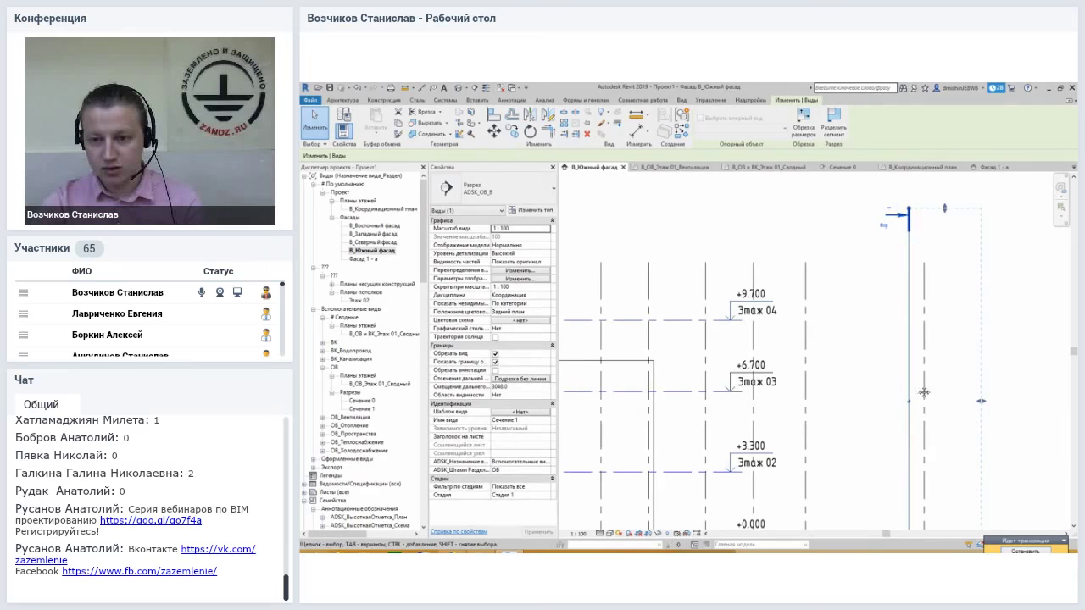
middle_click_drag(915, 357, 886, 306)
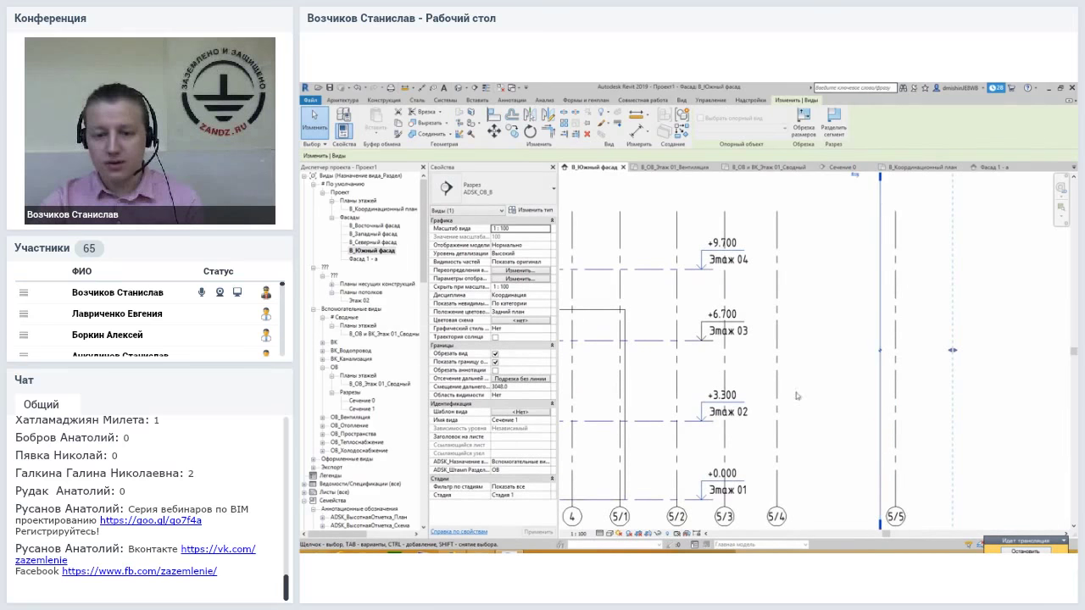
middle_click_drag(797, 396, 960, 400)
left_click(809, 273)
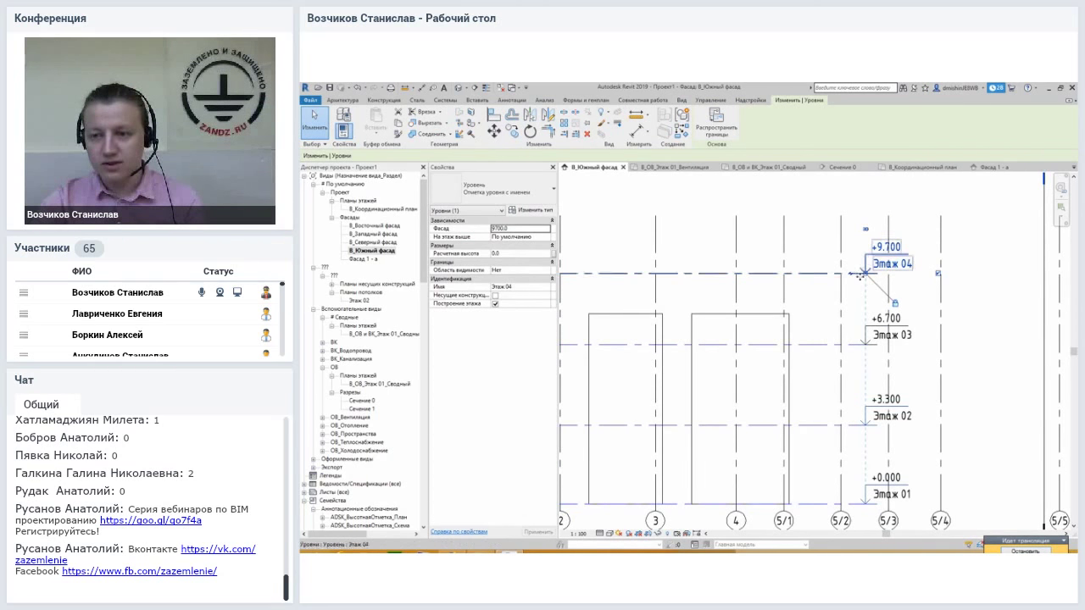
- Drag the level Этаж 04 end grip right so the levels extend past the section line
scroll(870, 281, "down", 2)
middle_click_drag(899, 298, 777, 303)
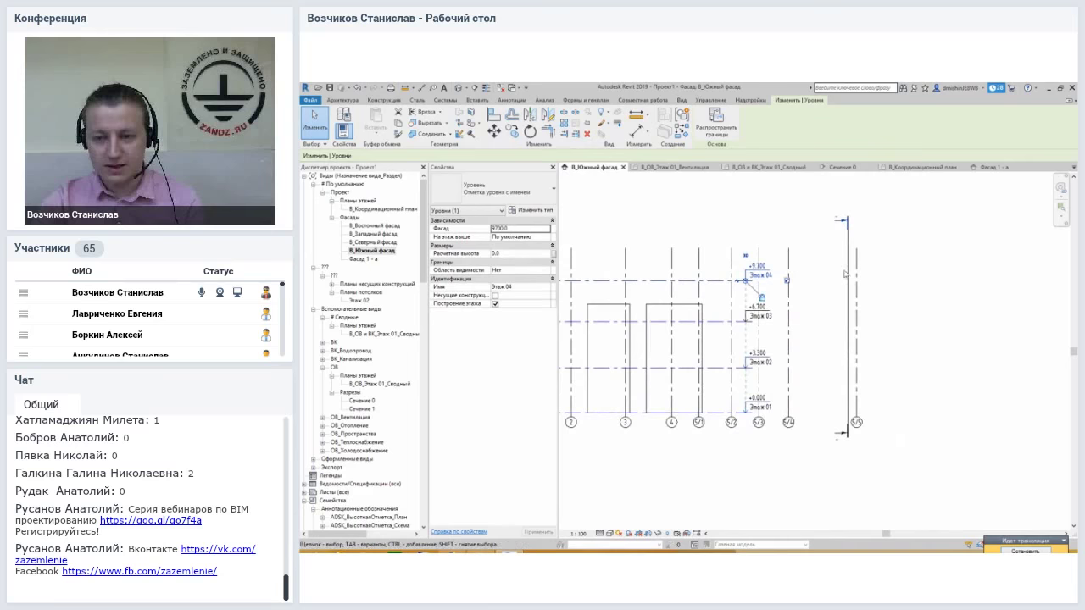
key("Escape")
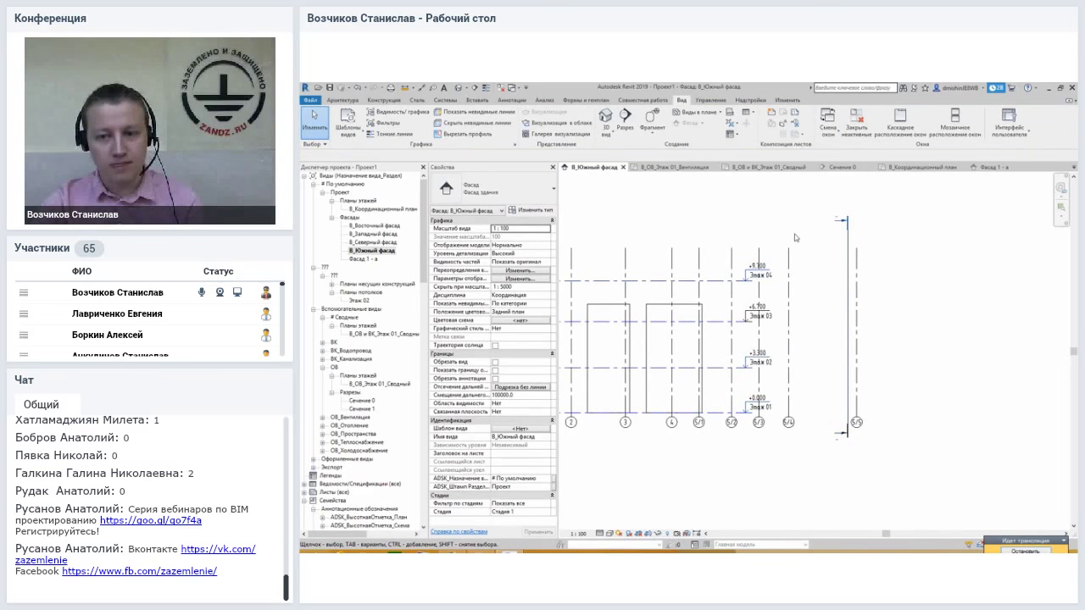
left_click(754, 280)
mouse_move(860, 293)
middle_mouse_down()
mouse_move(903, 293)
mouse_move(890, 284)
middle_mouse_up()
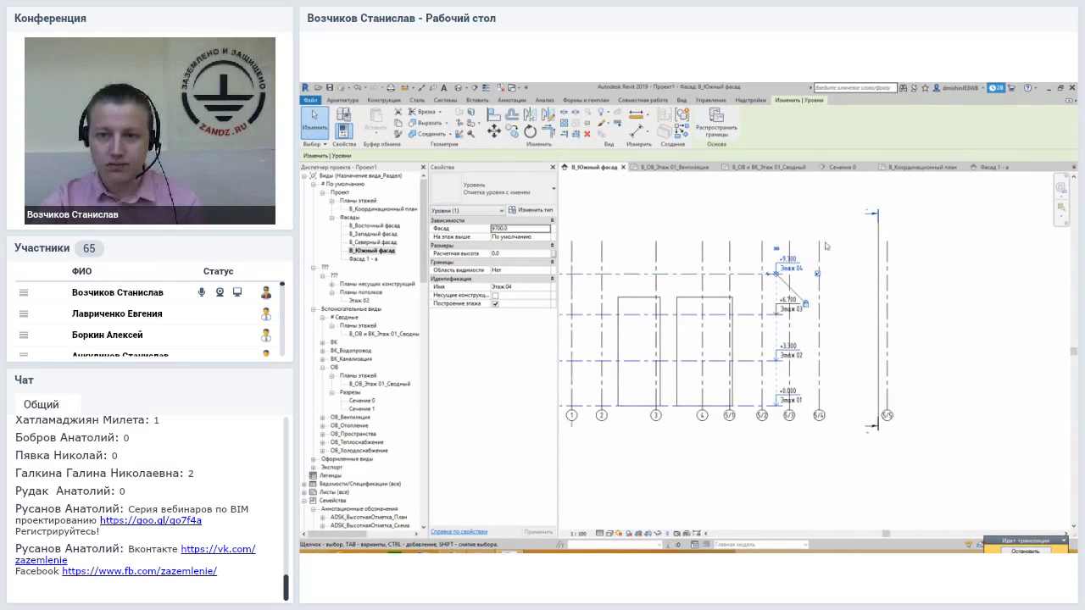
left_click(825, 228)
scroll(857, 290, "up", 2)
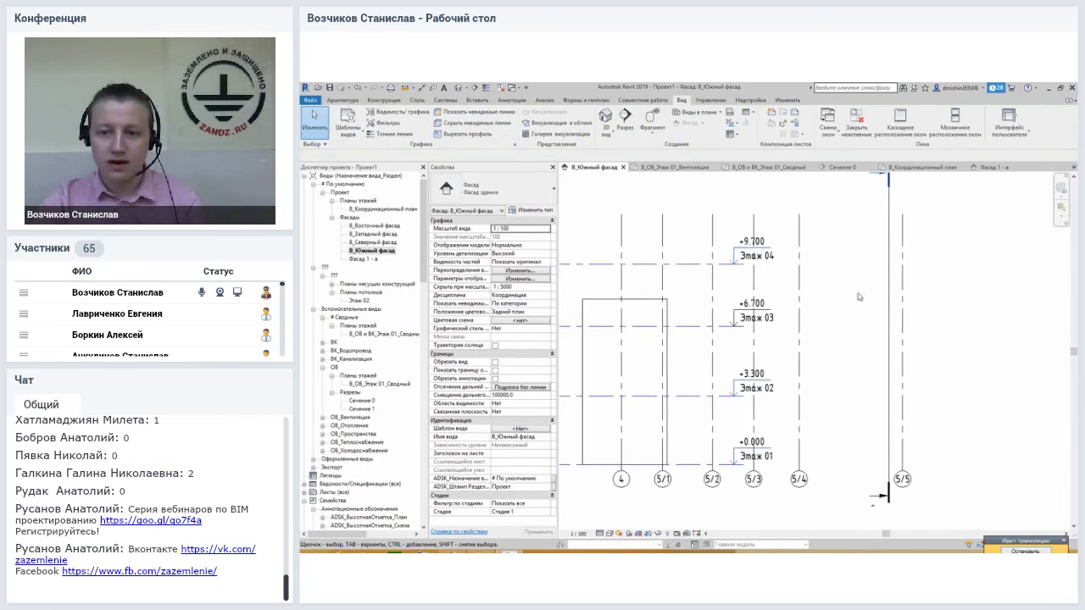
left_click(733, 265)
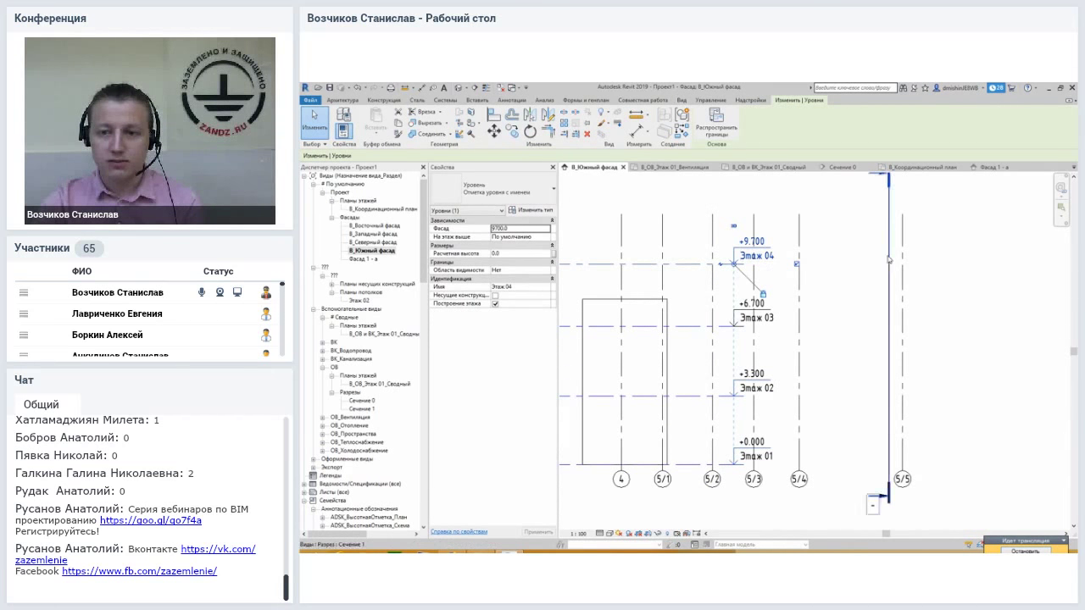
left_click_drag(767, 270, 962, 268)
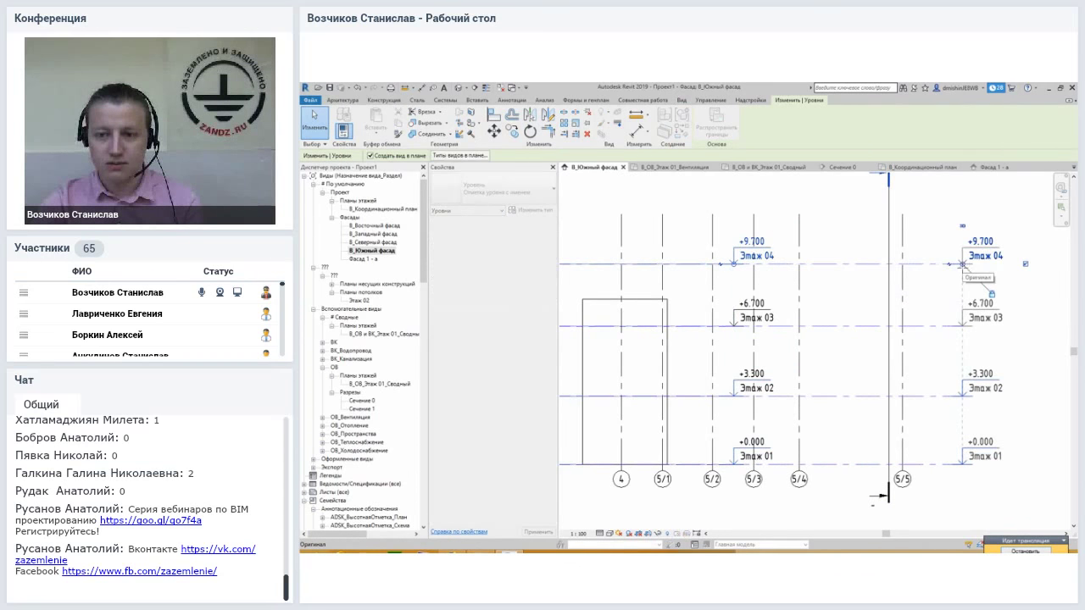
- Open section Сечение 1 from the section line's context menu
middle_click_drag(894, 267, 808, 291)
left_click(808, 290)
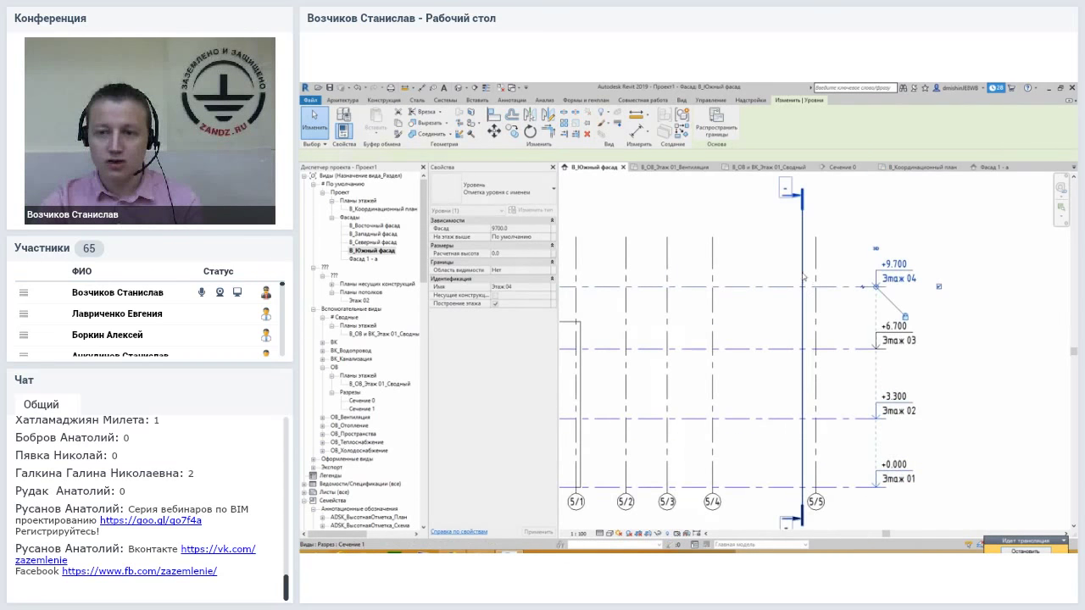
right_click(802, 269)
left_click(823, 322)
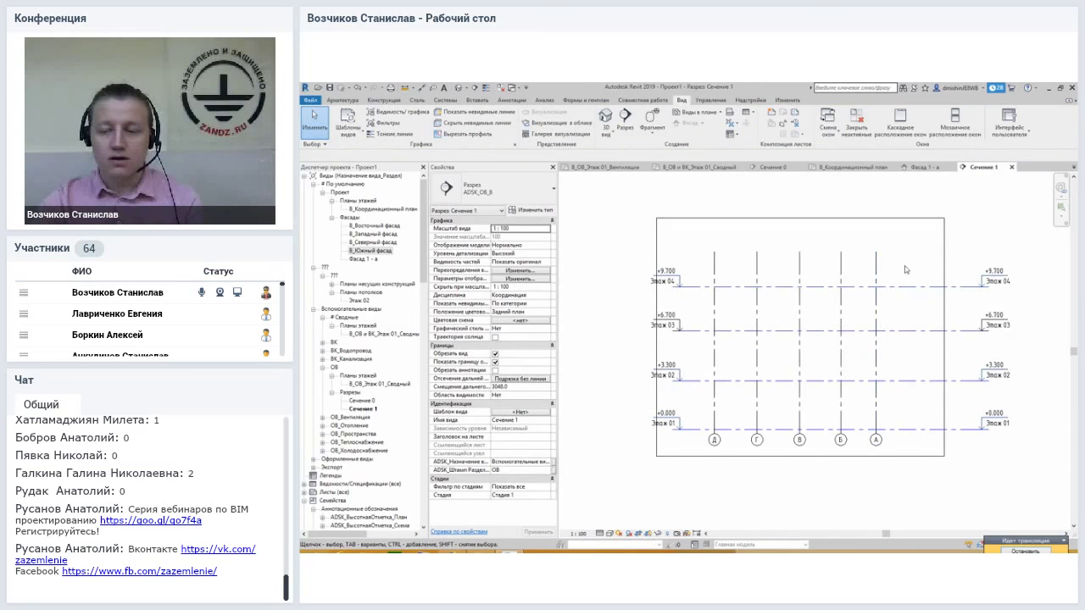
- Reopen the В_Южный фасад elevation and pan across its levels and grid axes
double_click(370, 252)
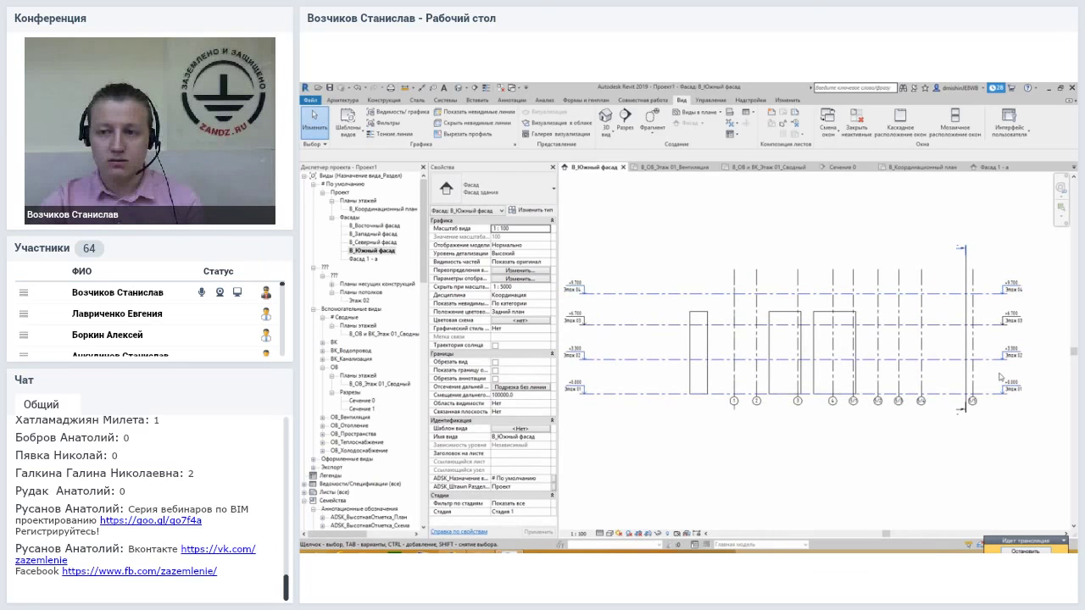
middle_click_drag(992, 314, 886, 326)
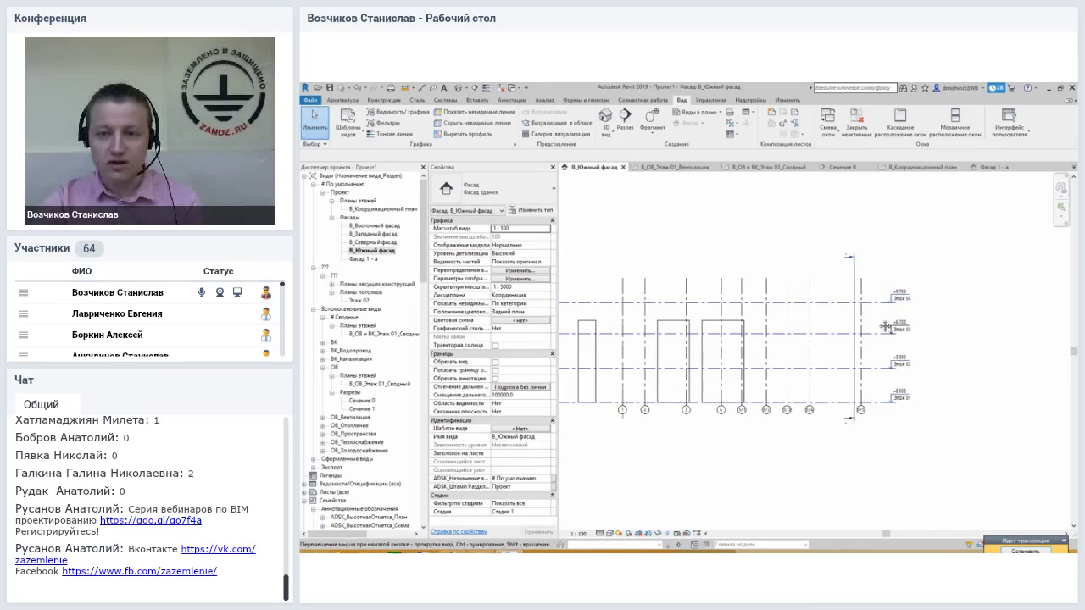
middle_click_drag(640, 322, 835, 322)
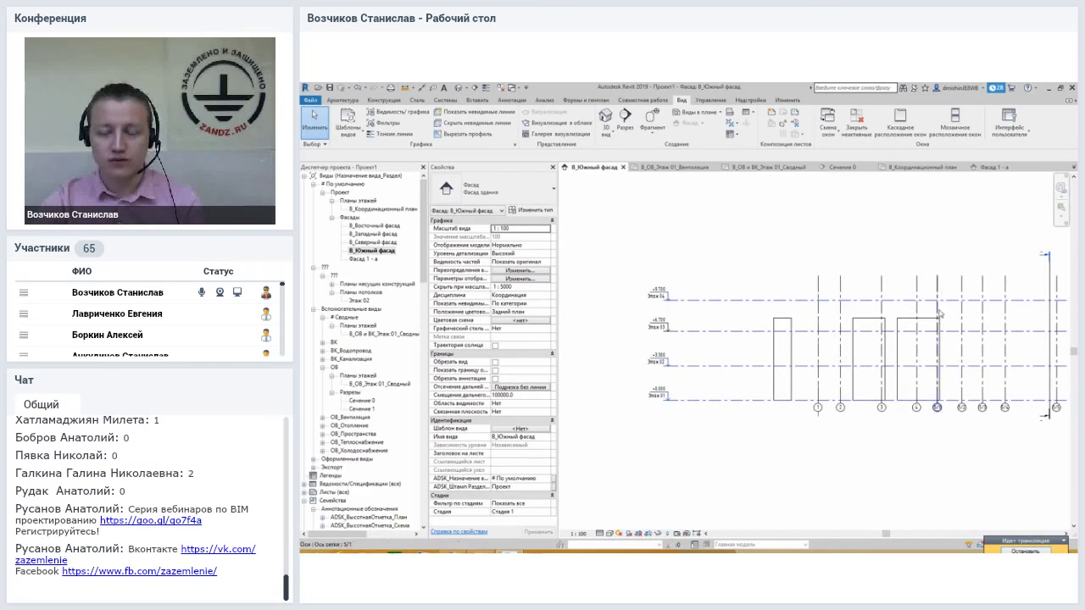
middle_click_drag(941, 314, 872, 331)
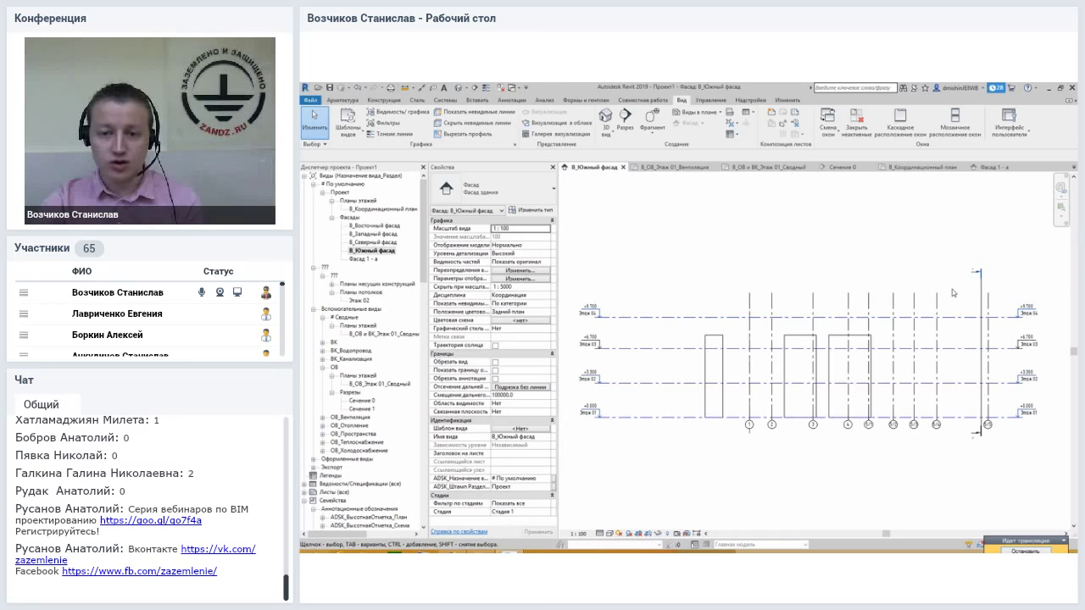
scroll(953, 293, "down", 1)
left_click(657, 315)
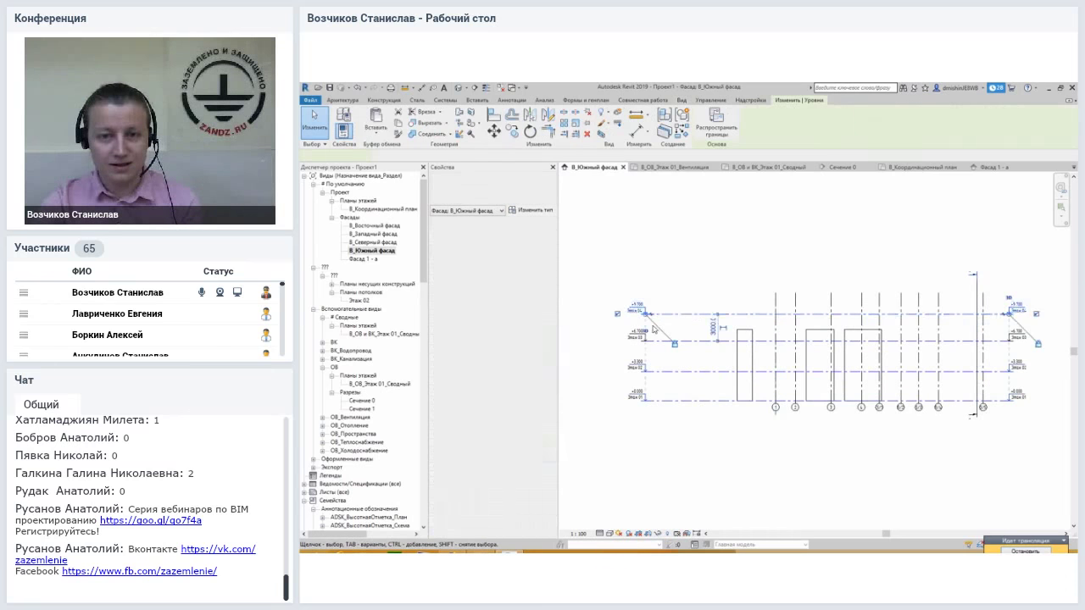
scroll(654, 329, "up", 1)
scroll(657, 324, "up", 1)
scroll(662, 318, "up", 1)
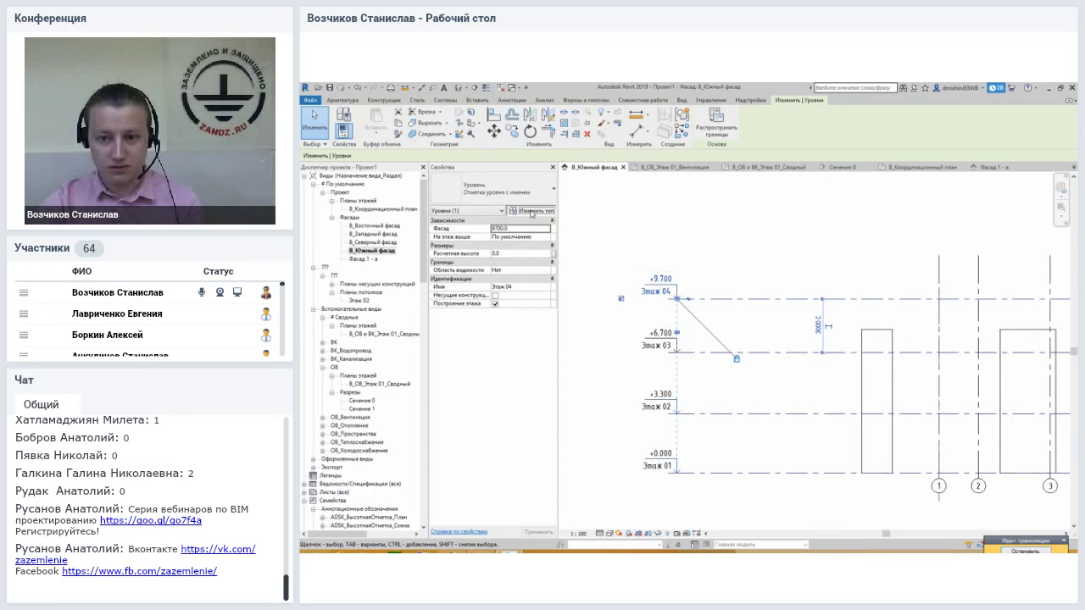
left_click(532, 212)
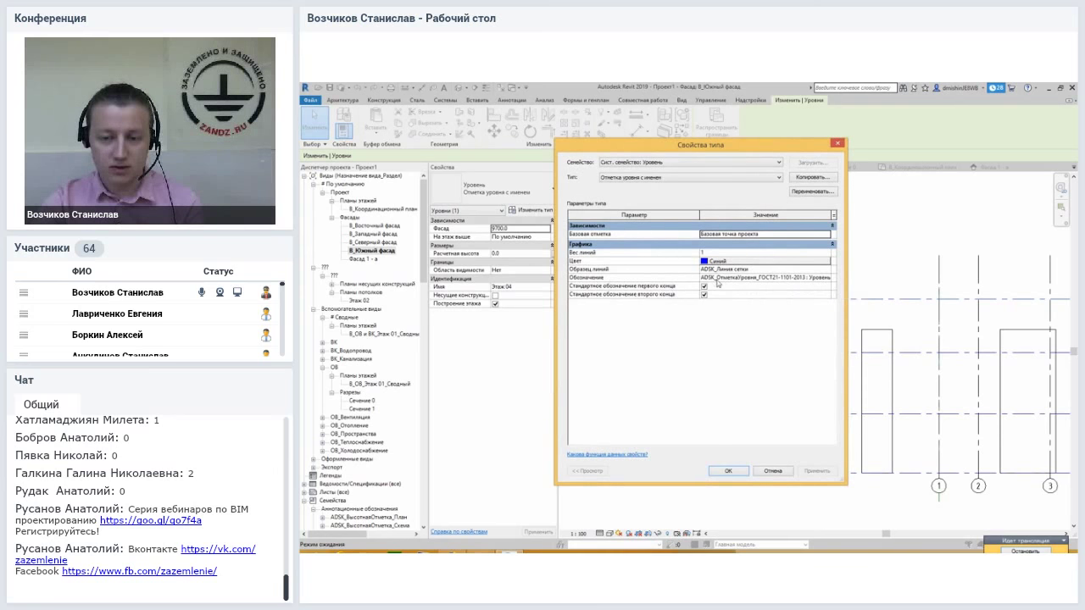
left_click(837, 143)
left_click(843, 231)
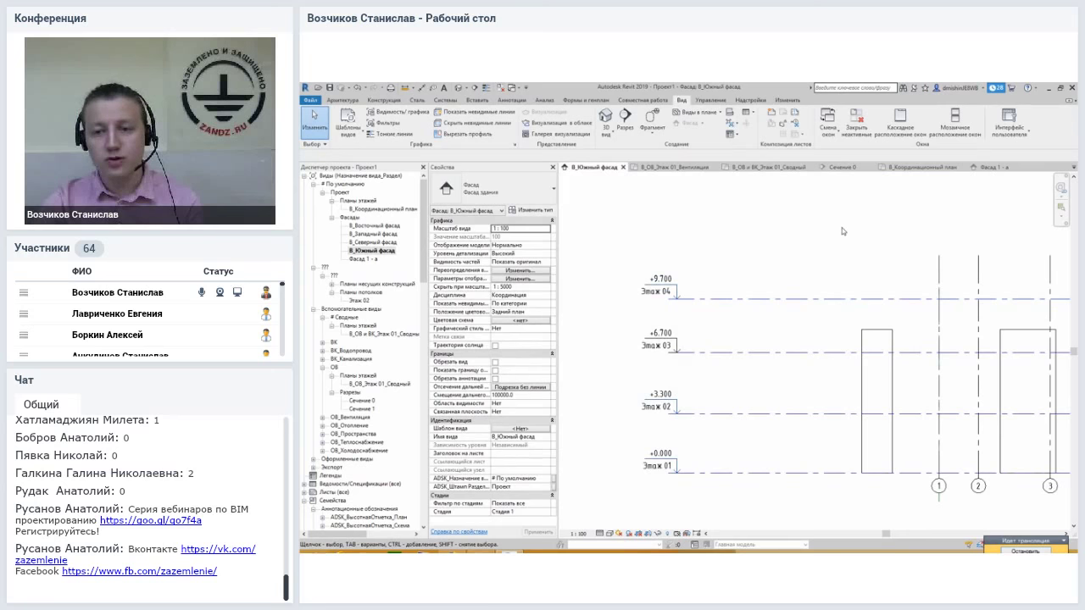
scroll(617, 285, "up", 3)
scroll(617, 285, "up", 2)
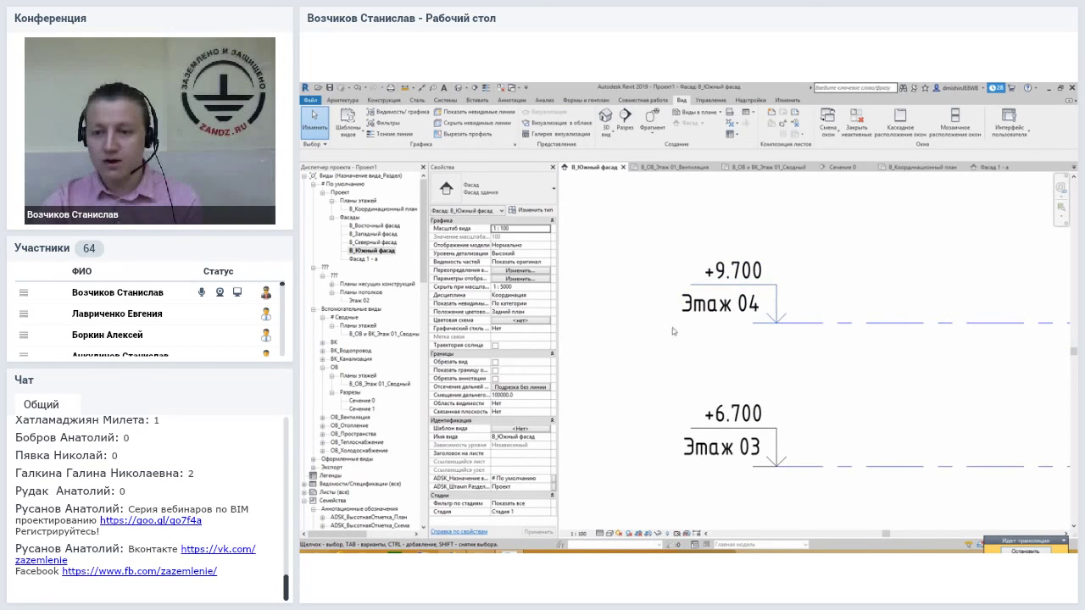
scroll(741, 343, "down", 2)
scroll(729, 337, "down", 2)
scroll(716, 331, "down", 1)
scroll(691, 314, "down", 1)
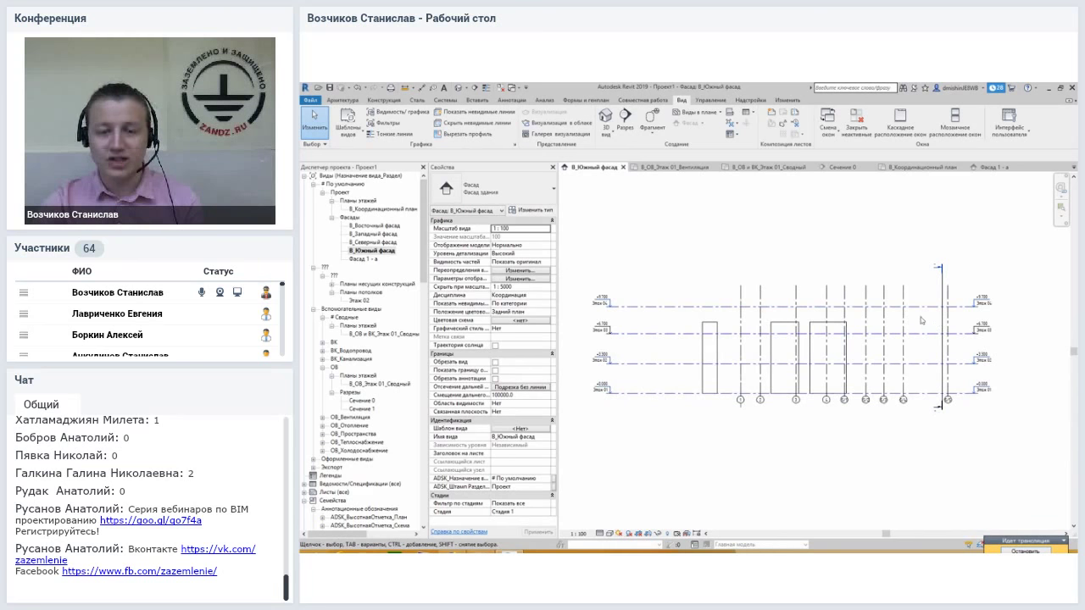
middle_click_drag(925, 303, 887, 309)
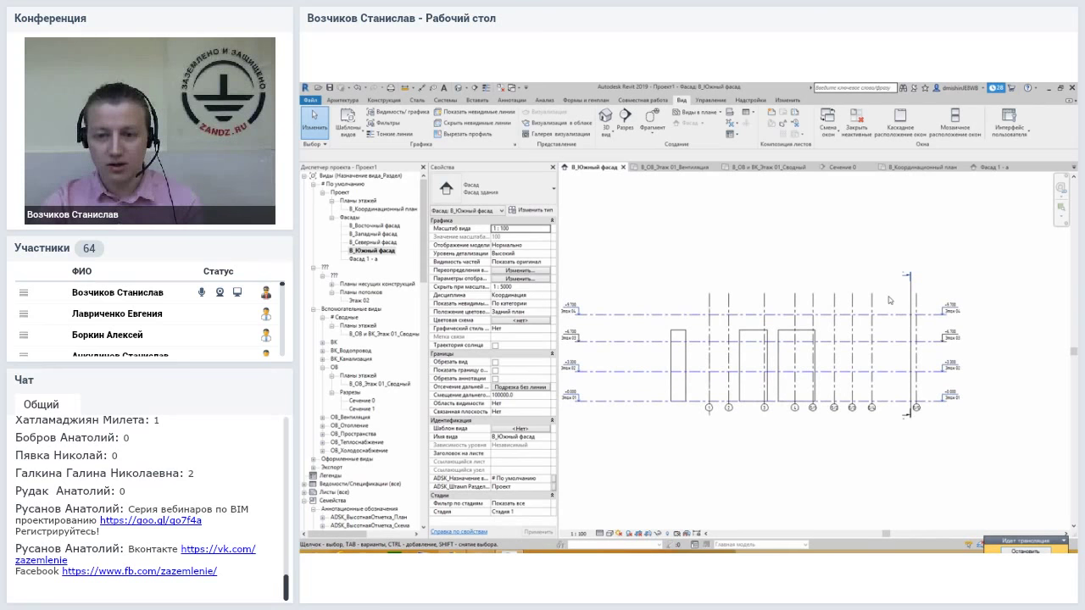
middle_click_drag(695, 321, 696, 321)
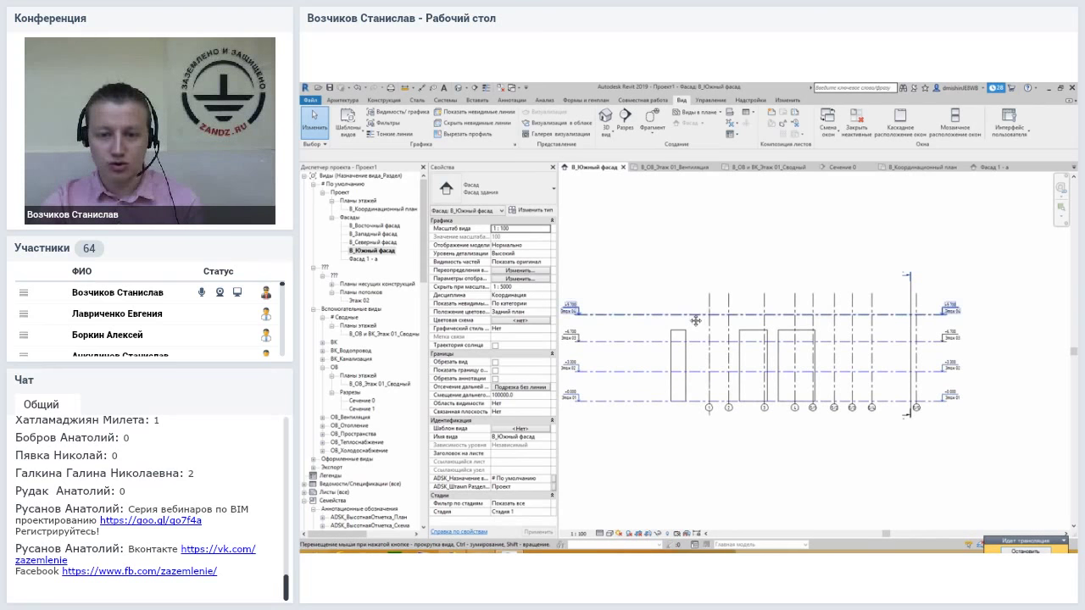
scroll(691, 323, "up", 2)
scroll(685, 324, "up", 2)
scroll(679, 325, "up", 1)
left_click(676, 326)
key("Escape")
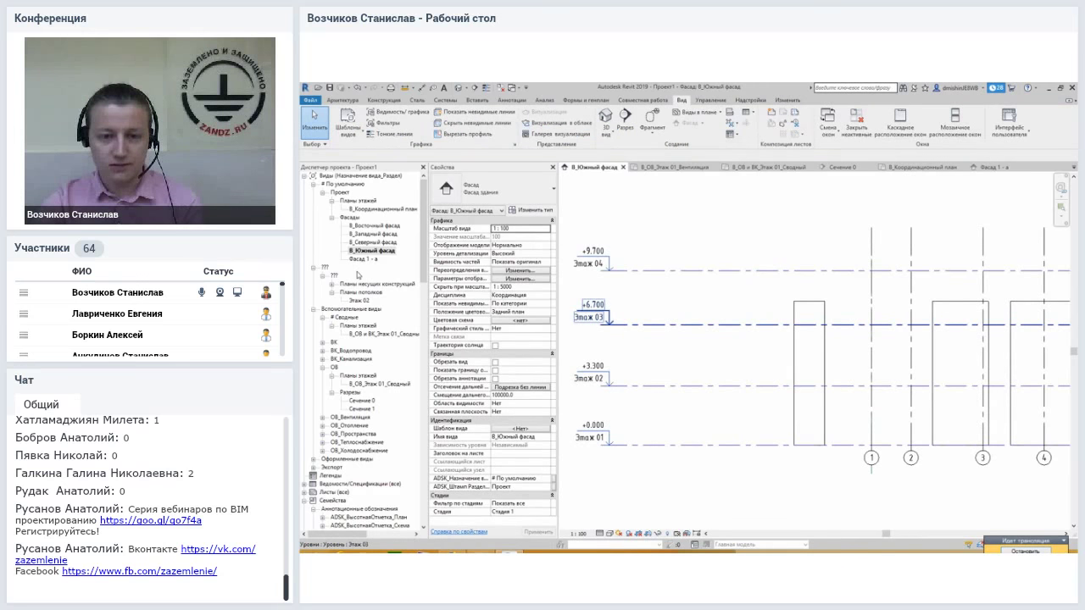
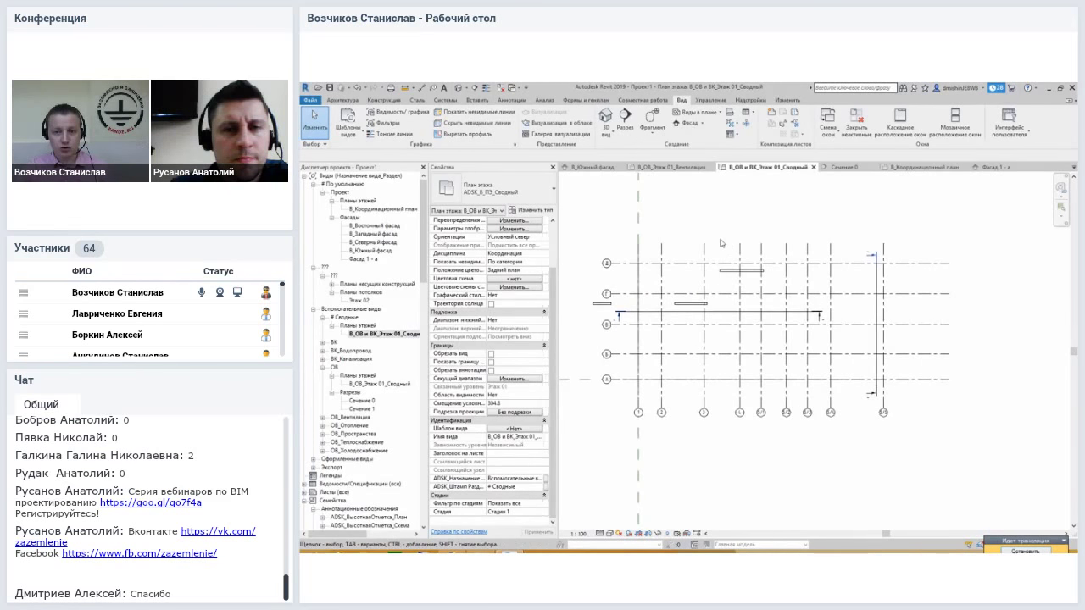
- Recentre the grid on the combined floor plan and bring up the Plan Views type list
scroll(721, 244, "up", 1)
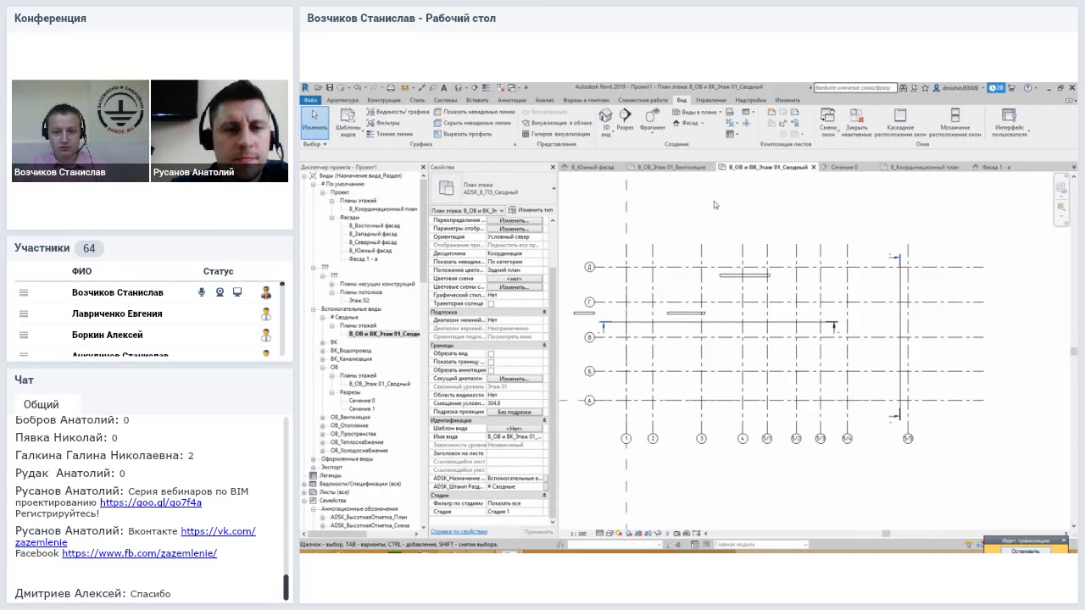
middle_click_drag(667, 250, 692, 258)
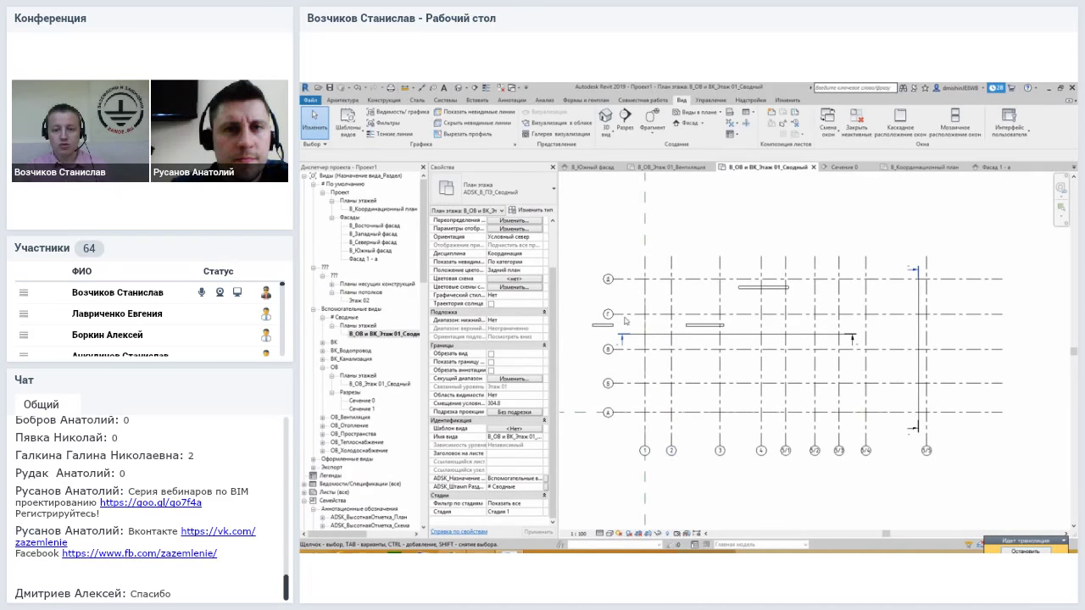
middle_click_drag(716, 233, 716, 228)
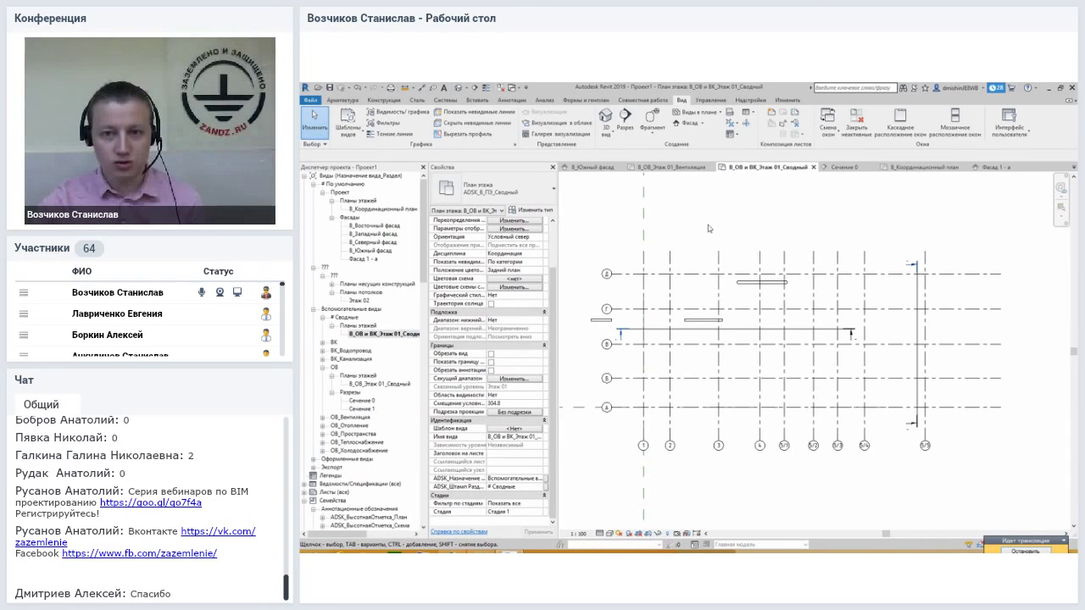
left_click(697, 112)
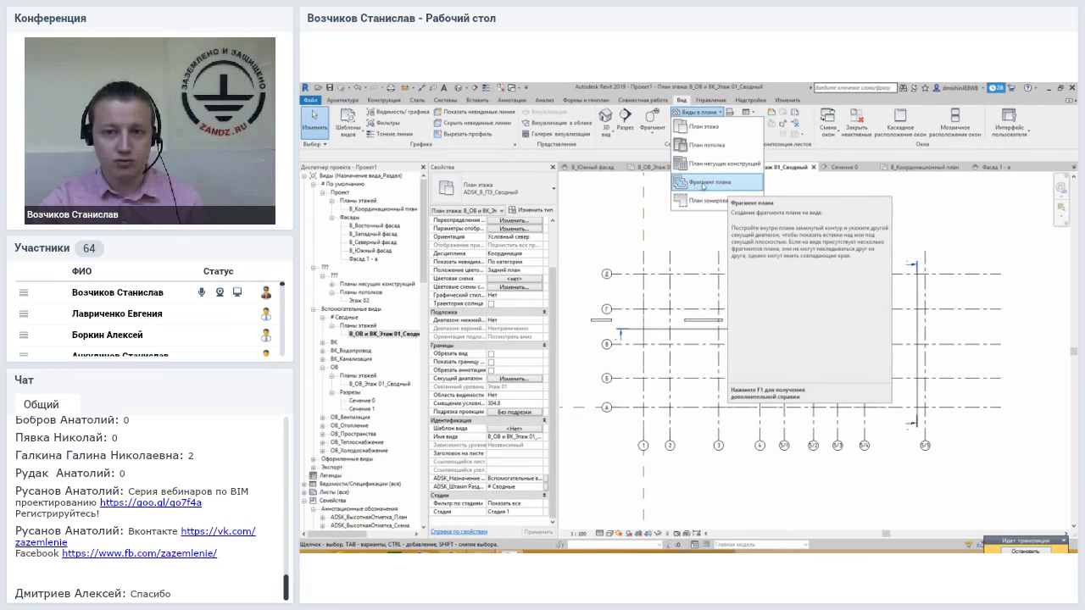
left_click(711, 184)
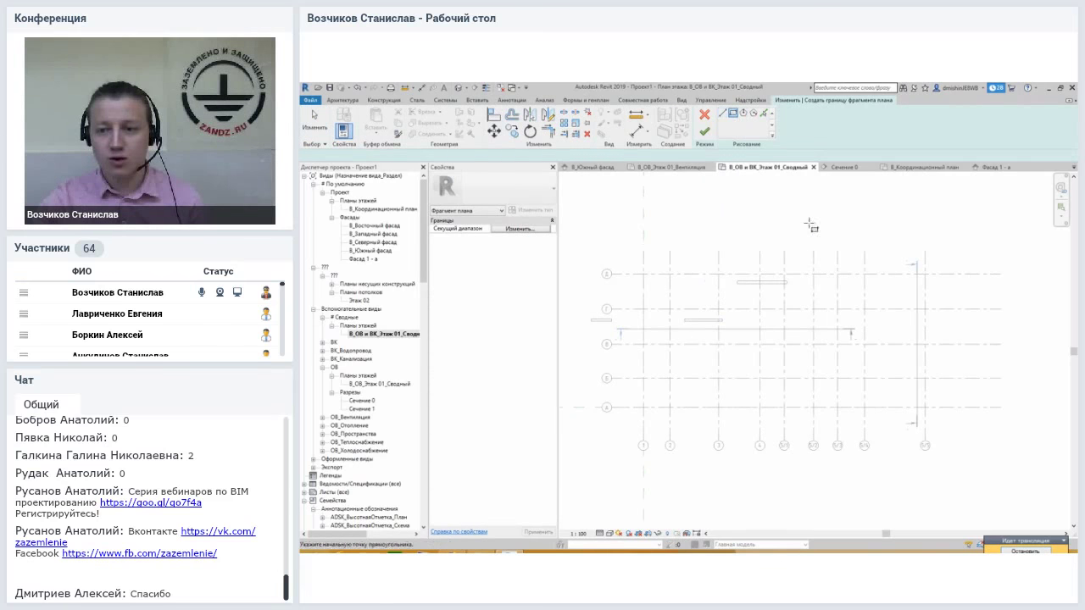
left_click(802, 251)
left_click(879, 418)
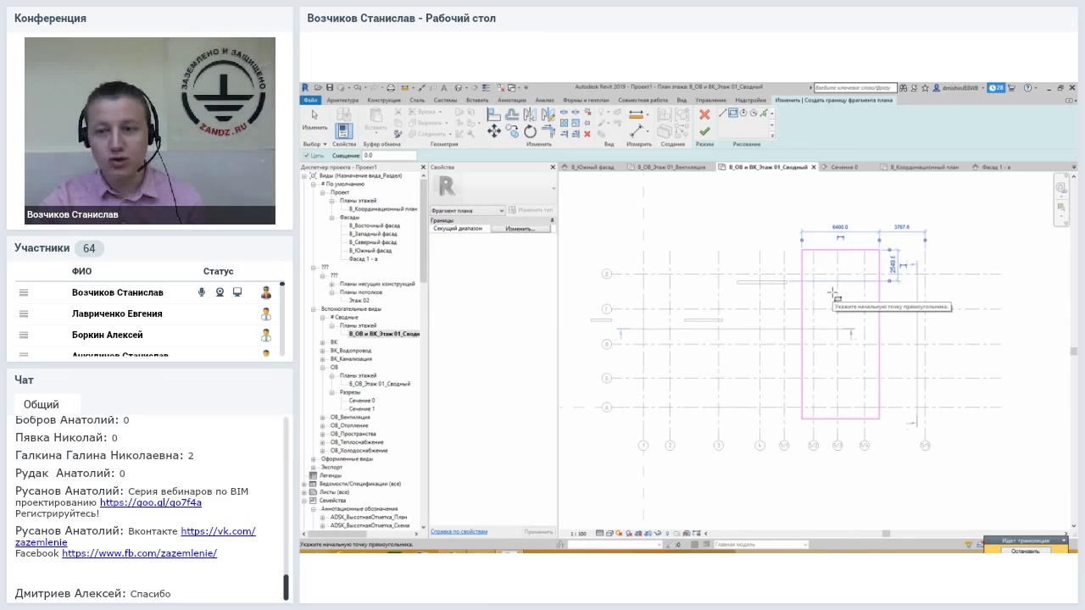
scroll(862, 347, "up", 2)
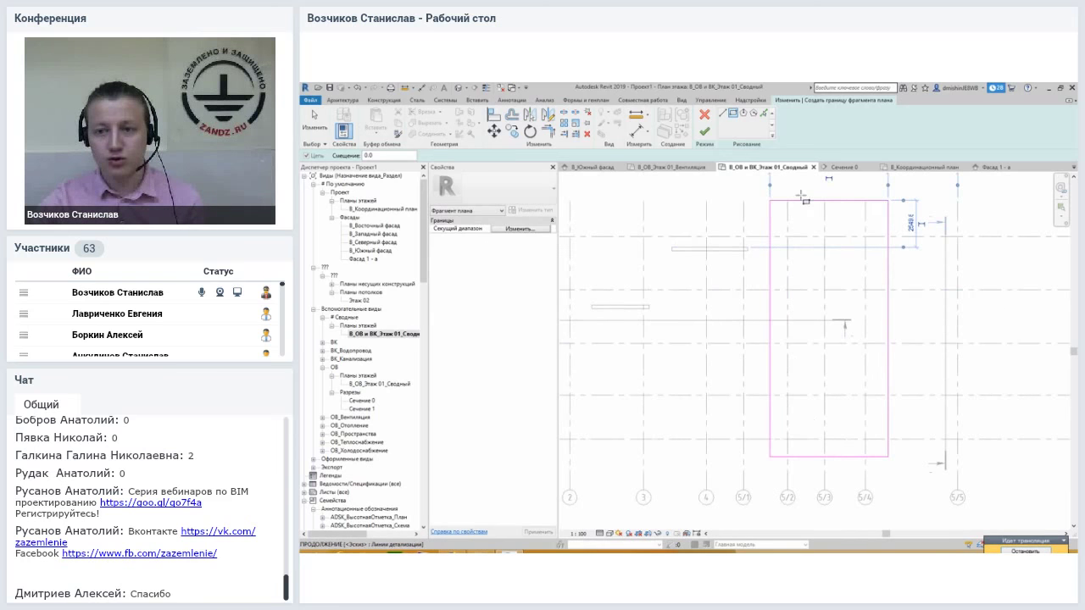
left_click(519, 229)
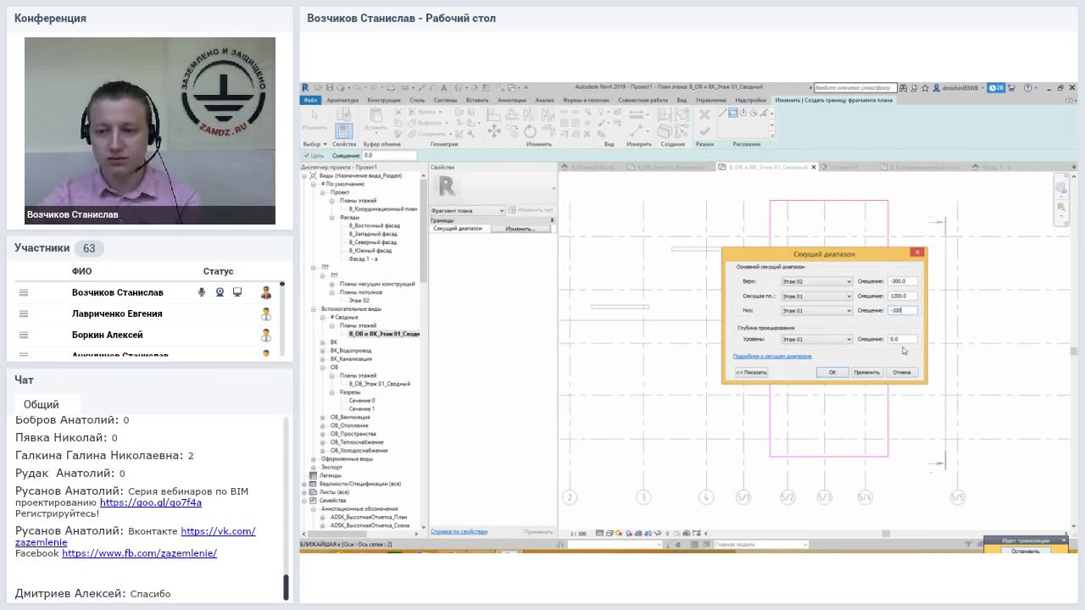
type("-1000")
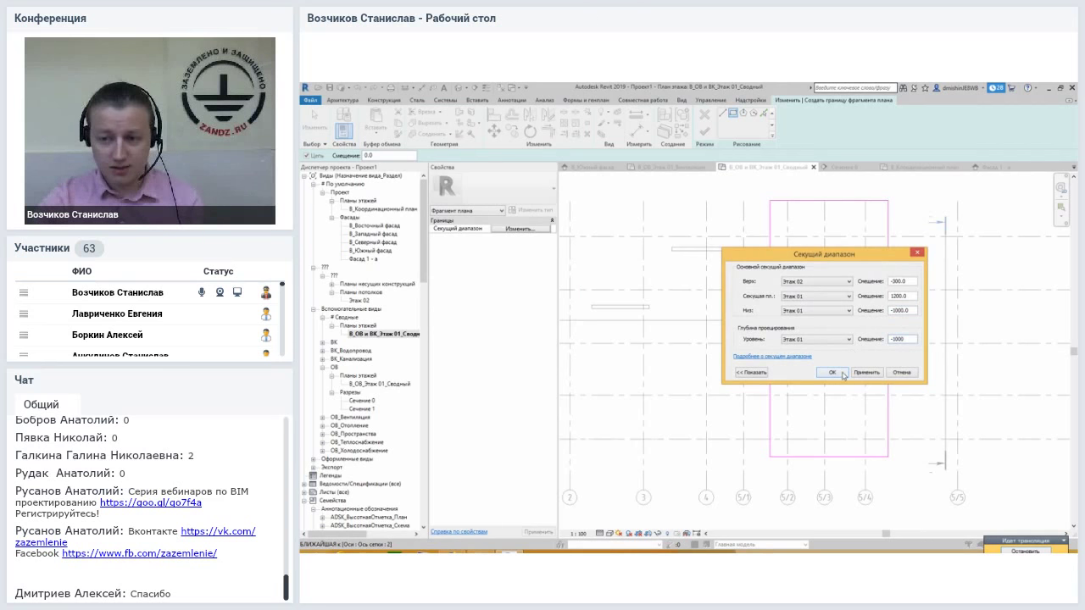
left_click(842, 373)
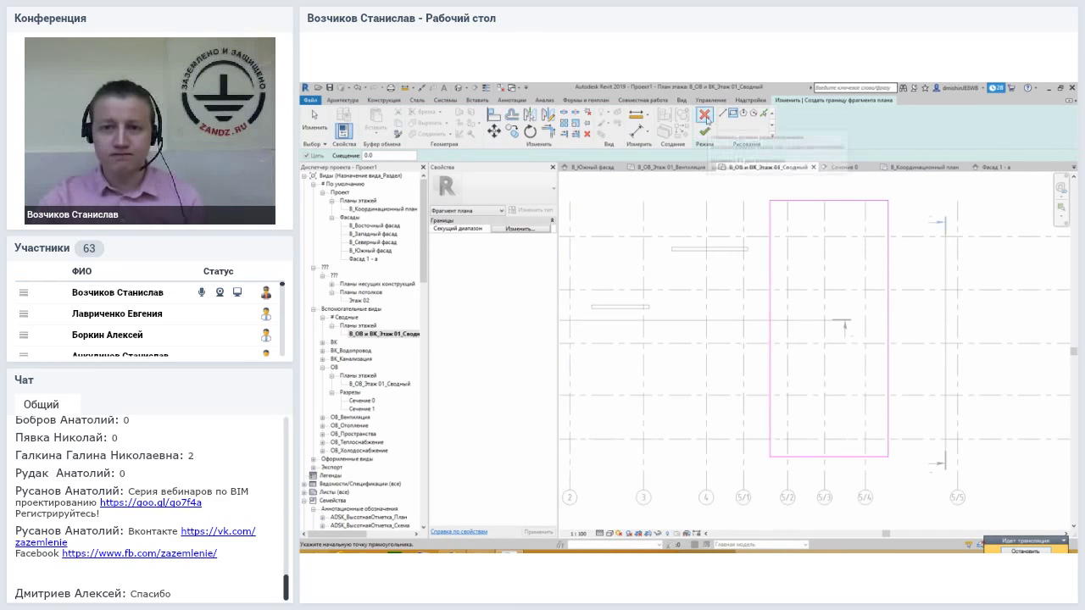
left_click(705, 116)
left_click(712, 330)
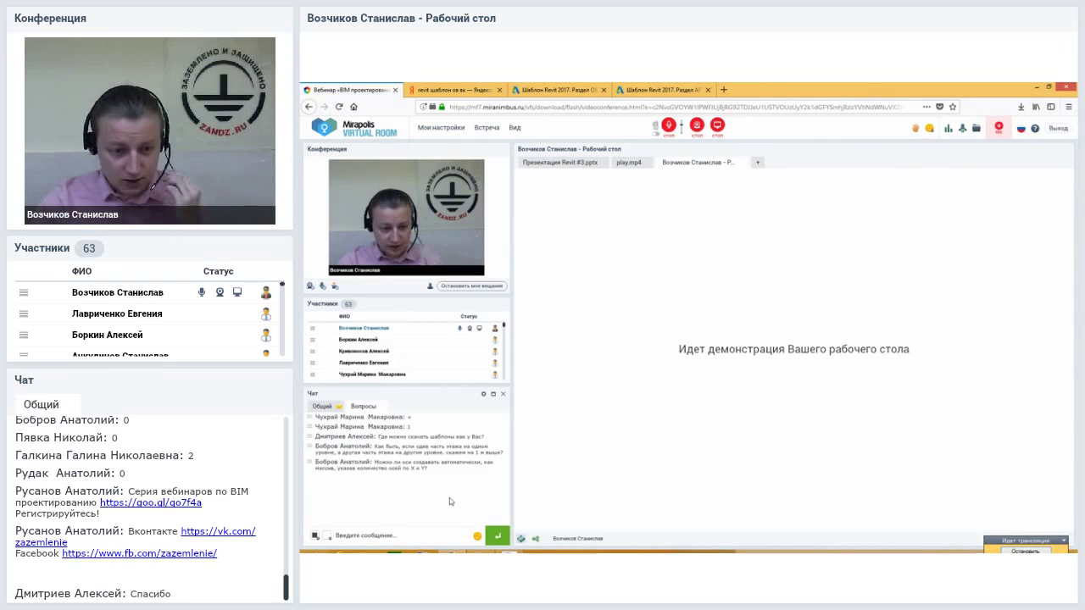
mouse_move(406, 393)
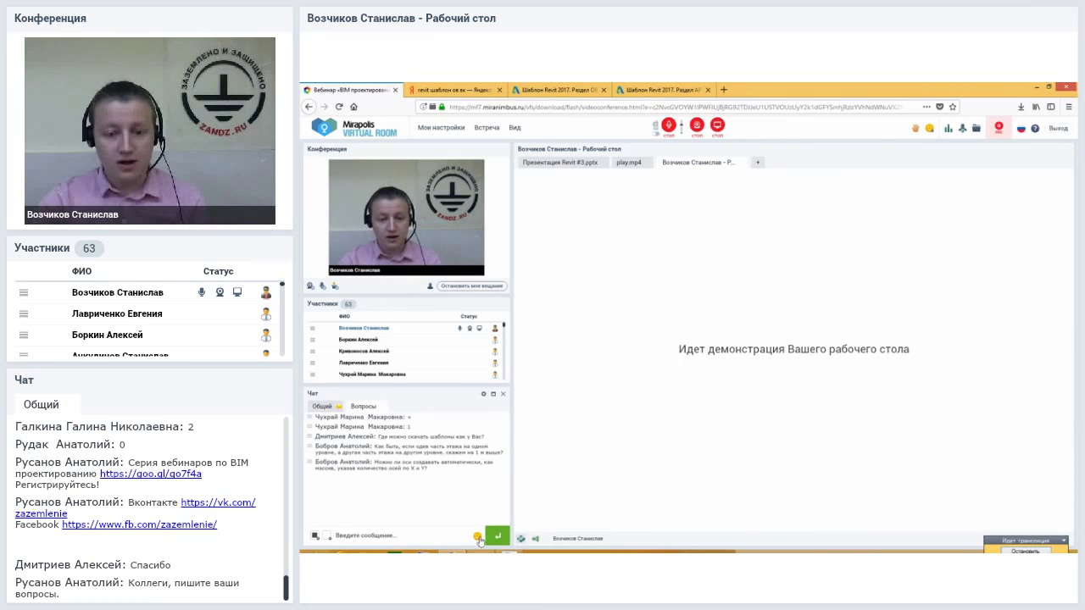
mouse_move(509, 553)
left_click(508, 502)
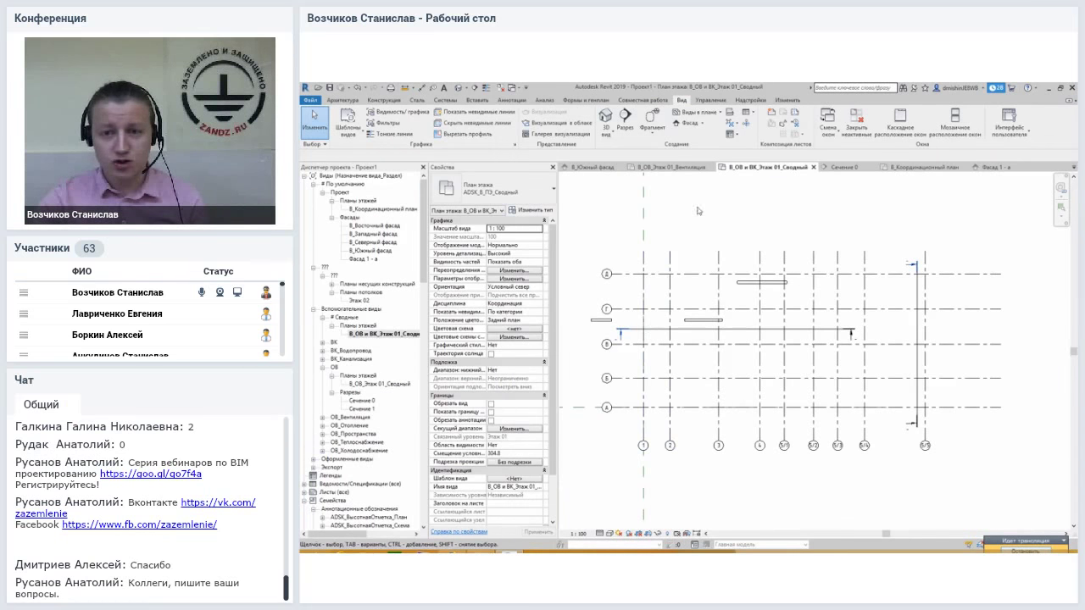
- Inspect grid axes 3, 5/4 and 5/5, then bring up the MVR screen-sharing window
left_click(718, 261)
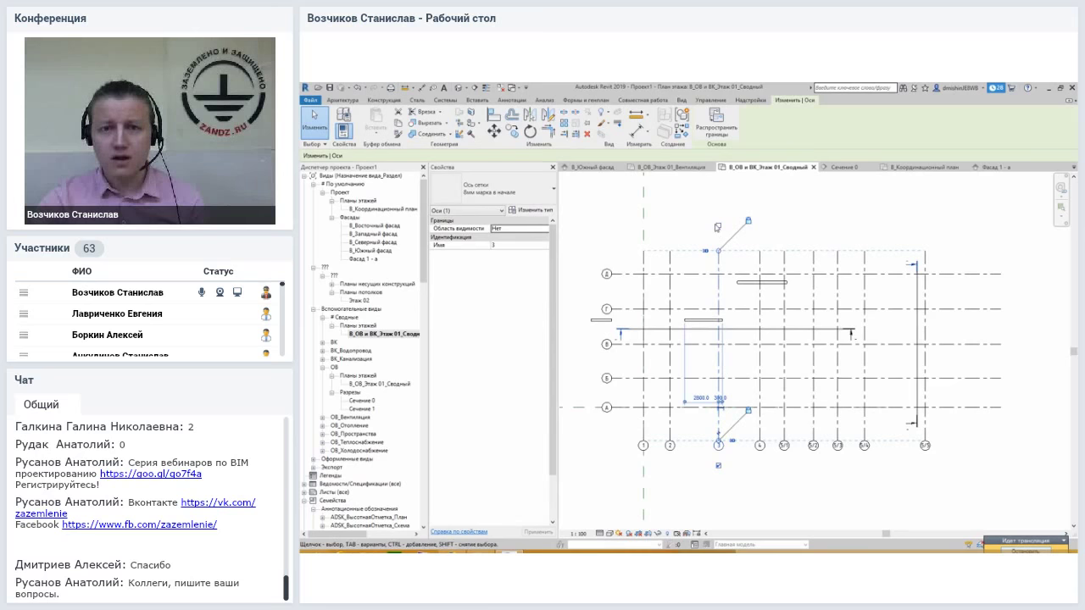
middle_click_drag(874, 285, 814, 280)
left_click(808, 280)
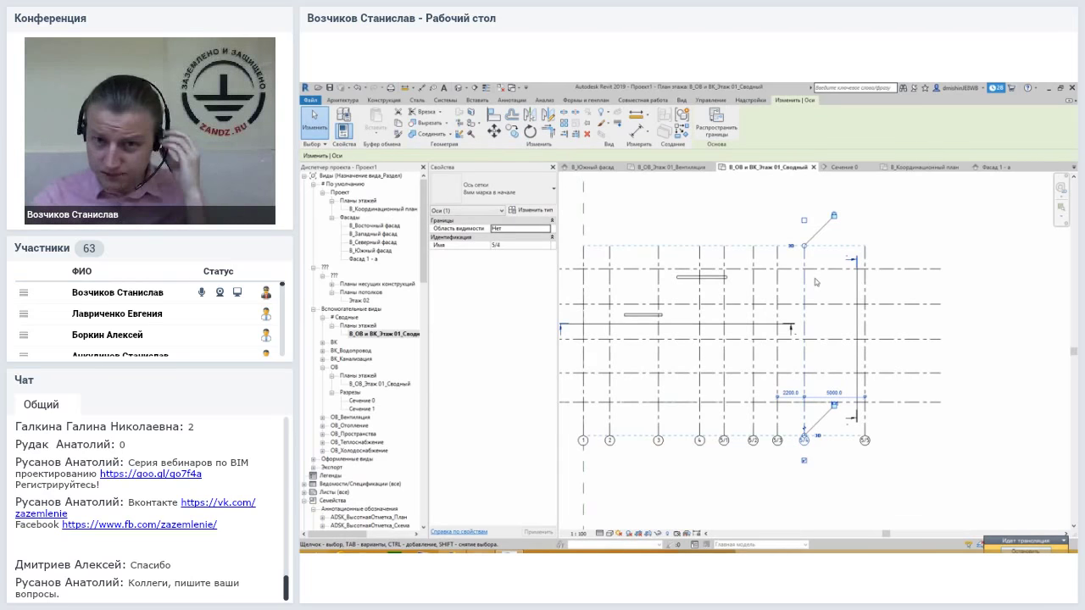
left_click(871, 253)
left_click(865, 254)
middle_click_drag(865, 254, 772, 252)
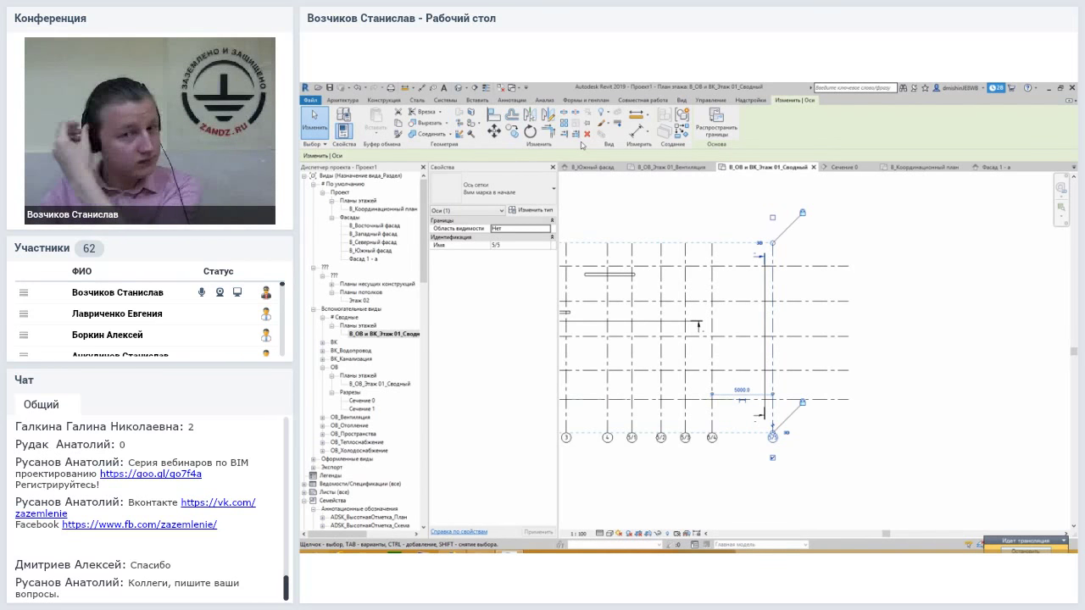
key("Escape")
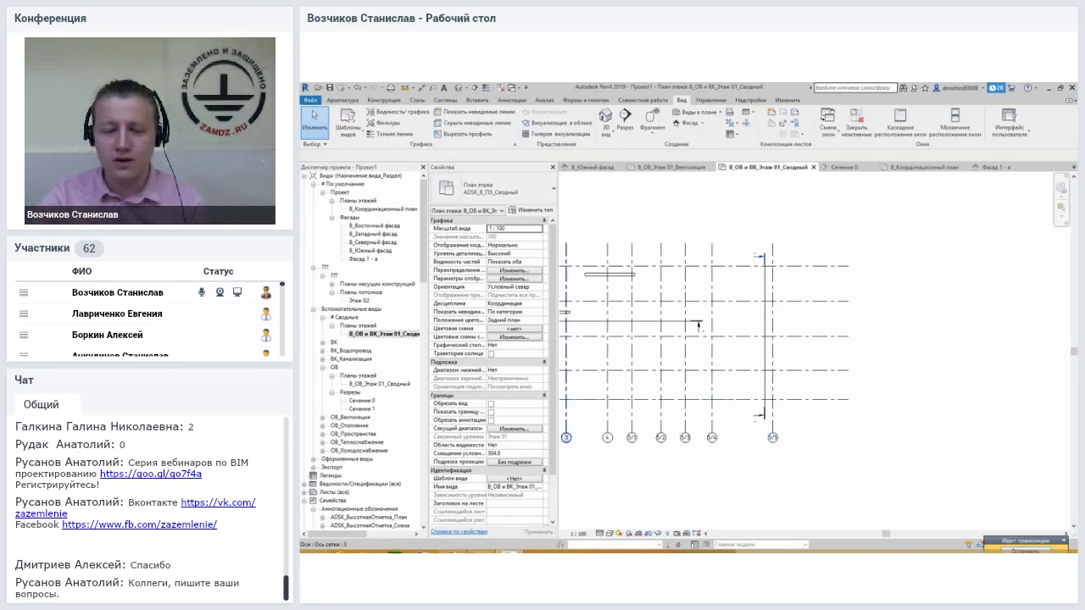
left_click(508, 552)
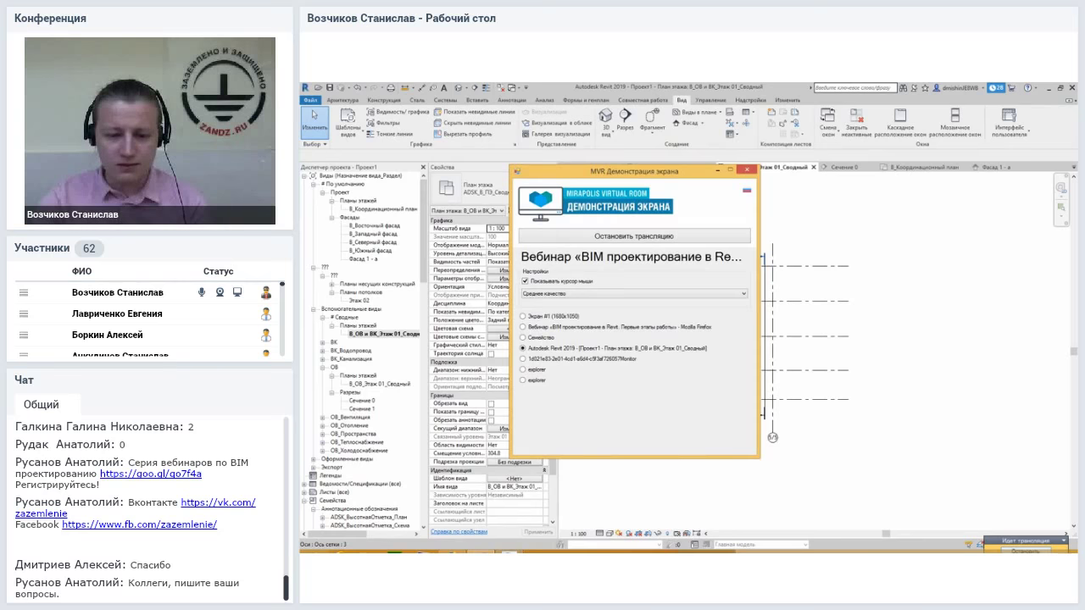
- On the Mirapolis conference page, stop your camera and sound with 'Остановить мое вещание'
left_click(634, 236)
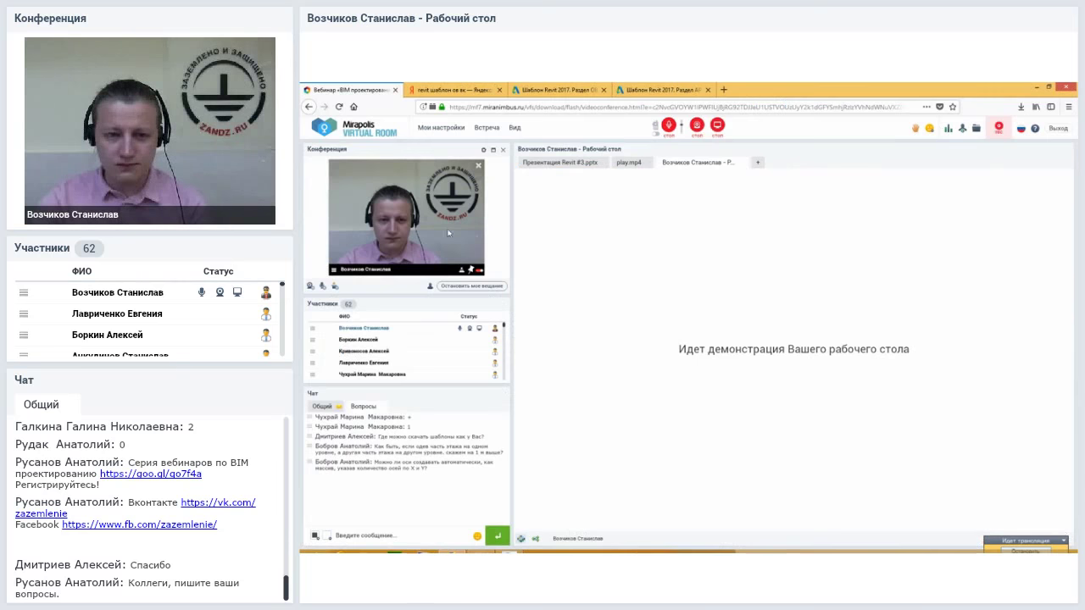
left_click(502, 286)
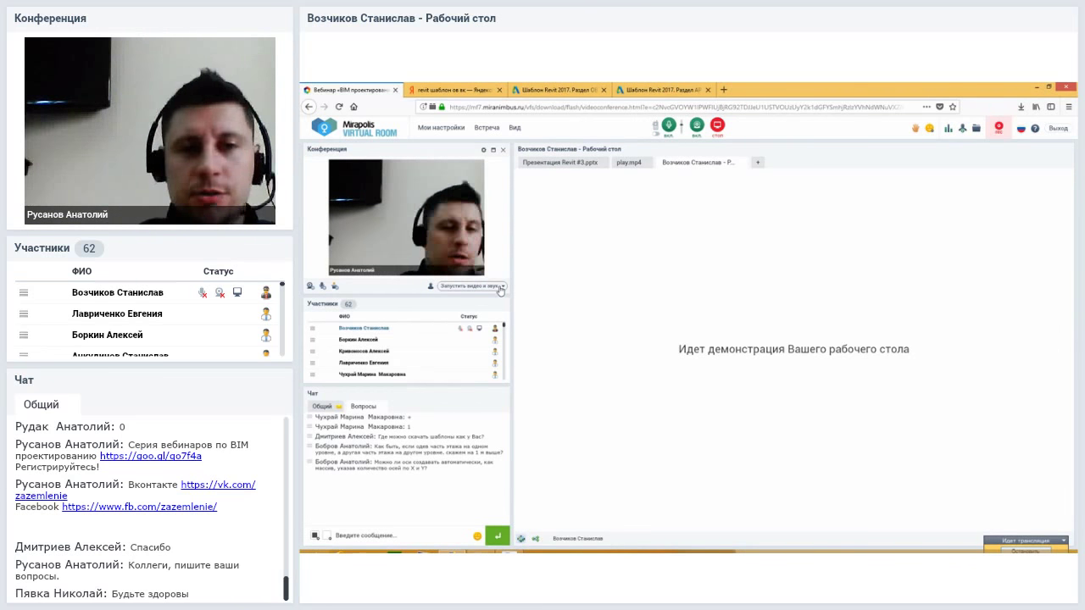
- Check the Общий chat, restart camera and sound, read the Вопросы tab, then return to Revit
left_click(324, 406)
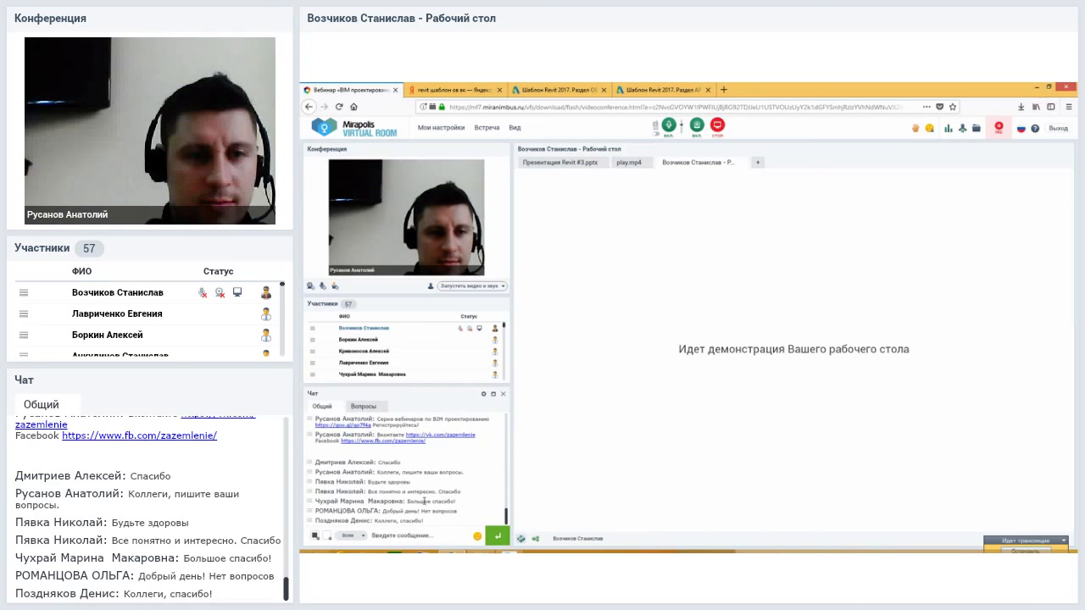
left_click(476, 287)
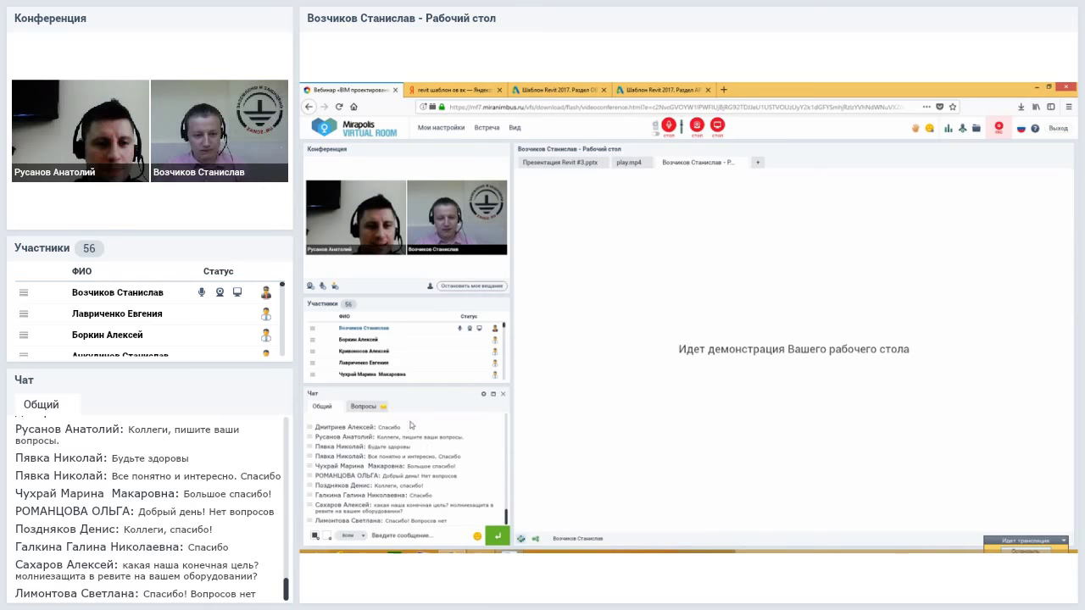
left_click(376, 411)
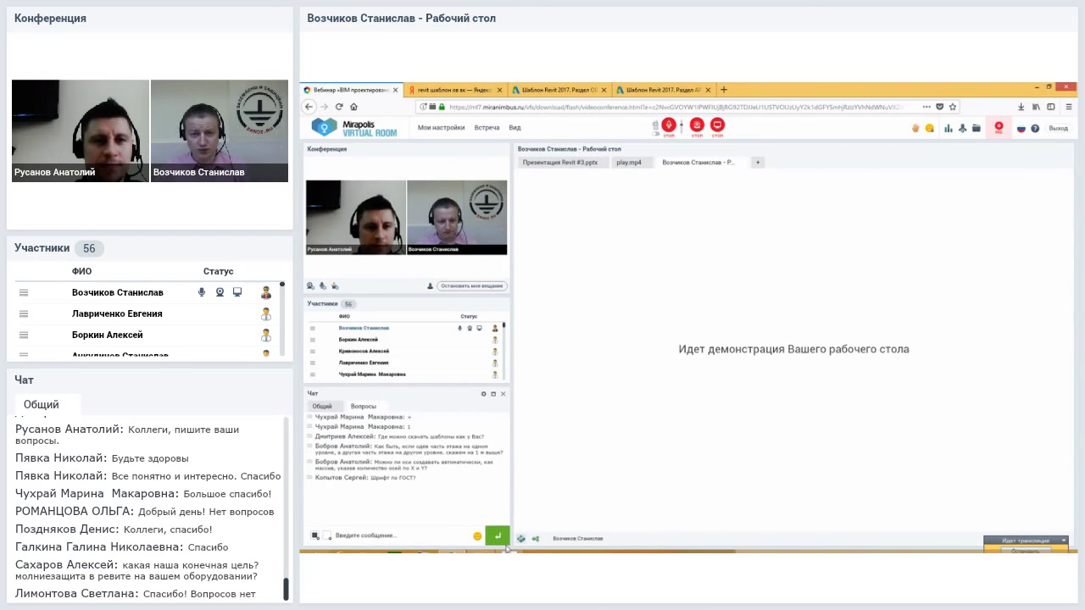
left_click(507, 550)
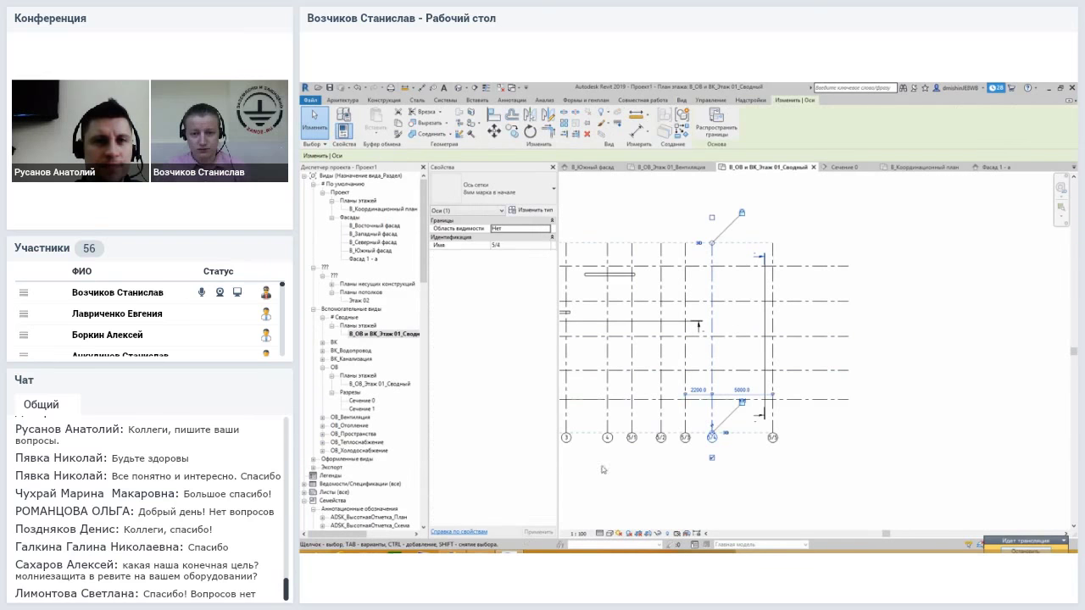
- Close the sharing window and array grid axis 5/4 into 10 copies spaced 2000 apart
left_click(480, 509)
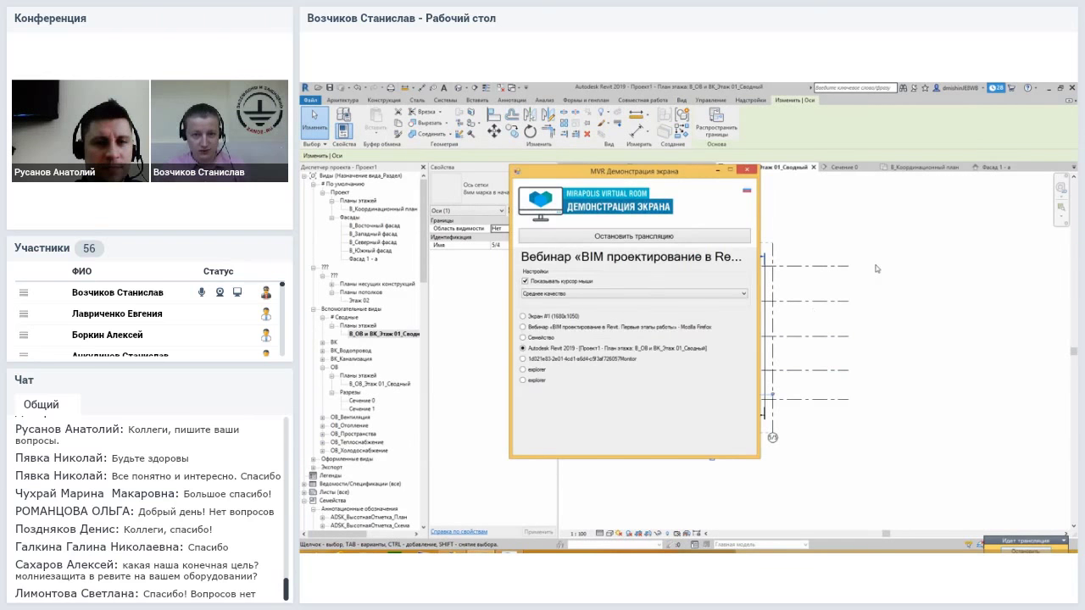
left_click(877, 269)
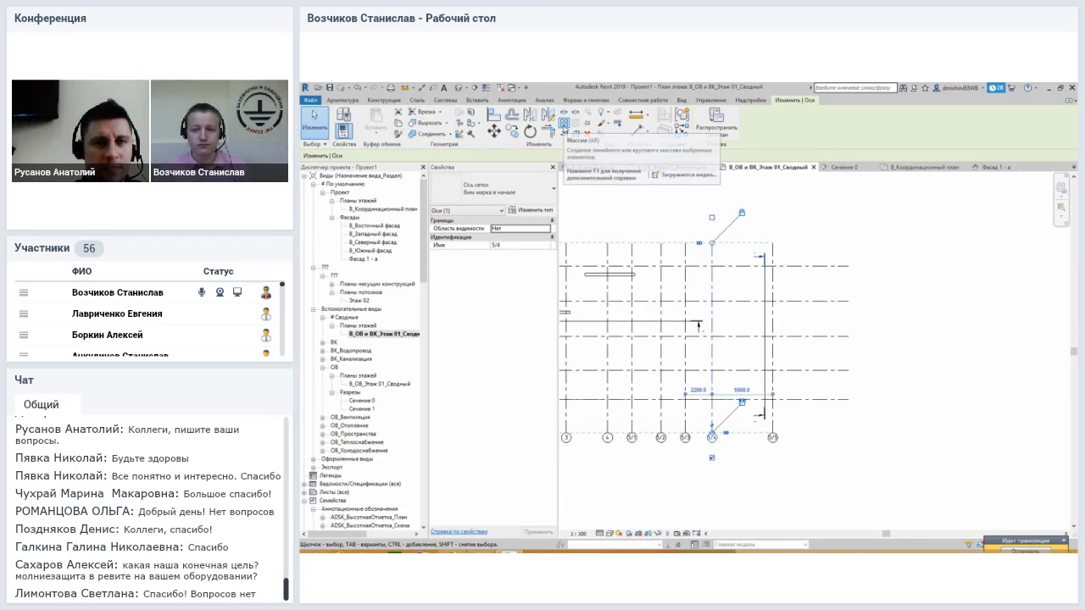
left_click(563, 125)
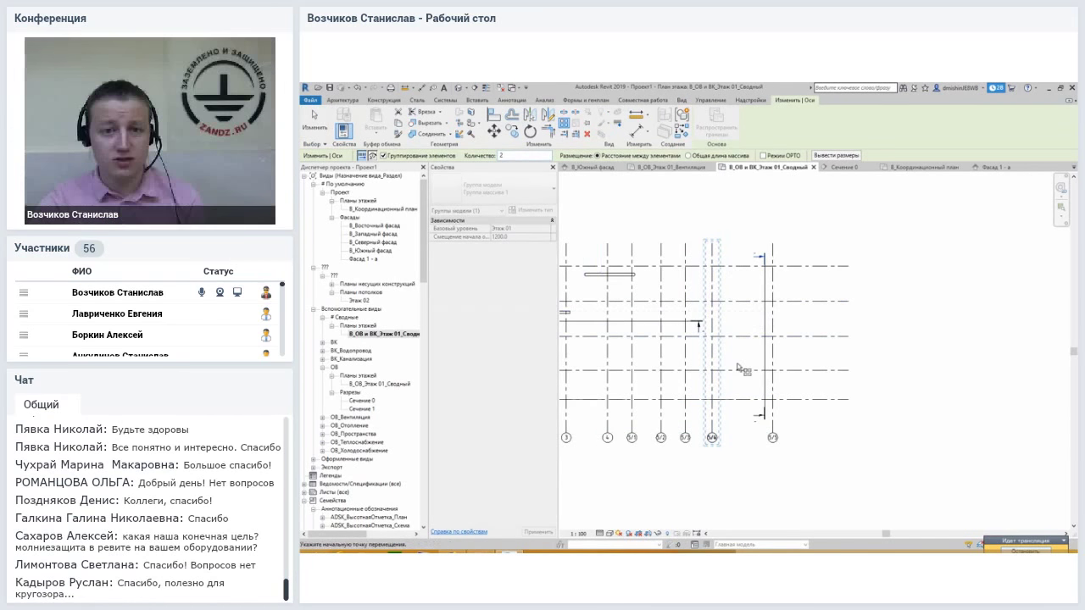
middle_click_drag(745, 373, 729, 378)
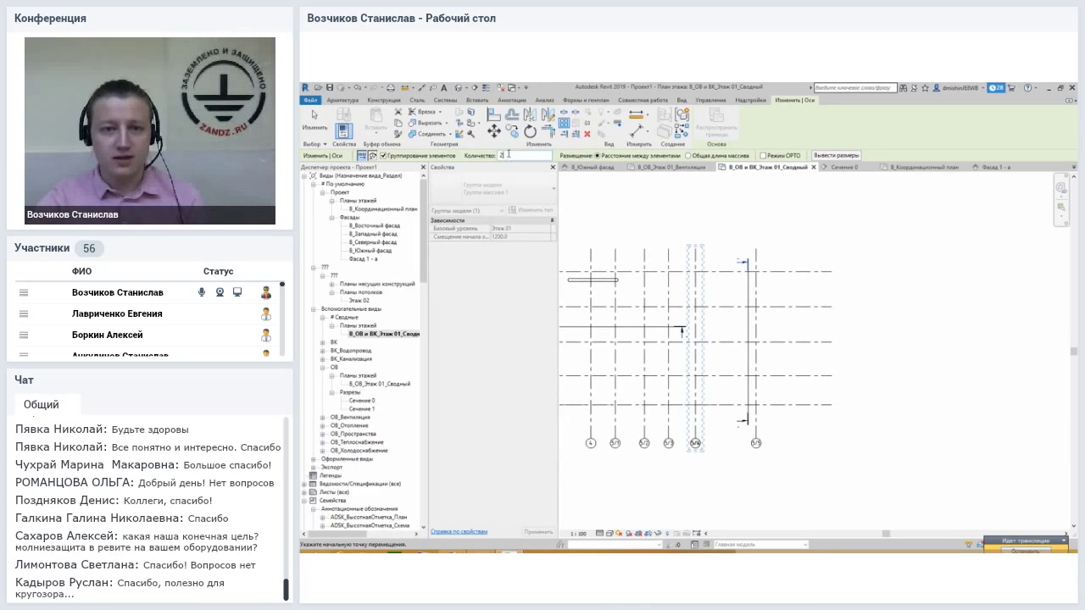
type("10")
left_click(694, 421)
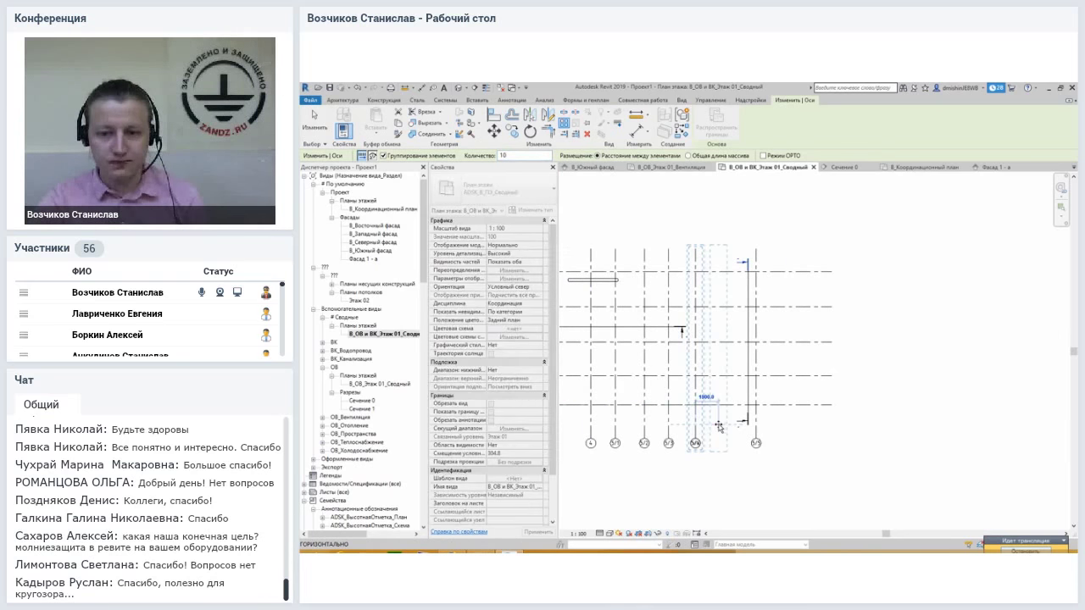
type("2000")
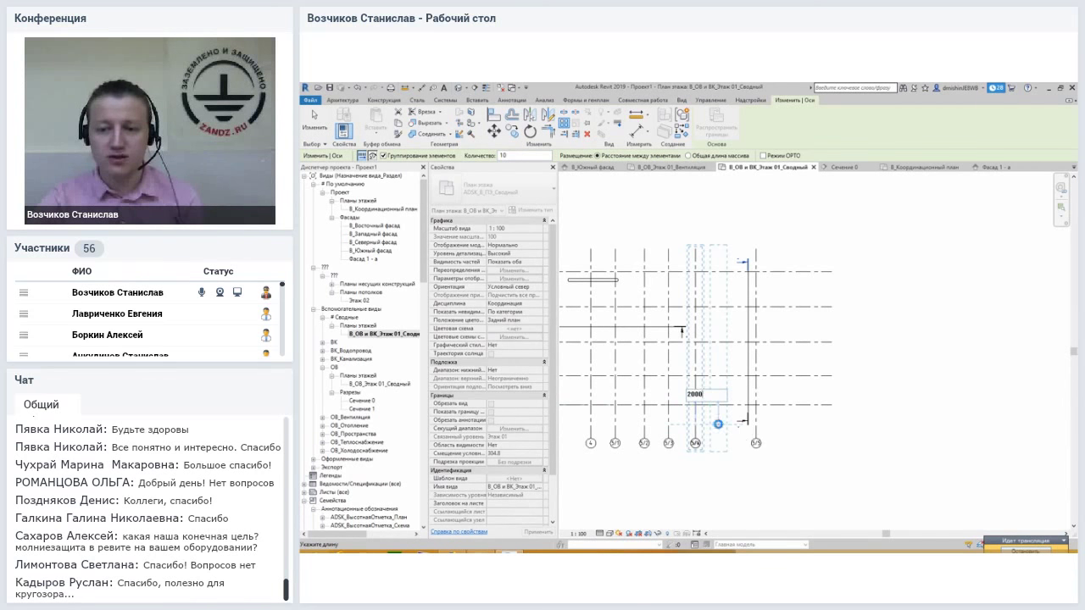
key("Return")
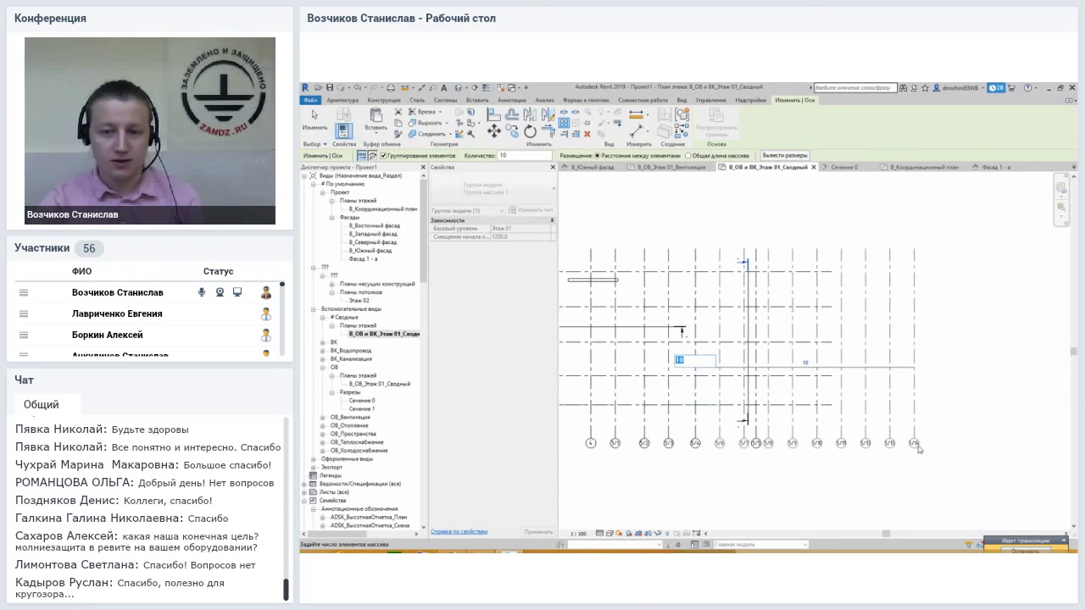
key("Return")
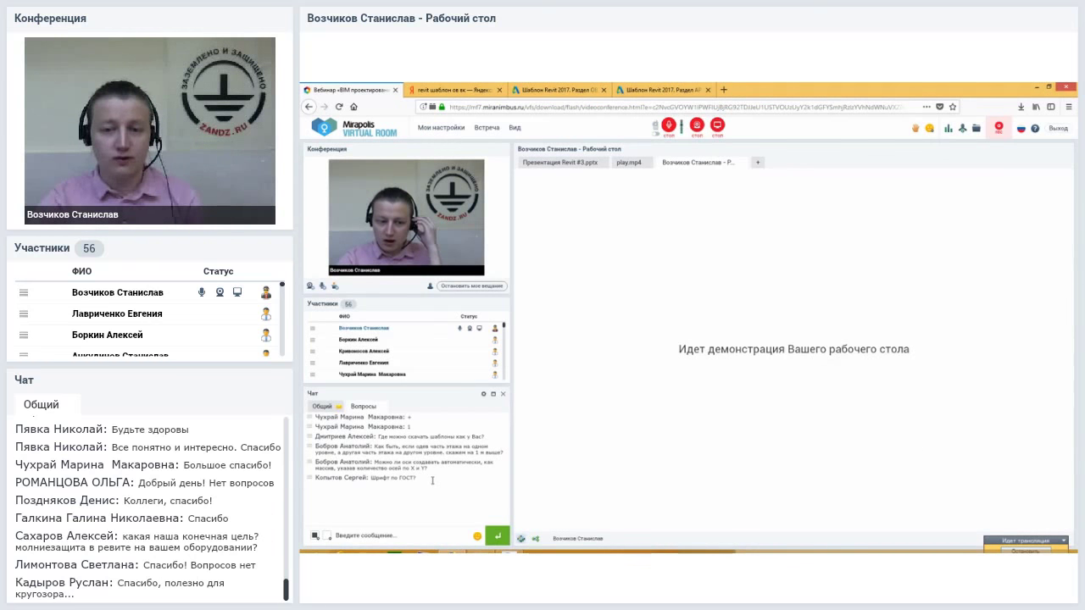
- Back in Revit, place a text note reading ГОСТ 21-000 above the grid axes
left_click(481, 553)
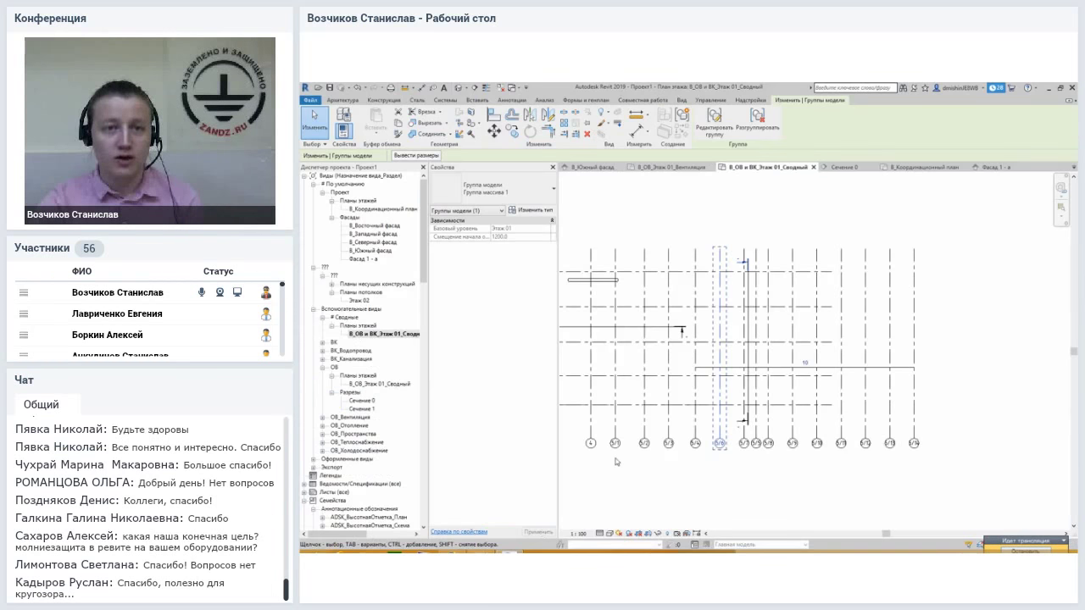
left_click(443, 88)
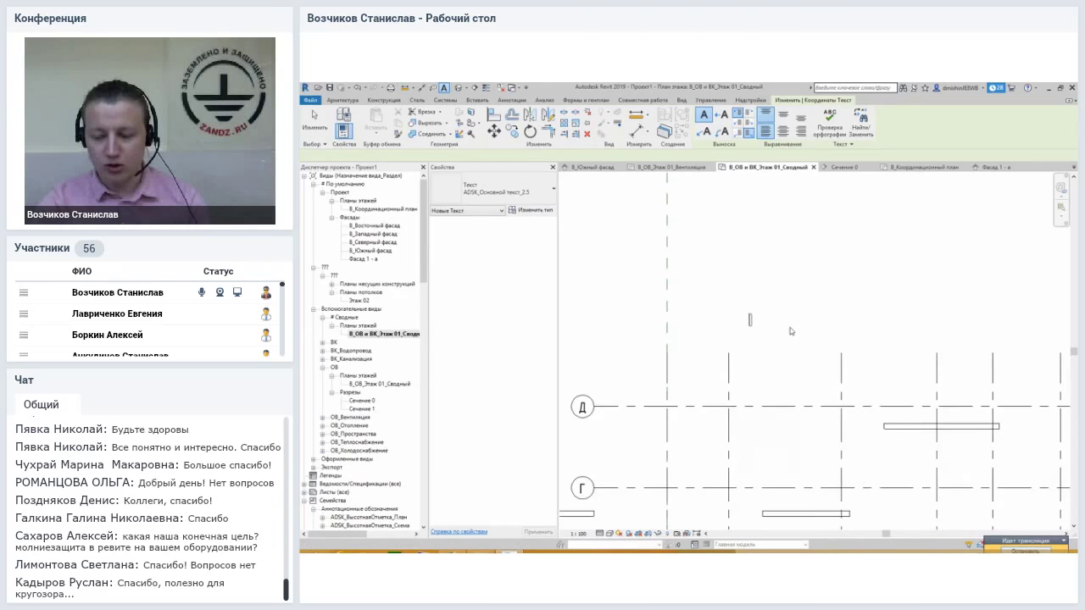
left_click(755, 316)
type("ывапывпв")
key("BackSpace")
key("BackSpace")
key("BackSpace")
key("BackSpace")
key("BackSpace")
key("BackSpace")
key("BackSpace")
key("BackSpace")
type("Г01-000")
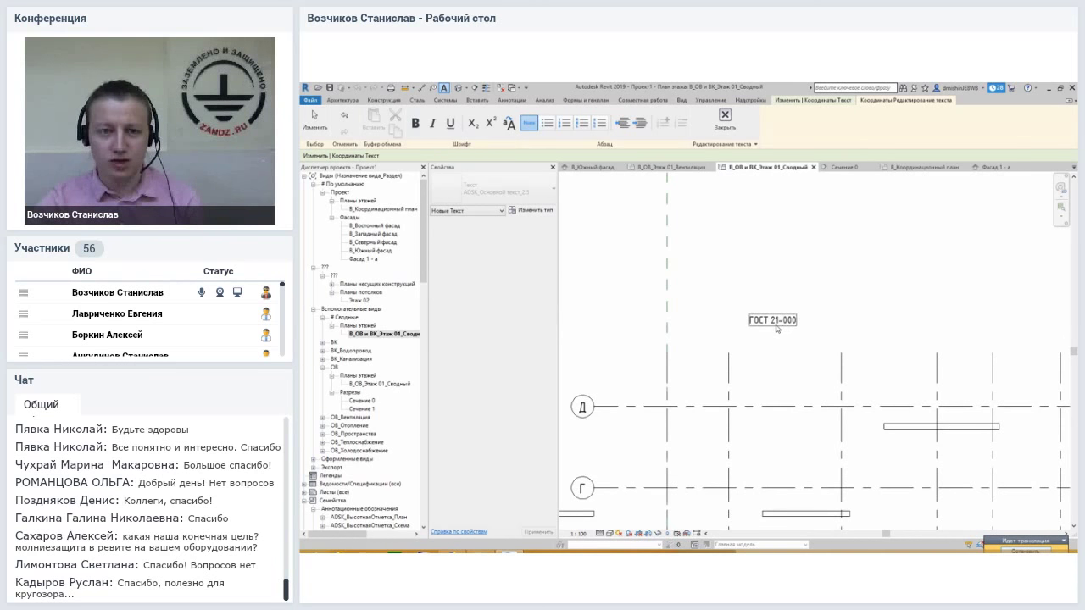
scroll(775, 331, "up", 2)
scroll(774, 333, "up", 1)
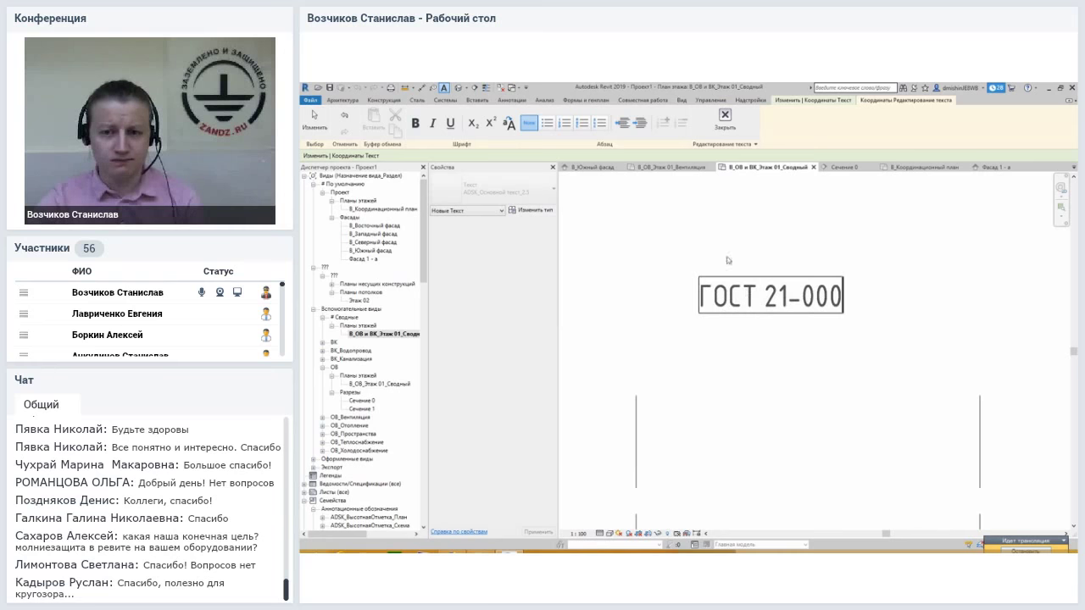
left_click(755, 339)
left_click(756, 339)
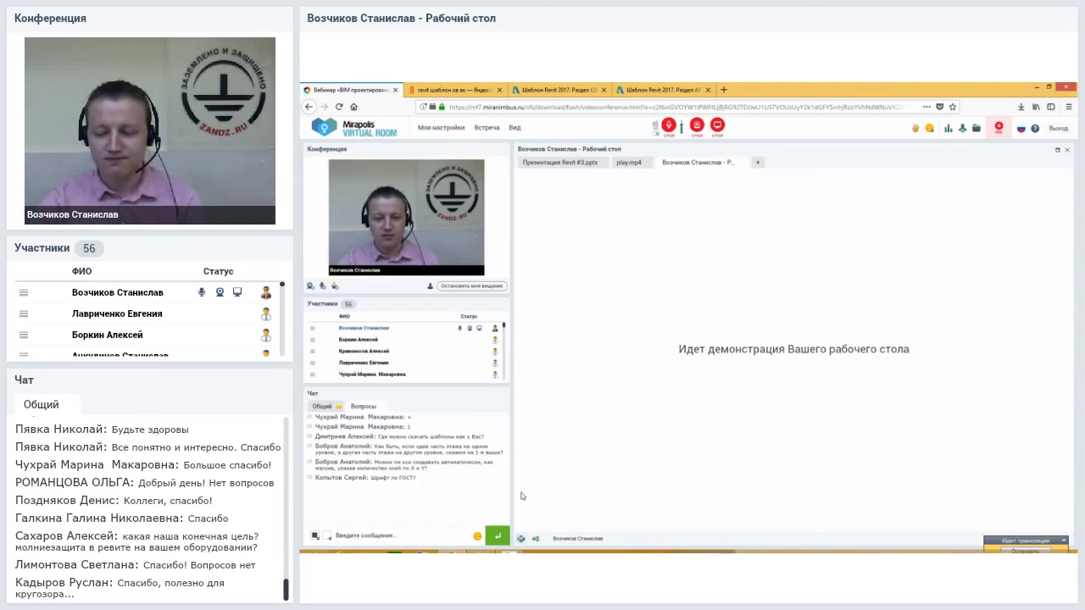
- Delete the ГОСТ 21-000 note, check the Общий and Вопросы chat tabs, then return to Revit
left_click(746, 297)
key("Delete")
key("alt+Tab")
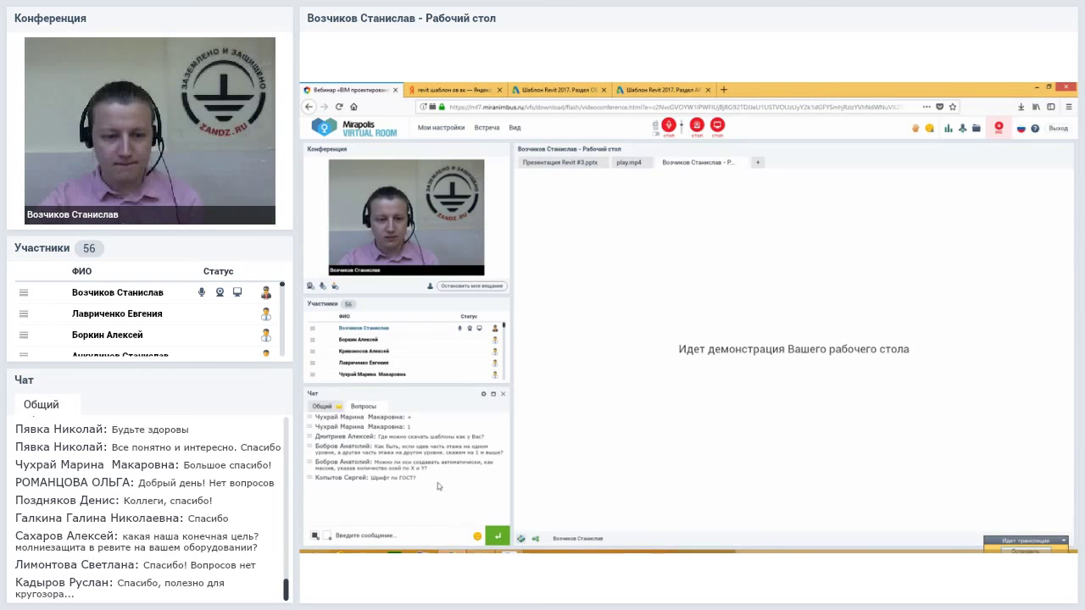
left_click(338, 407)
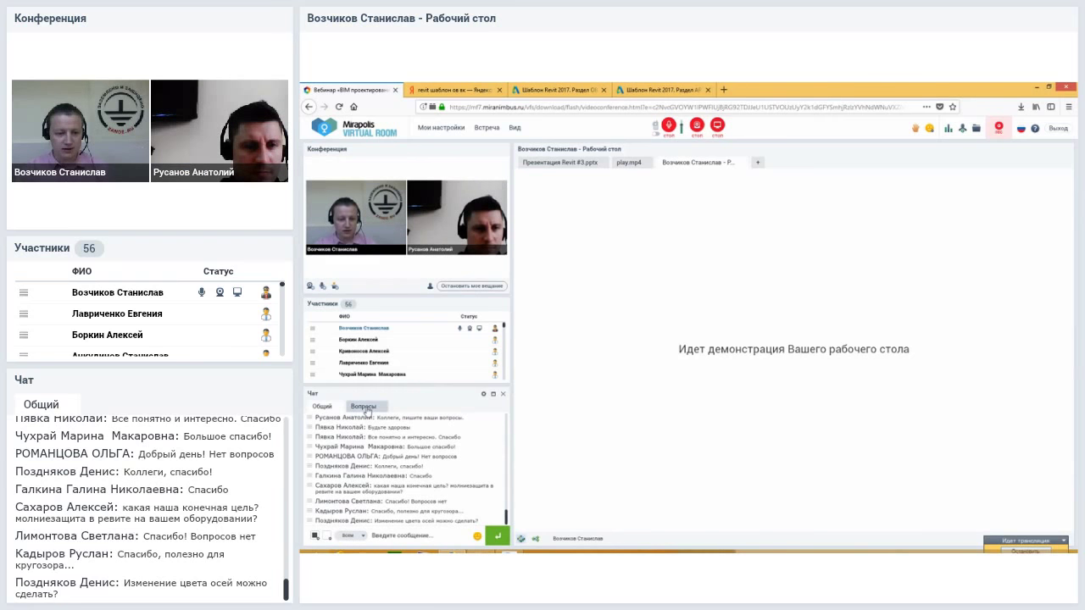
left_click(365, 407)
key("alt+Tab")
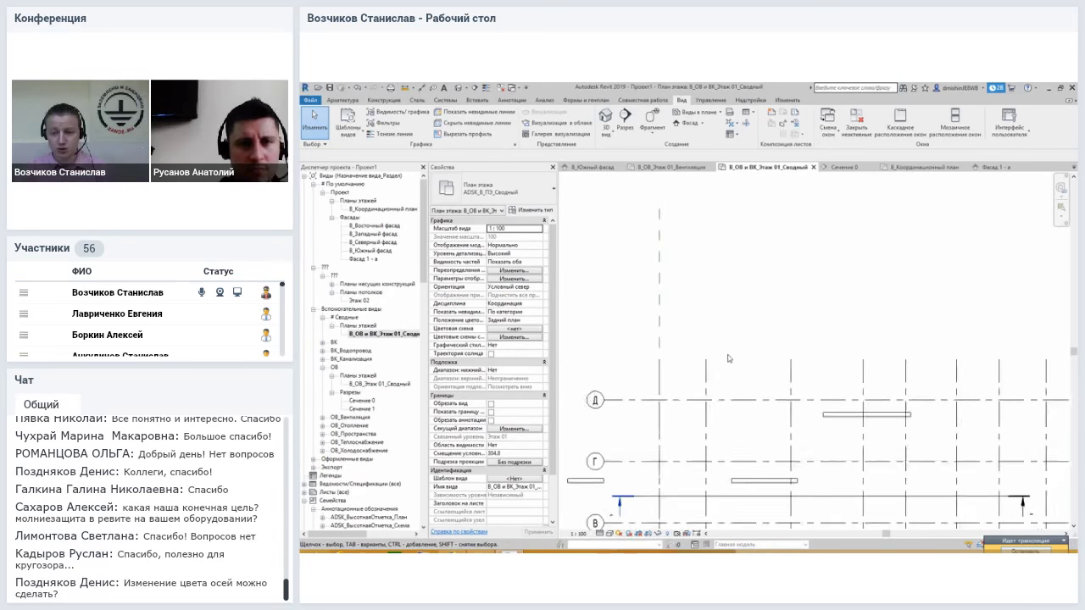
- Locate and select grid axis 2 on the floor plan
left_click(724, 278)
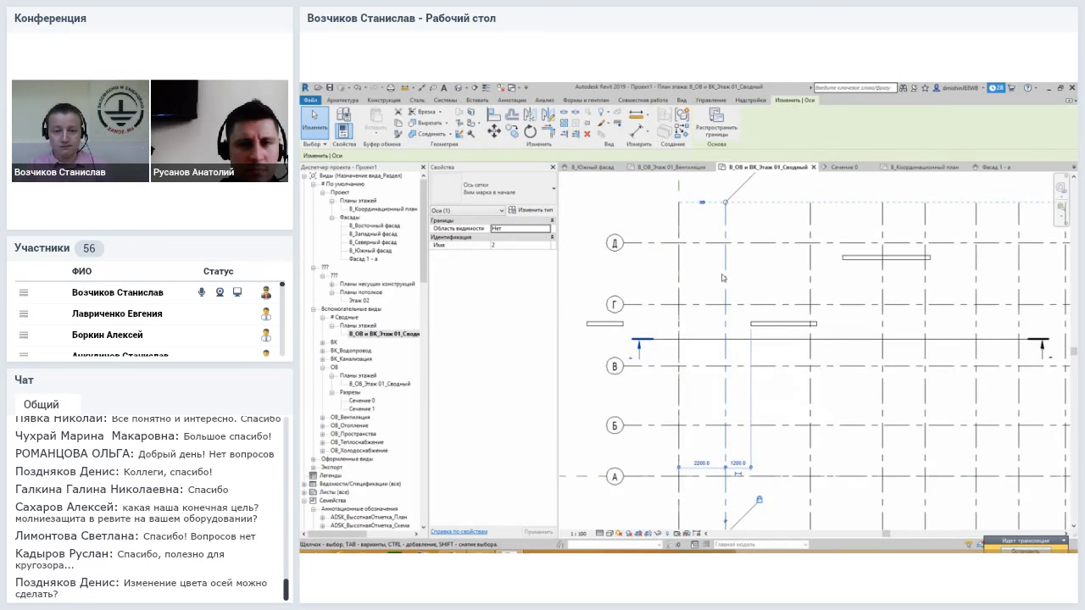
scroll(724, 304, "down", 2)
key("Escape")
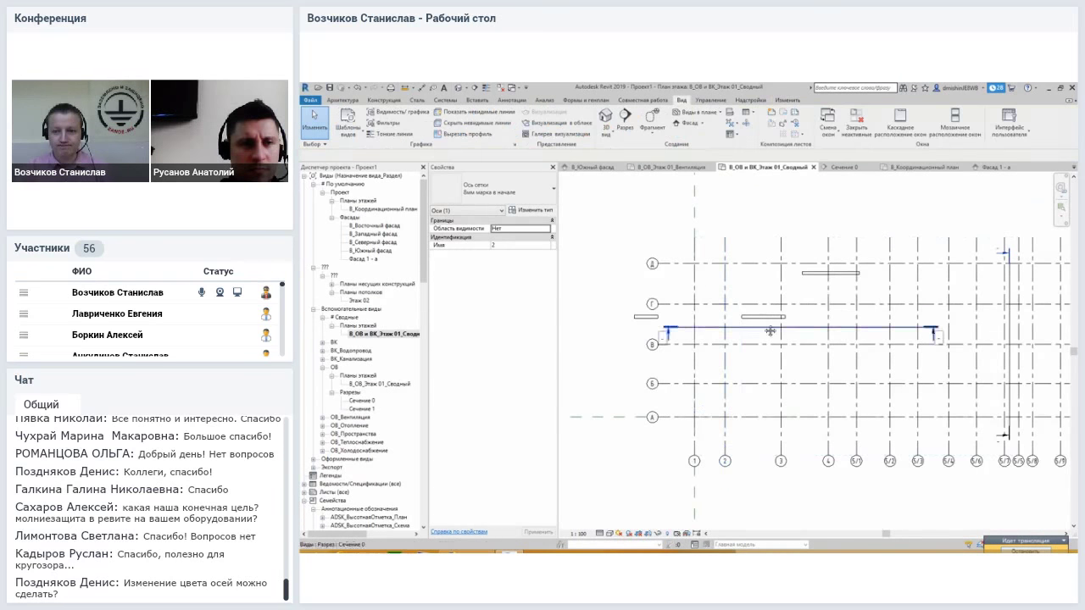
middle_click_drag(1043, 333, 717, 330)
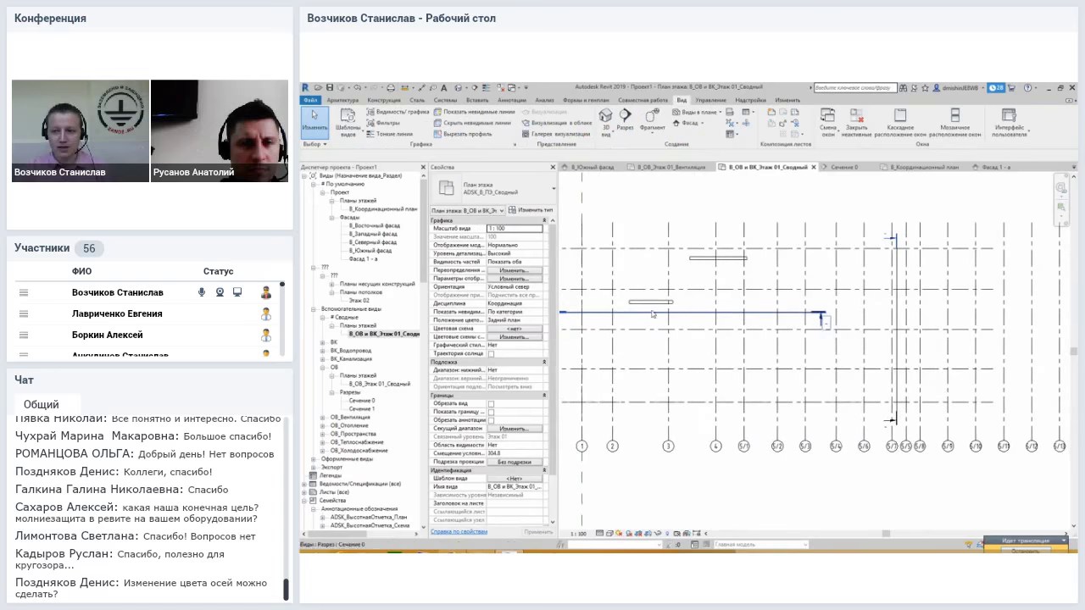
left_click(873, 331)
middle_click_drag(445, 310, 776, 310)
left_click(728, 437)
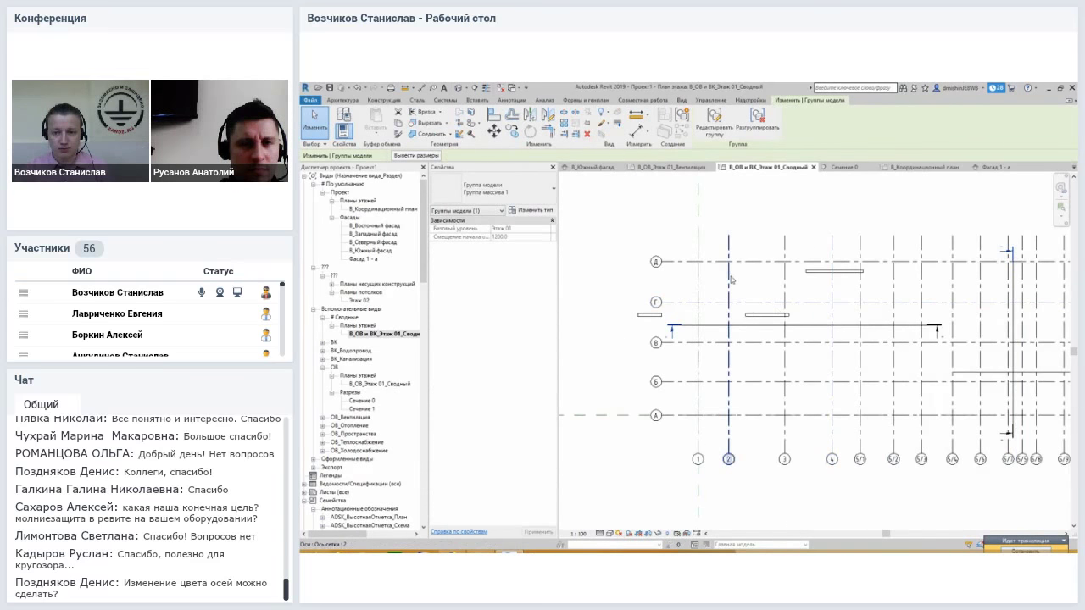
scroll(760, 444, "up", 1)
scroll(759, 444, "up", 2)
middle_click_drag(760, 416, 726, 383)
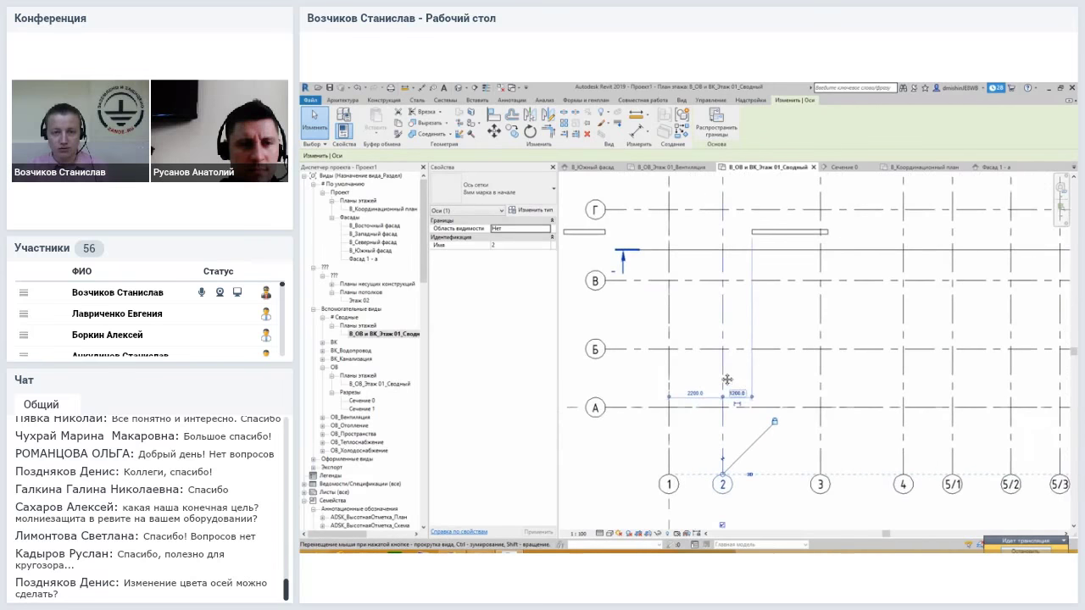
- Duplicate its grid type as 'Вм марка в начале красная' with red (RGB 255-034-034) end segments
left_click(524, 210)
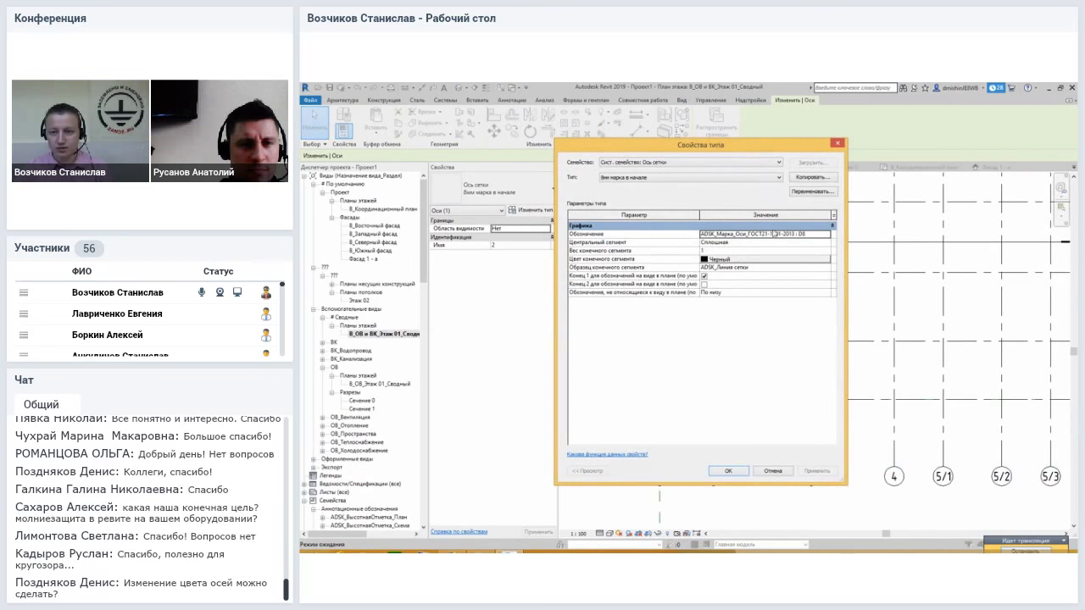
left_click(802, 178)
left_click(714, 305)
key("BackSpace")
type("красная")
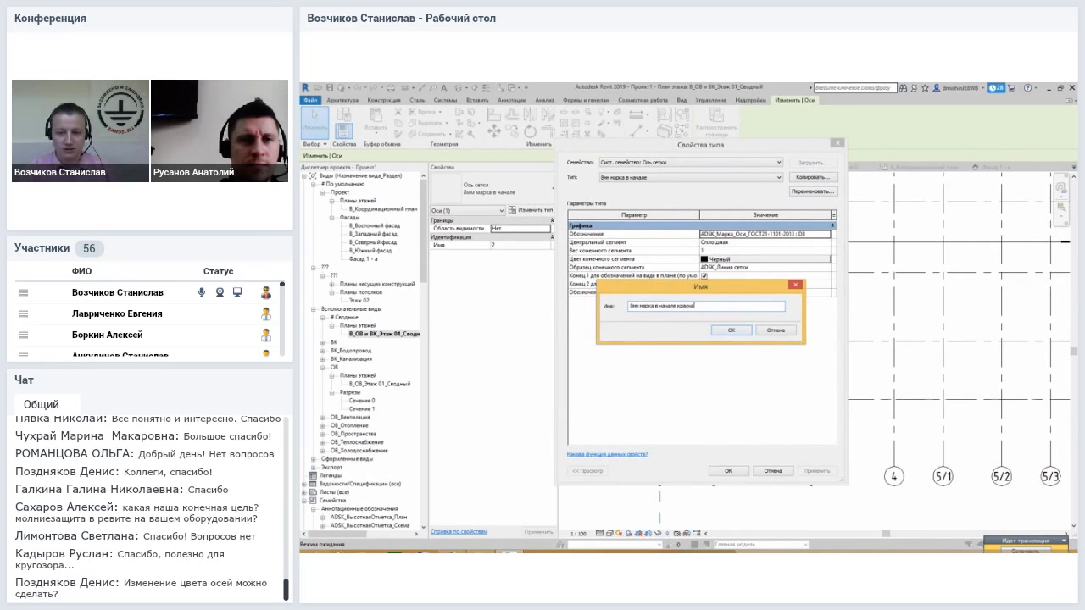
left_click(729, 330)
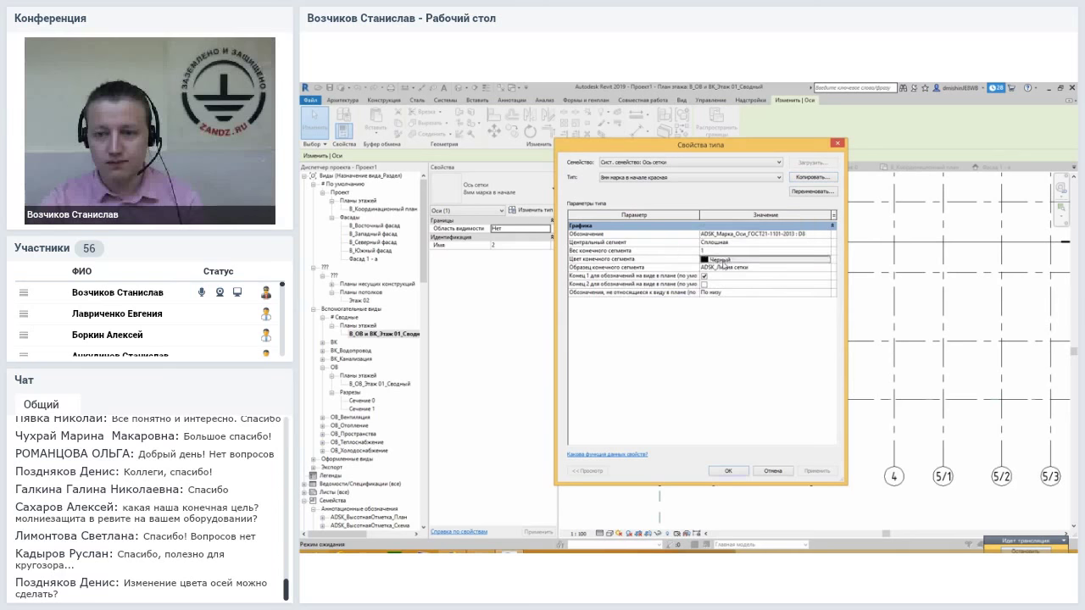
left_click(722, 261)
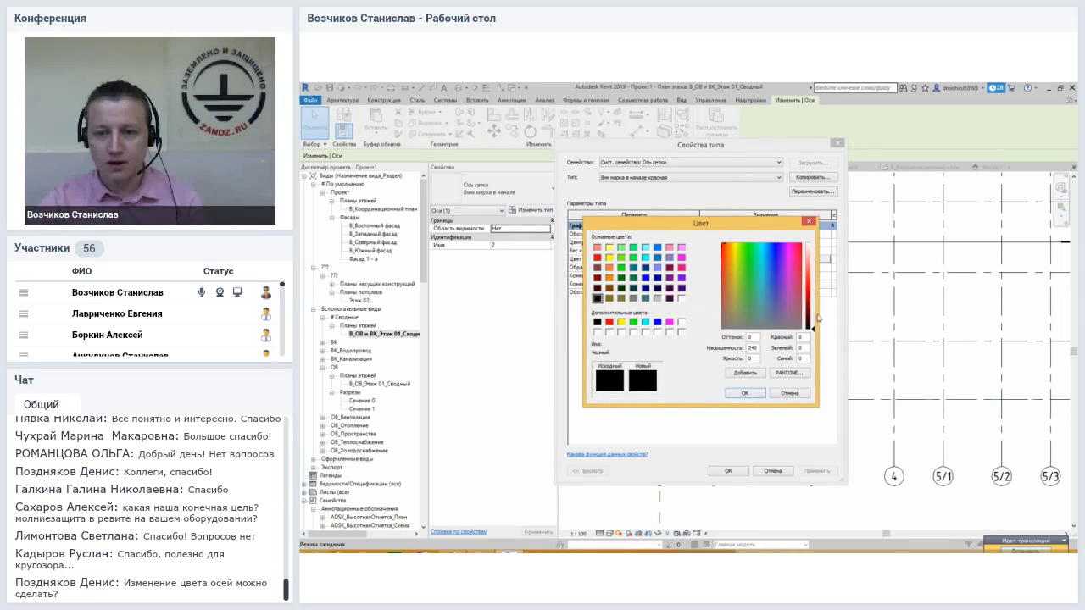
left_click(609, 322)
left_click(745, 393)
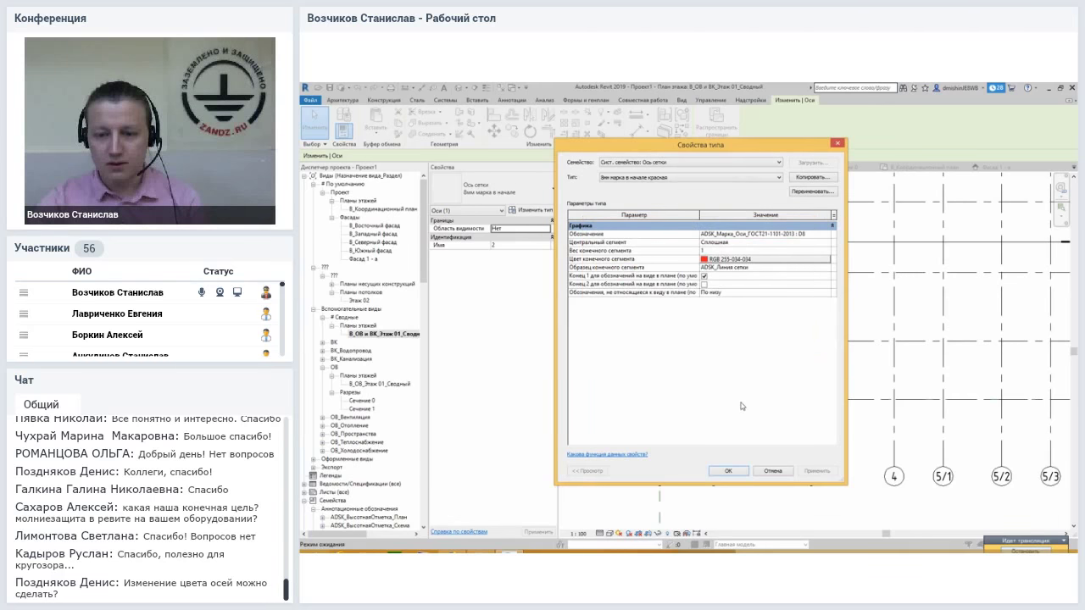
- Apply the grid type change and zoom in on grid bubbles 1–4
left_click(726, 471)
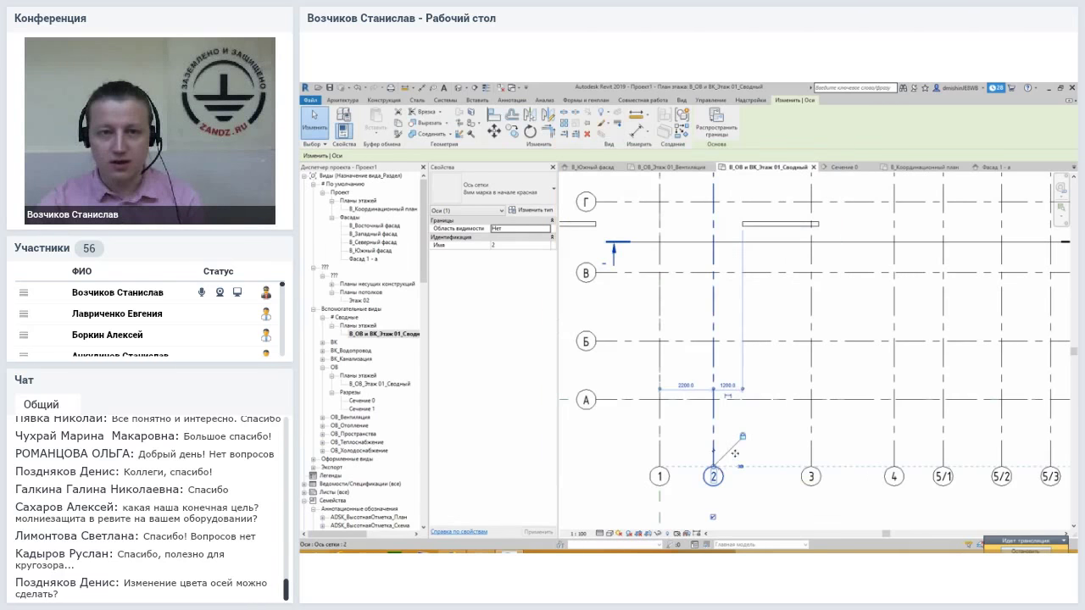
key("Escape")
scroll(737, 406, "up", 3)
scroll(740, 394, "up", 1)
middle_click_drag(740, 394, 745, 385)
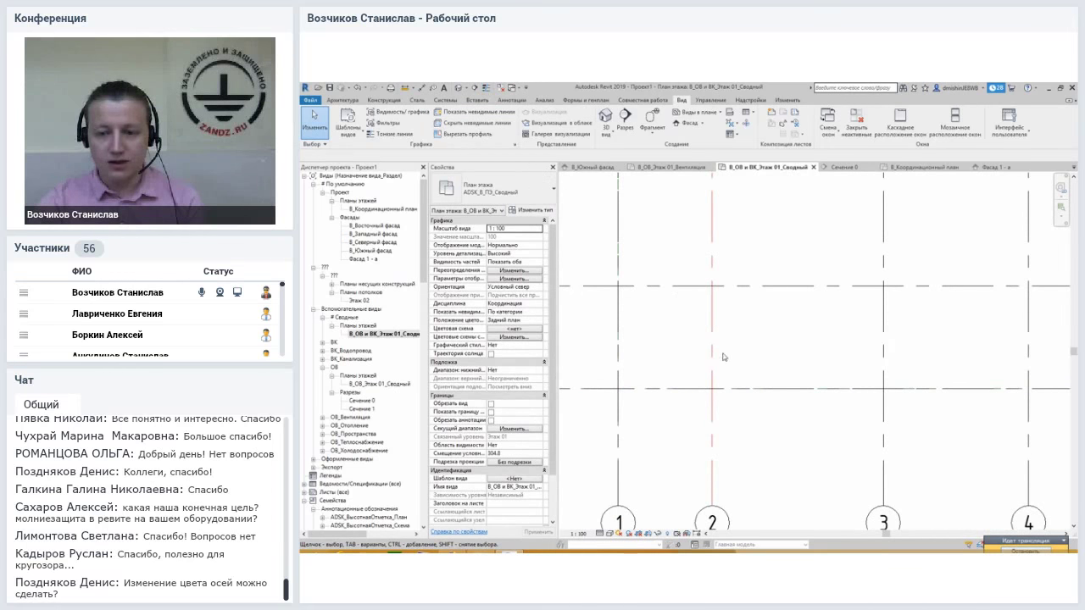
middle_click_drag(724, 412, 736, 342)
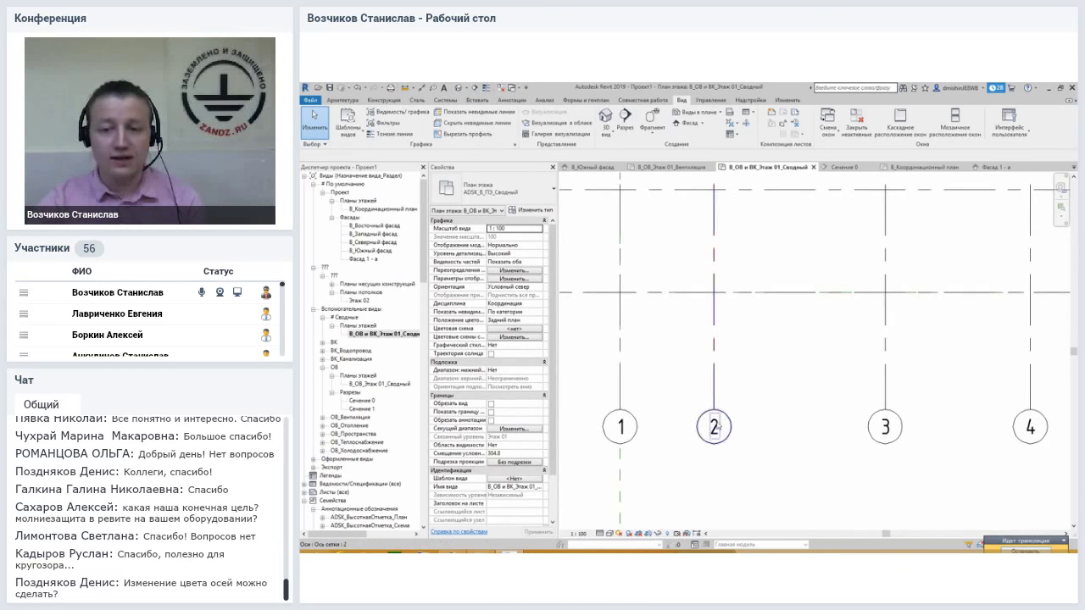
scroll(715, 428, "up", 2)
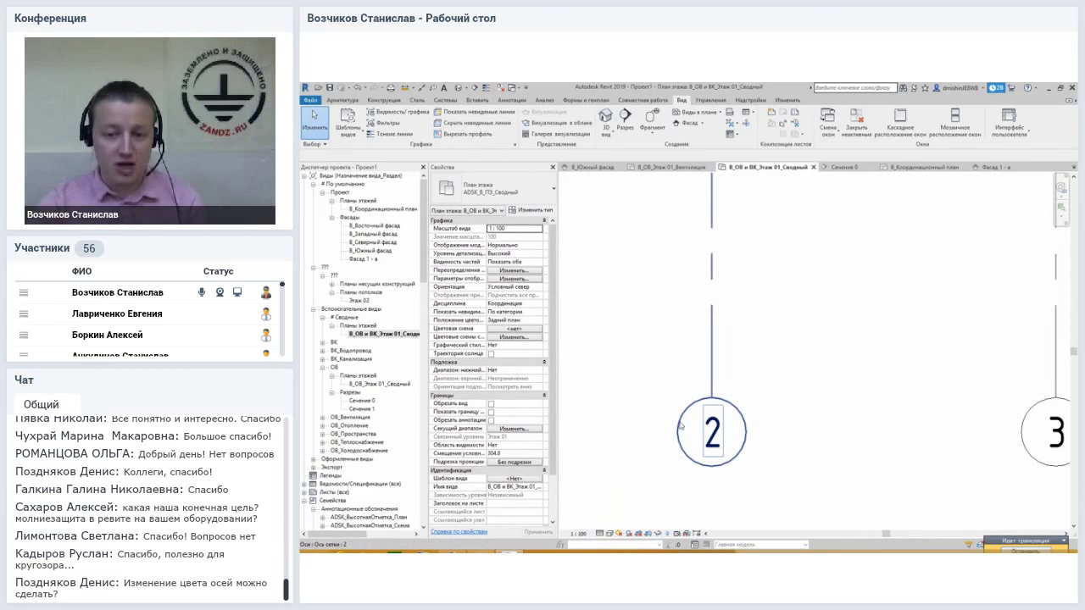
- Select grid axis 2 to inspect its red end segments, then switch to the conference page
left_click(743, 412)
left_click(749, 430)
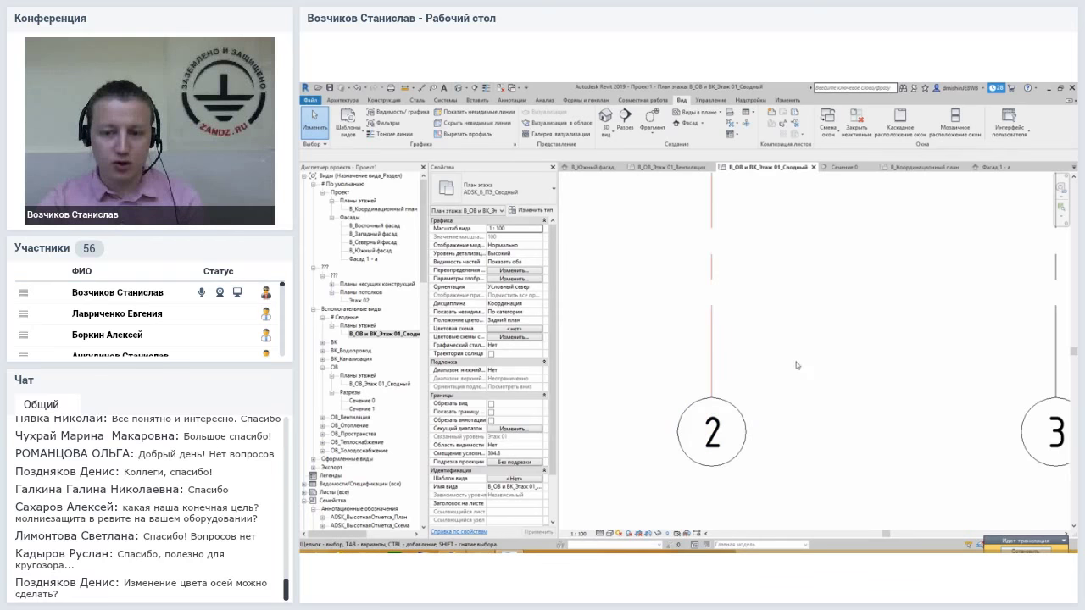
left_click(741, 415)
left_click(672, 430)
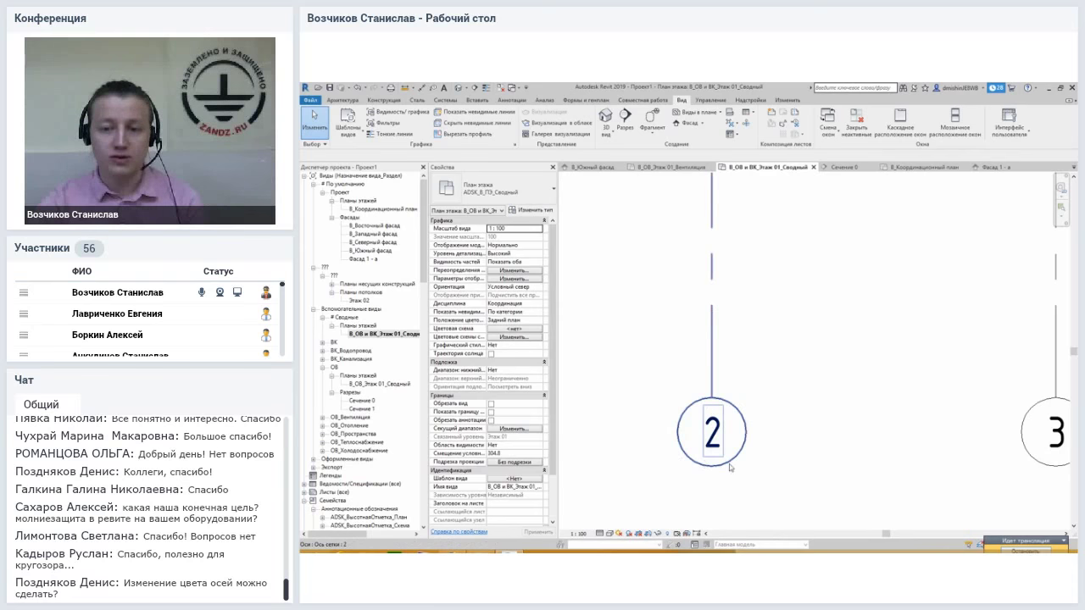
scroll(762, 375, "down", 3)
scroll(761, 375, "down", 2)
scroll(746, 407, "up", 2)
scroll(740, 422, "up", 2)
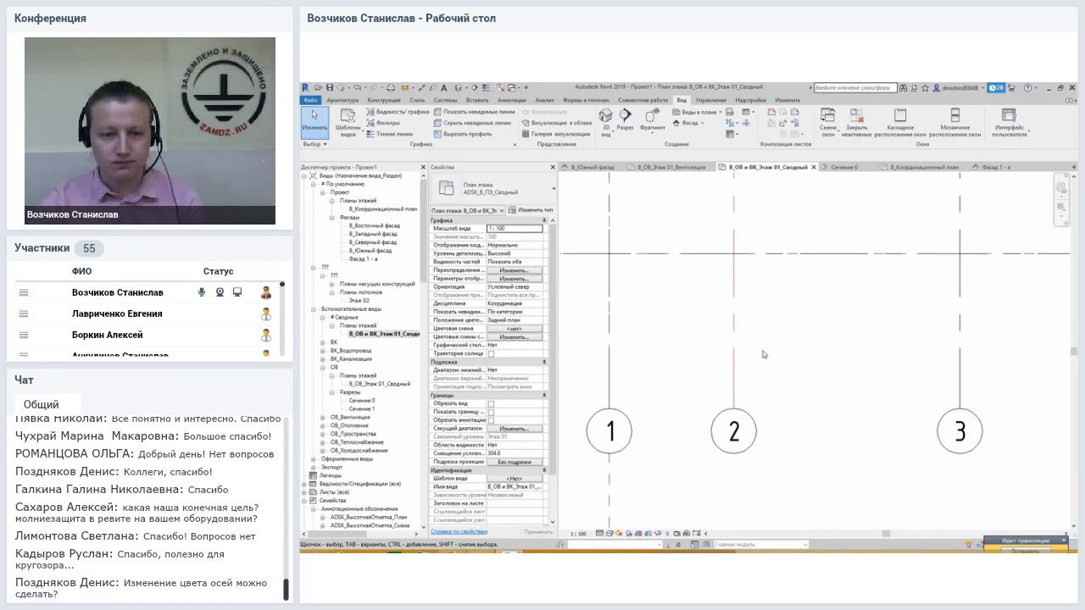
middle_click_drag(763, 355, 695, 429)
key("alt+Tab")
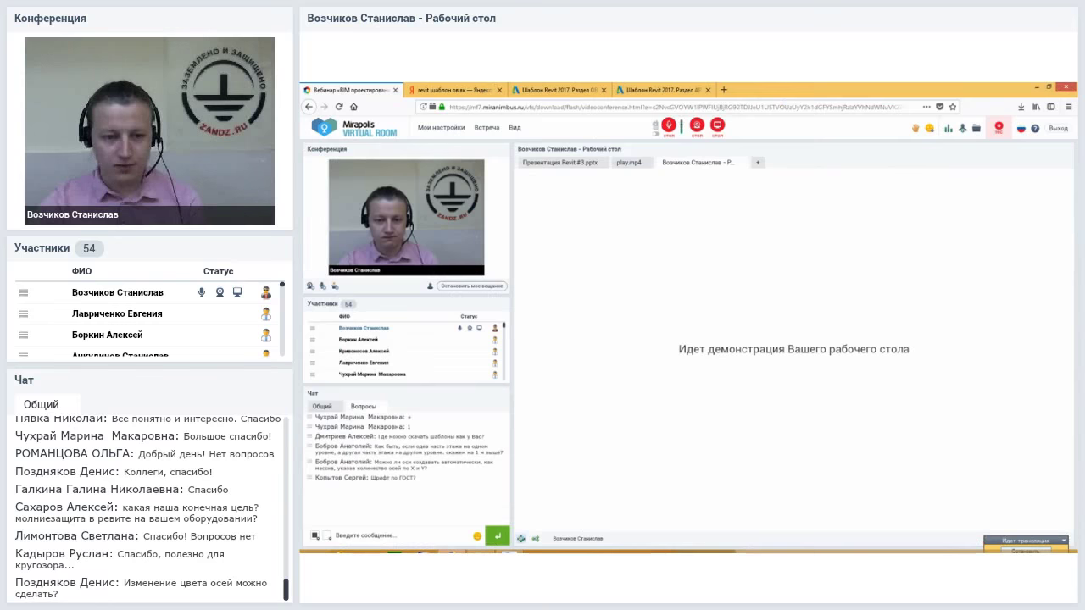
- Show the Общий general chat messages in the conference room
left_click(327, 408)
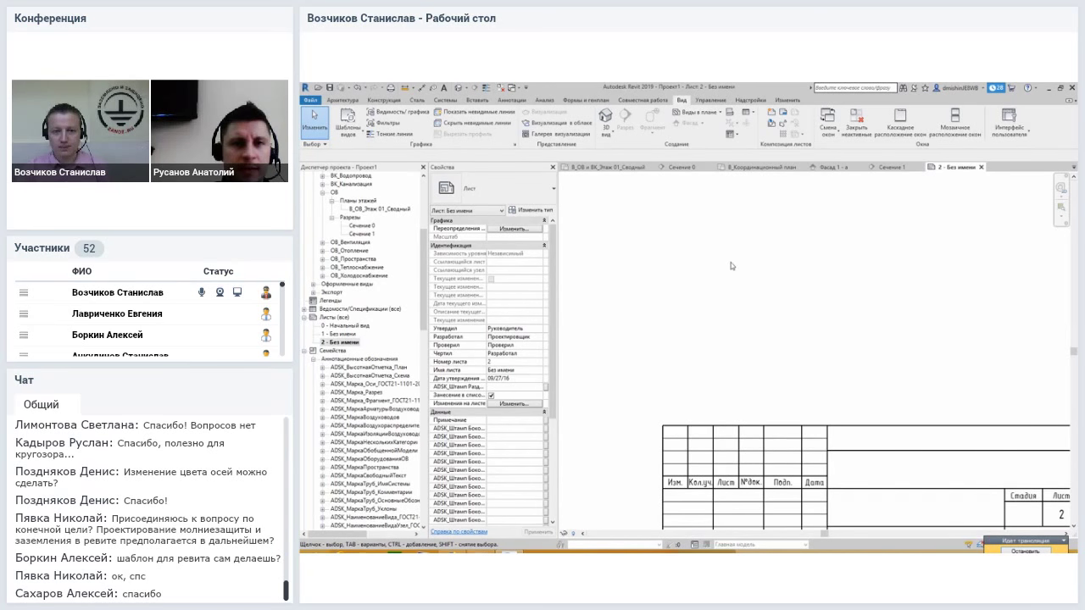
scroll(731, 247, "down", 1)
scroll(734, 195, "down", 1)
scroll(734, 193, "up", 1)
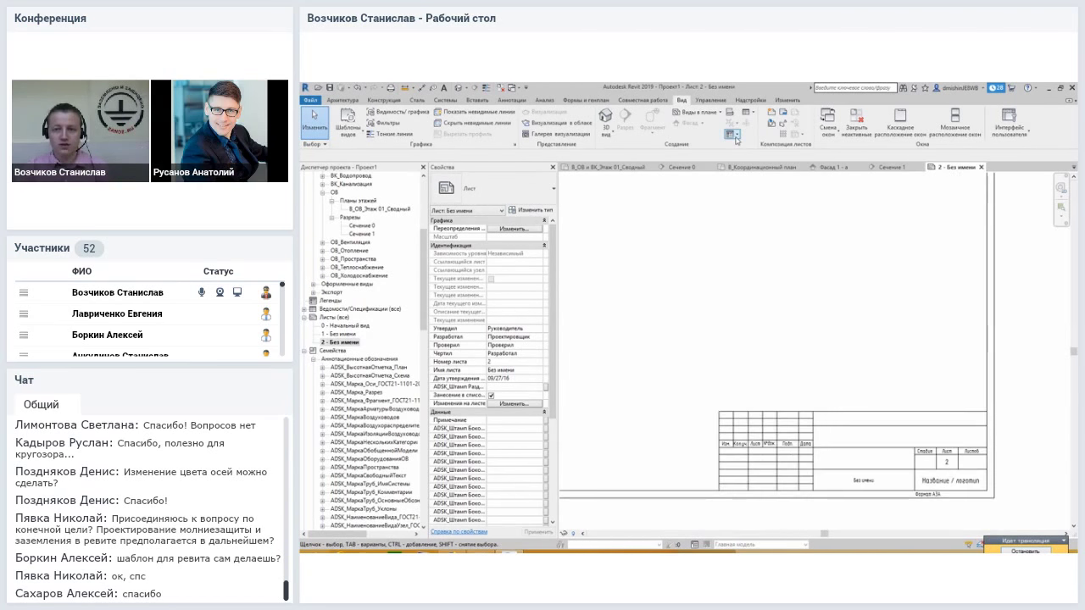
left_click(736, 138)
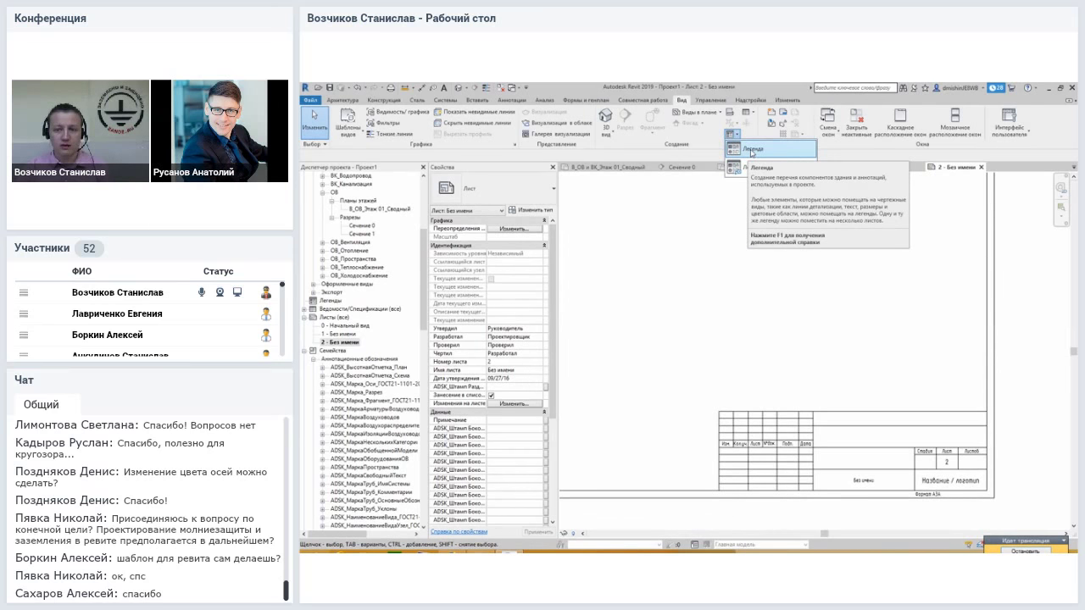
left_click(723, 175)
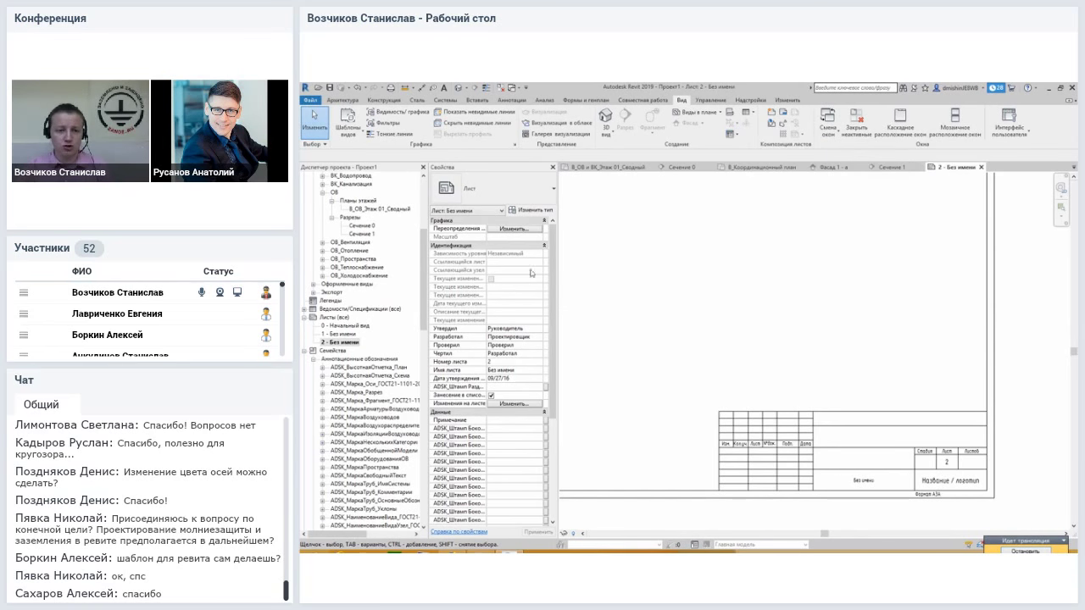
scroll(727, 364, "up", 3)
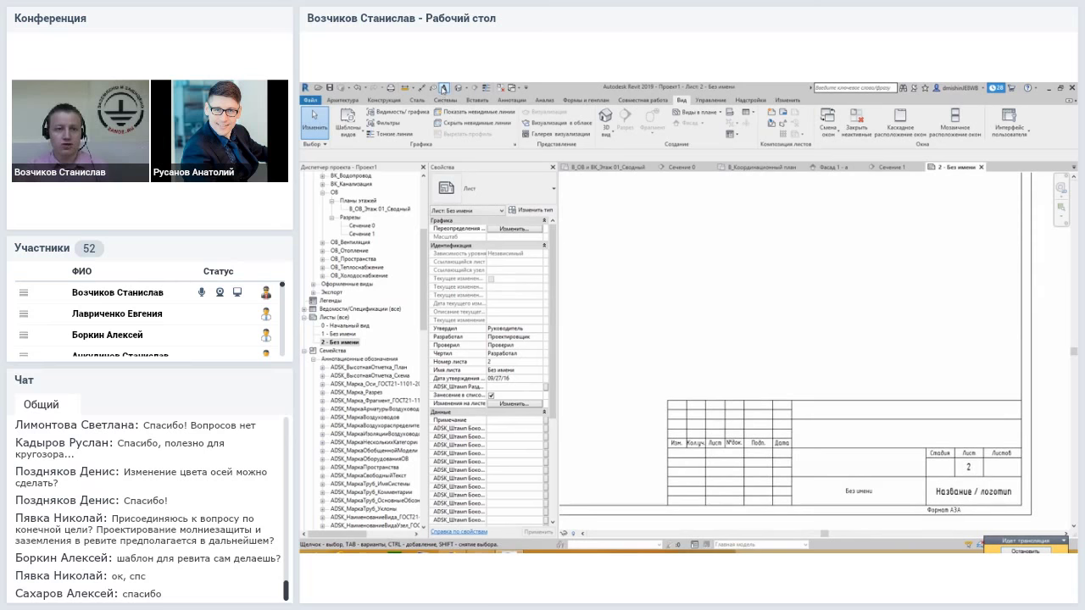